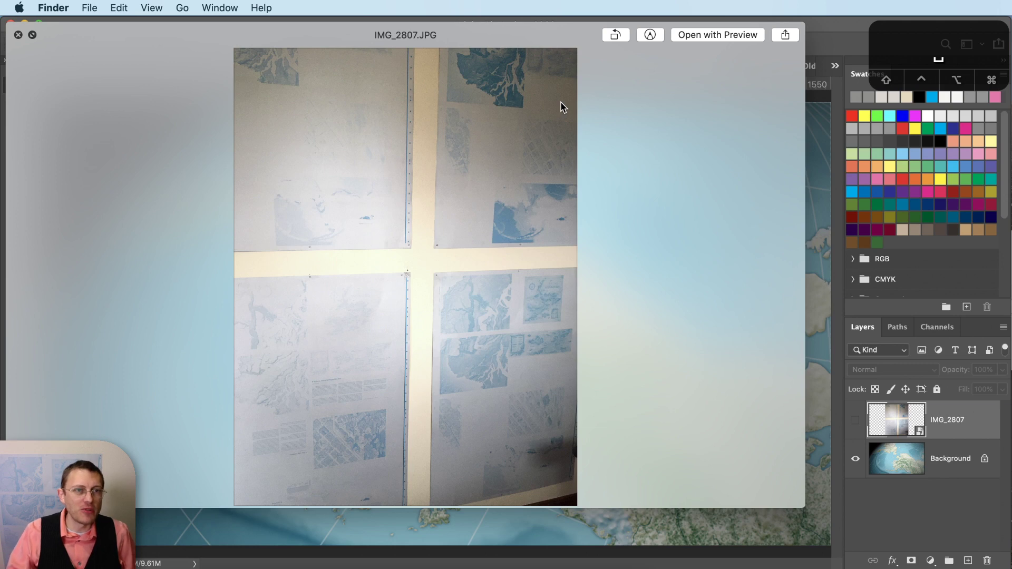
- Move the IMG_2807.JPG Quick Look preview aside and close it
{"action": "left_click_drag", "start_coordinate": [499, 34], "coordinate": [553, 36]}
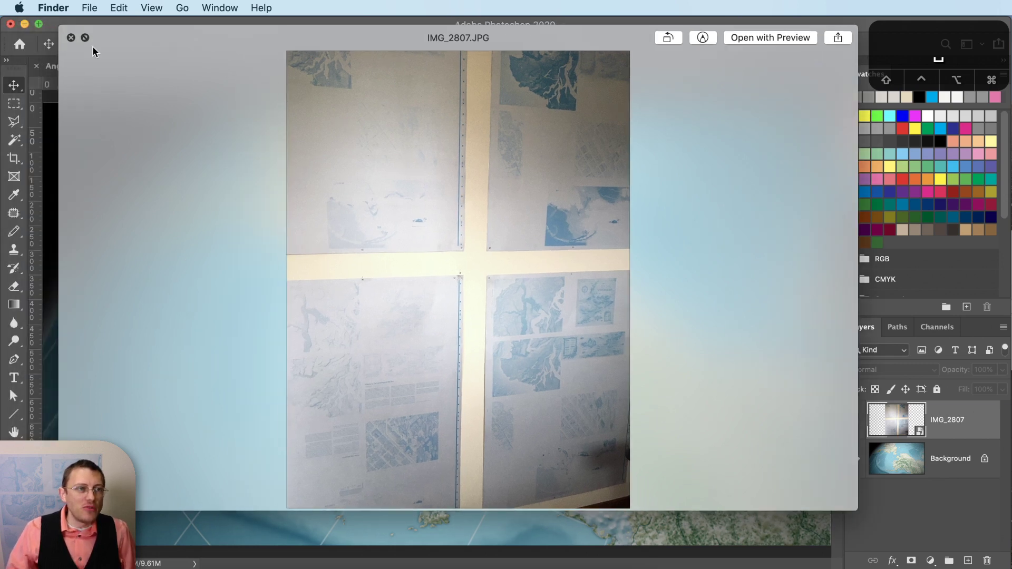
{"action": "left_click", "coordinate": [70, 38]}
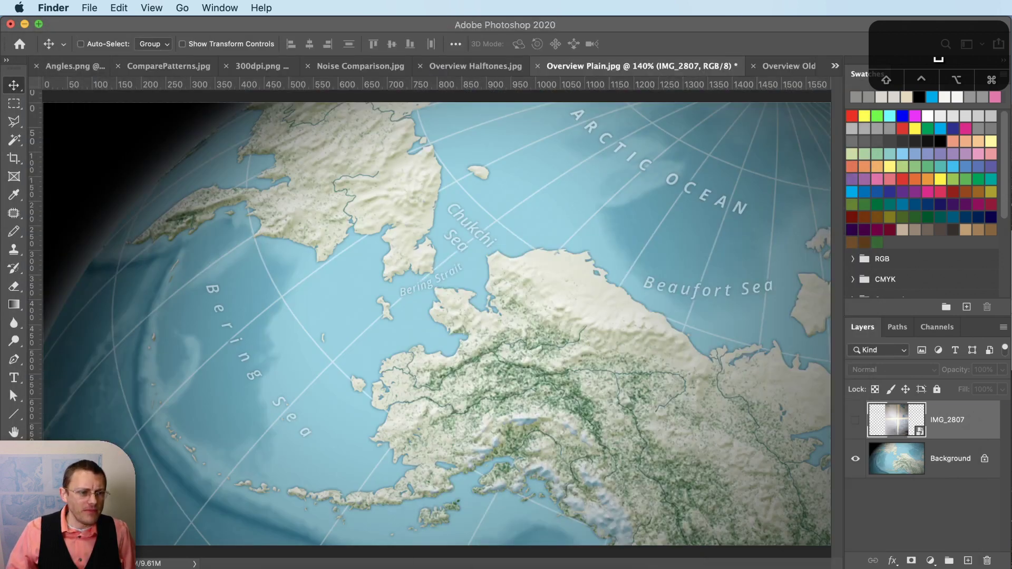
- Bring Photoshop forward and show the Overview Halftones.jpg document
{"action": "left_click", "coordinate": [582, 376]}
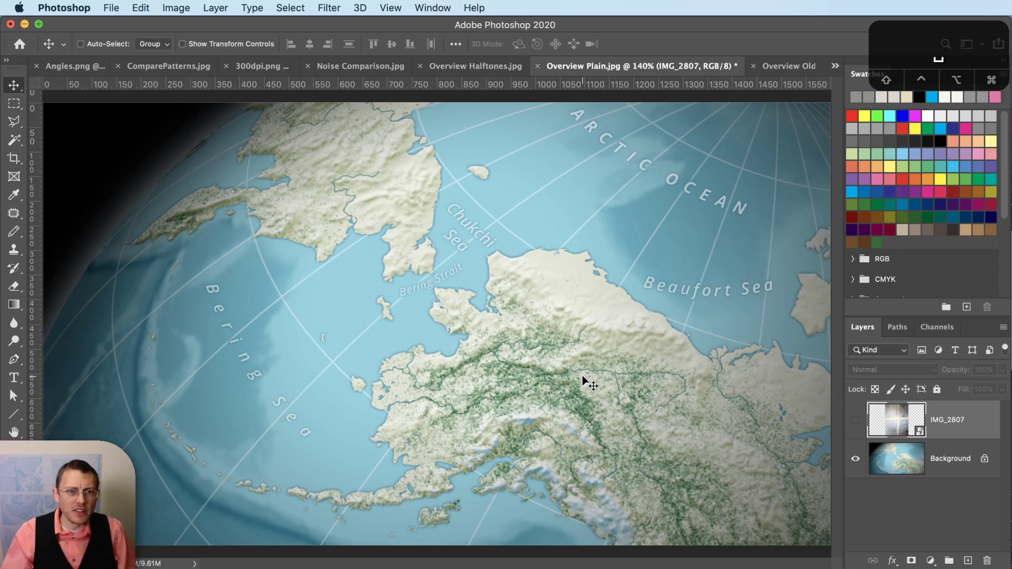
{"action": "left_click", "coordinate": [471, 68]}
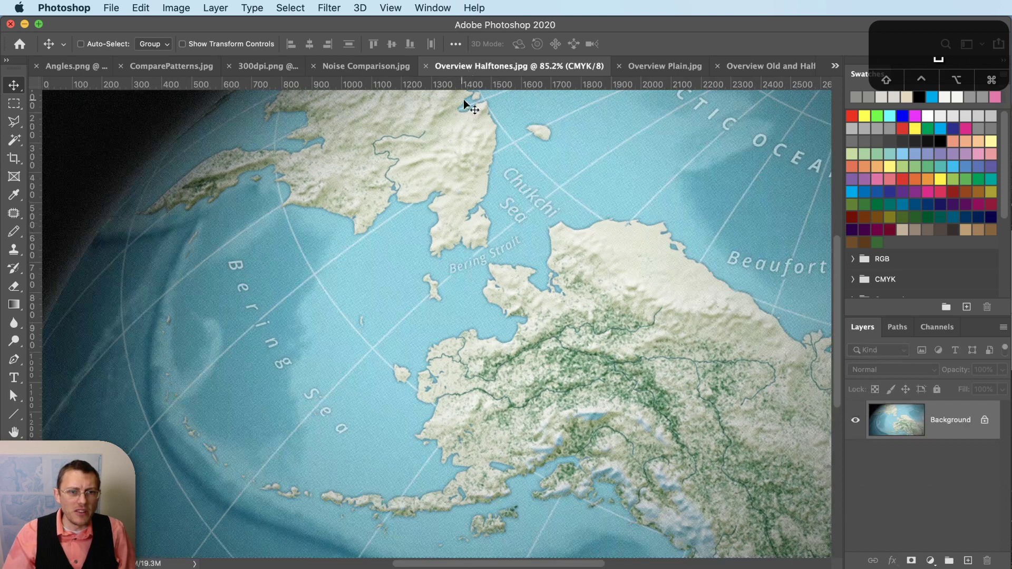
- Zoom in and out on the halftone dots, then switch to Overview Old and Halftones.jpg
{"action": "scroll", "coordinate": [651, 286], "scroll_direction": "up", "scroll_amount": 5}
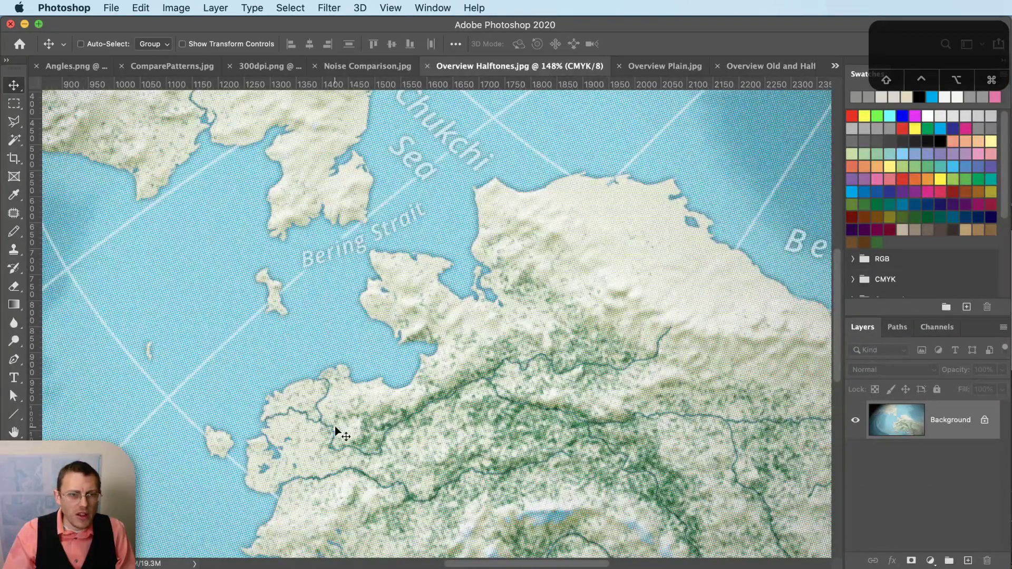
{"action": "scroll", "coordinate": [335, 428], "scroll_direction": "up", "scroll_amount": 6}
{"action": "scroll", "coordinate": [335, 429], "scroll_direction": "down", "scroll_amount": 3}
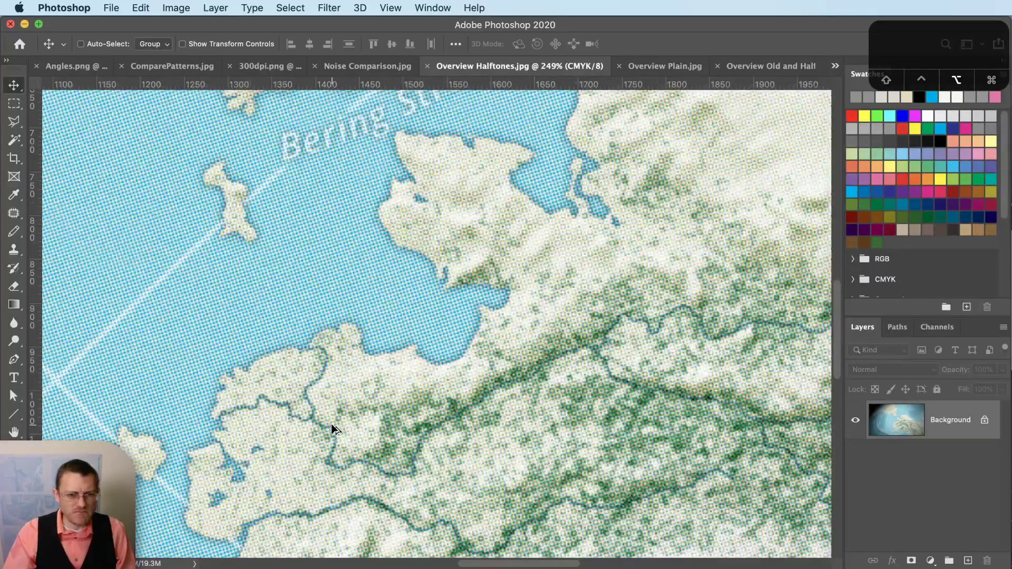
{"action": "scroll", "coordinate": [334, 429], "scroll_direction": "down", "scroll_amount": 6}
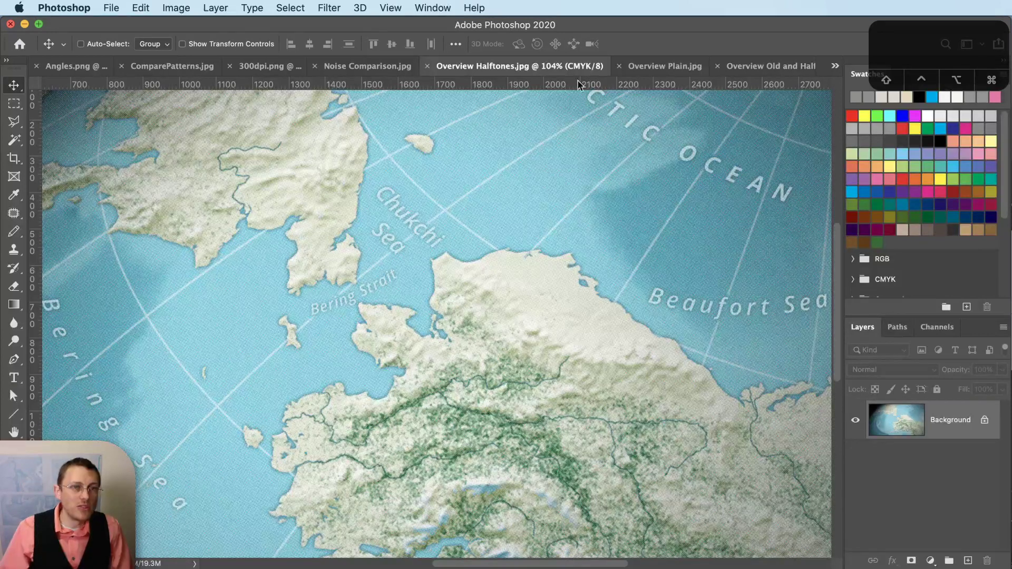
{"action": "left_click", "coordinate": [753, 66]}
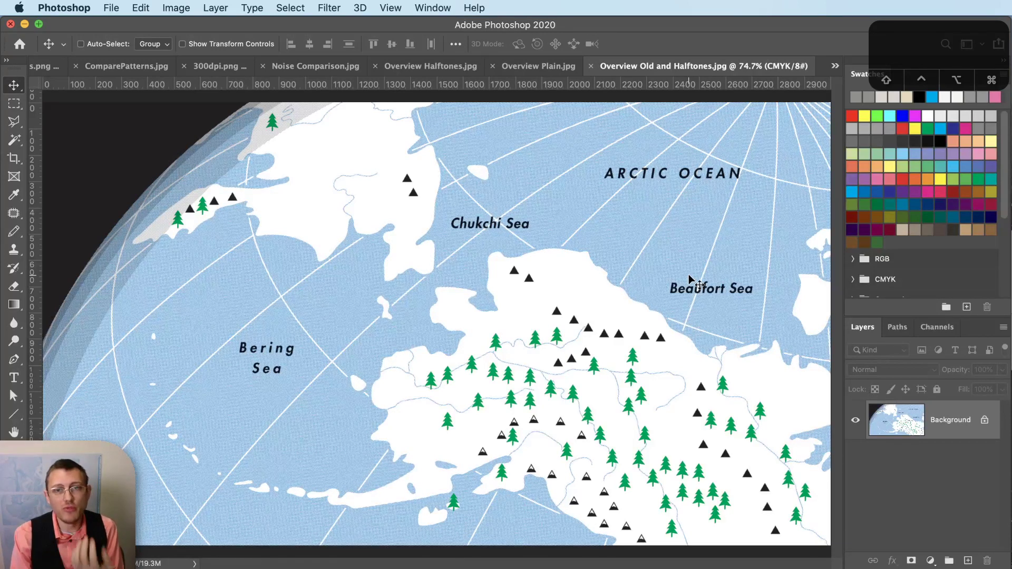
{"action": "left_click", "coordinate": [558, 67]}
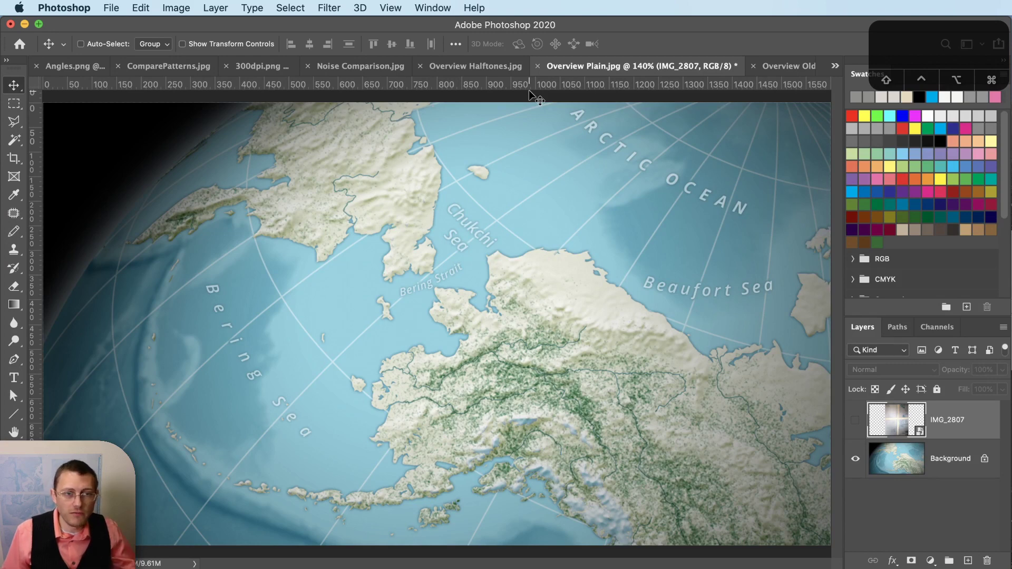
{"action": "left_click", "coordinate": [768, 68]}
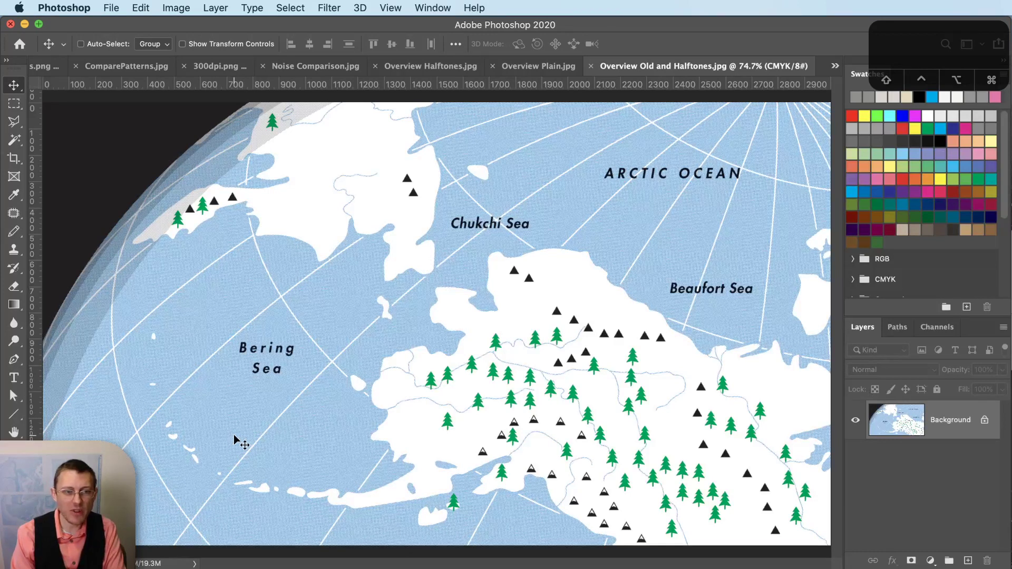
- Compare Overview Plain.jpg with Overview Old and Halftones.jpg, then switch to Chrome
{"action": "left_click", "coordinate": [515, 67]}
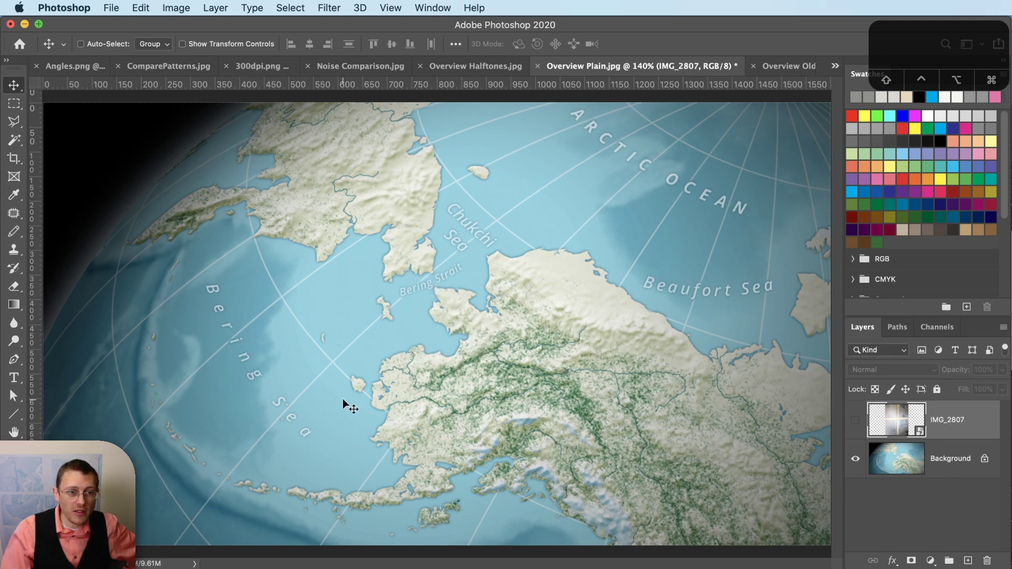
{"action": "left_click", "coordinate": [777, 72]}
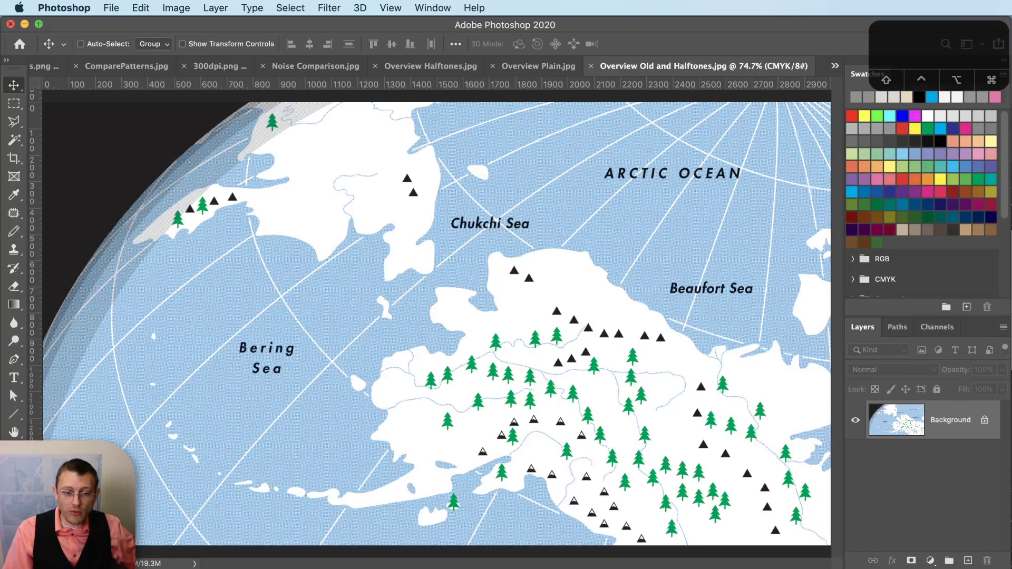
{"action": "key", "text": "super+Tab"}
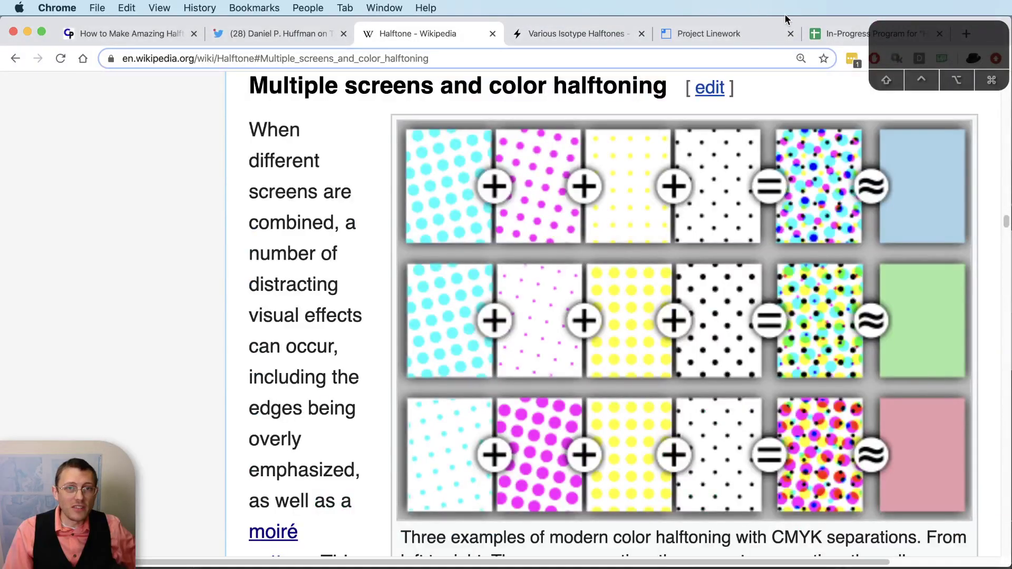
- Browse the Project Linework samples such as Liana, Moriarty Hand and Times Approximate
{"action": "left_click", "coordinate": [742, 34]}
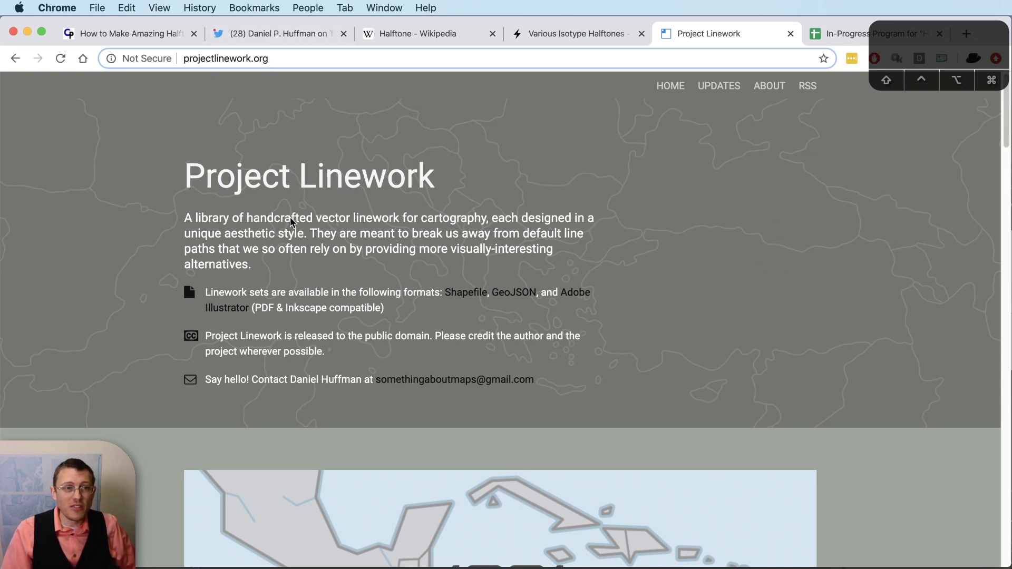
{"action": "left_click_drag", "start_coordinate": [1006, 117], "coordinate": [996, 403]}
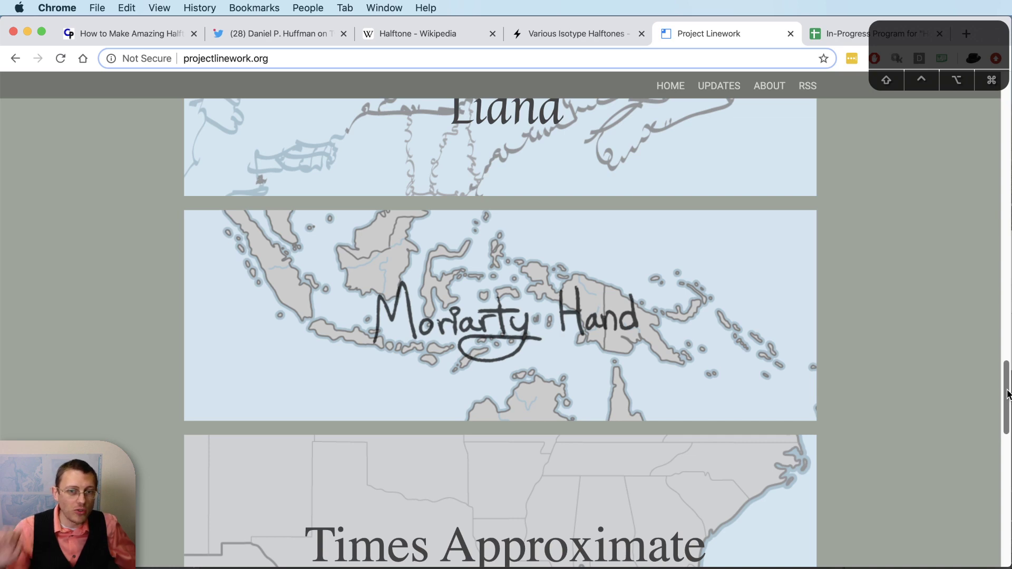
{"action": "scroll", "coordinate": [1008, 394], "scroll_direction": "down", "scroll_amount": 3}
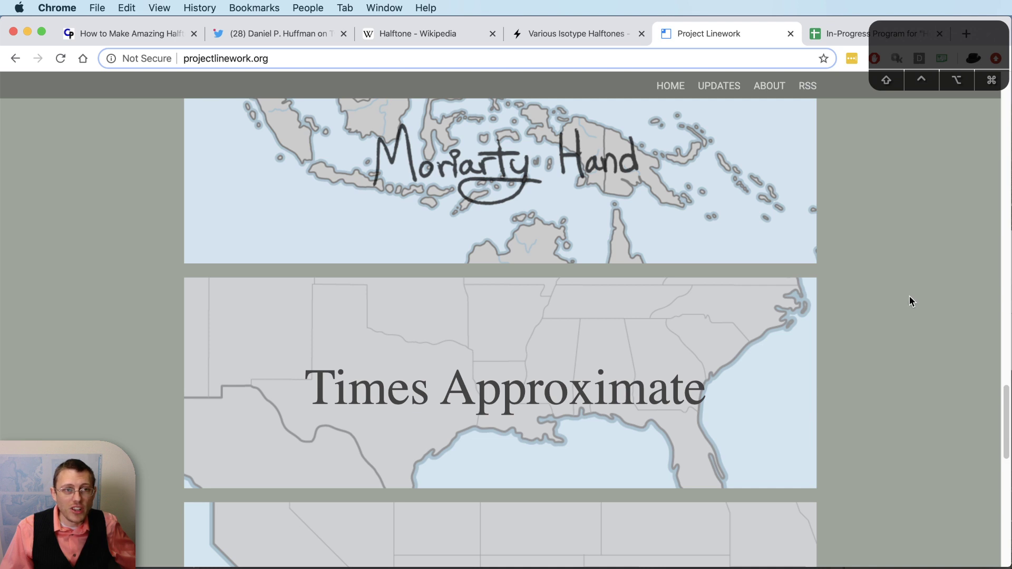
{"action": "scroll", "coordinate": [910, 299], "scroll_direction": "up", "scroll_amount": 5}
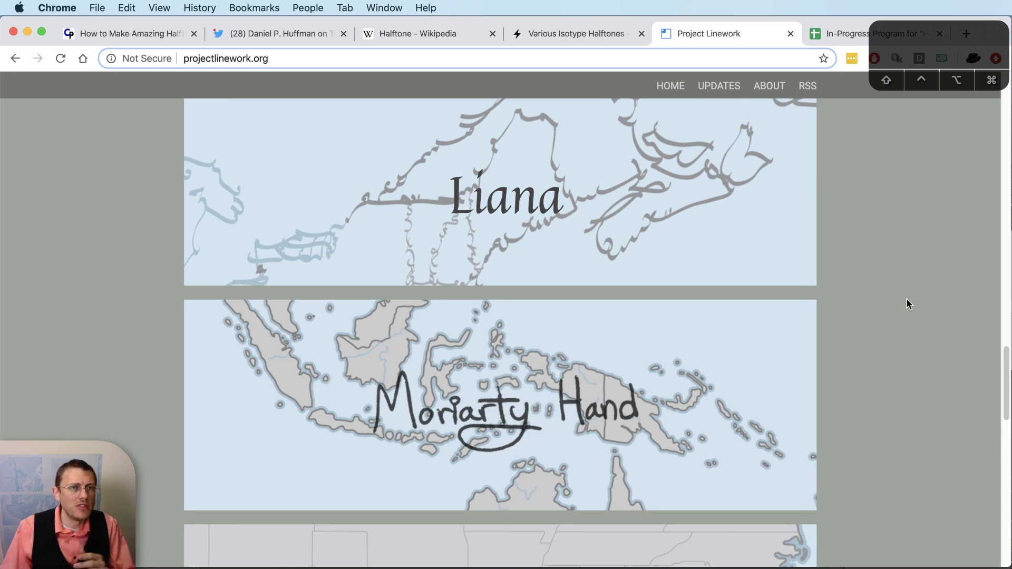
- Scroll through the Various Isotype Halftones maps of Illinois and the Arctic
{"action": "left_click", "coordinate": [608, 33]}
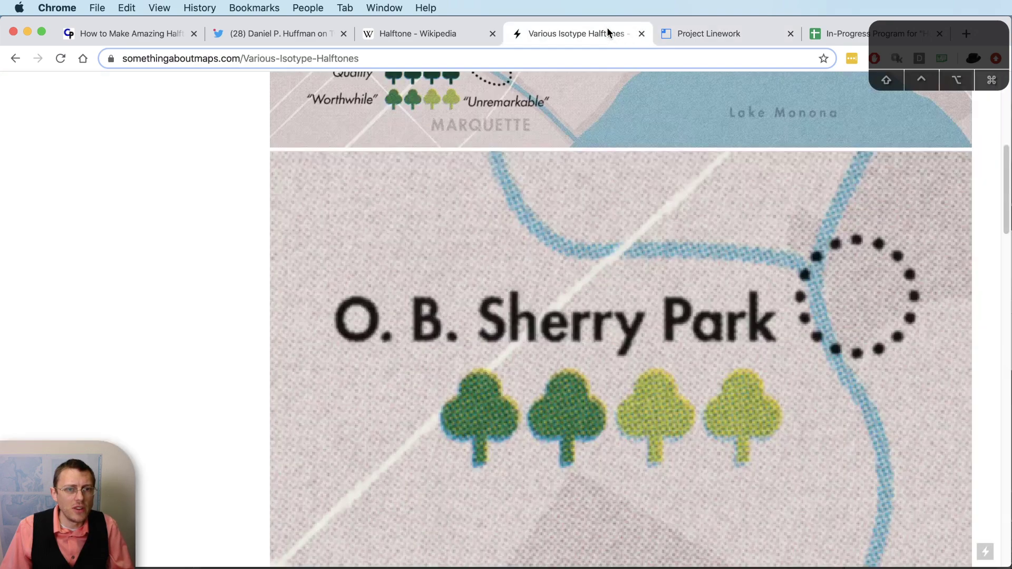
{"action": "scroll", "coordinate": [646, 261], "scroll_direction": "down", "scroll_amount": 15}
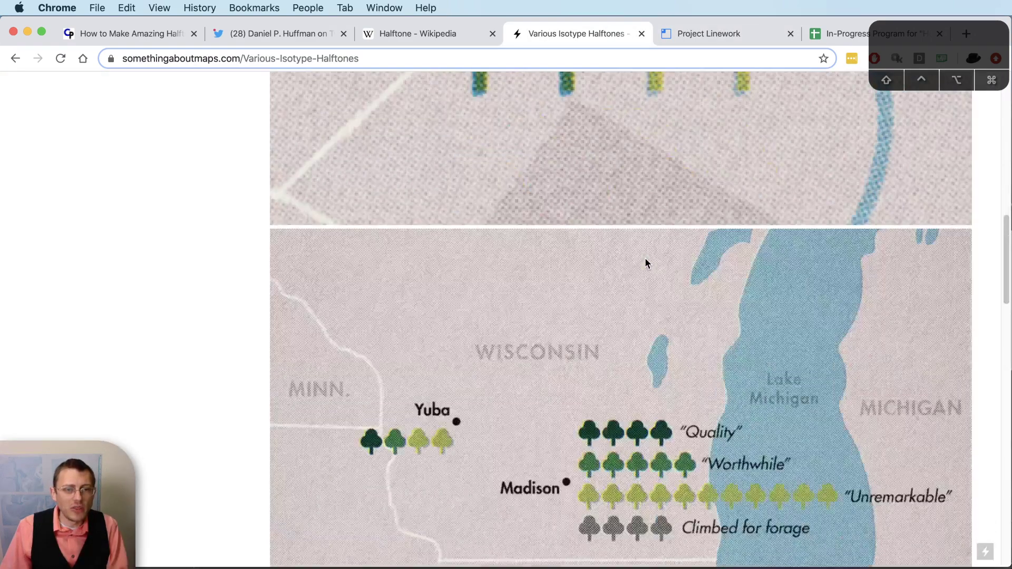
{"action": "scroll", "coordinate": [646, 261], "scroll_direction": "down", "scroll_amount": 15}
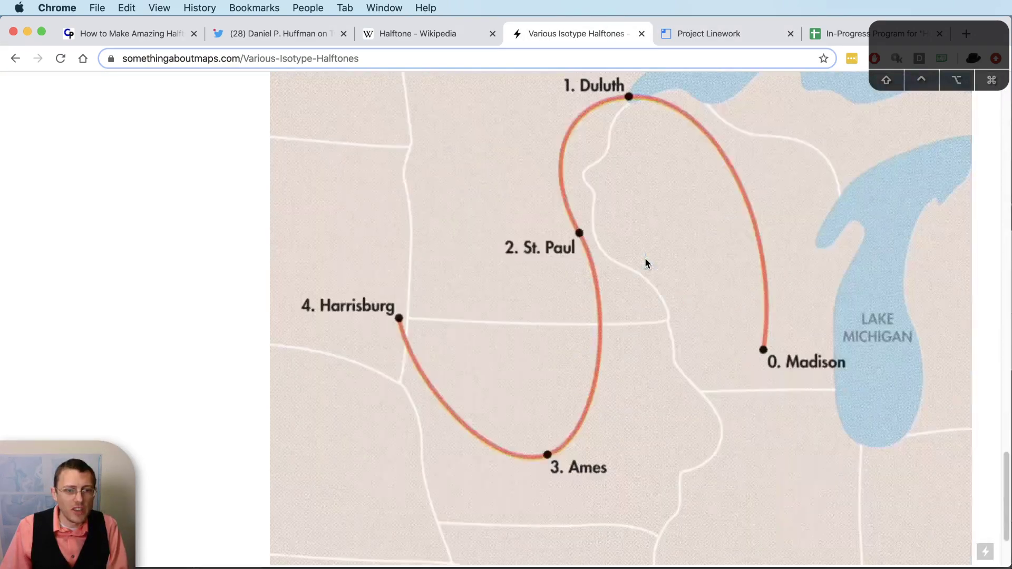
{"action": "scroll", "coordinate": [681, 311], "scroll_direction": "up", "scroll_amount": 5}
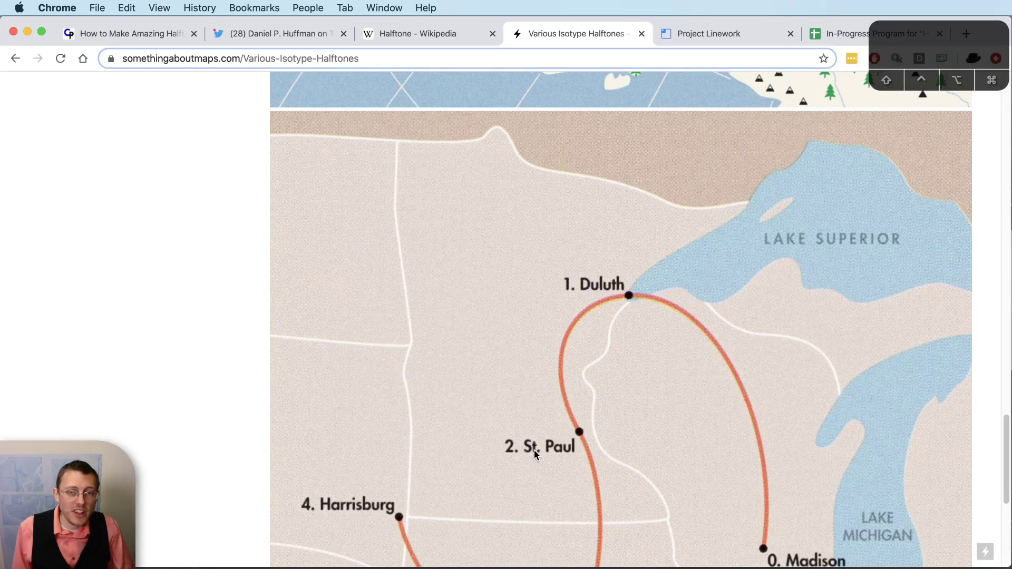
{"action": "scroll", "coordinate": [522, 433], "scroll_direction": "down", "scroll_amount": 1}
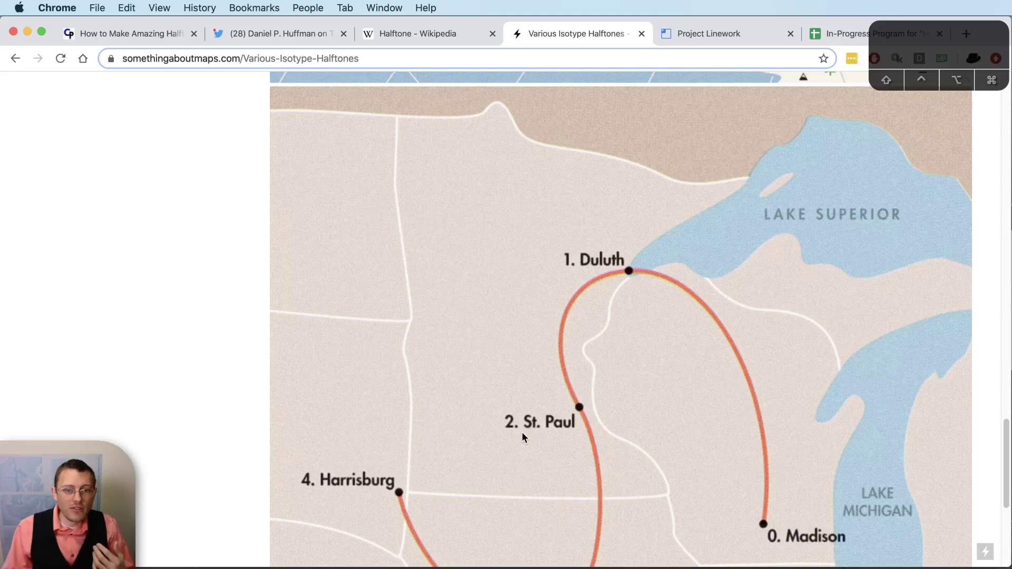
{"action": "scroll", "coordinate": [806, 398], "scroll_direction": "down", "scroll_amount": 3}
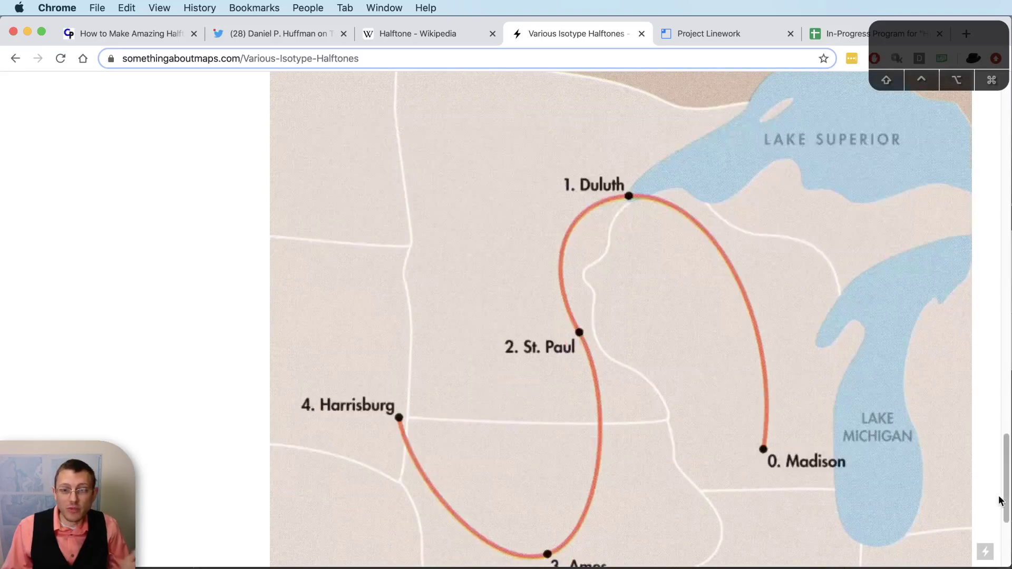
{"action": "left_click_drag", "start_coordinate": [1004, 505], "coordinate": [1005, 368]}
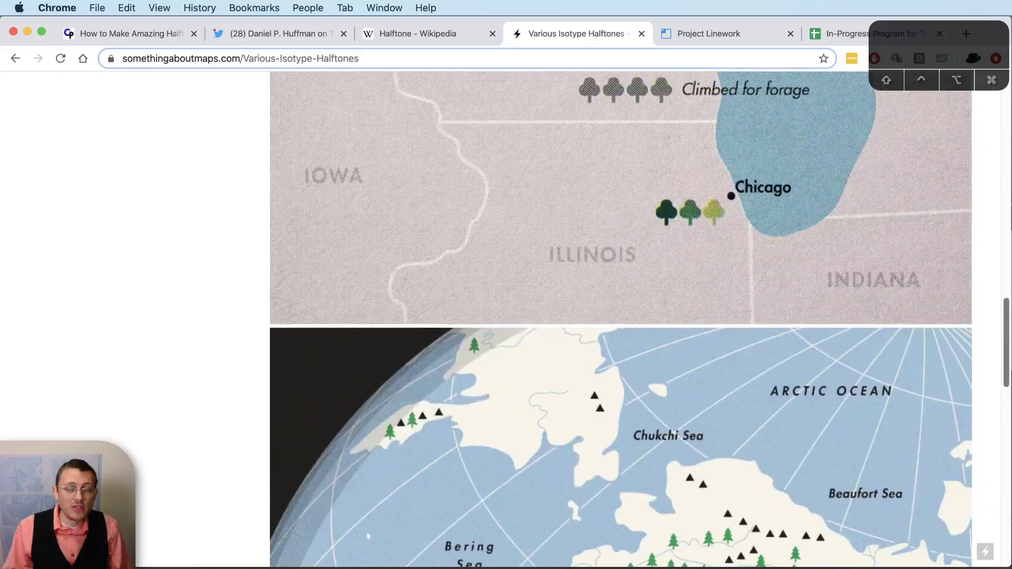
- From the Wikipedia Halftone article, search 'futura' and open the Futura (typeface) article
{"action": "left_click", "coordinate": [401, 33]}
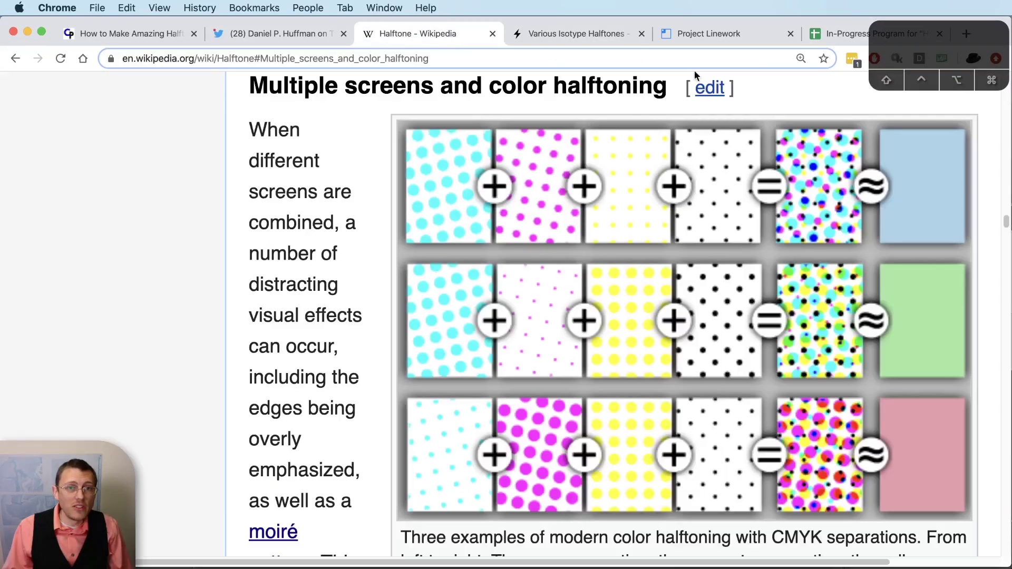
{"action": "scroll", "coordinate": [828, 271], "scroll_direction": "up", "scroll_amount": 10}
{"action": "scroll", "coordinate": [828, 271], "scroll_direction": "up", "scroll_amount": 20}
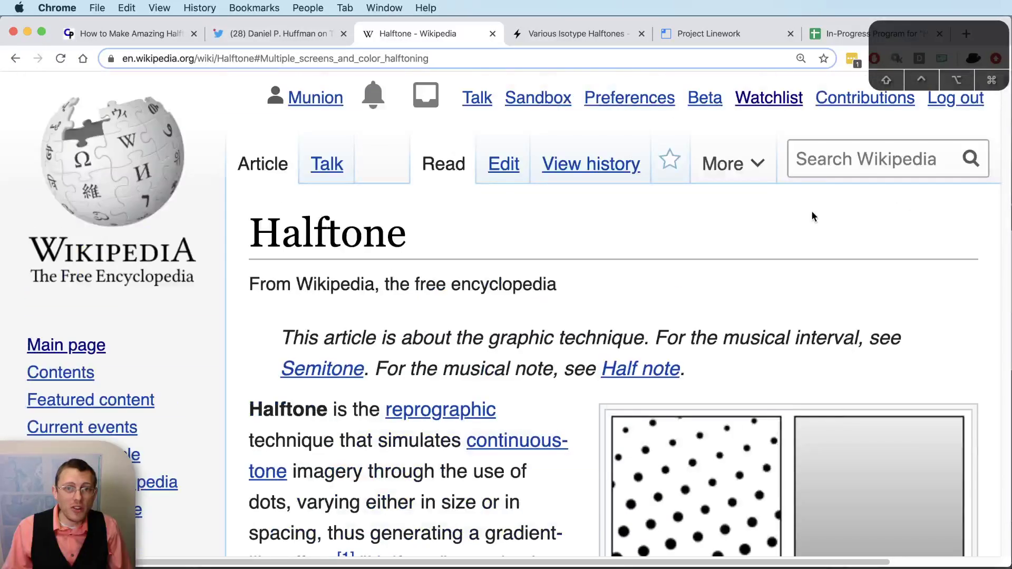
{"action": "left_click", "coordinate": [824, 158]}
{"action": "type", "text": "futura"}
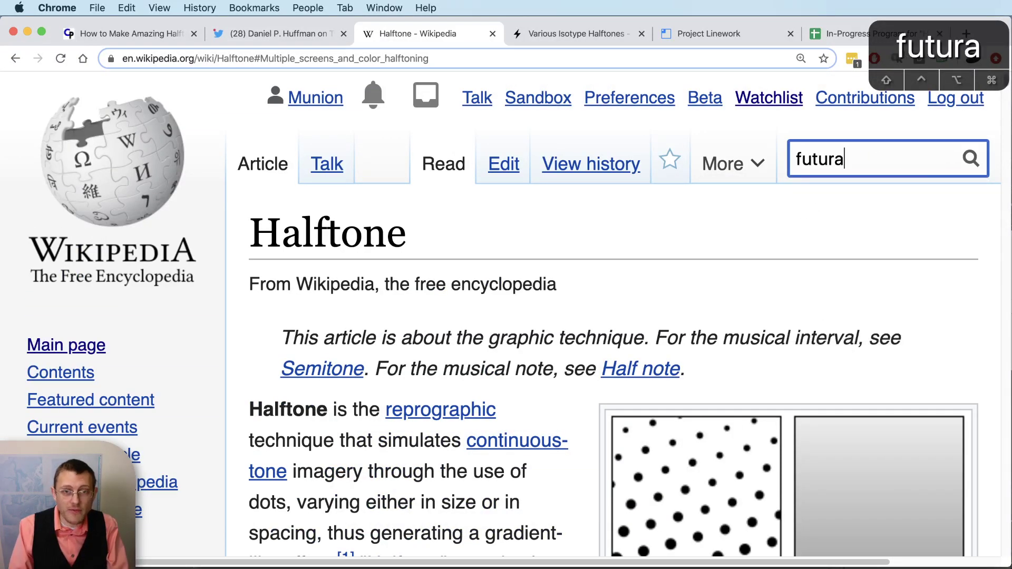
{"action": "key", "text": "Down"}
{"action": "key", "text": "Down"}
{"action": "key", "text": "Down"}
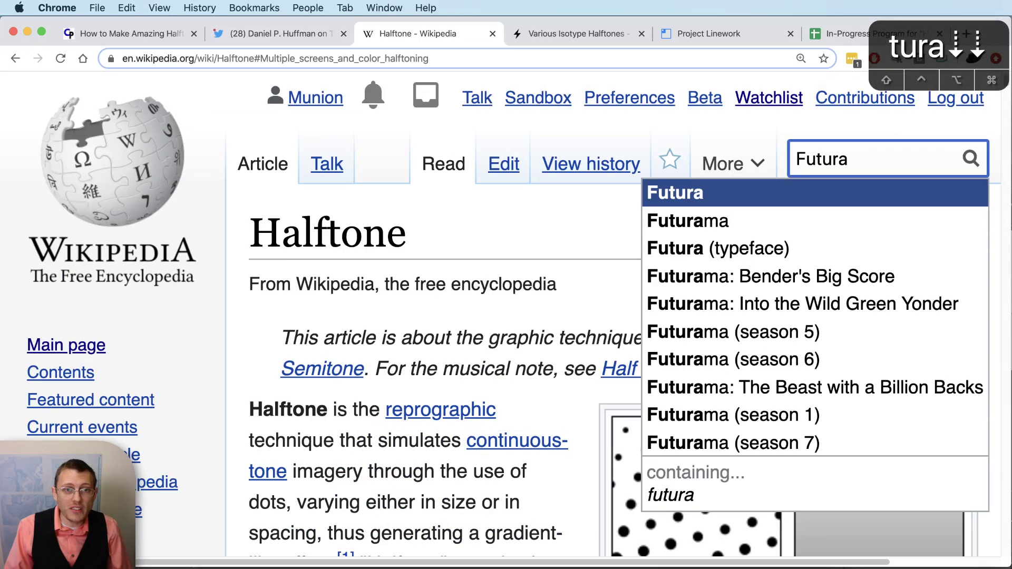
{"action": "key", "text": "Return"}
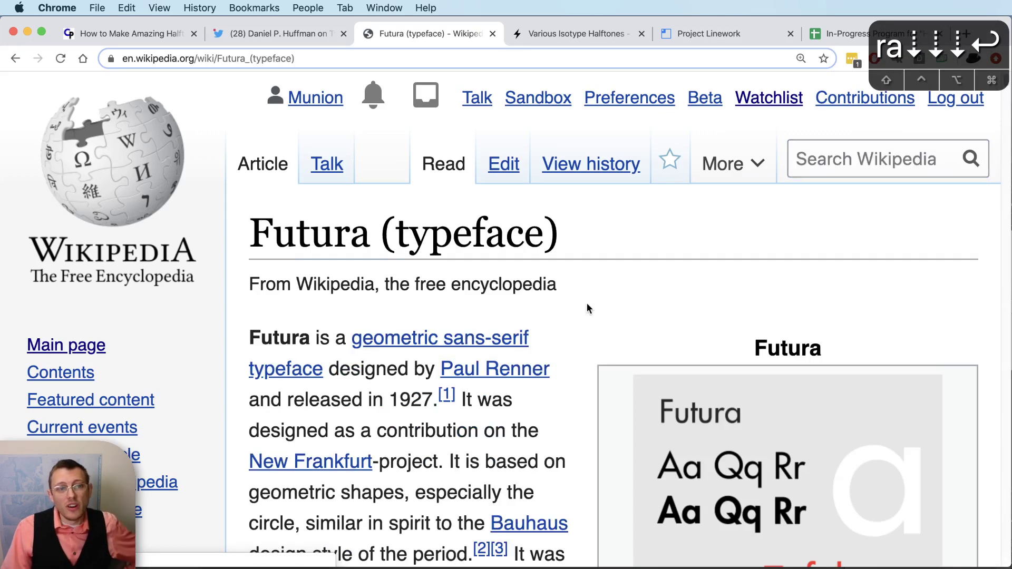
- Skim the Futura article, briefly highlighting the year 1927, then open a new tab
{"action": "scroll", "coordinate": [586, 305], "scroll_direction": "down", "scroll_amount": 5}
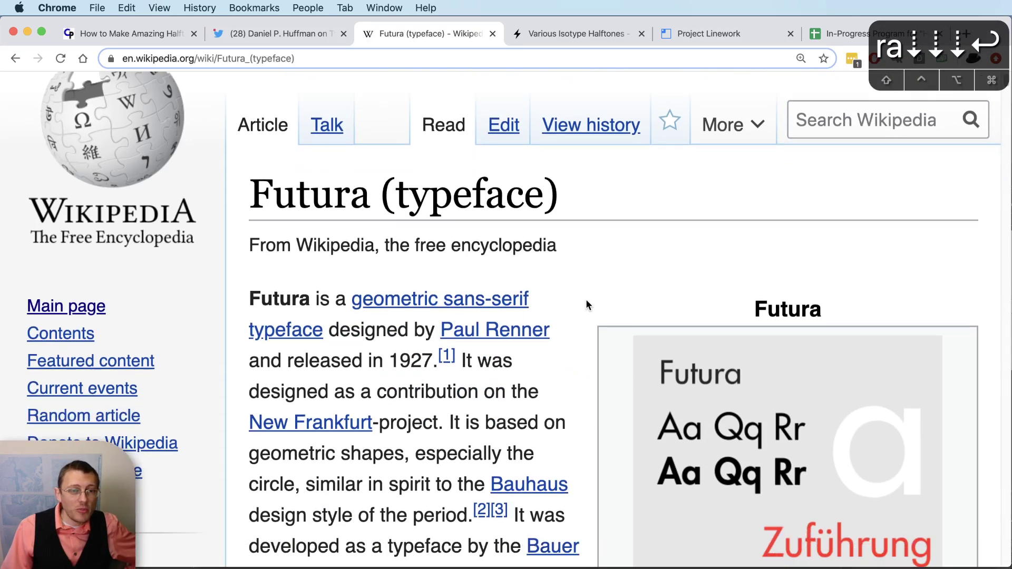
{"action": "left_click_drag", "start_coordinate": [388, 282], "coordinate": [428, 285]}
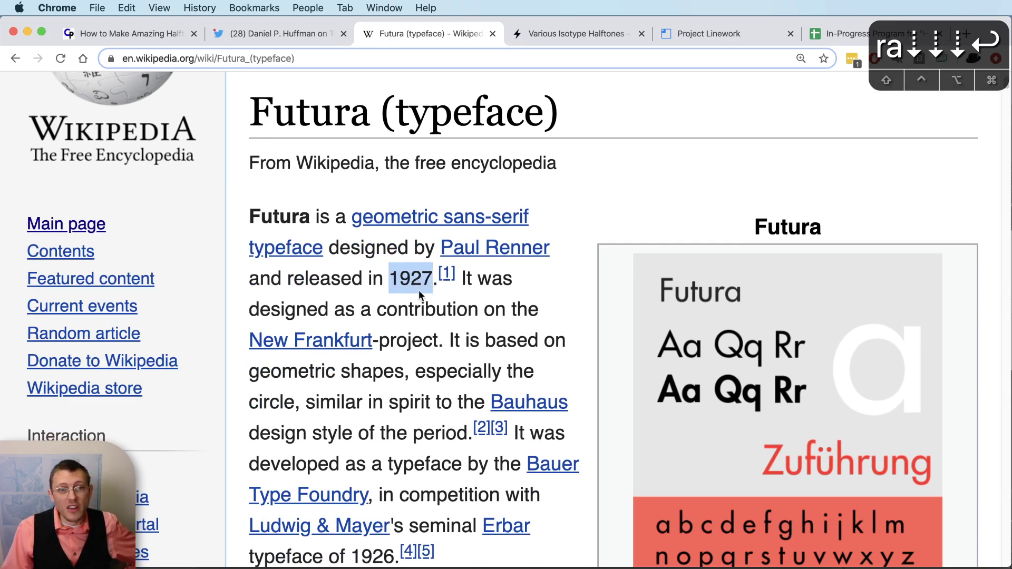
{"action": "left_click", "coordinate": [419, 344]}
{"action": "scroll", "coordinate": [419, 344], "scroll_direction": "down", "scroll_amount": 15}
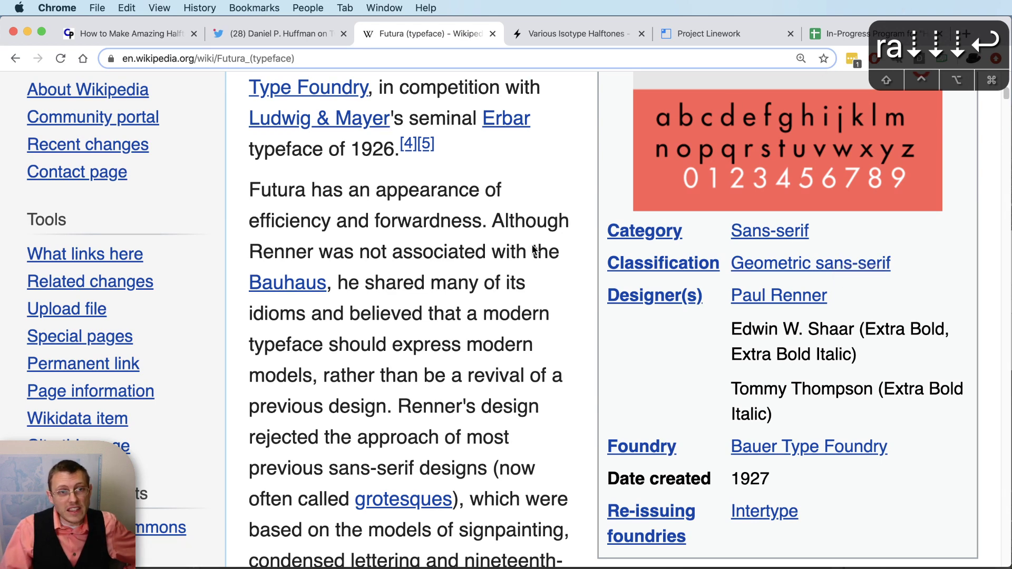
{"action": "scroll", "coordinate": [534, 250], "scroll_direction": "up", "scroll_amount": 10}
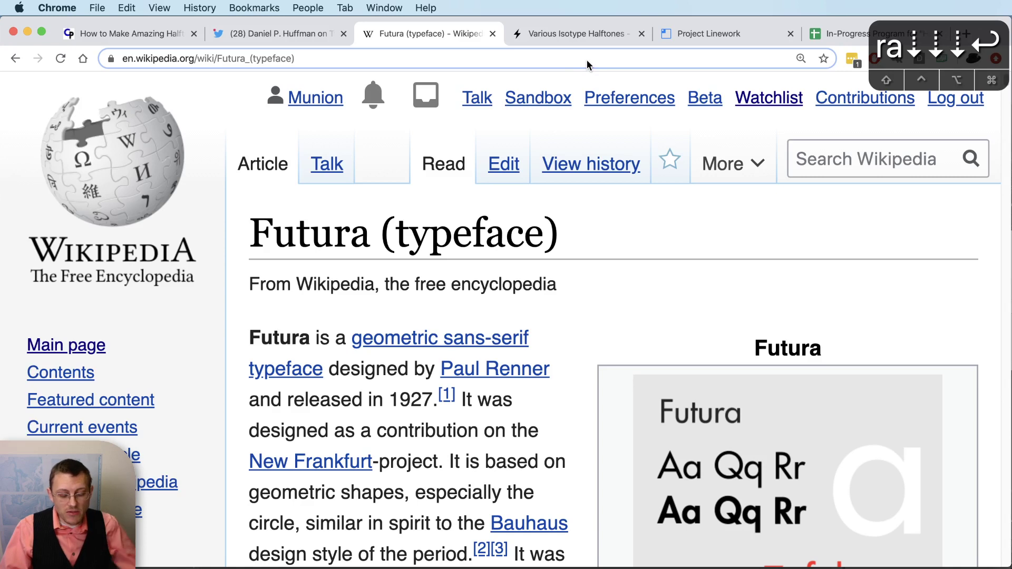
{"action": "key", "text": "super+t"}
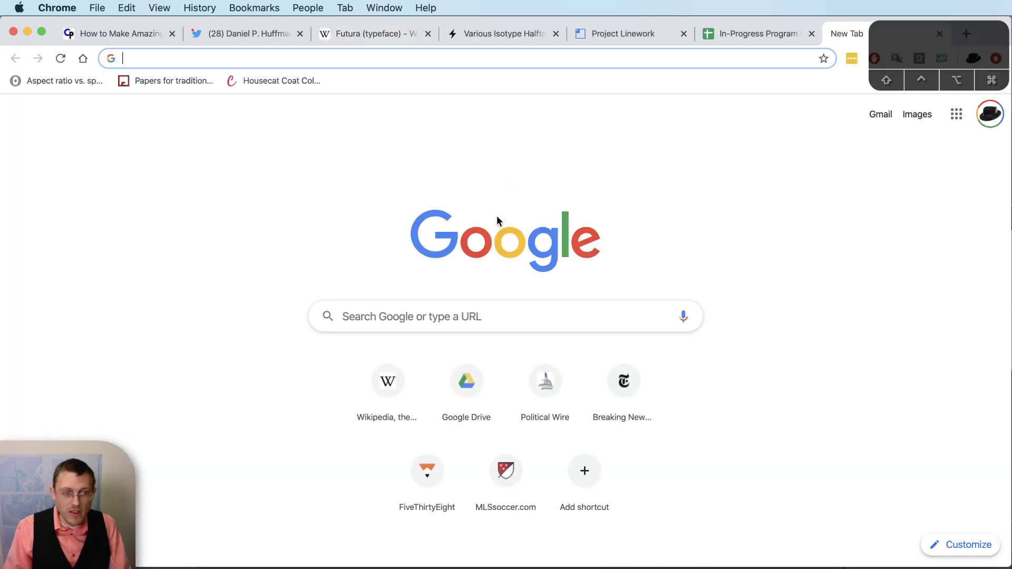
- Search the web for 'fonts of the 1890s' and open the '1890s - Fonts In Use' result
{"action": "left_click", "coordinate": [570, 311]}
{"action": "type", "text": "fonts of "}
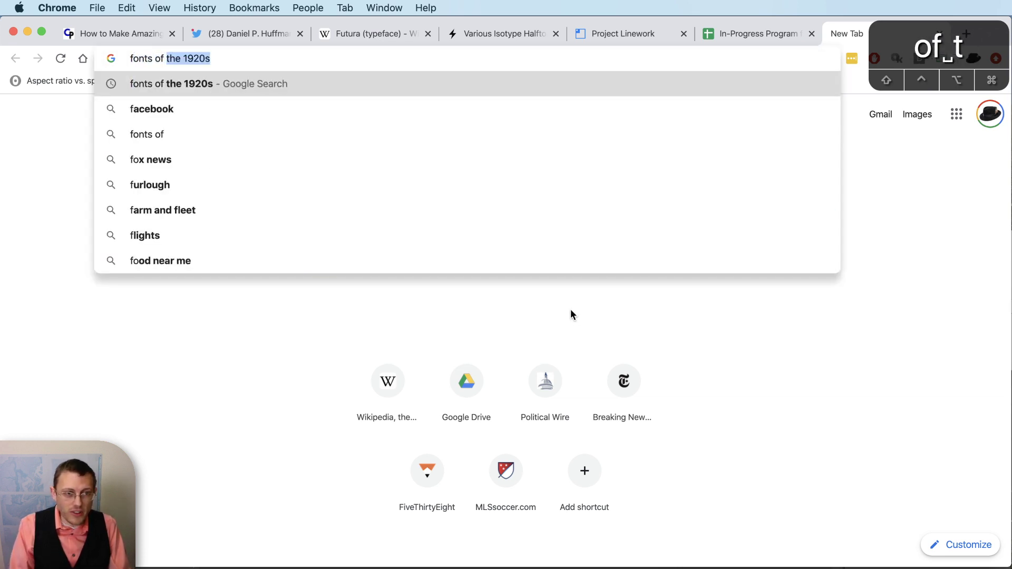
{"action": "type", "text": "the 1890s"}
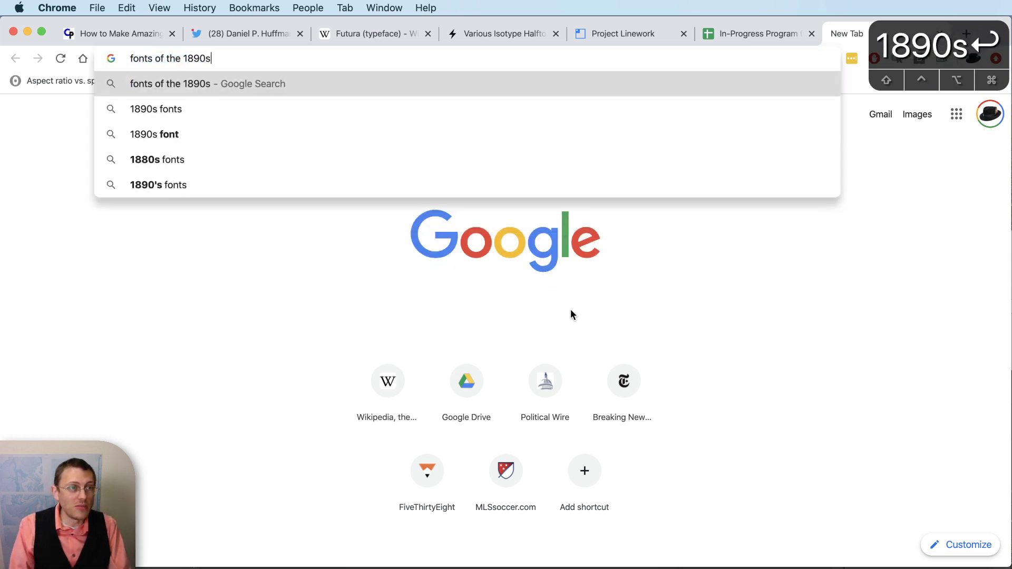
{"action": "key", "text": "Return"}
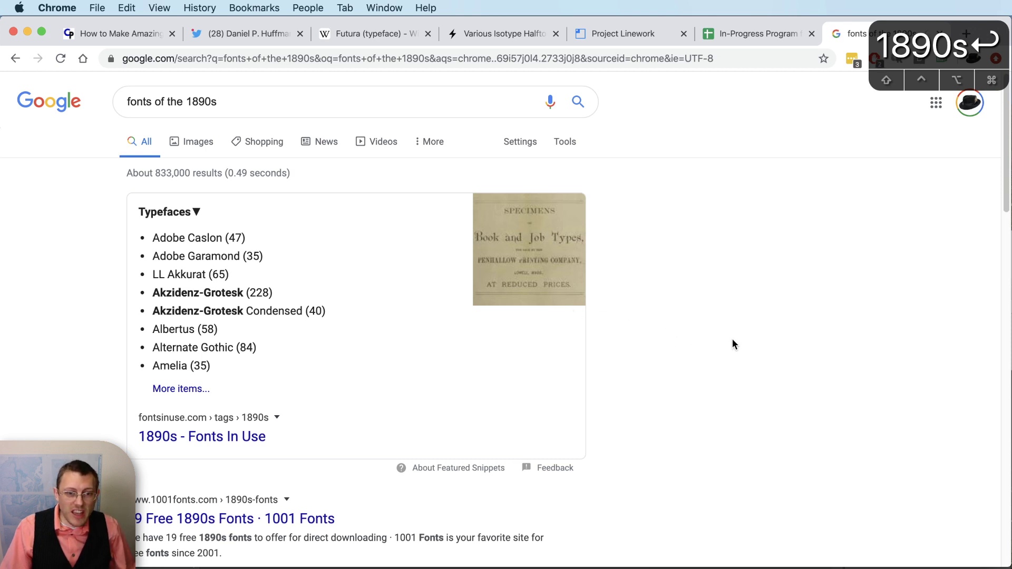
{"action": "scroll", "coordinate": [357, 448], "scroll_direction": "down", "scroll_amount": 2}
{"action": "scroll", "coordinate": [357, 445], "scroll_direction": "up", "scroll_amount": 2}
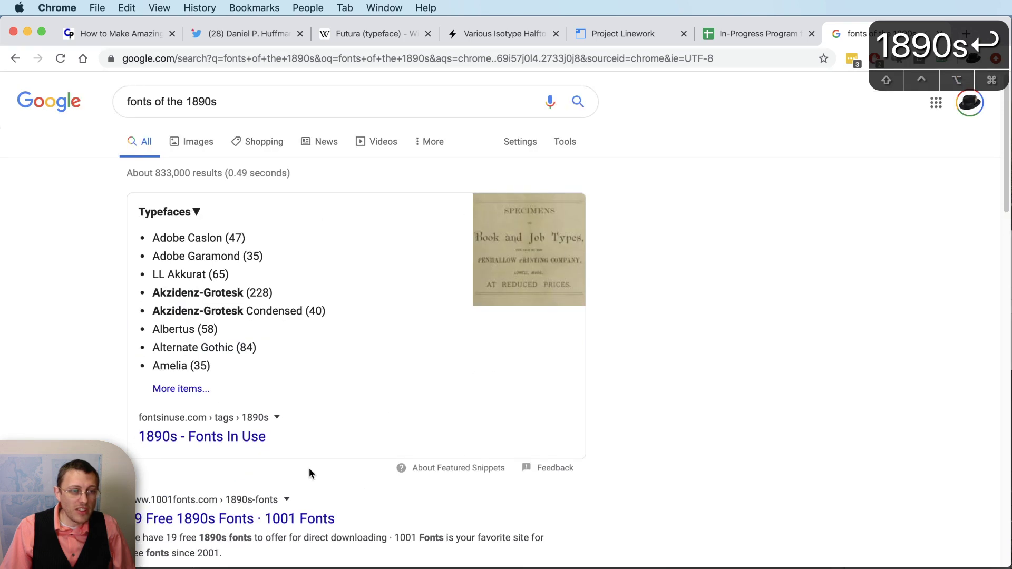
{"action": "left_click", "coordinate": [218, 439]}
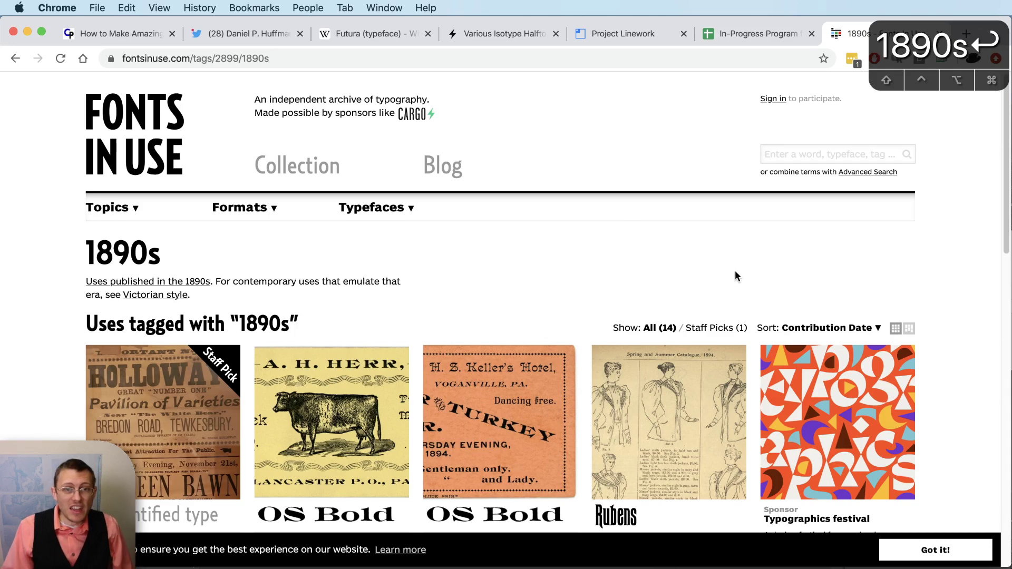
- View the Holloway's Travelling Theatre poster page, then return to the 1890s tag list
{"action": "scroll", "coordinate": [359, 306], "scroll_direction": "down", "scroll_amount": 3}
{"action": "scroll", "coordinate": [356, 308], "scroll_direction": "down", "scroll_amount": 3}
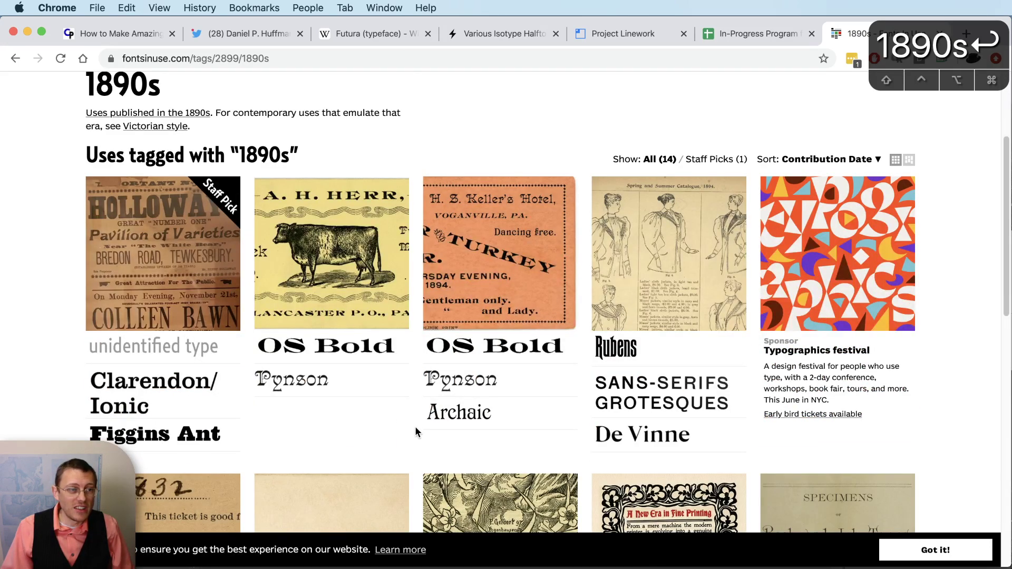
{"action": "left_click", "coordinate": [203, 283]}
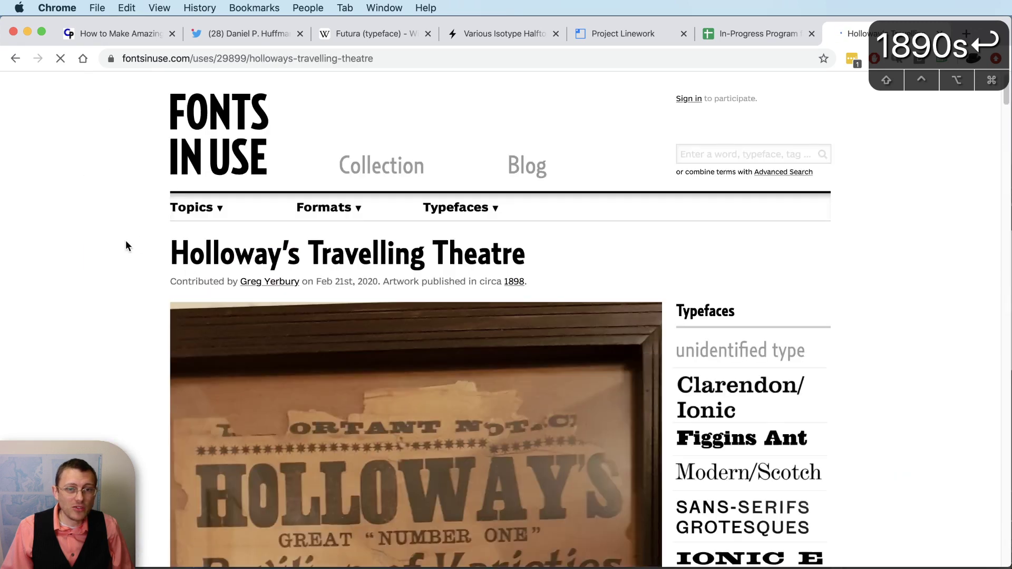
{"action": "scroll", "coordinate": [124, 242], "scroll_direction": "down", "scroll_amount": 5}
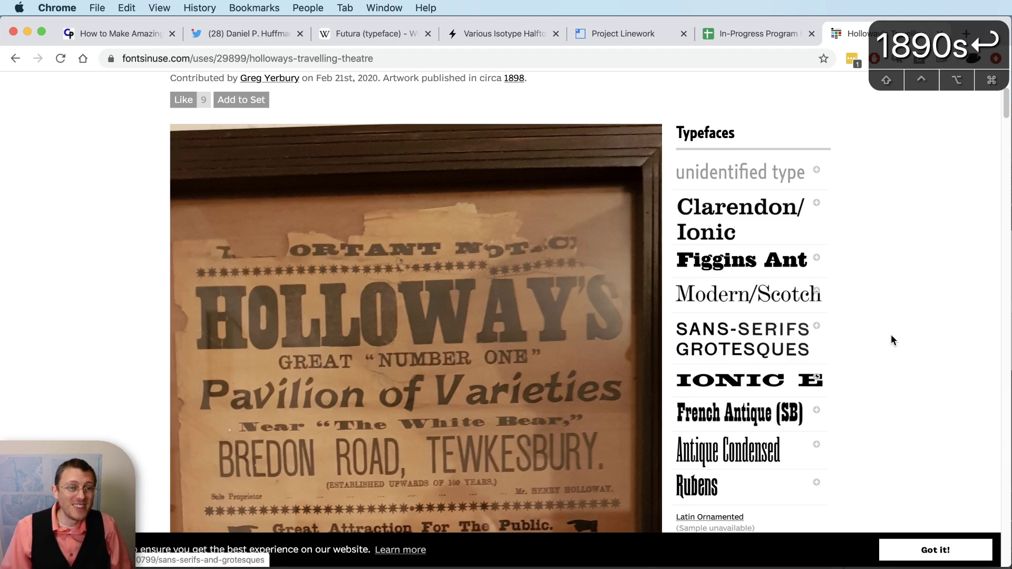
{"action": "scroll", "coordinate": [910, 324], "scroll_direction": "down", "scroll_amount": 4}
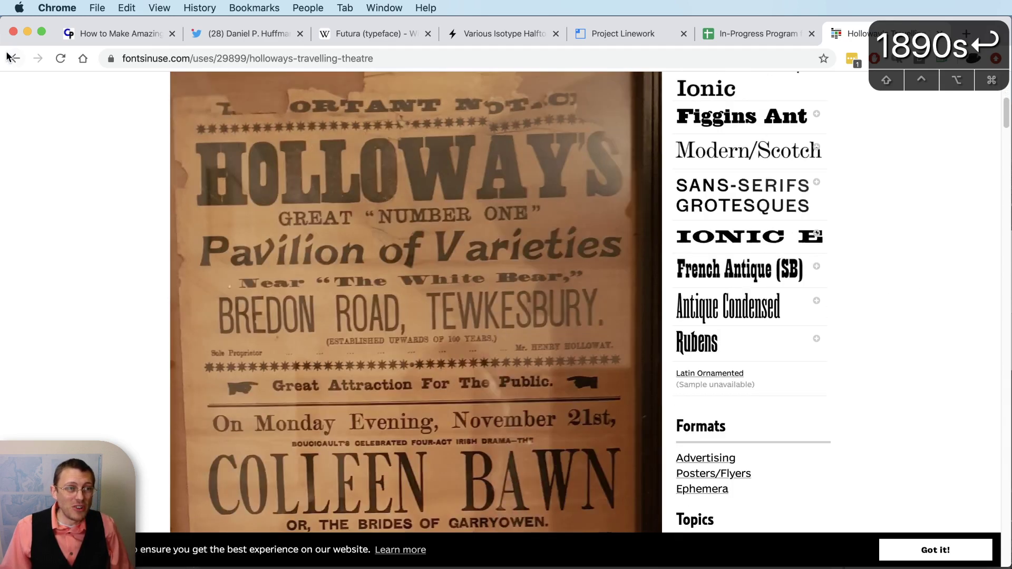
{"action": "left_click", "coordinate": [9, 56]}
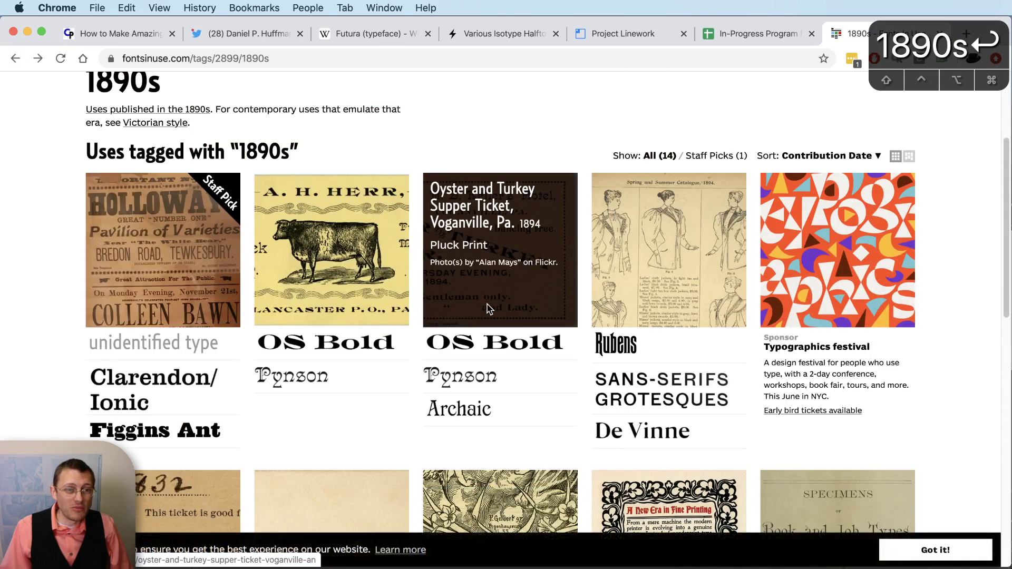
{"action": "scroll", "coordinate": [490, 304], "scroll_direction": "down", "scroll_amount": 5}
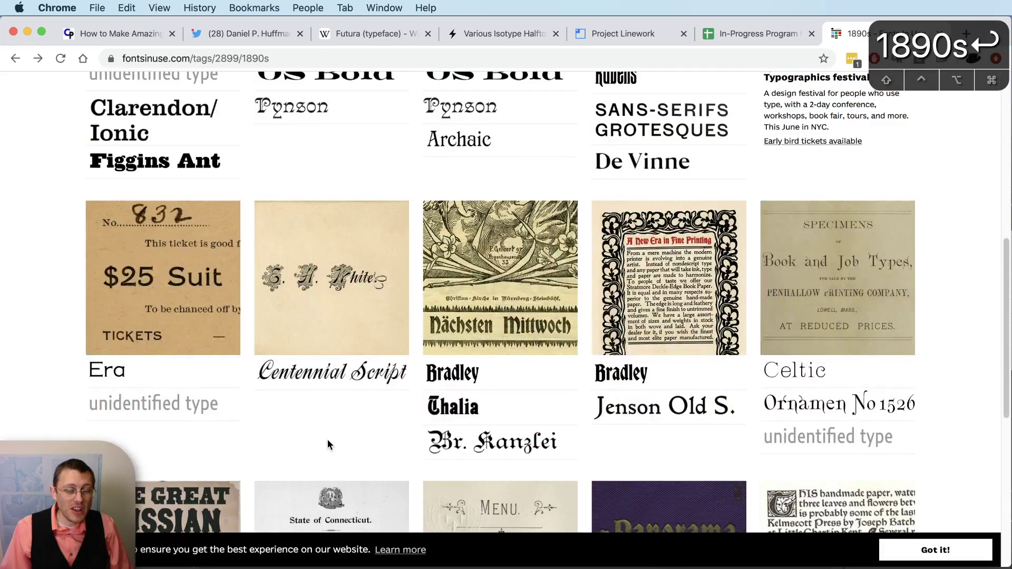
{"action": "scroll", "coordinate": [327, 448], "scroll_direction": "up", "scroll_amount": 8}
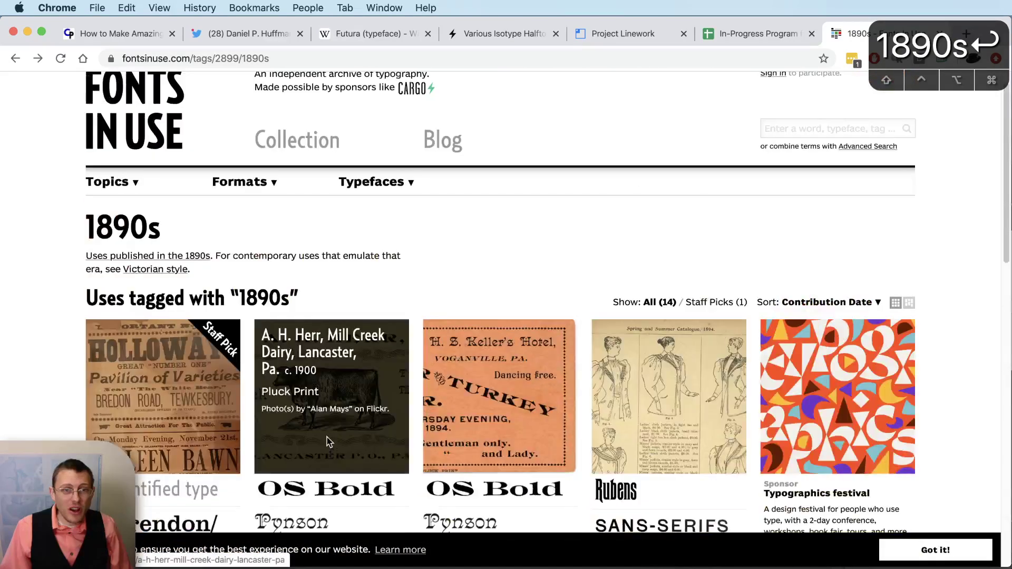
{"action": "left_click", "coordinate": [797, 160]}
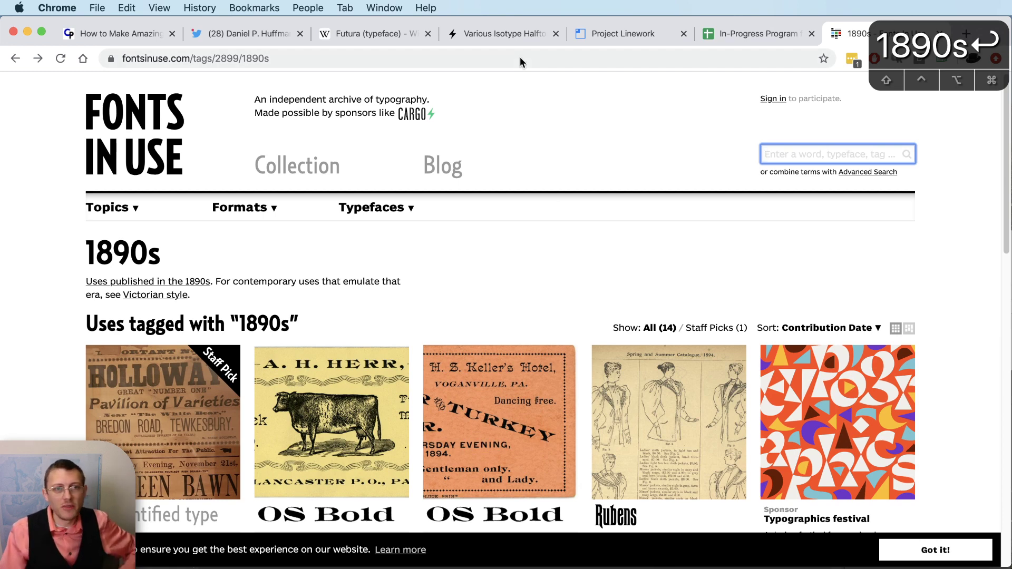
- Scroll through the Various Isotype Halftones maps and select the page address
{"action": "left_click", "coordinate": [537, 34]}
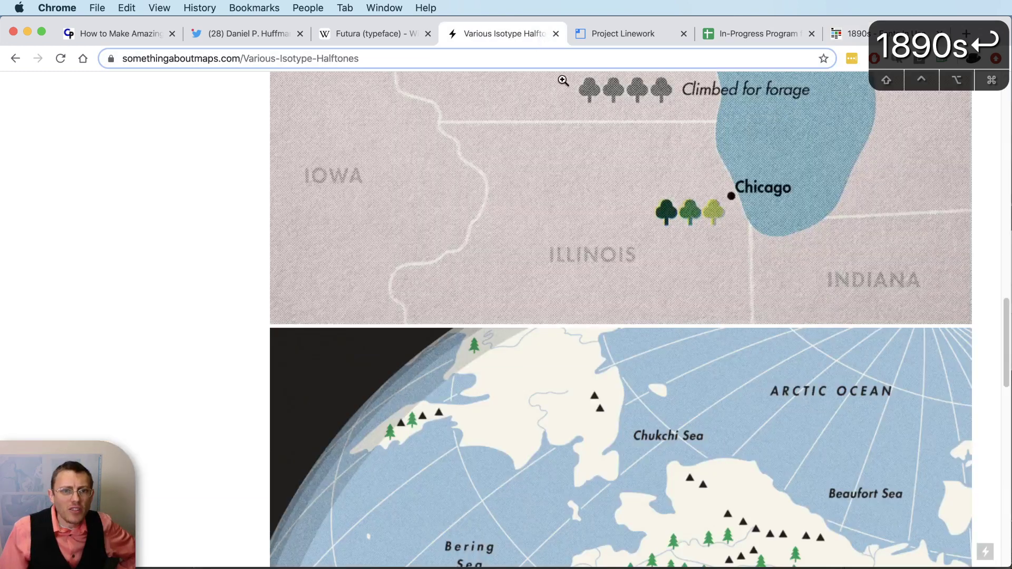
{"action": "scroll", "coordinate": [665, 352], "scroll_direction": "up", "scroll_amount": 10}
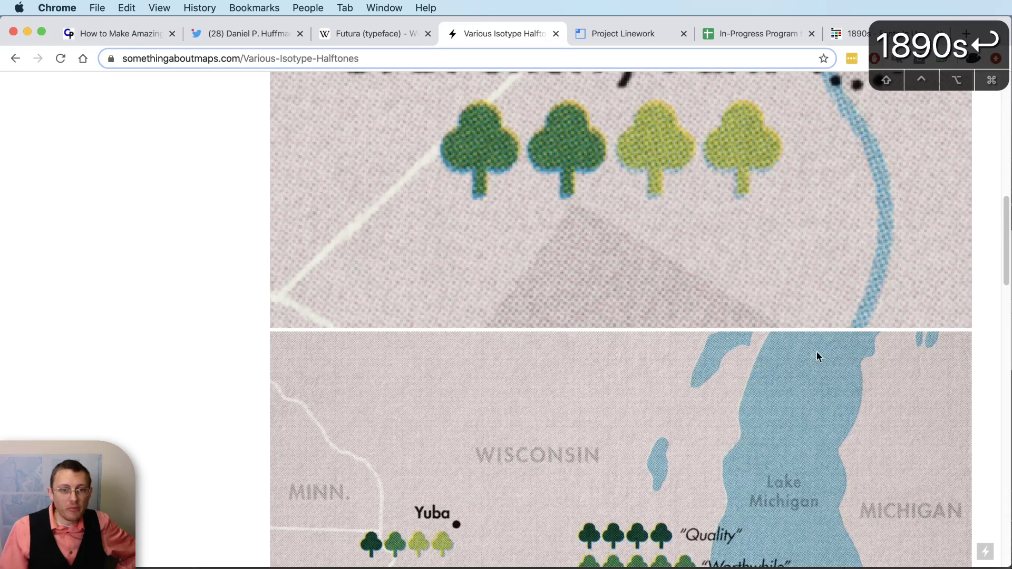
{"action": "scroll", "coordinate": [843, 361], "scroll_direction": "up", "scroll_amount": 15}
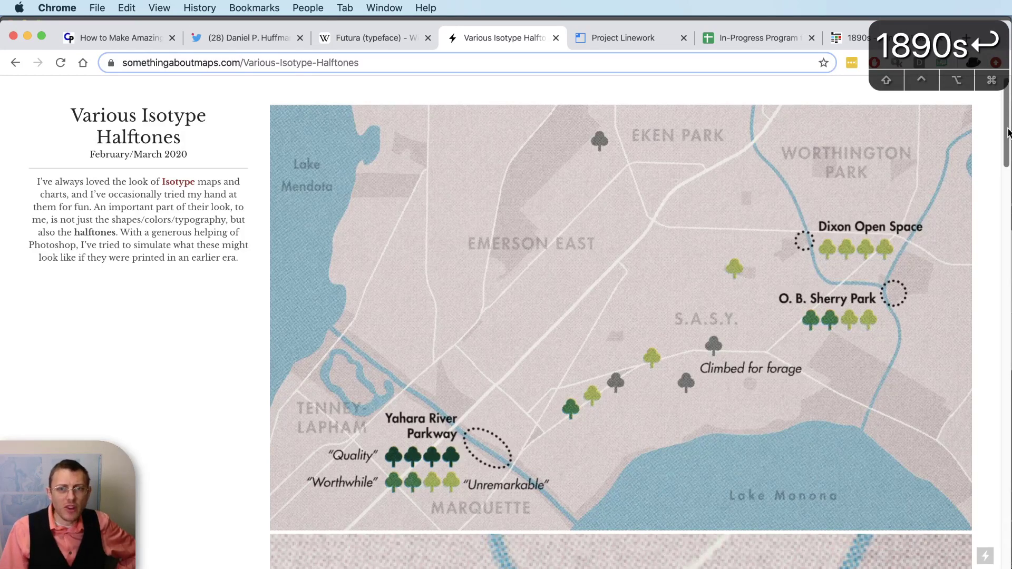
{"action": "left_click_drag", "start_coordinate": [1008, 132], "coordinate": [986, 401]}
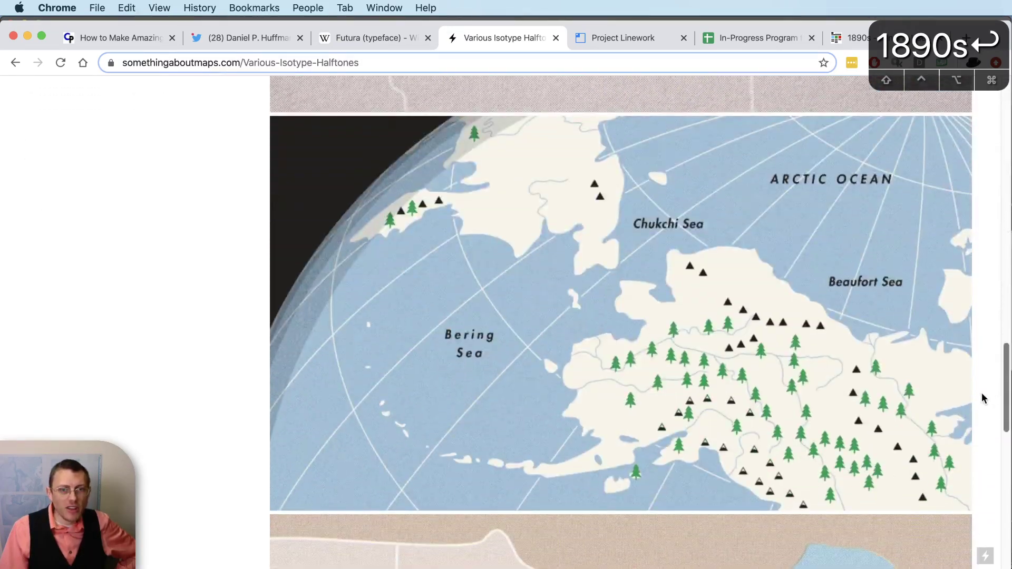
{"action": "scroll", "coordinate": [986, 400], "scroll_direction": "down", "scroll_amount": 10}
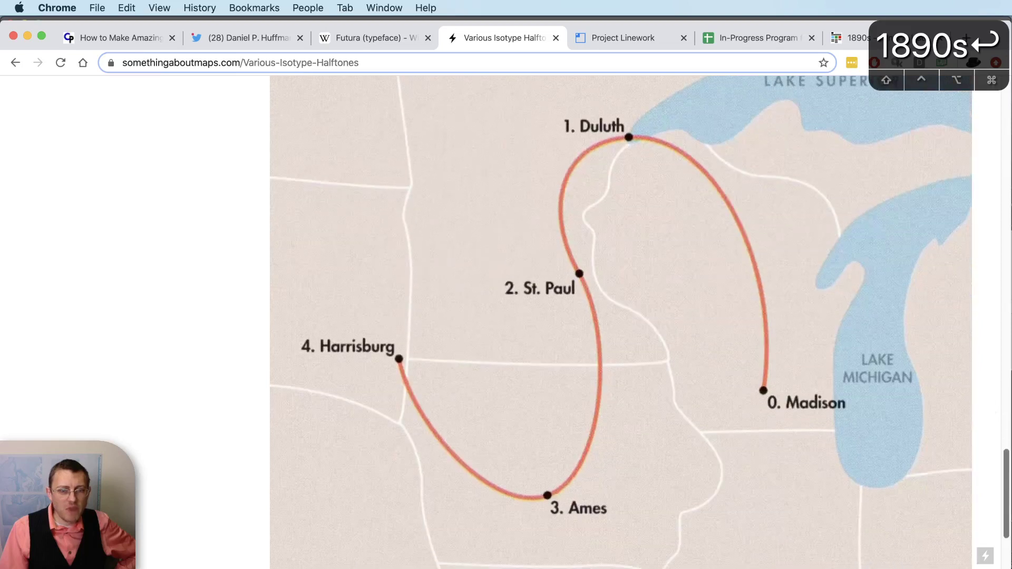
{"action": "scroll", "coordinate": [621, 322], "scroll_direction": "down", "scroll_amount": 1}
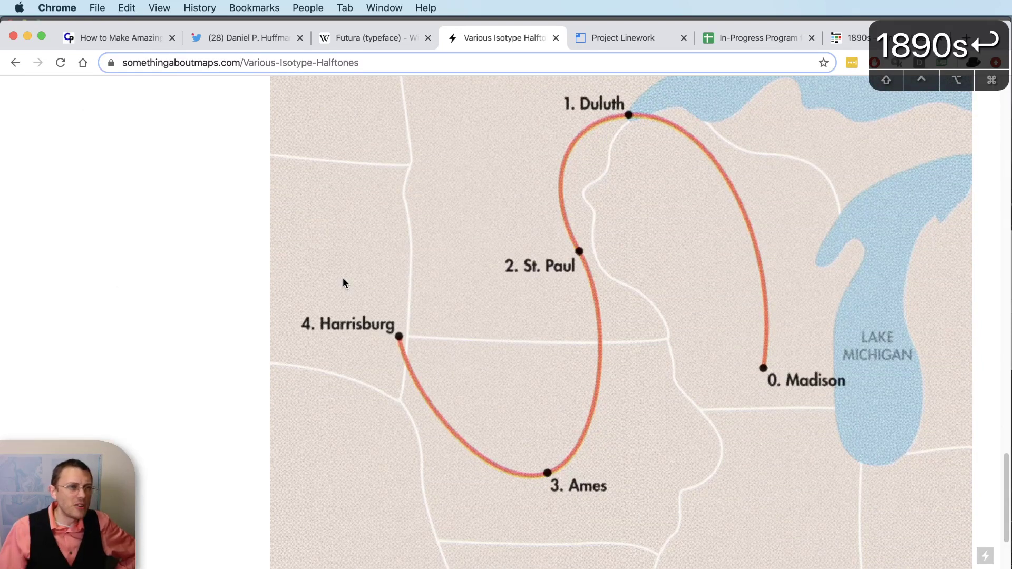
{"action": "left_click", "coordinate": [170, 66]}
{"action": "left_click", "coordinate": [14, 63]}
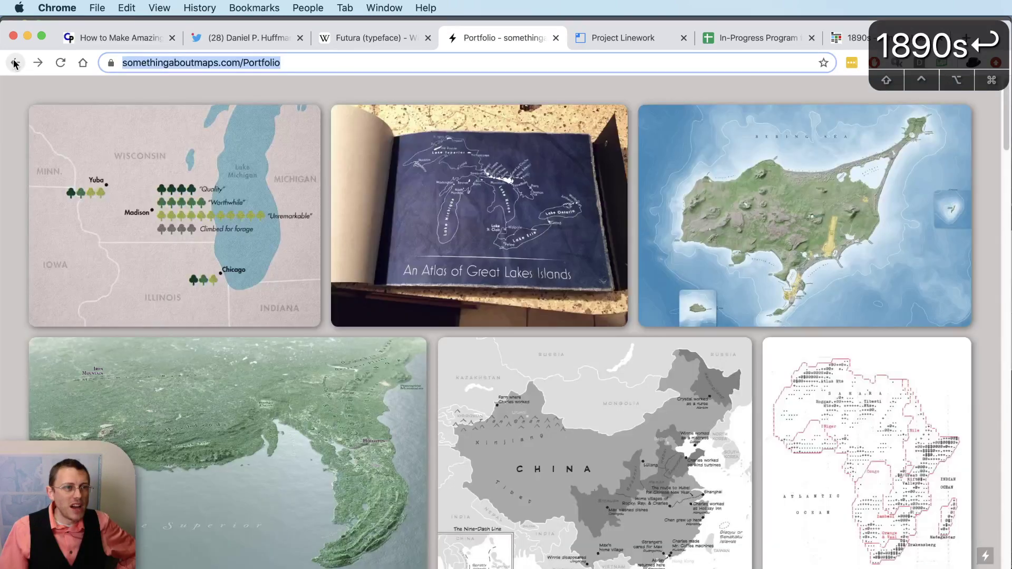
{"action": "scroll", "coordinate": [460, 298], "scroll_direction": "down", "scroll_amount": 10}
{"action": "left_click", "coordinate": [351, 406]}
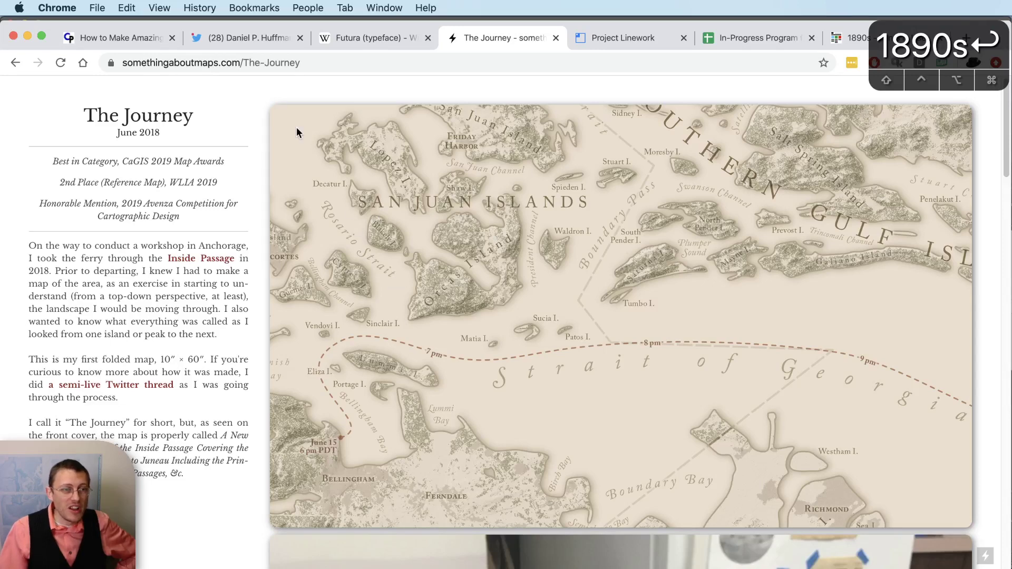
{"action": "left_click", "coordinate": [14, 63]}
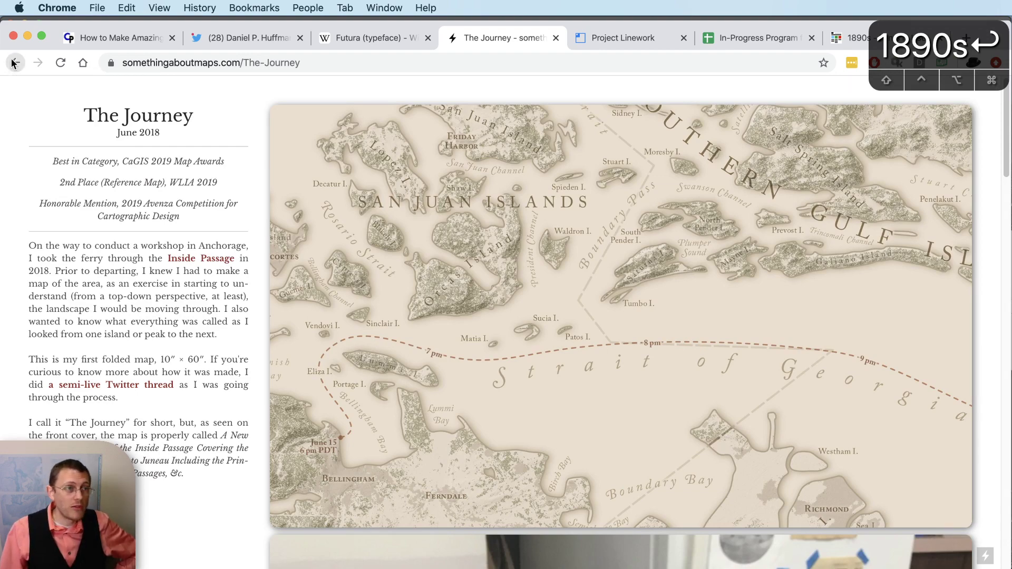
{"action": "scroll", "coordinate": [264, 219], "scroll_direction": "up", "scroll_amount": 5}
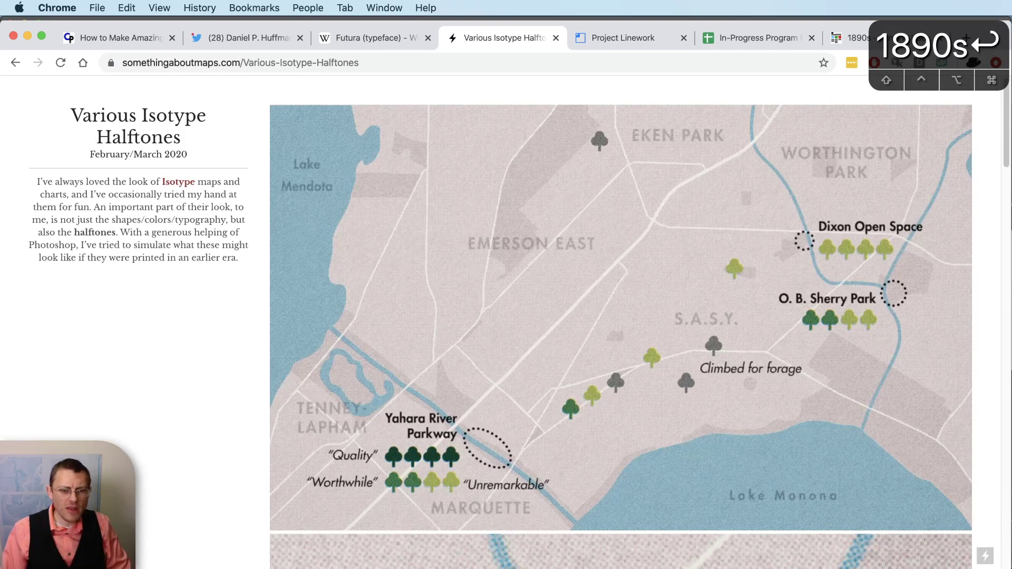
- Return to Close in Final.ai in Illustrator and pick the Direct Selection tool
{"action": "key", "text": "super+Tab"}
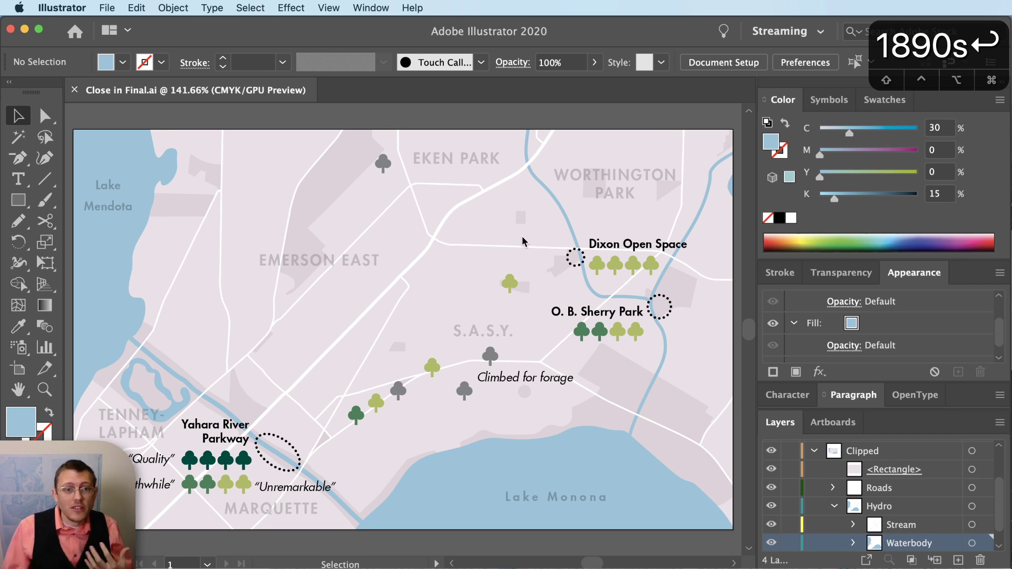
{"action": "left_click", "coordinate": [44, 116]}
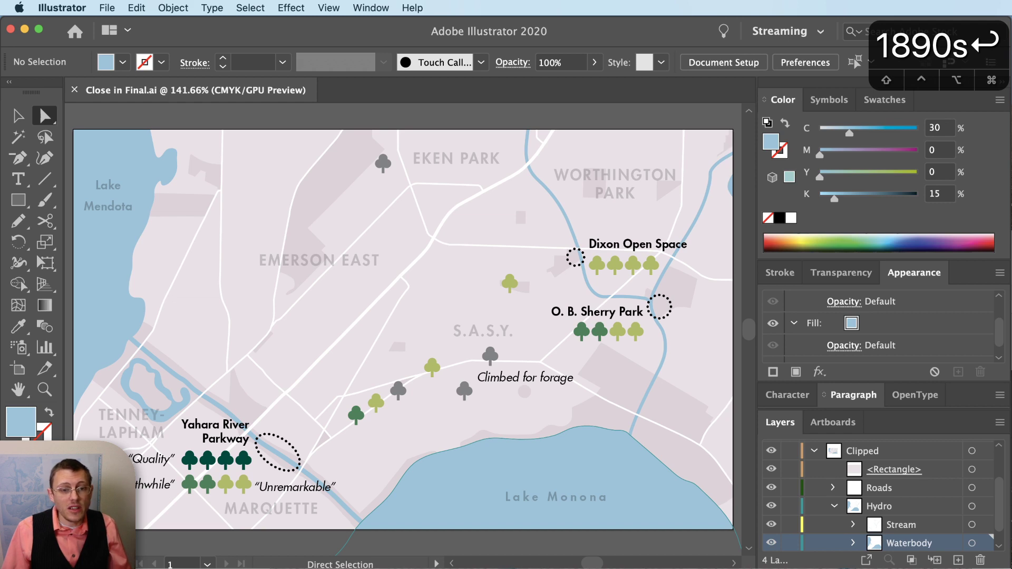
- Show the Pathfinder panel and confirm the document colour mode is still CMYK
{"action": "key", "text": "shift+super+F9"}
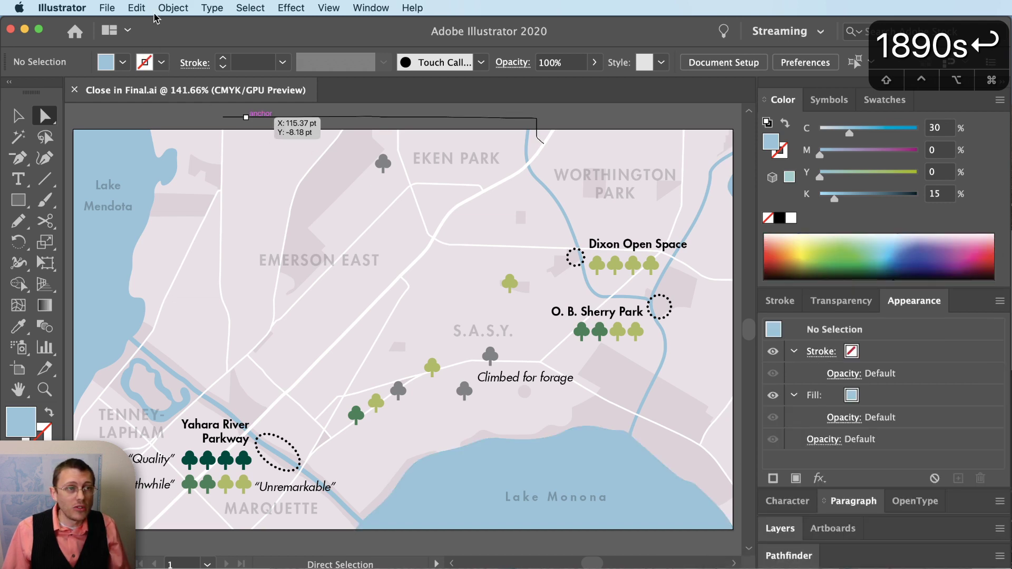
{"action": "left_click", "coordinate": [107, 8]}
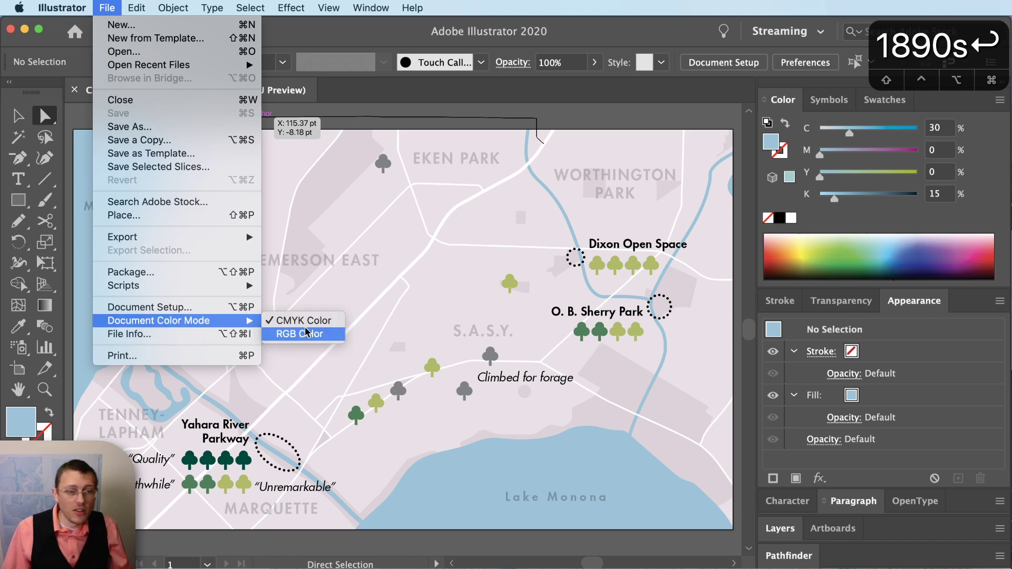
{"action": "left_click", "coordinate": [460, 17]}
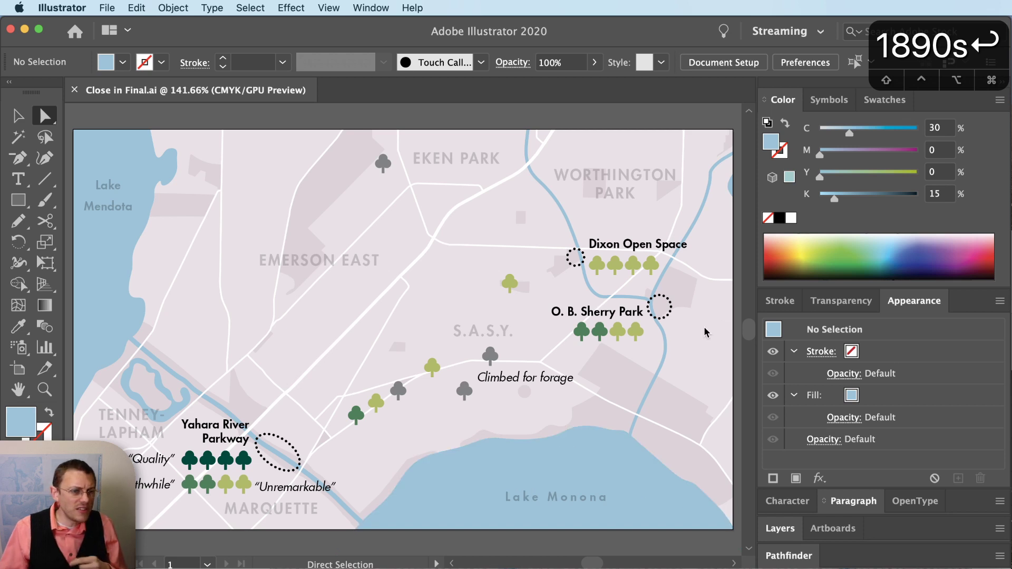
- Select the Lake Monona water shape and bring up the map's layer list
{"action": "left_click", "coordinate": [570, 462]}
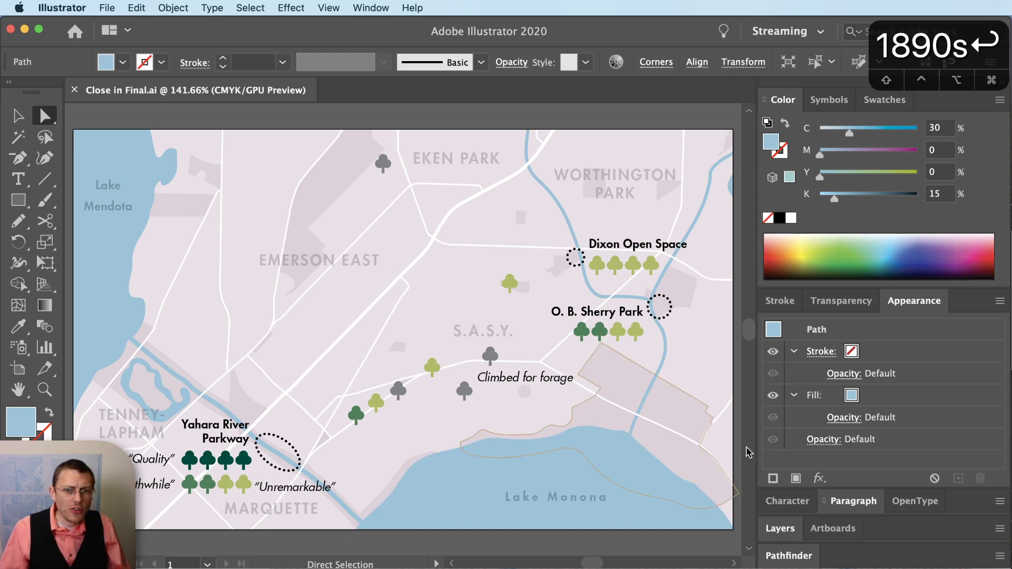
{"action": "left_click", "coordinate": [781, 529]}
{"action": "scroll", "coordinate": [864, 455], "scroll_direction": "down", "scroll_amount": 1}
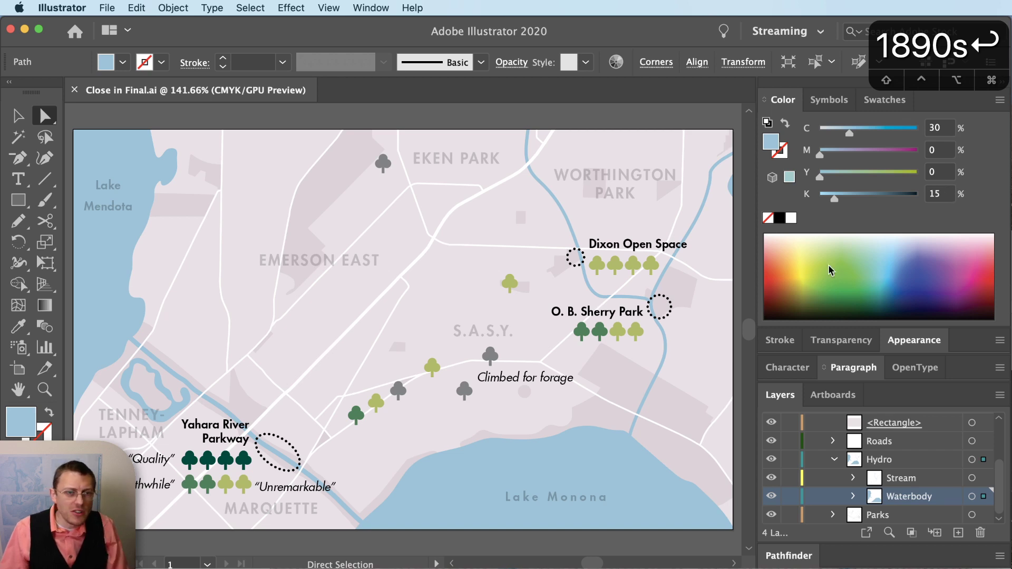
- Check fills of a park, the background and the Climbed for forage label, then reselect Lake Monona (C30 M0 Y0 K15)
{"action": "left_click", "coordinate": [636, 401]}
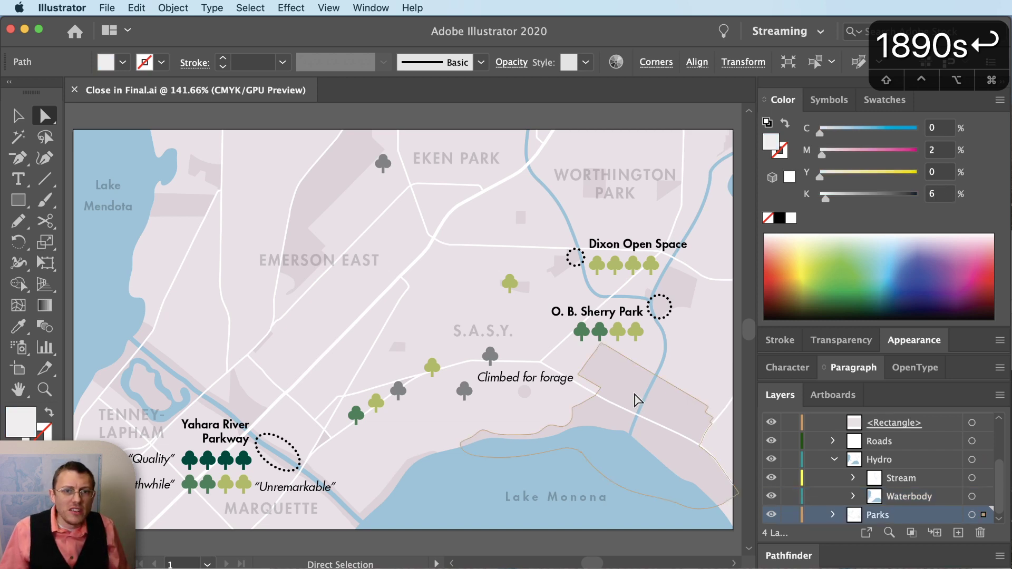
{"action": "left_click", "coordinate": [625, 462]}
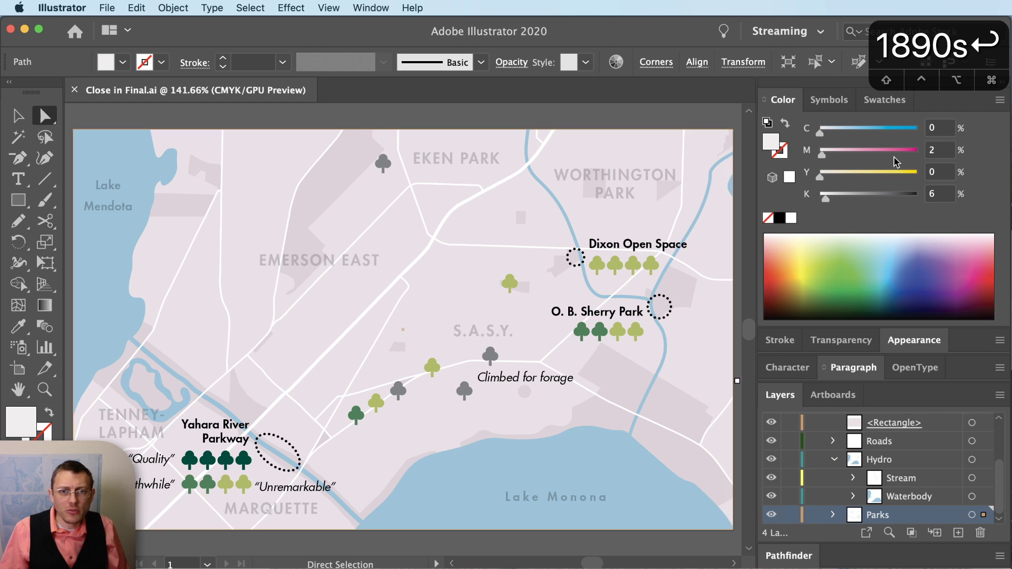
{"action": "key", "text": "super+shift+a"}
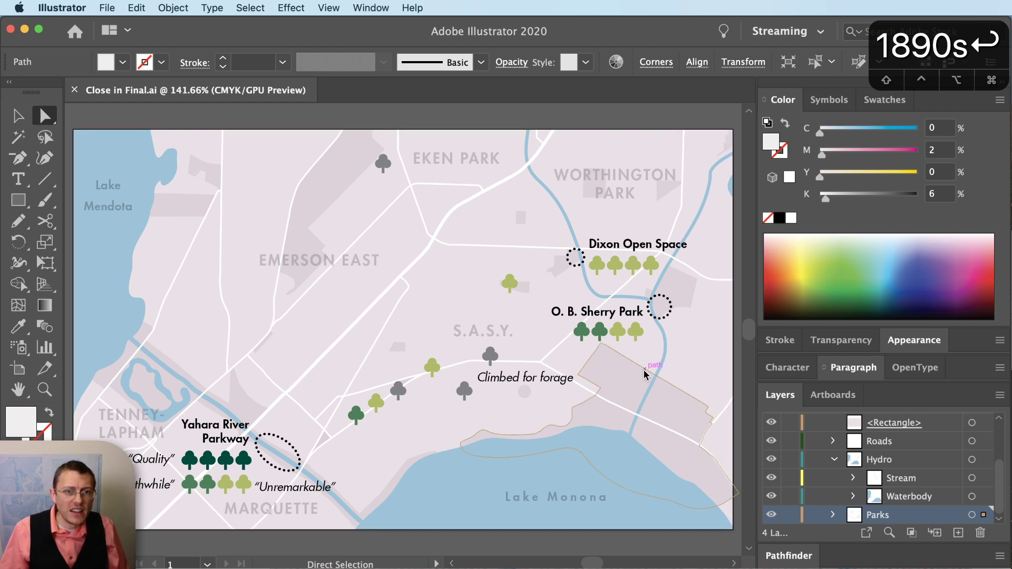
{"action": "left_click", "coordinate": [526, 384]}
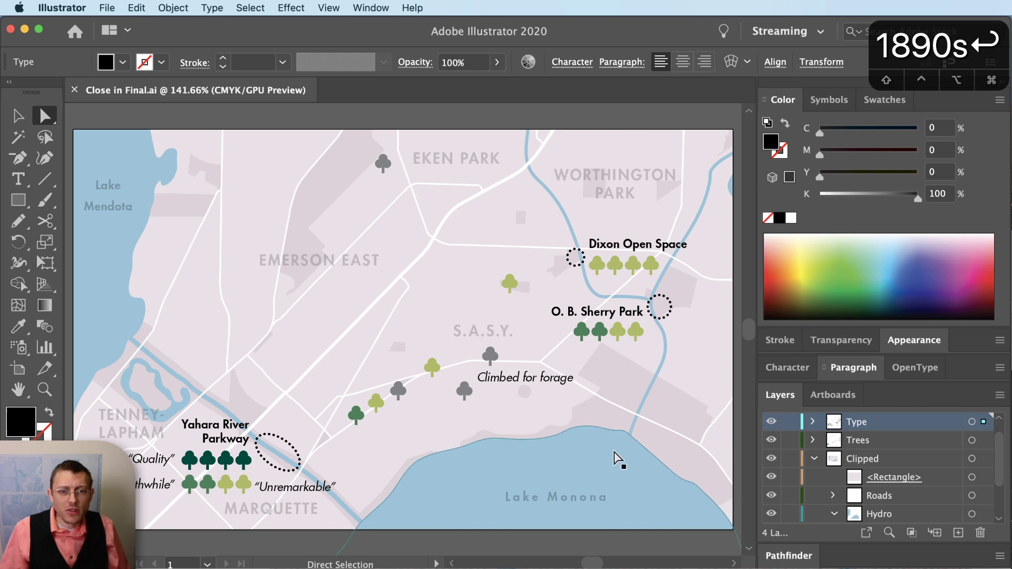
{"action": "left_click", "coordinate": [498, 485]}
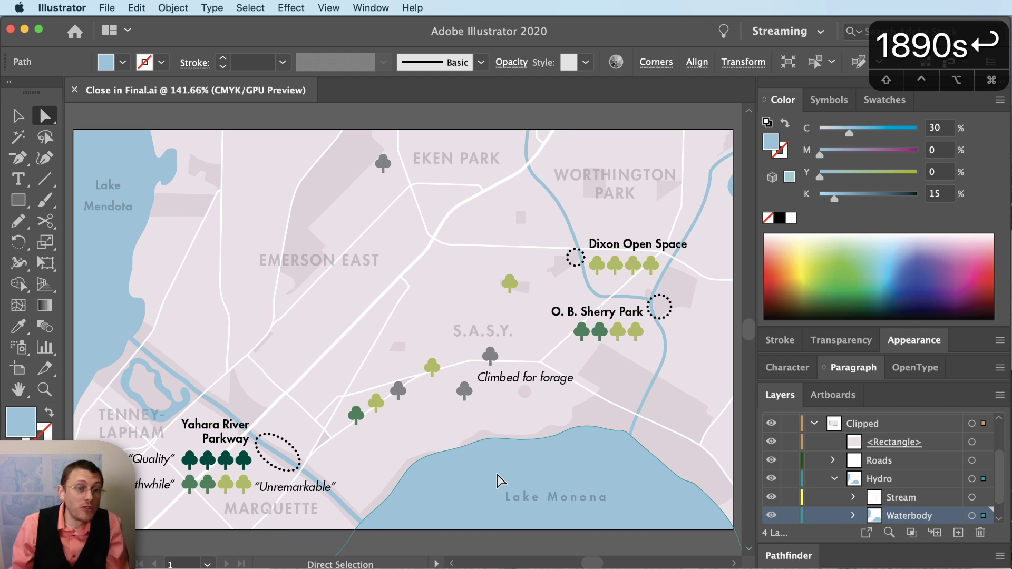
{"action": "left_click_drag", "start_coordinate": [464, 390], "coordinate": [463, 391]}
{"action": "left_click", "coordinate": [459, 467]}
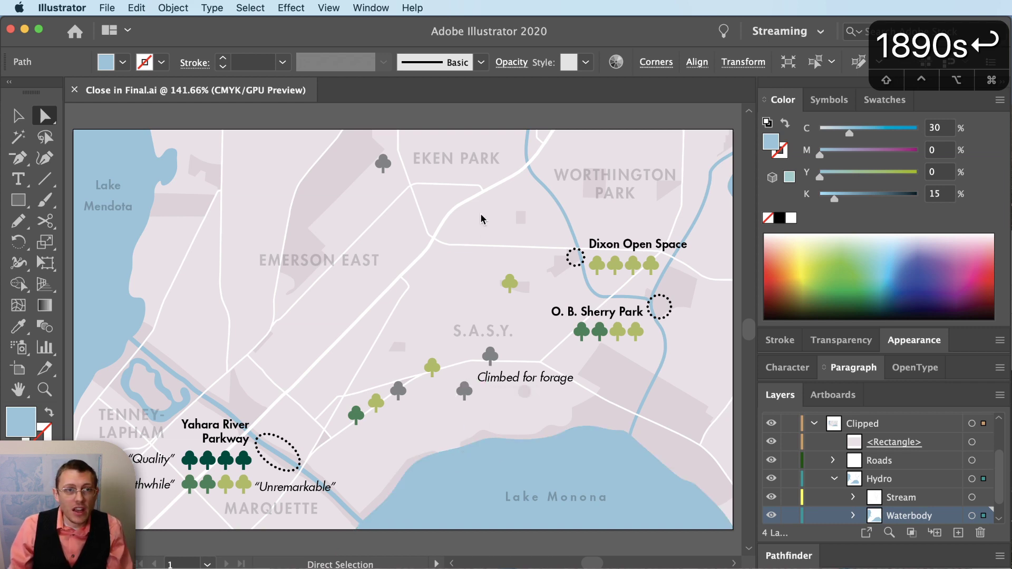
- Browse the Various Isotype Halftones examples in Chrome, then return to the Illustrator map
{"action": "key", "text": "super+Tab"}
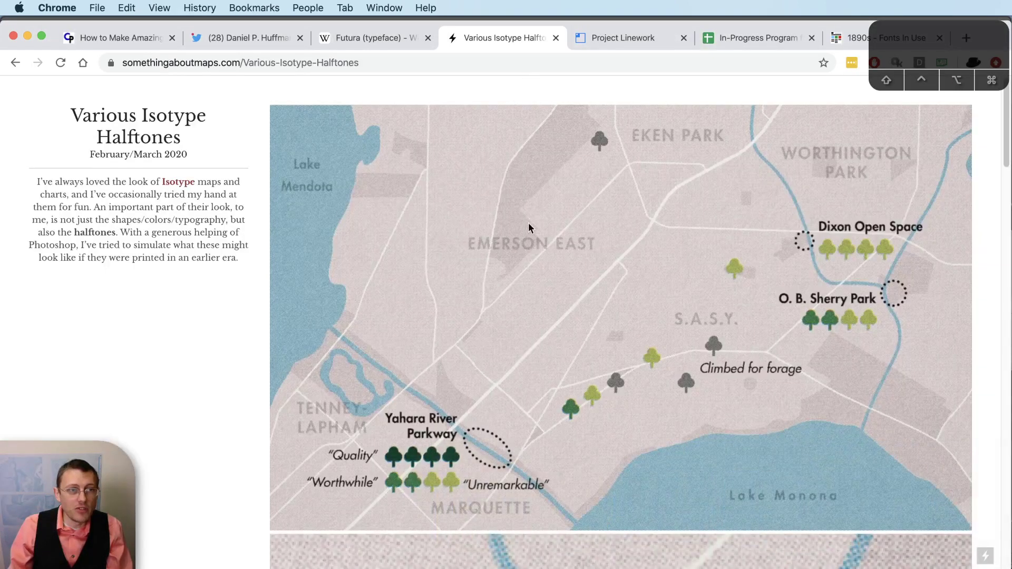
{"action": "scroll", "coordinate": [526, 283], "scroll_direction": "down", "scroll_amount": 20}
{"action": "scroll", "coordinate": [532, 303], "scroll_direction": "down", "scroll_amount": 10}
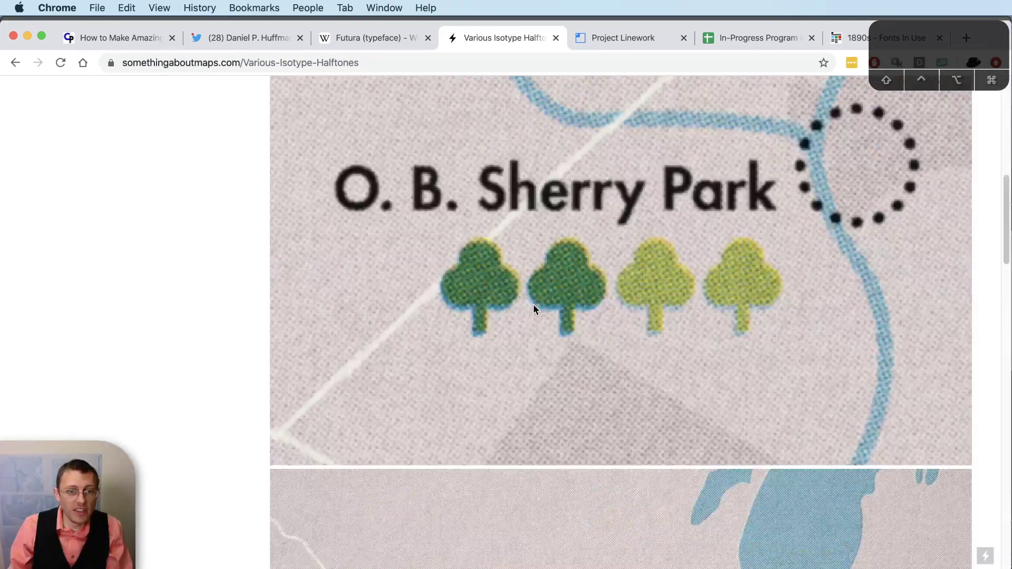
{"action": "scroll", "coordinate": [685, 379], "scroll_direction": "up", "scroll_amount": 1}
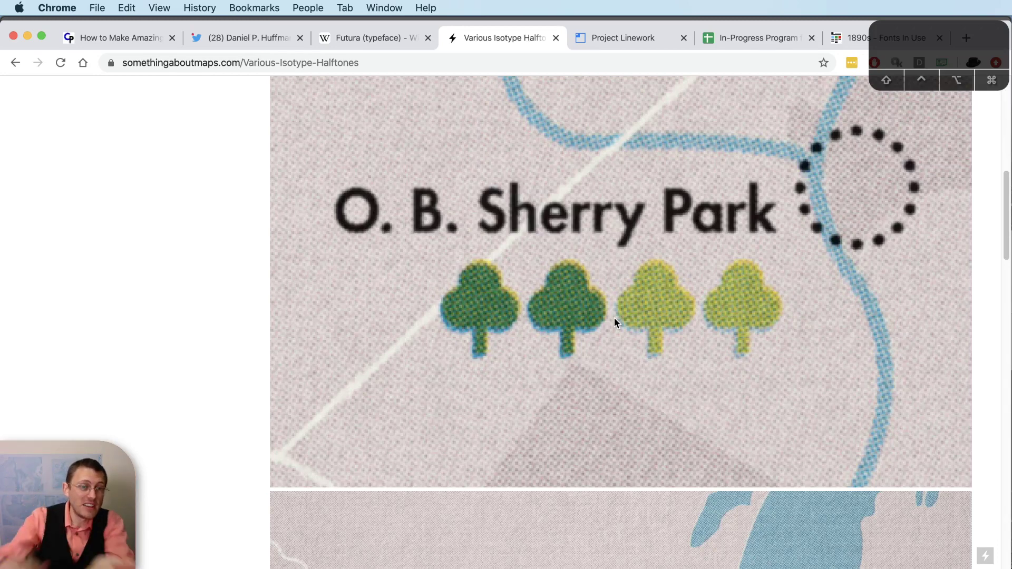
{"action": "scroll", "coordinate": [615, 319], "scroll_direction": "down", "scroll_amount": 20}
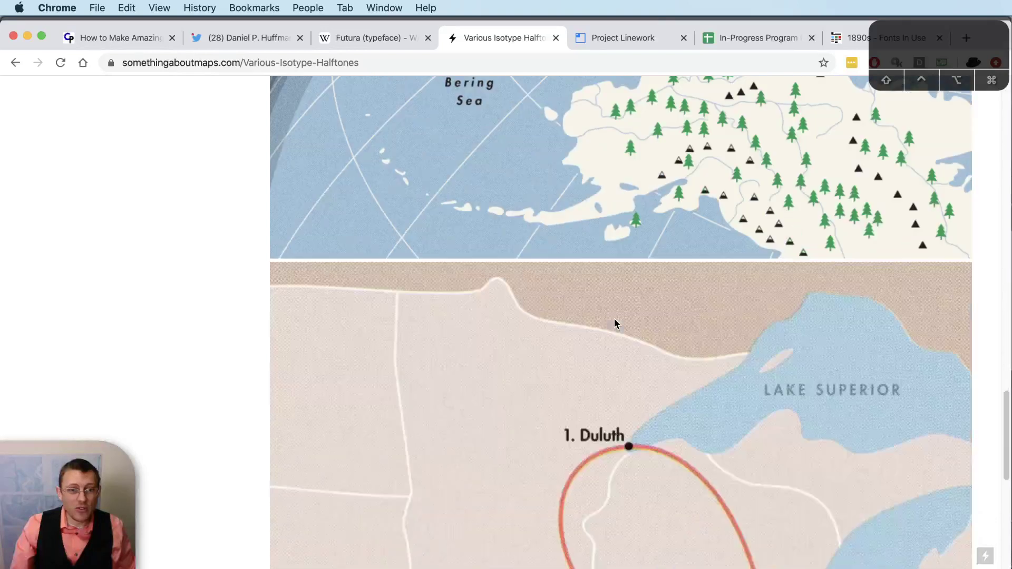
{"action": "scroll", "coordinate": [614, 320], "scroll_direction": "down", "scroll_amount": 5}
{"action": "scroll", "coordinate": [614, 355], "scroll_direction": "down", "scroll_amount": 1}
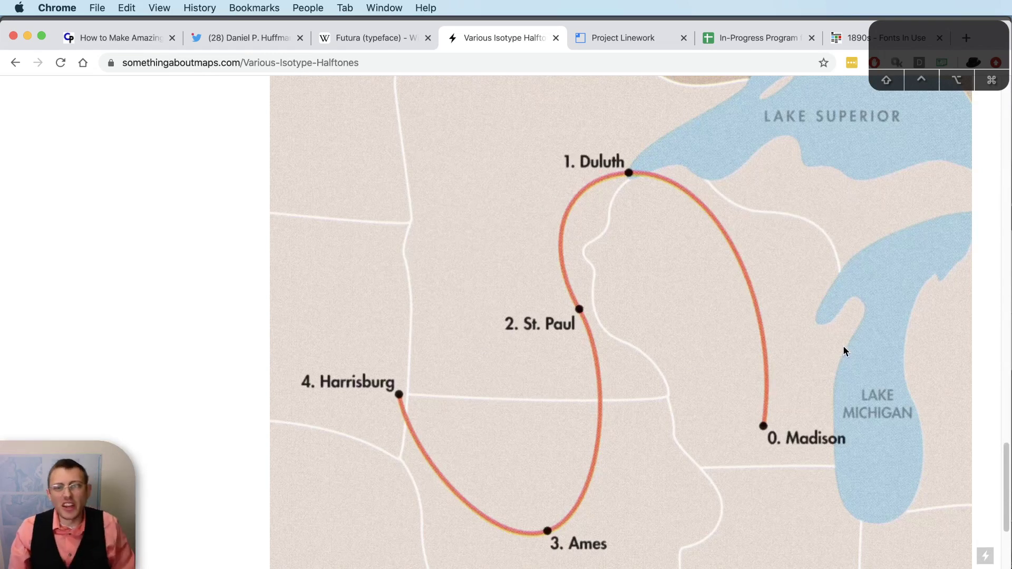
{"action": "scroll", "coordinate": [844, 350], "scroll_direction": "up", "scroll_amount": 2}
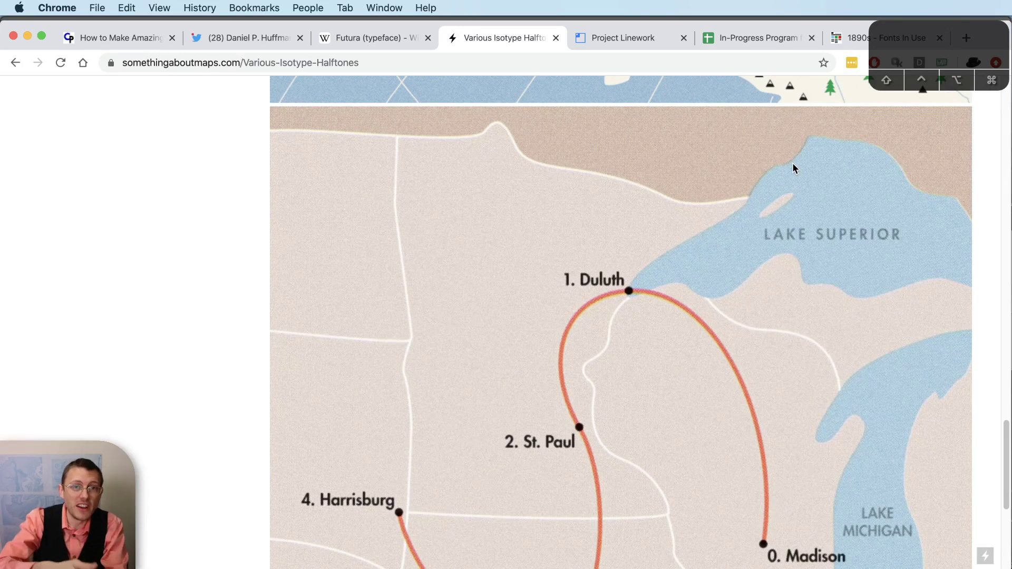
{"action": "scroll", "coordinate": [820, 256], "scroll_direction": "up", "scroll_amount": 20}
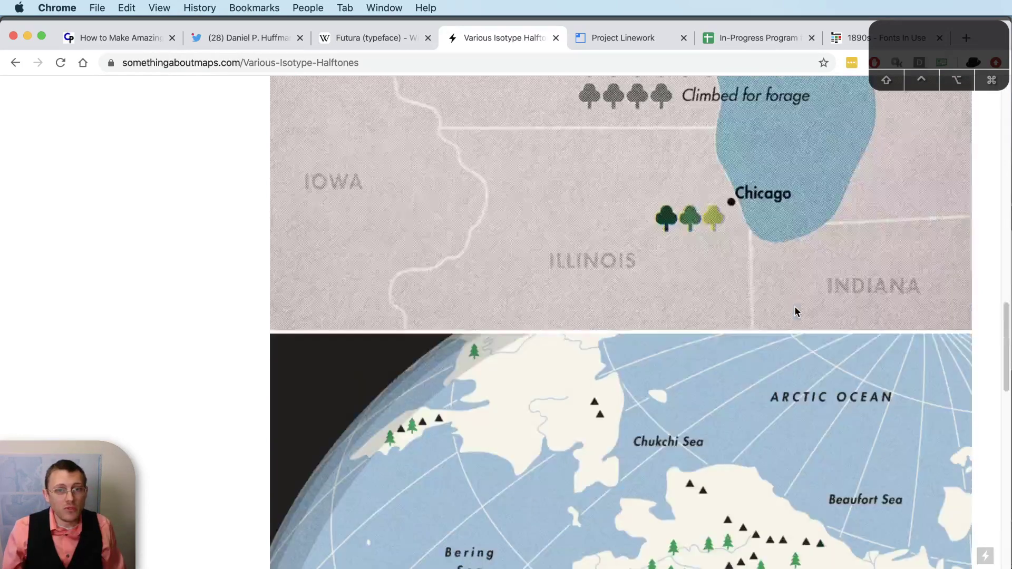
{"action": "scroll", "coordinate": [771, 343], "scroll_direction": "up", "scroll_amount": 5}
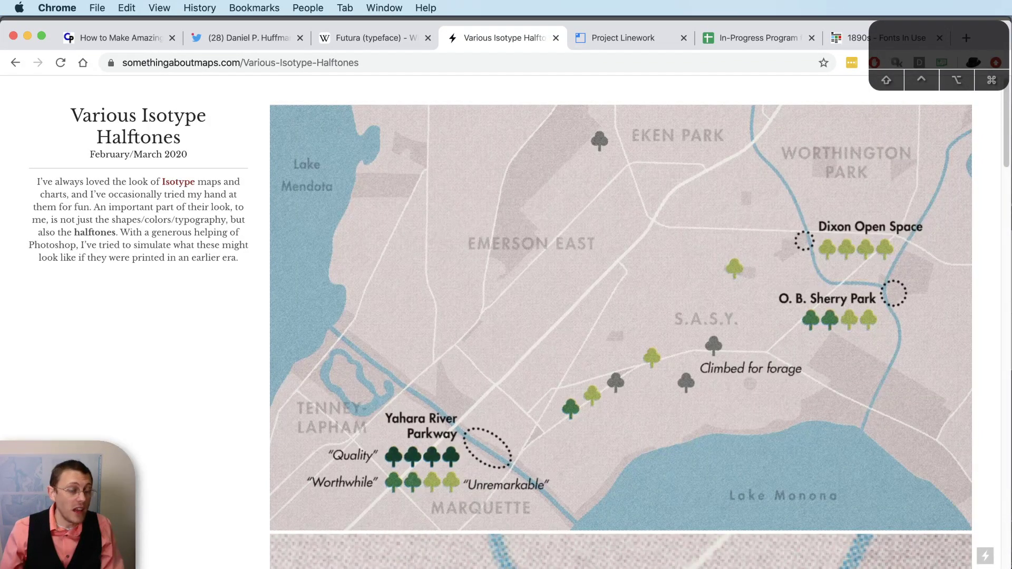
{"action": "key", "text": "super+Tab"}
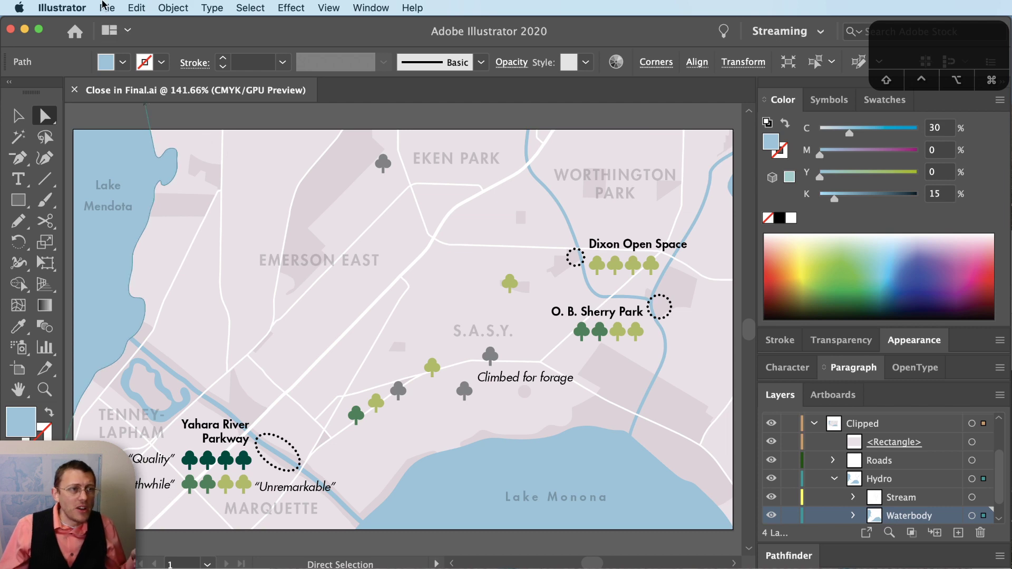
- Open the File menu to reach the Document Color Mode choices
{"action": "left_click", "coordinate": [107, 7]}
- Try RGB Color mode, inspect Lake Monona's converted fill, then undo back to CMYK 30/0/0/15
{"action": "mouse_move", "coordinate": [170, 326]}
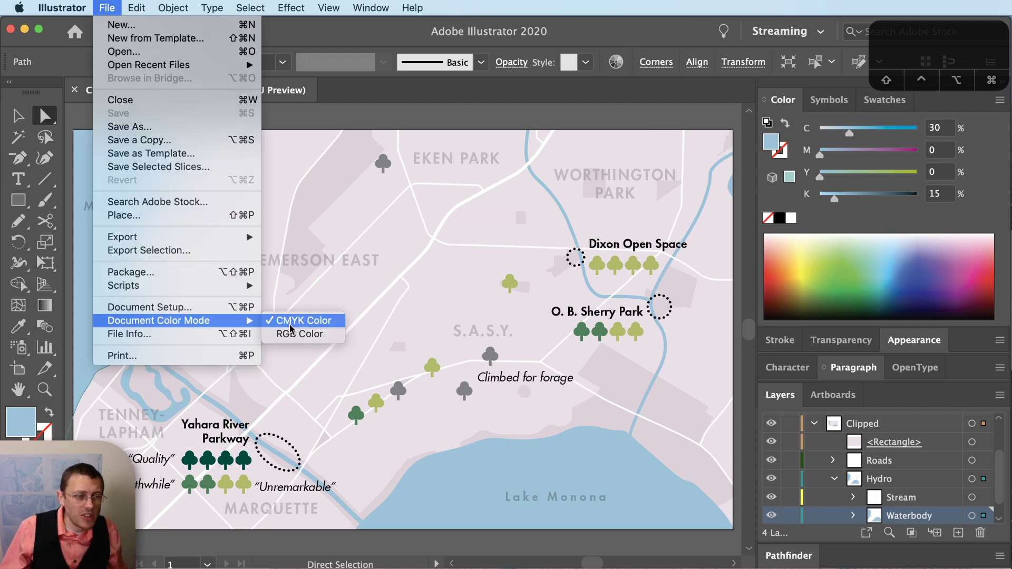
{"action": "key", "text": "Escape"}
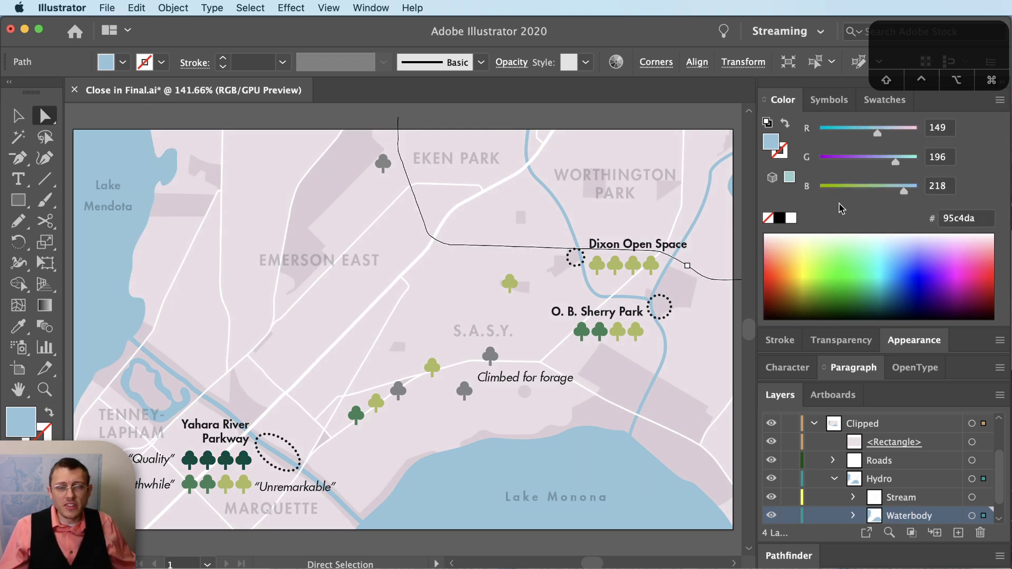
{"action": "left_click", "coordinate": [608, 472]}
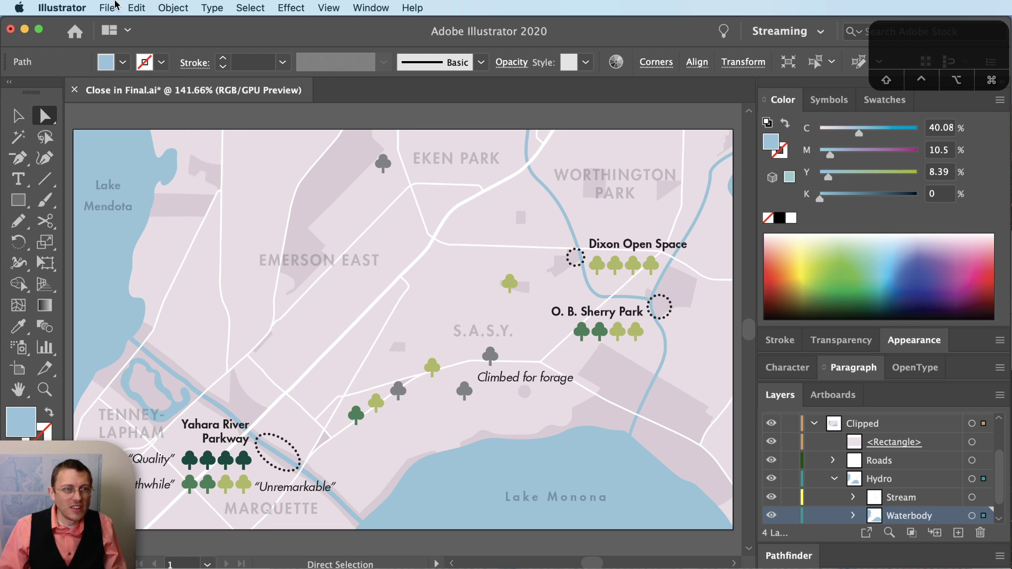
{"action": "key", "text": "super+z"}
{"action": "key", "text": "super+z"}
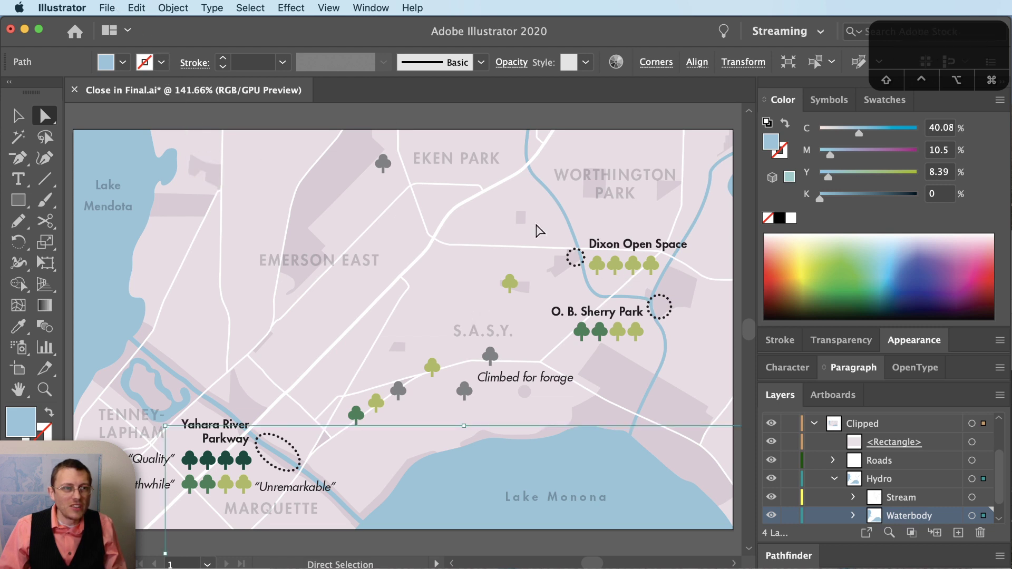
{"action": "key", "text": "super+z"}
{"action": "key", "text": "super+z"}
{"action": "key", "text": "super+z"}
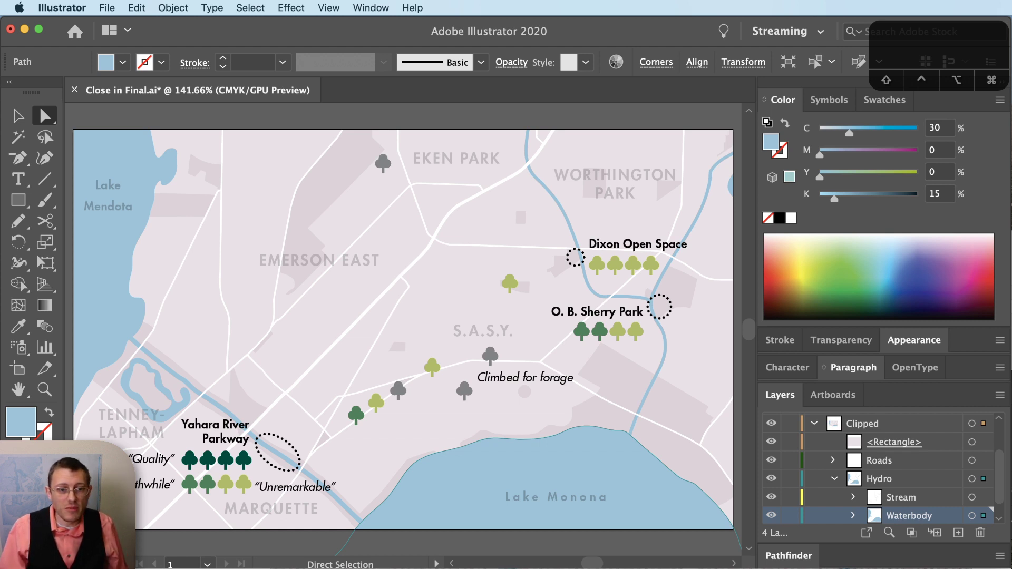
- Search Google for 'isotype', refine it to 'isotype maps' and show the image results
{"action": "key", "text": "super+Tab"}
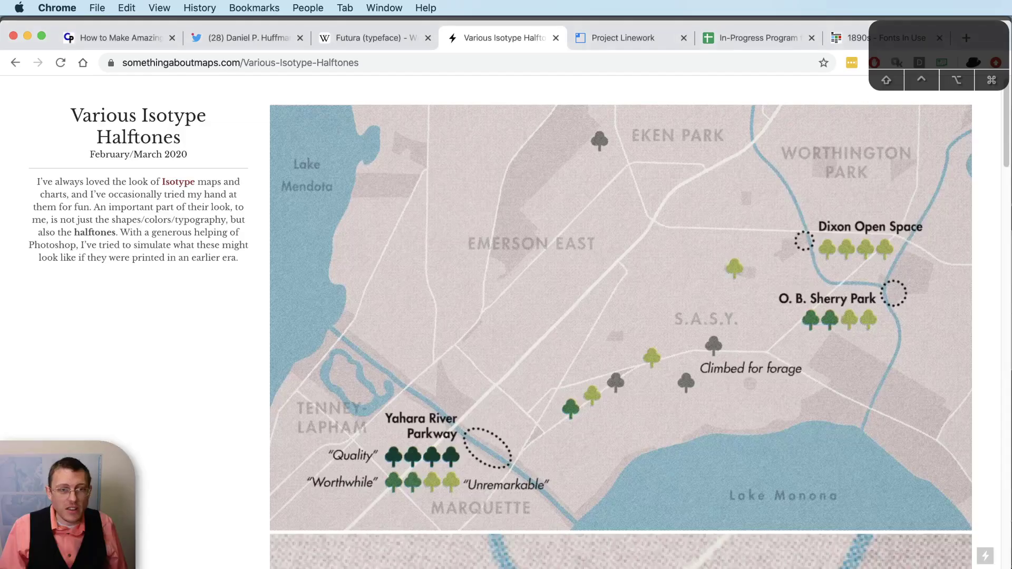
{"action": "left_click", "coordinate": [261, 65]}
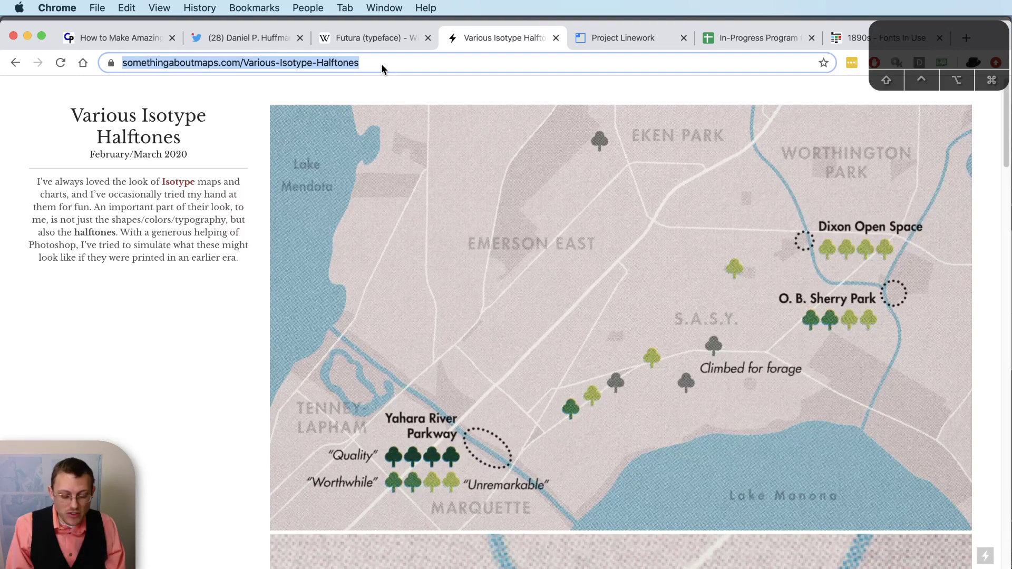
{"action": "type", "text": "isotype"}
{"action": "key", "text": "Return"}
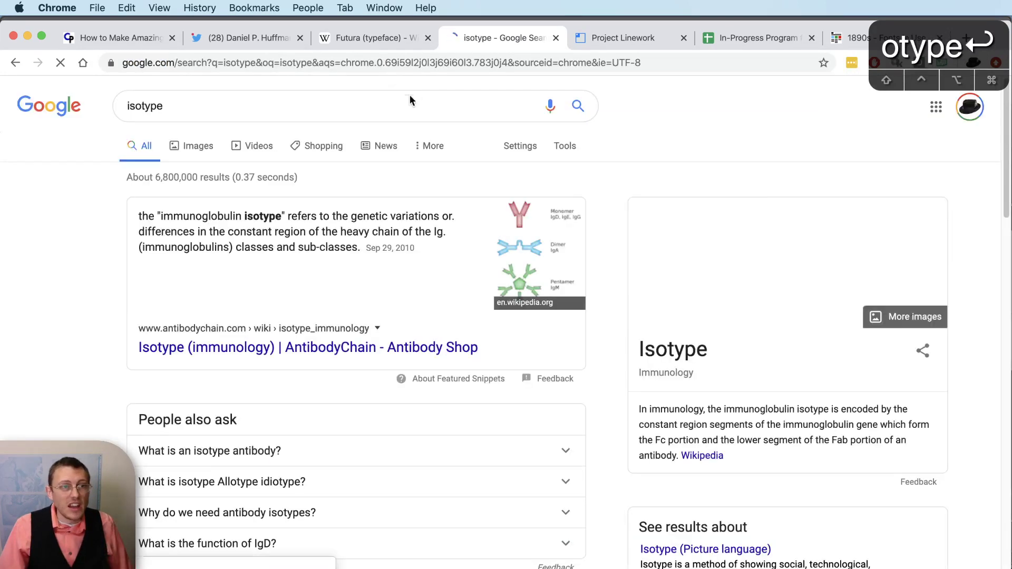
{"action": "left_click", "coordinate": [190, 115]}
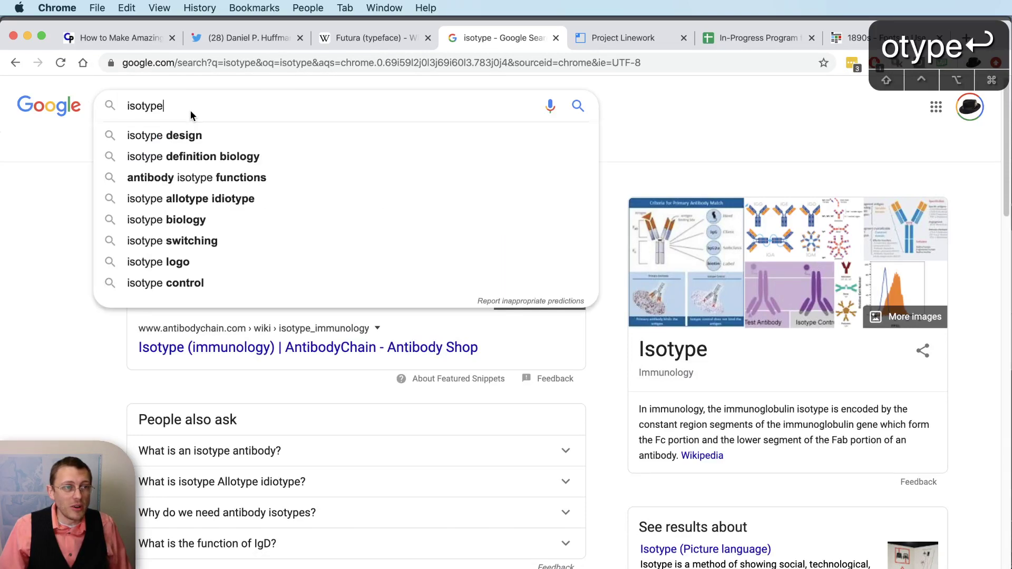
{"action": "type", "text": "maps"}
{"action": "key", "text": "Return"}
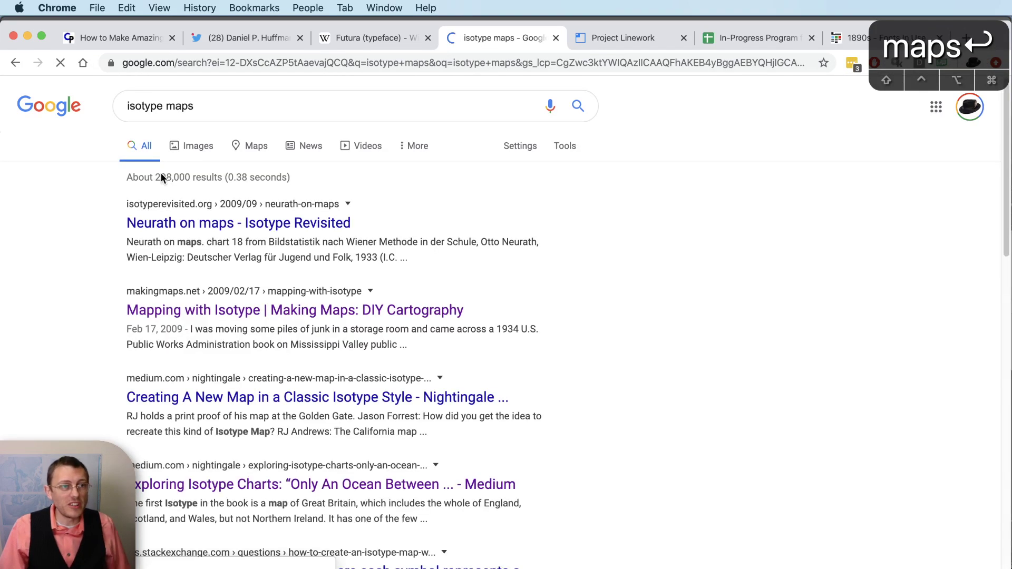
{"action": "left_click", "coordinate": [191, 144]}
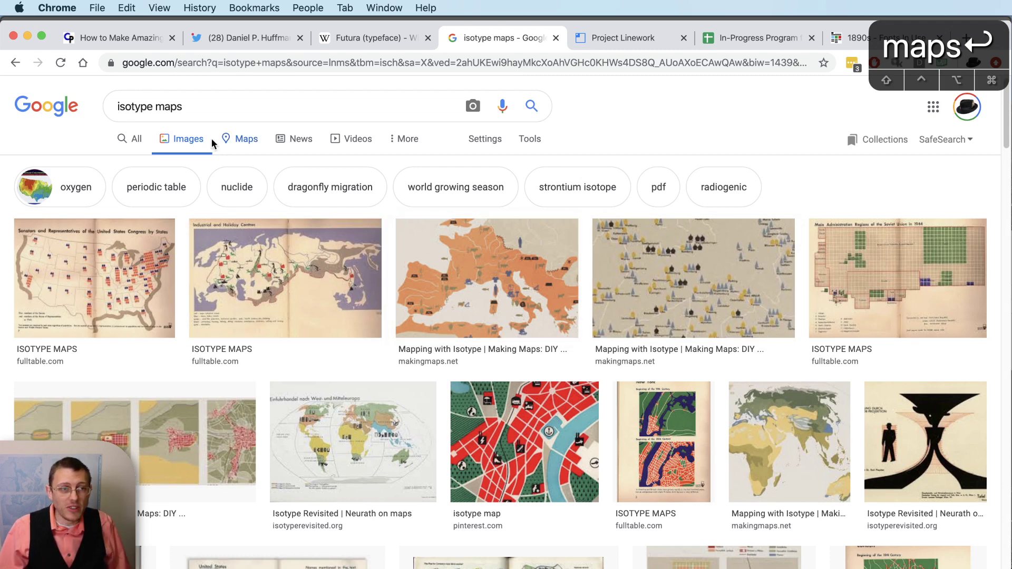
- Change the image search query from 'isotype maps' to 'isotype datavis'
{"action": "double_click", "coordinate": [165, 110]}
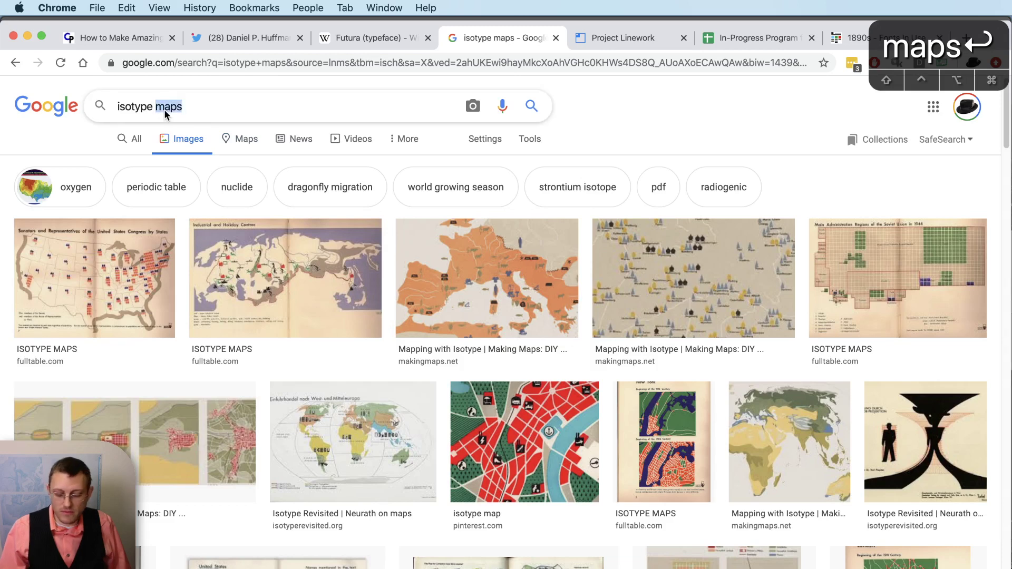
{"action": "type", "text": "datavis"}
{"action": "key", "text": "Return"}
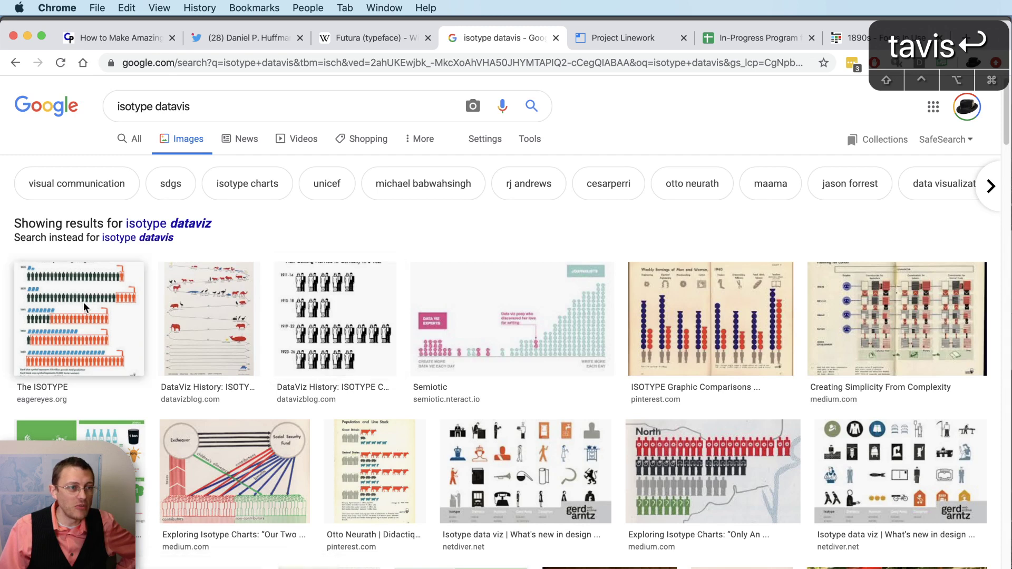
- Preview The ISOTYPE image larger, then close the preview
{"action": "left_click", "coordinate": [86, 307]}
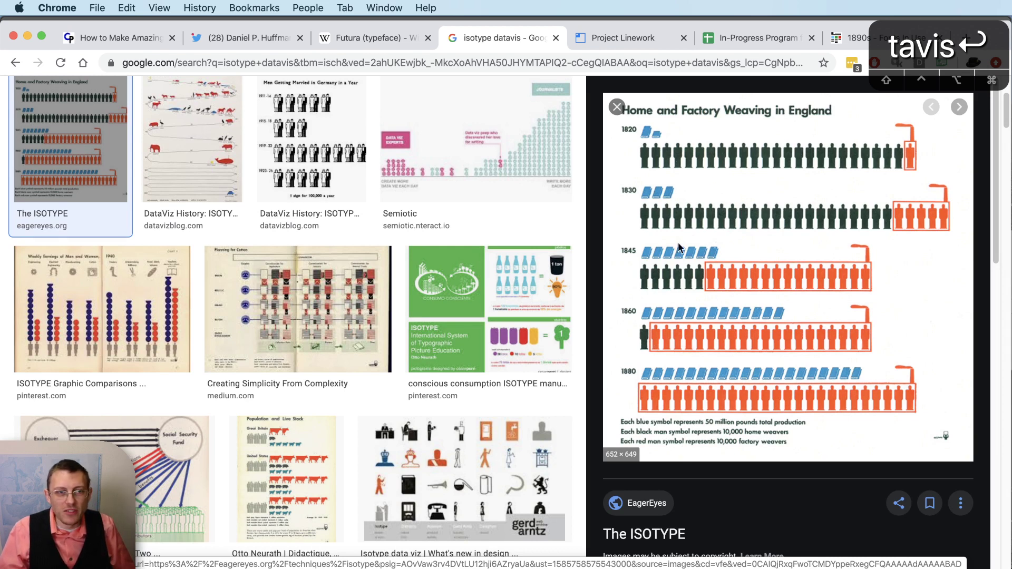
{"action": "scroll", "coordinate": [400, 289], "scroll_direction": "up", "scroll_amount": 4}
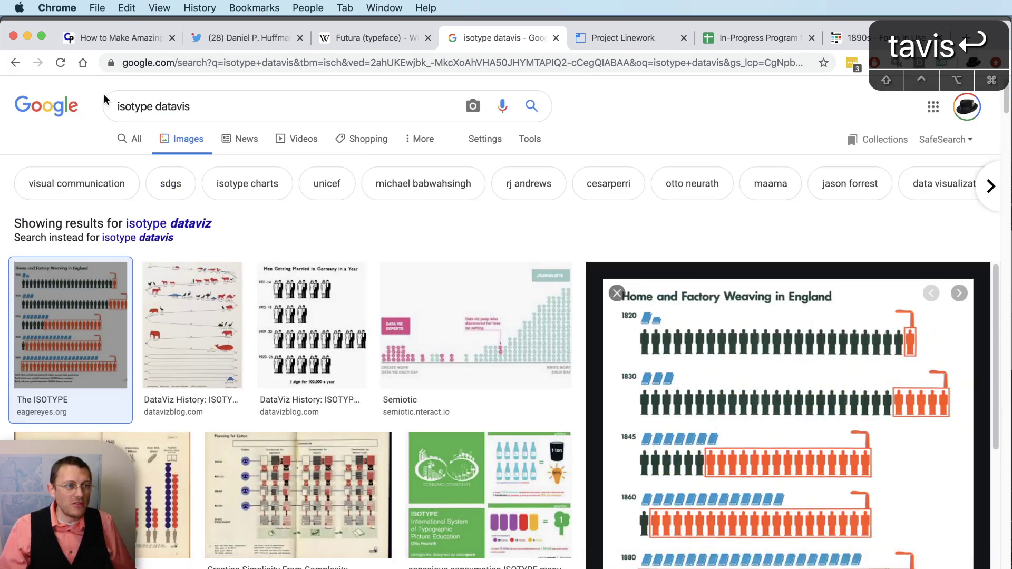
{"action": "left_click", "coordinate": [15, 63]}
- Replace 'datavis' with 'maps' in the query to get 'isotype maps' image results
{"action": "double_click", "coordinate": [173, 107]}
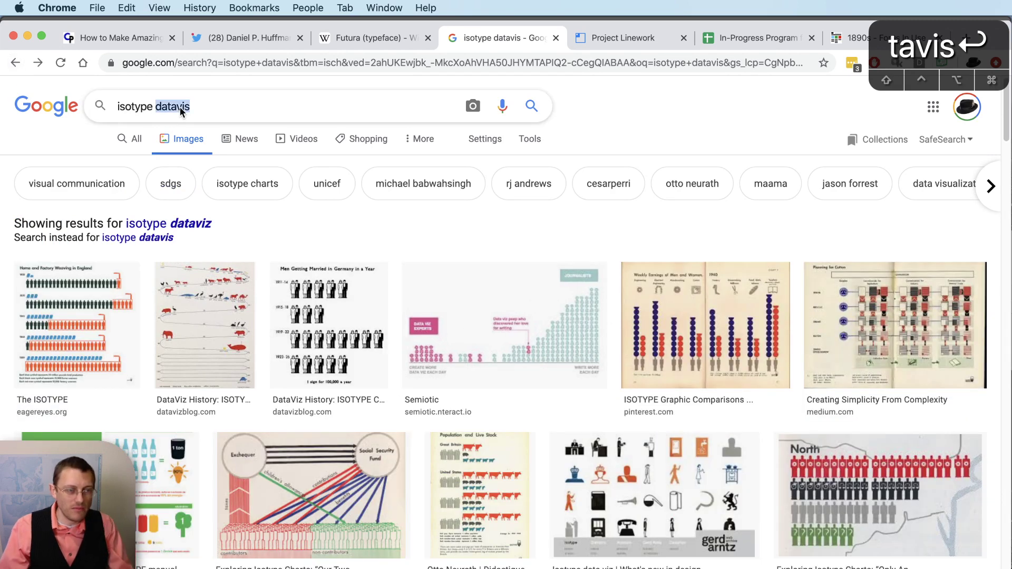
{"action": "type", "text": "maps"}
{"action": "key", "text": "Return"}
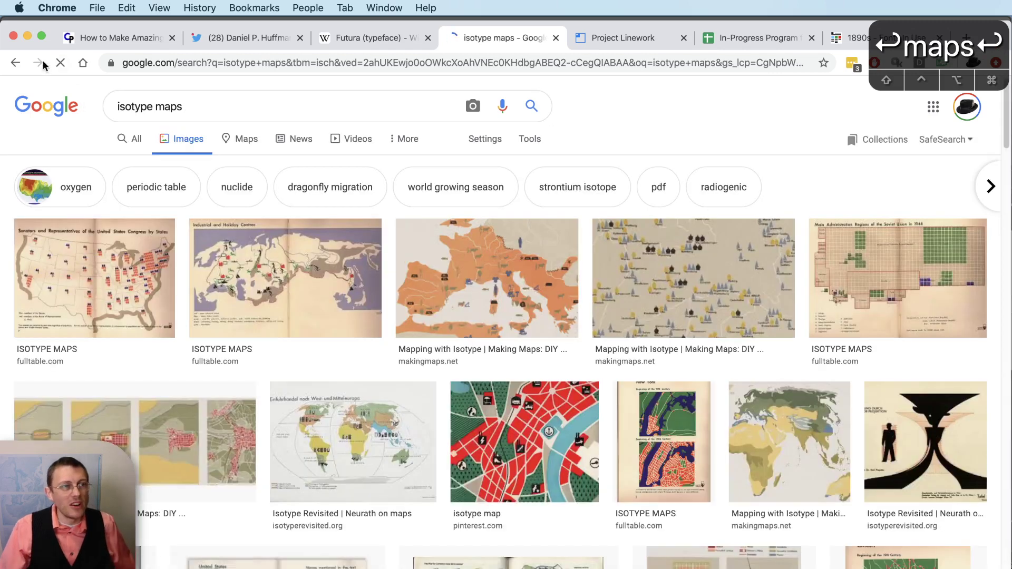
{"action": "left_click", "coordinate": [17, 63]}
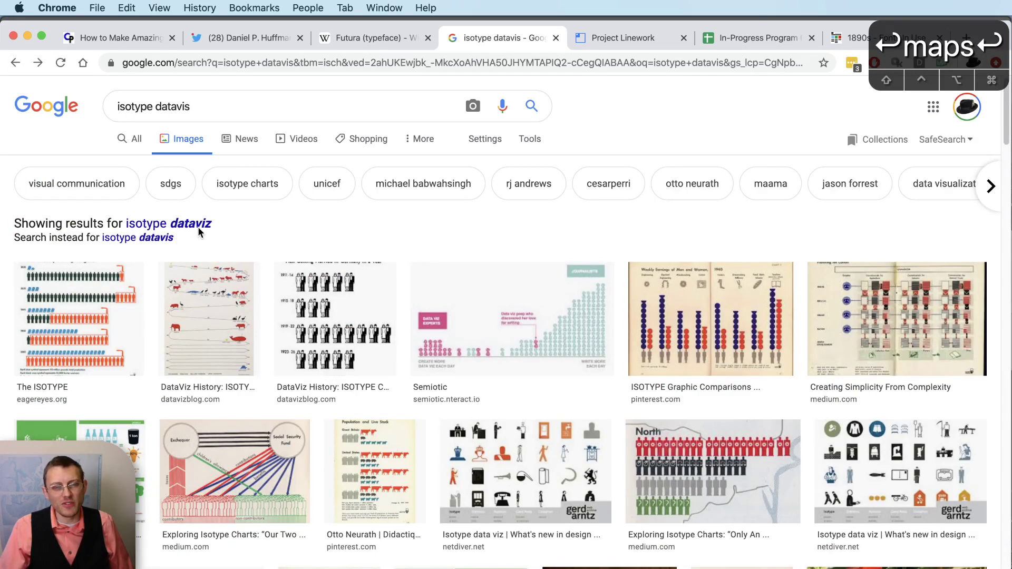
{"action": "double_click", "coordinate": [180, 109]}
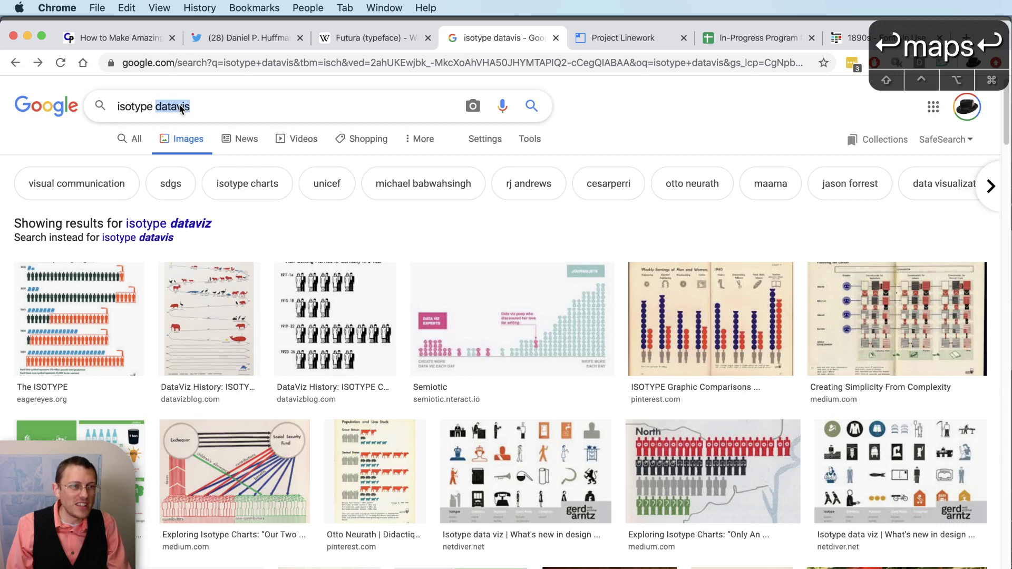
{"action": "type", "text": "maps"}
{"action": "key", "text": "Return"}
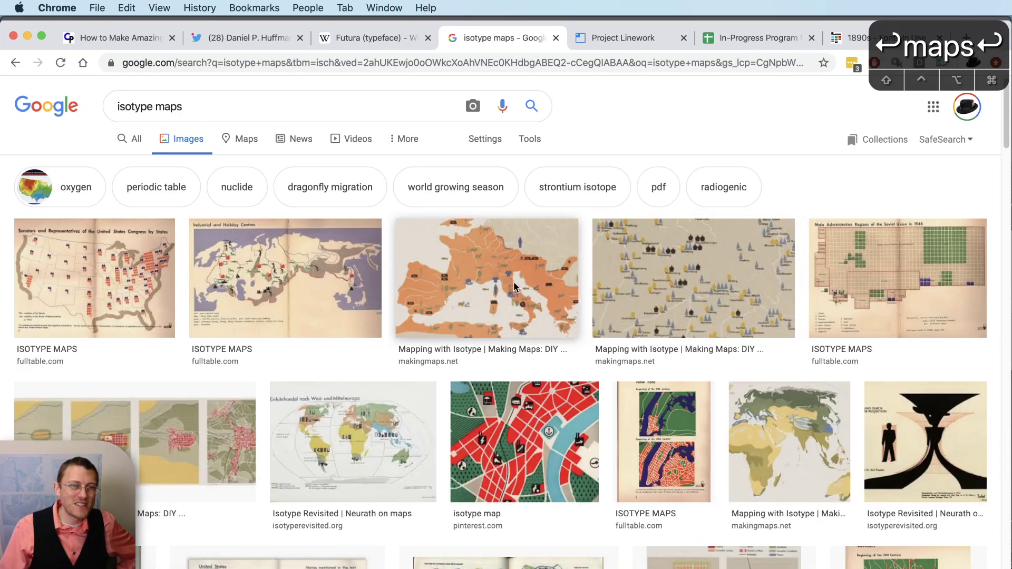
- Preview the industrial centres map, then the orange Mediterranean isotype map from makingmaps.net
{"action": "left_click", "coordinate": [262, 290]}
{"action": "left_click", "coordinate": [457, 159]}
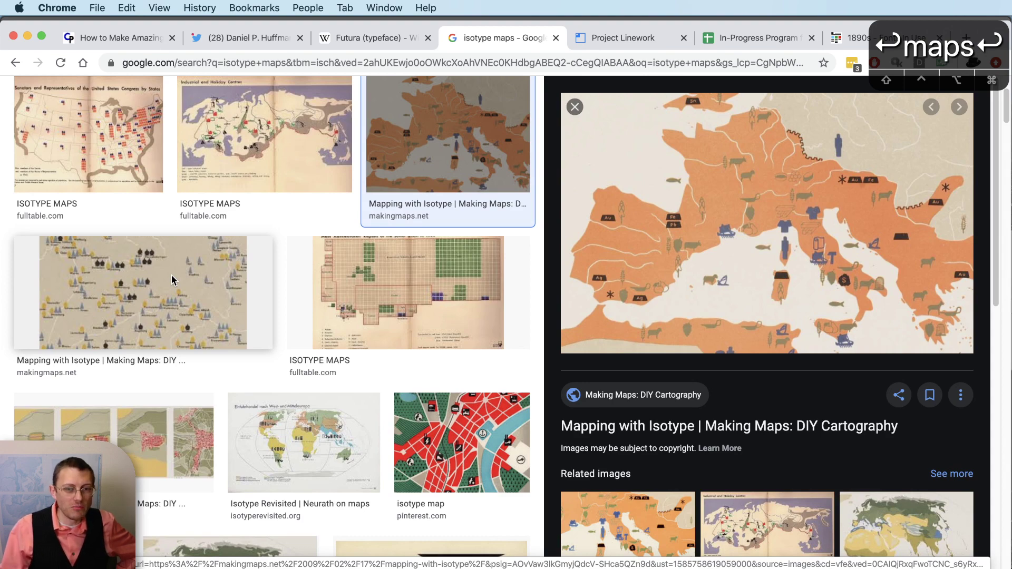
{"action": "scroll", "coordinate": [172, 282], "scroll_direction": "up", "scroll_amount": 3}
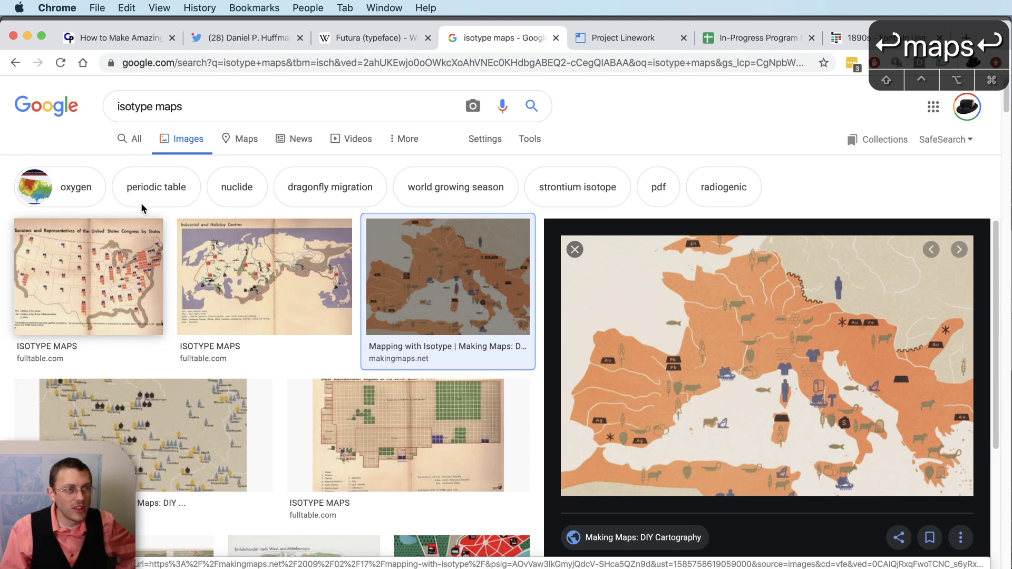
{"action": "left_click", "coordinate": [257, 62]}
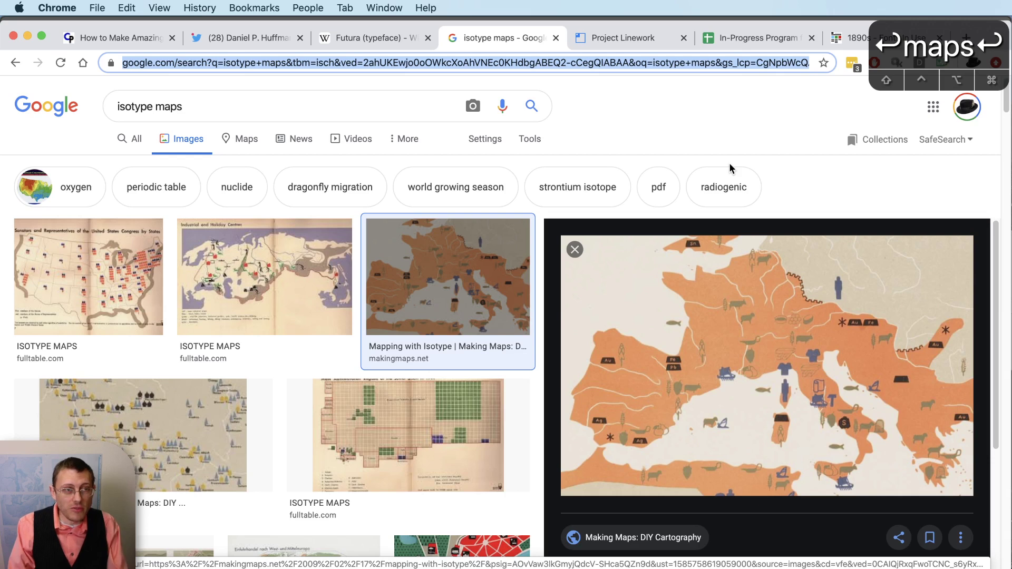
- Search 'gerd arntz archive', open the Gerd Arntz Web Archive and browse its Isotype icons
{"action": "key", "text": "BackSpace"}
{"action": "type", "text": "g"}
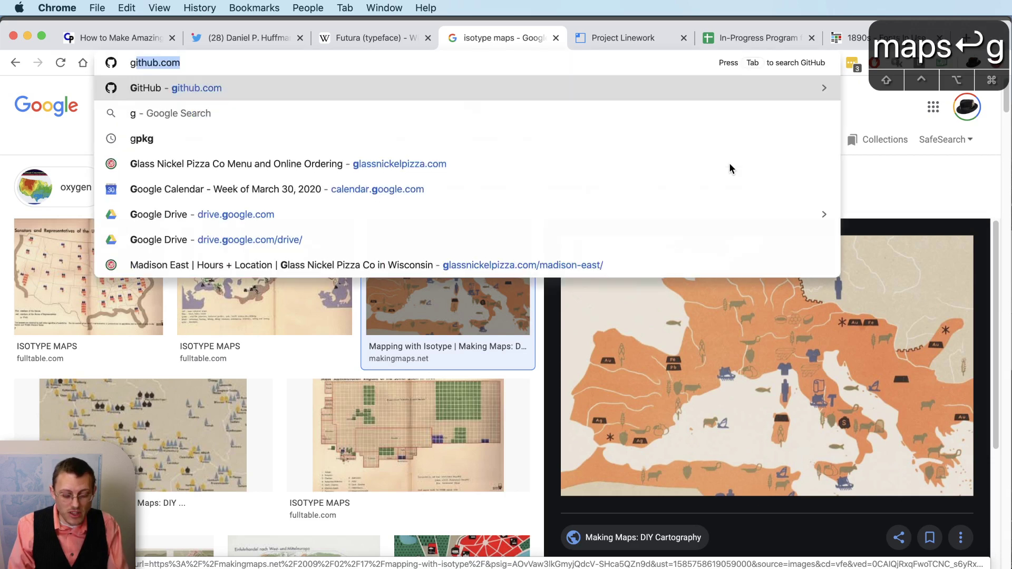
{"action": "type", "text": "erd arntz archi"}
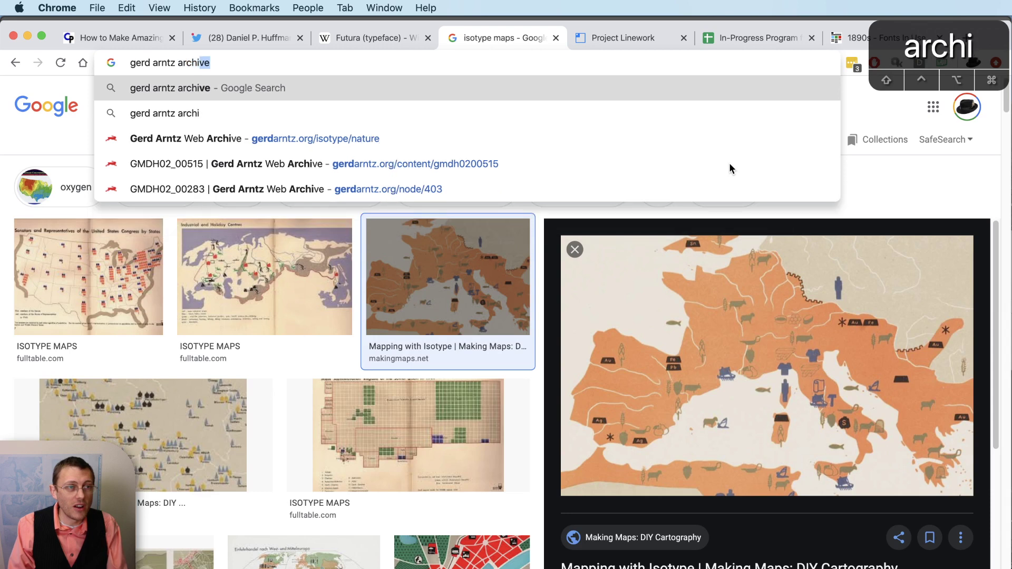
{"action": "key", "text": "Return"}
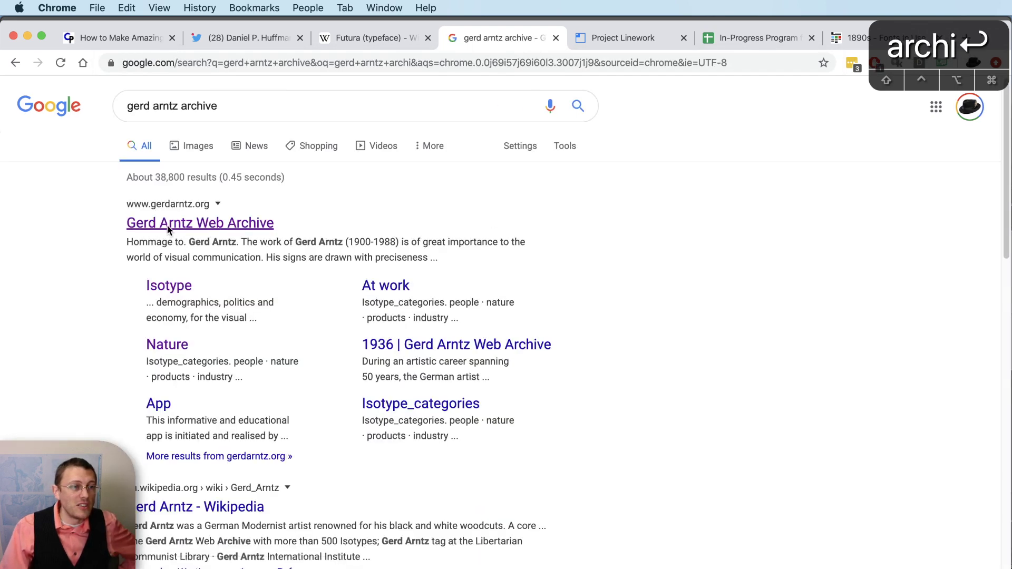
{"action": "left_click", "coordinate": [251, 228]}
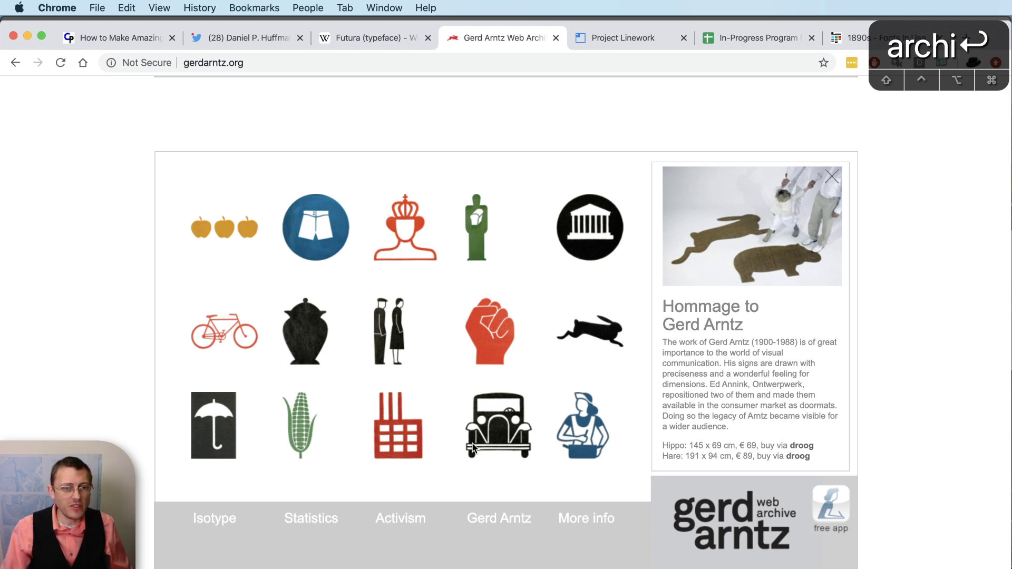
{"action": "left_click", "coordinate": [207, 521]}
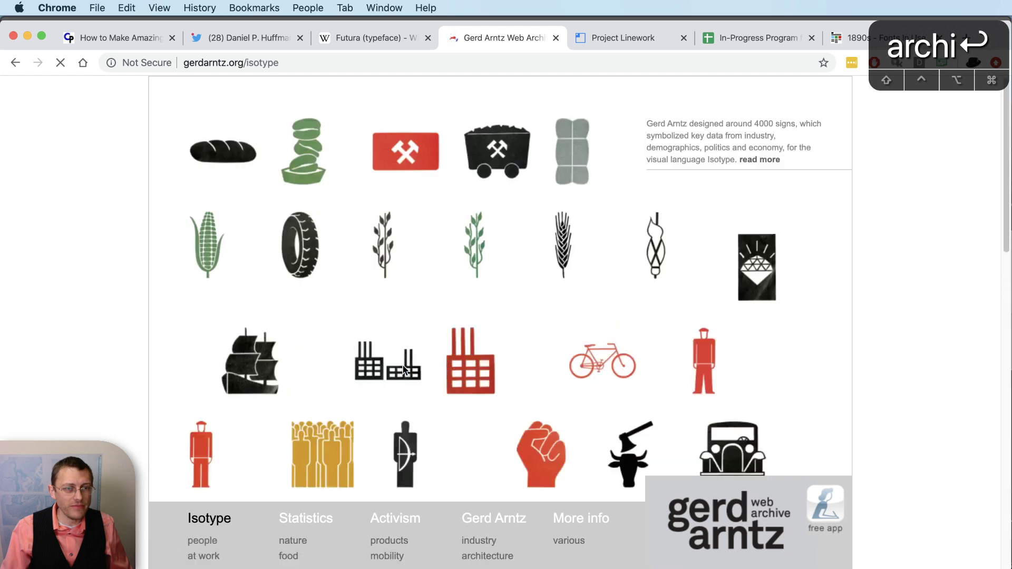
{"action": "scroll", "coordinate": [404, 371], "scroll_direction": "down", "scroll_amount": 6}
{"action": "scroll", "coordinate": [405, 371], "scroll_direction": "down", "scroll_amount": 10}
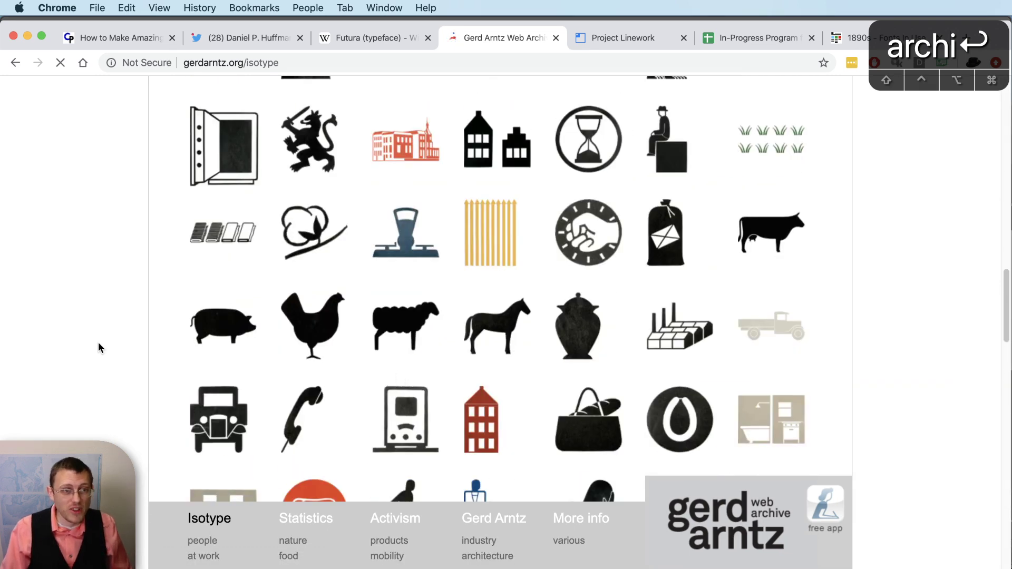
{"action": "scroll", "coordinate": [95, 345], "scroll_direction": "up", "scroll_amount": 8}
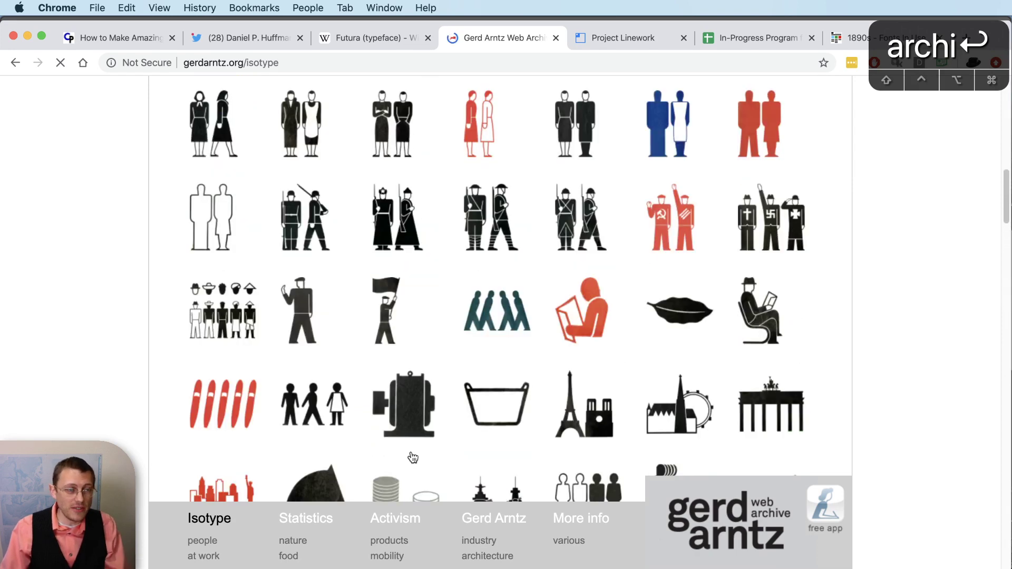
- Glance at the Illustrator map, return to the Gerd Arntz page and list recent pages
{"action": "key", "text": "super+Tab"}
{"action": "left_click", "coordinate": [582, 538]}
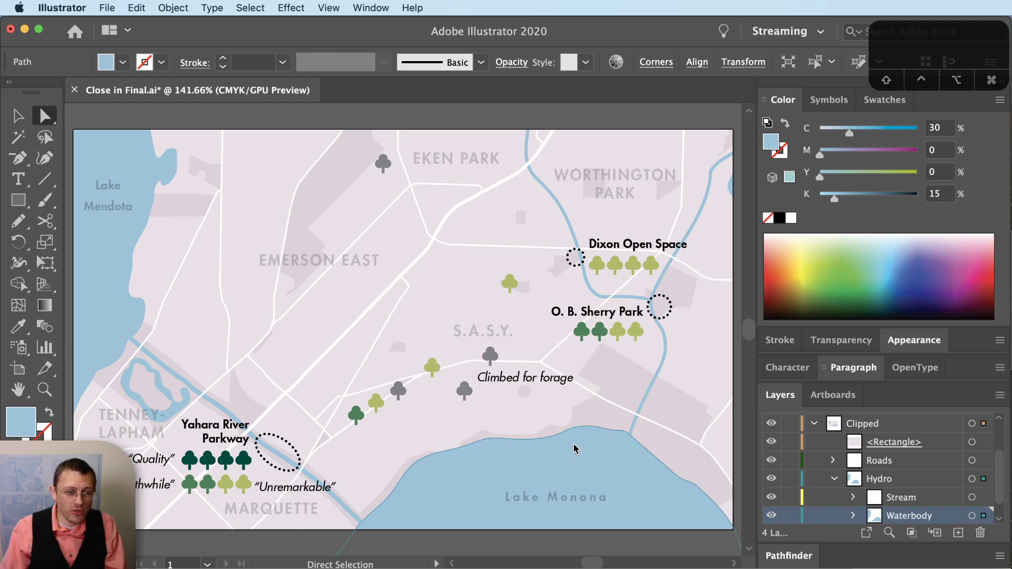
{"action": "key", "text": "super+Tab"}
{"action": "left_click", "coordinate": [572, 511]}
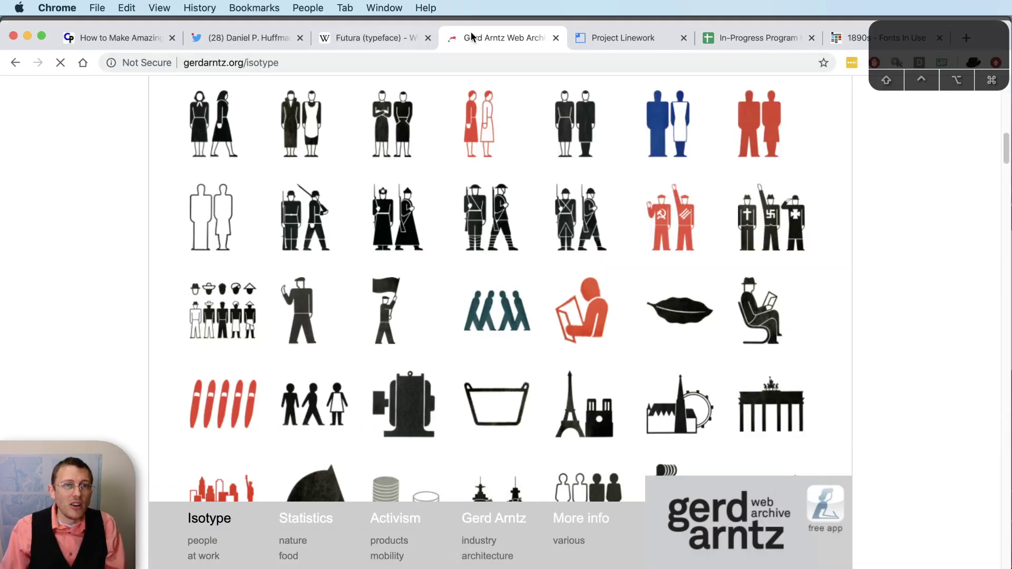
{"action": "right_click", "coordinate": [15, 63]}
- Return to the Various Isotype Halftones page, scroll its examples, then switch back to Illustrator
{"action": "left_click", "coordinate": [79, 266]}
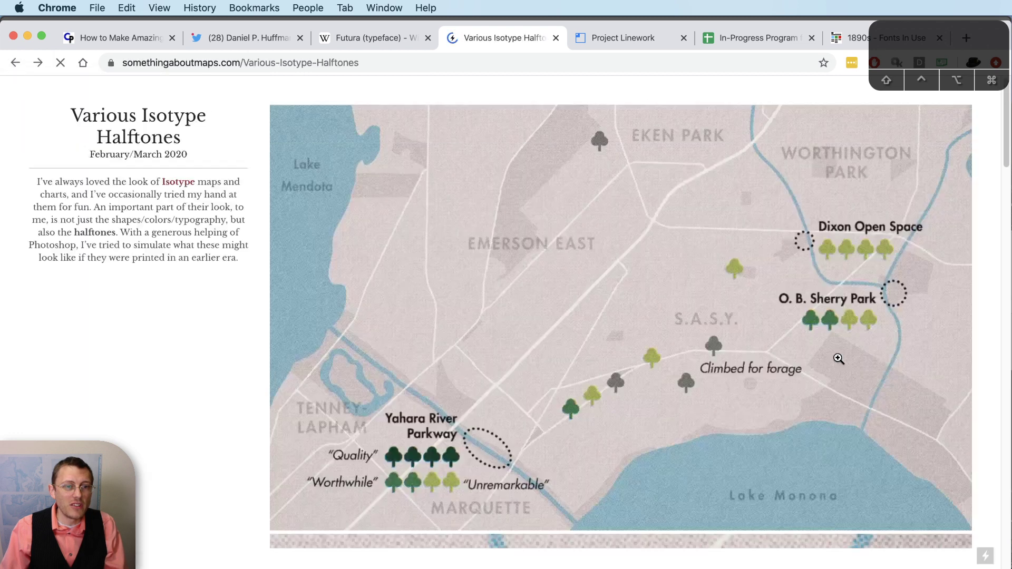
{"action": "scroll", "coordinate": [838, 363], "scroll_direction": "down", "scroll_amount": 10}
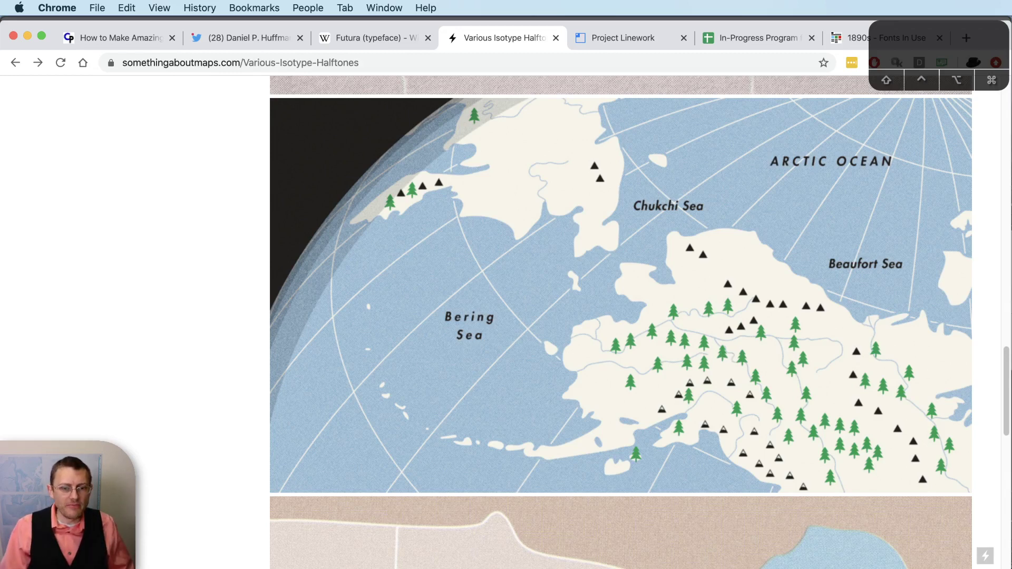
{"action": "key", "text": "super+Tab"}
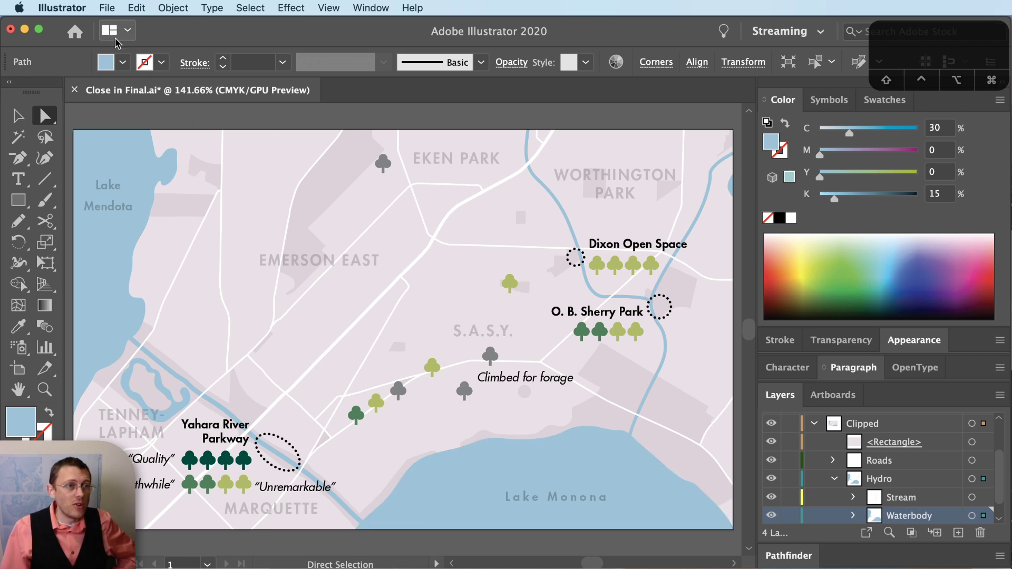
- Export the map to the Desktop as a Photoshop (psd) file using artboards
{"action": "left_click", "coordinate": [113, 7]}
{"action": "mouse_move", "coordinate": [159, 242]}
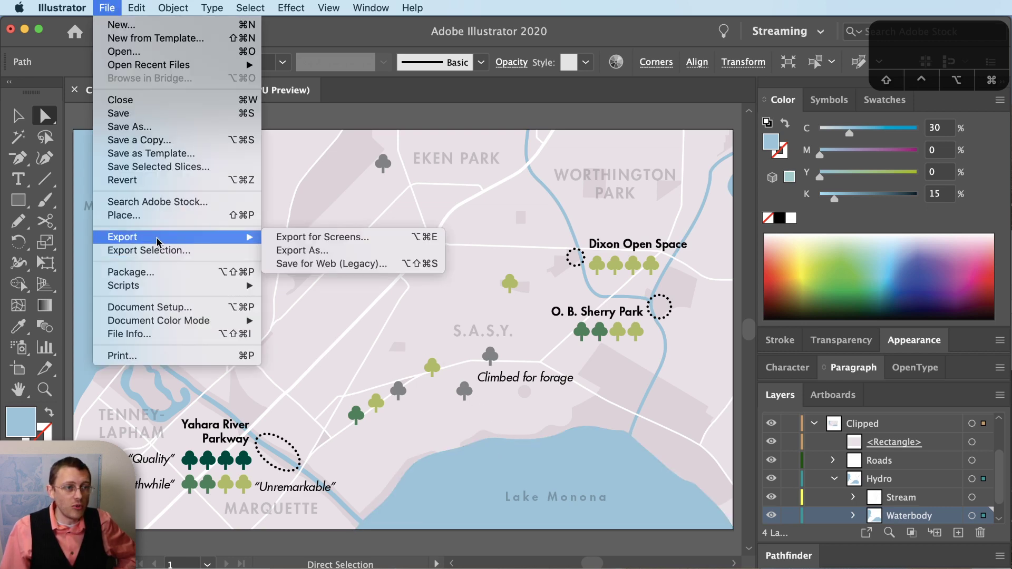
{"action": "left_click", "coordinate": [350, 252]}
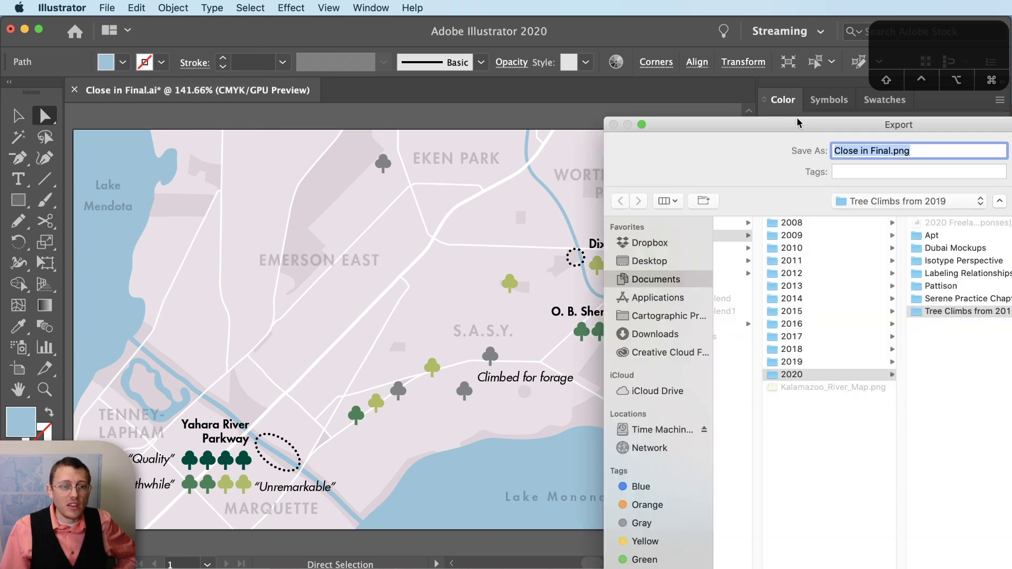
{"action": "left_click", "coordinate": [681, 263]}
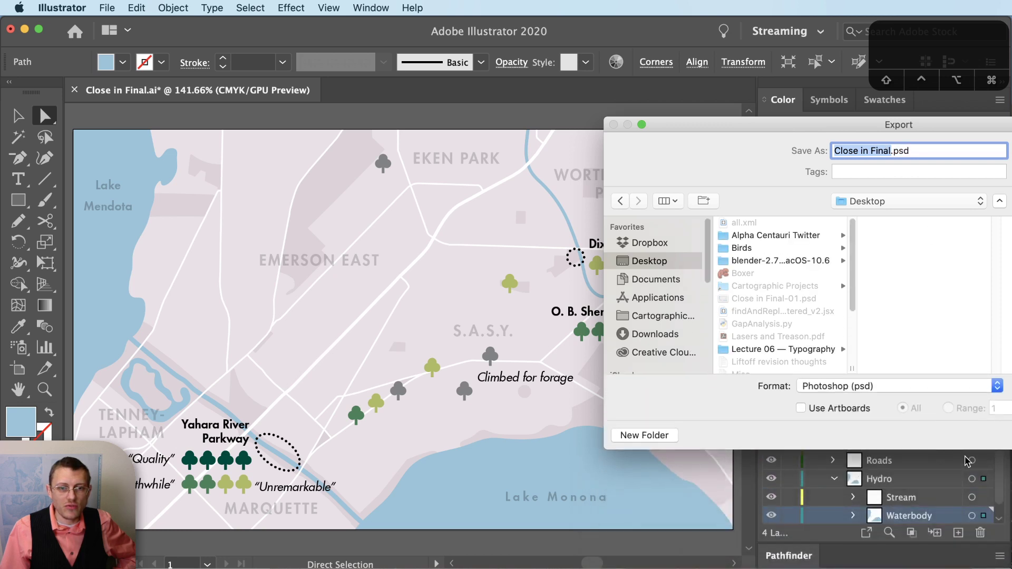
{"action": "left_click_drag", "start_coordinate": [933, 126], "coordinate": [463, 191]}
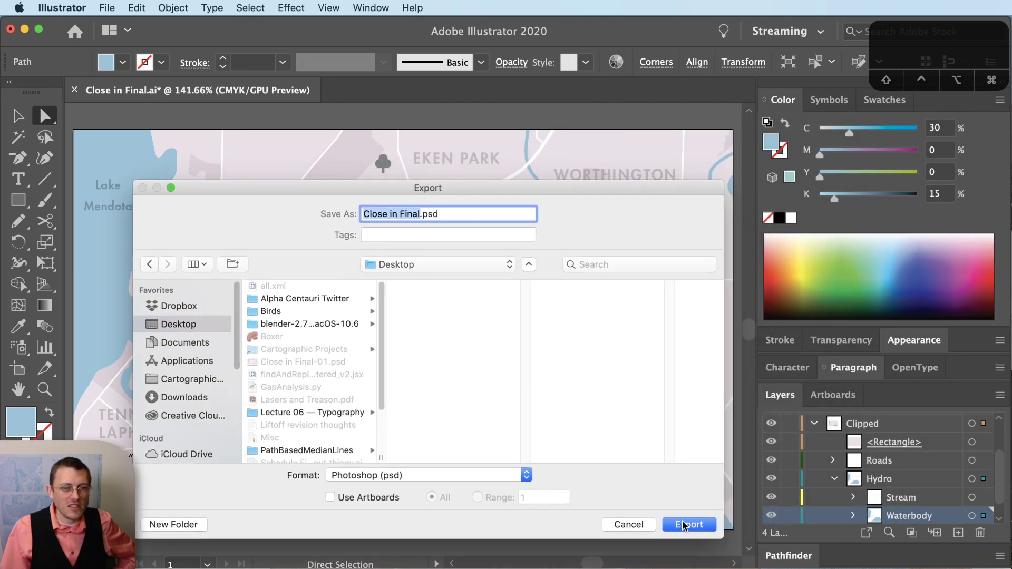
{"action": "left_click", "coordinate": [370, 498]}
{"action": "left_click", "coordinate": [703, 524]}
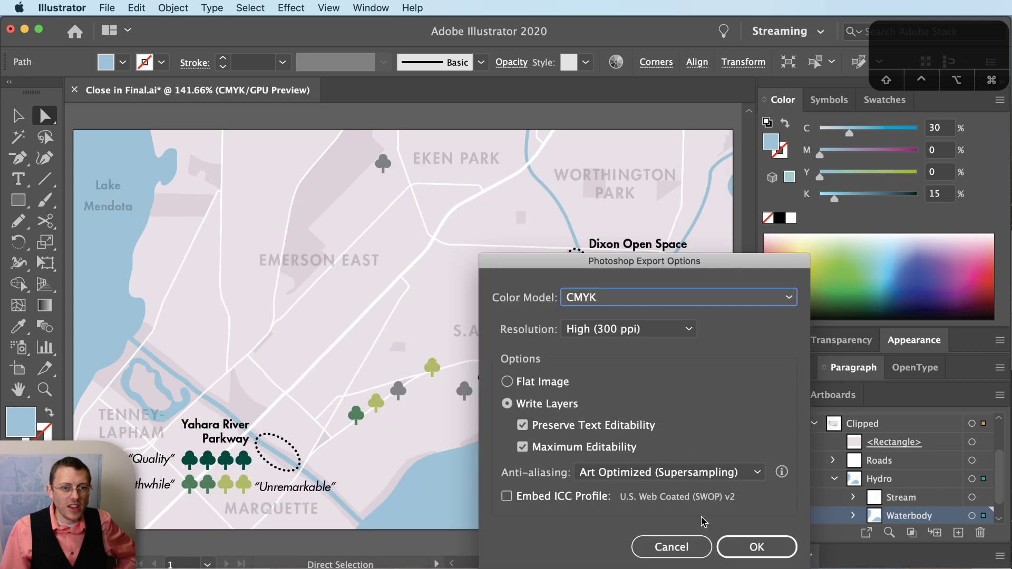
- Accept the layered CMYK, 300 ppi options and overwrite the existing Close in Final-01.psd
{"action": "left_click_drag", "start_coordinate": [712, 263], "coordinate": [527, 141]}
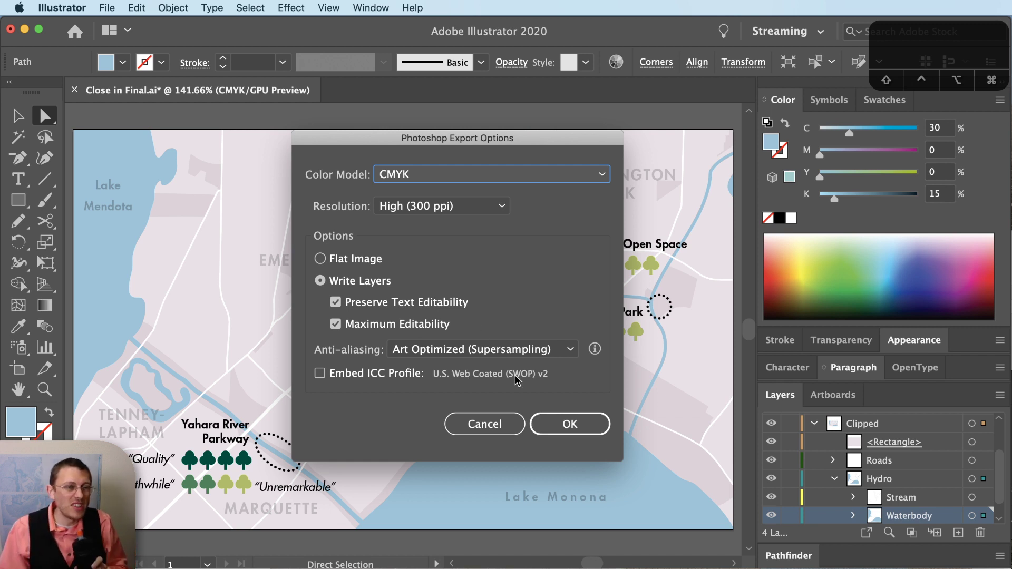
{"action": "left_click", "coordinate": [574, 428]}
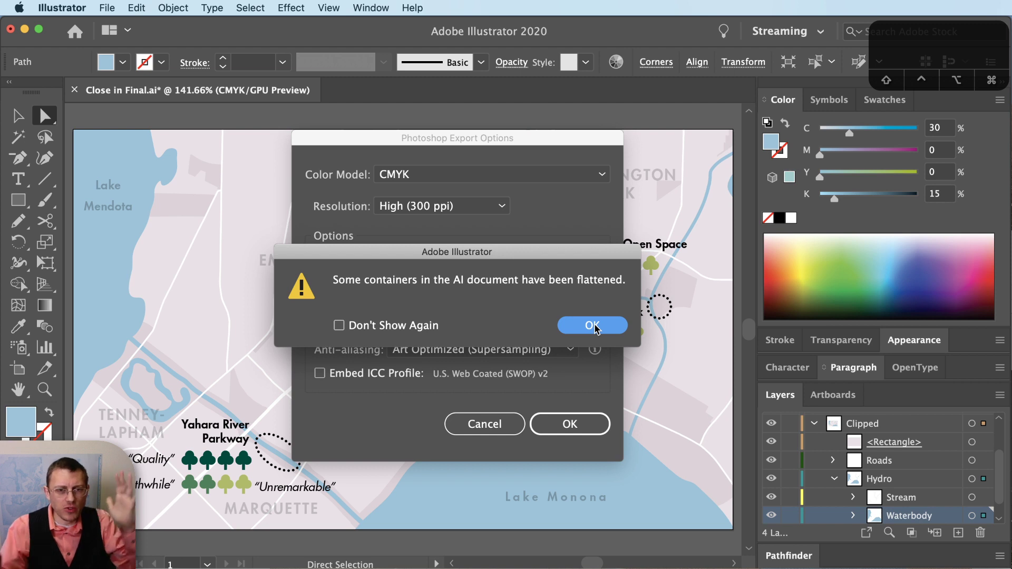
{"action": "left_click", "coordinate": [593, 326]}
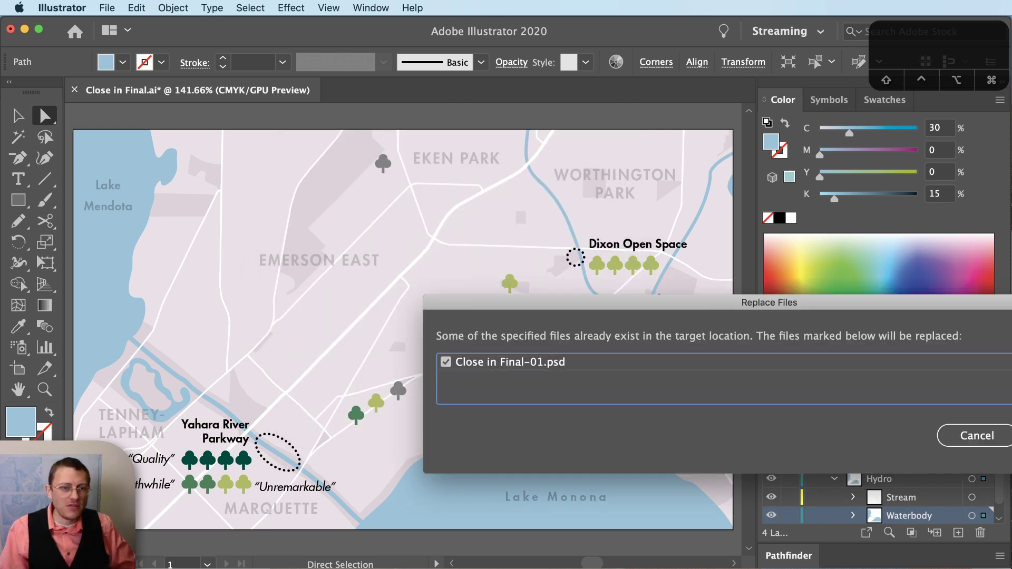
{"action": "left_click", "coordinate": [883, 352]}
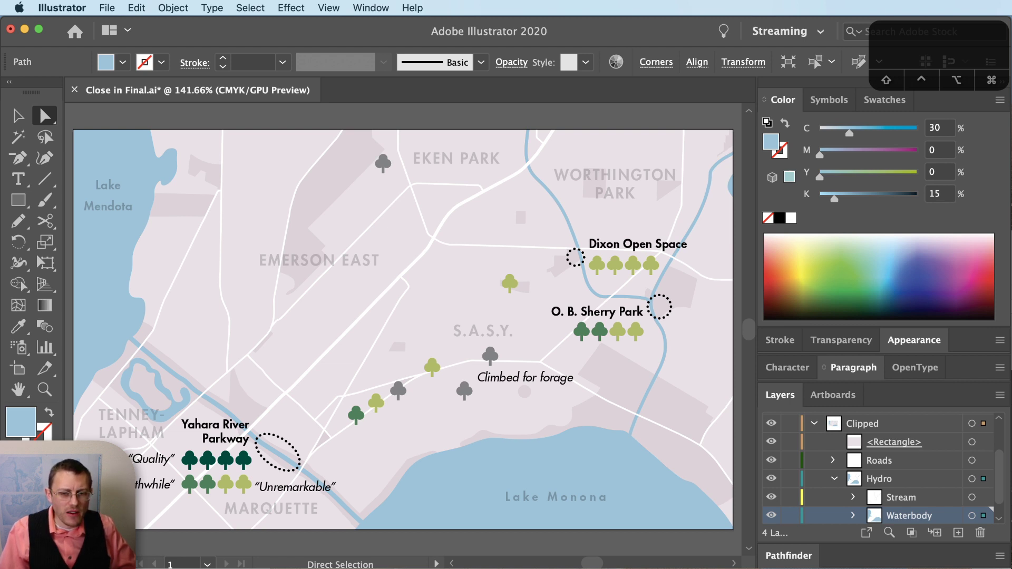
{"action": "key", "text": "super+Tab"}
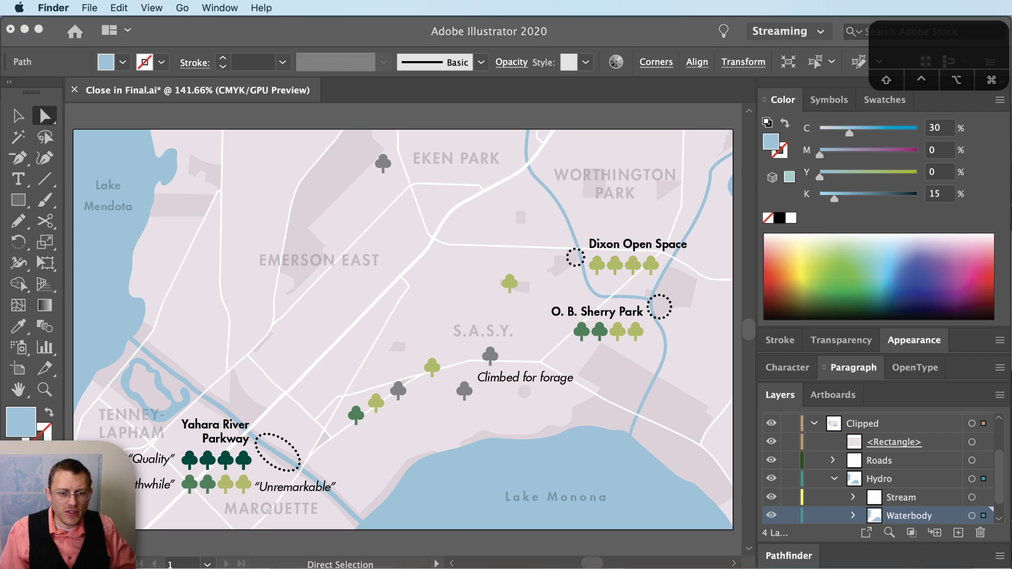
{"action": "key", "text": "super+Tab"}
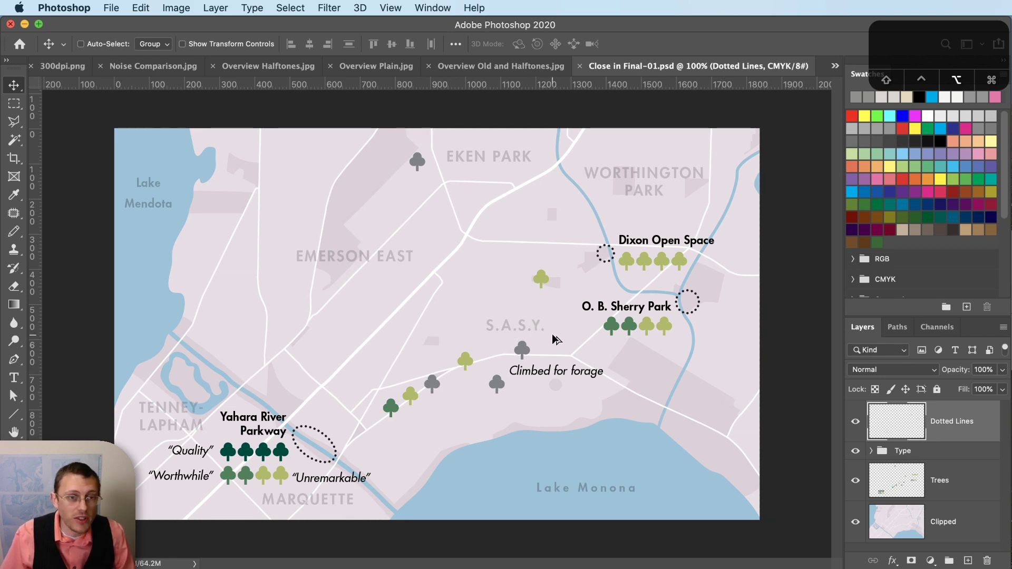
{"action": "scroll", "coordinate": [559, 380], "scroll_direction": "up", "scroll_amount": 10}
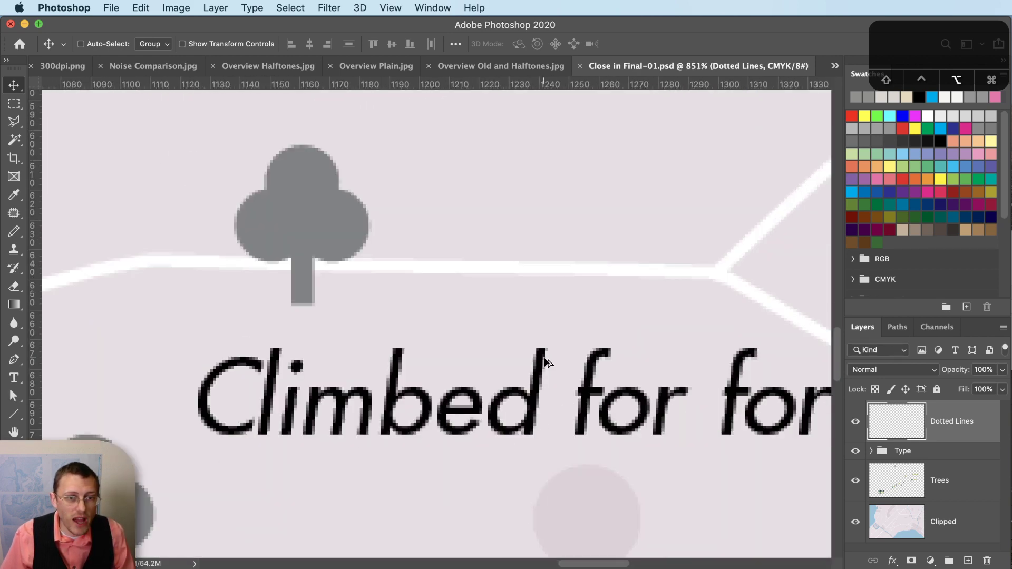
{"action": "scroll", "coordinate": [554, 384], "scroll_direction": "down", "scroll_amount": 3}
{"action": "scroll", "coordinate": [553, 387], "scroll_direction": "down", "scroll_amount": 10}
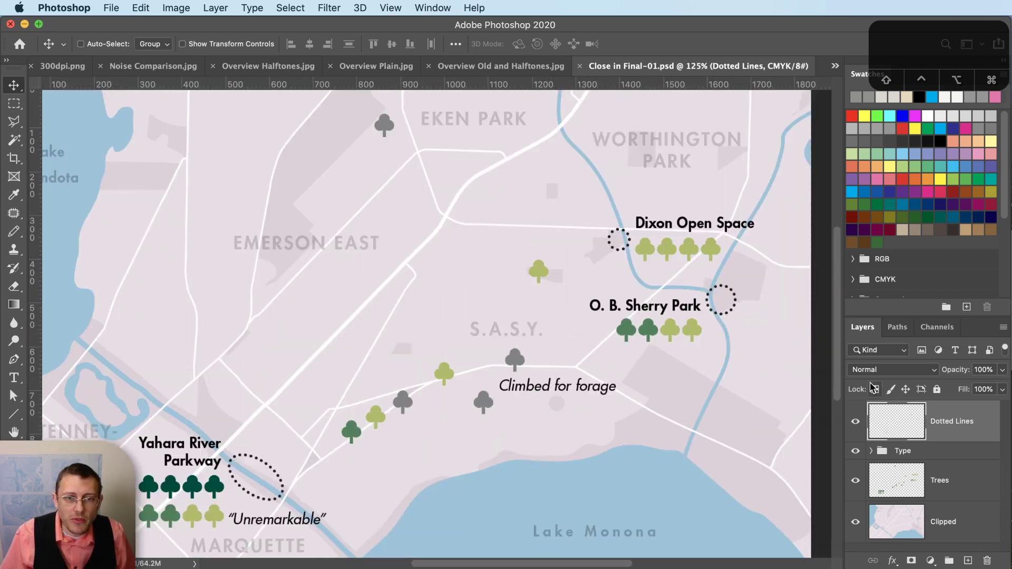
{"action": "left_click", "coordinate": [856, 422]}
{"action": "left_click", "coordinate": [856, 421]}
{"action": "left_click", "coordinate": [856, 451]}
{"action": "left_click", "coordinate": [856, 451]}
{"action": "left_click", "coordinate": [856, 480]}
{"action": "left_click", "coordinate": [856, 480]}
{"action": "left_click", "coordinate": [854, 523]}
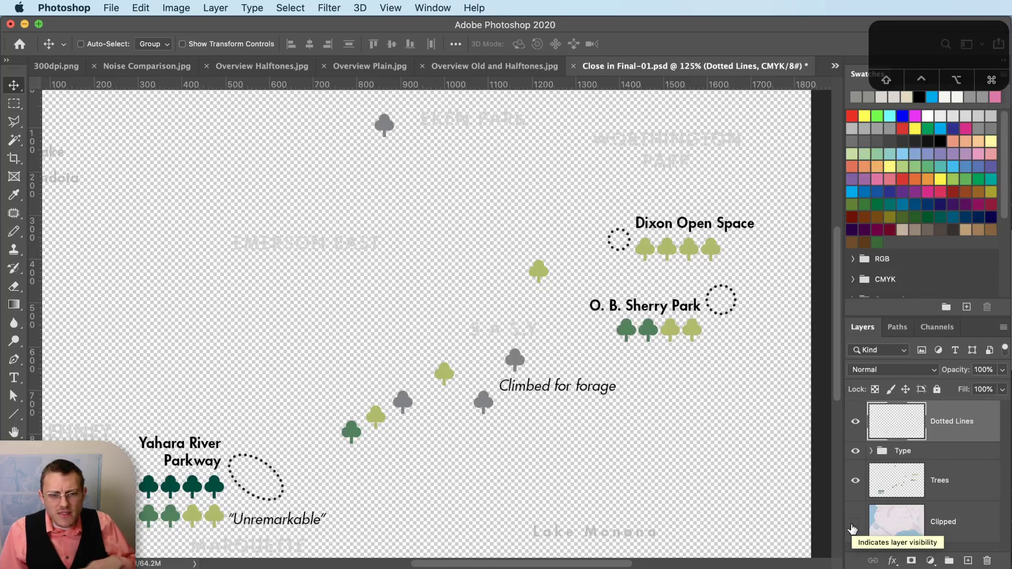
{"action": "left_click", "coordinate": [855, 523]}
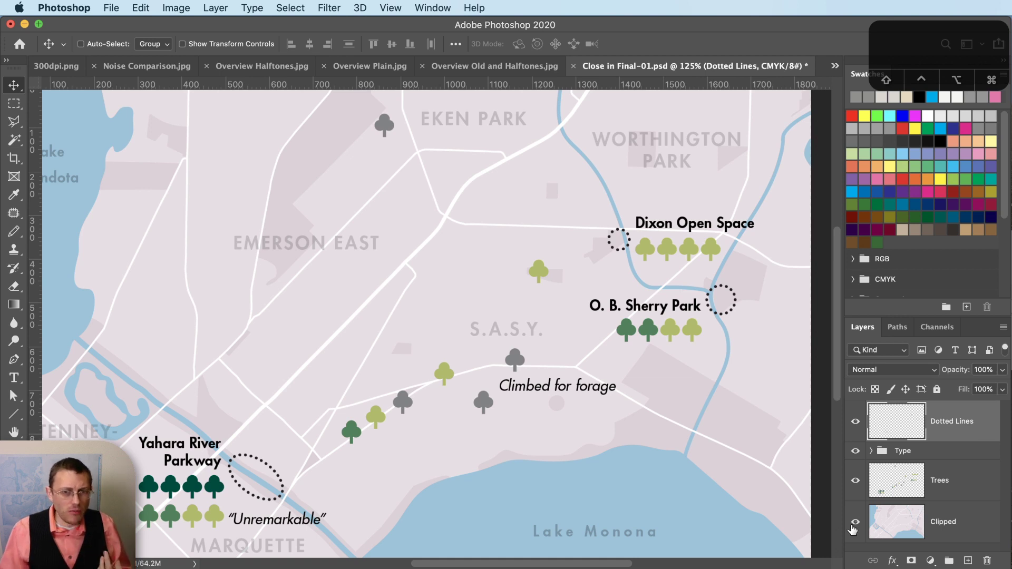
{"action": "left_click", "coordinate": [855, 452]}
{"action": "left_click", "coordinate": [855, 452]}
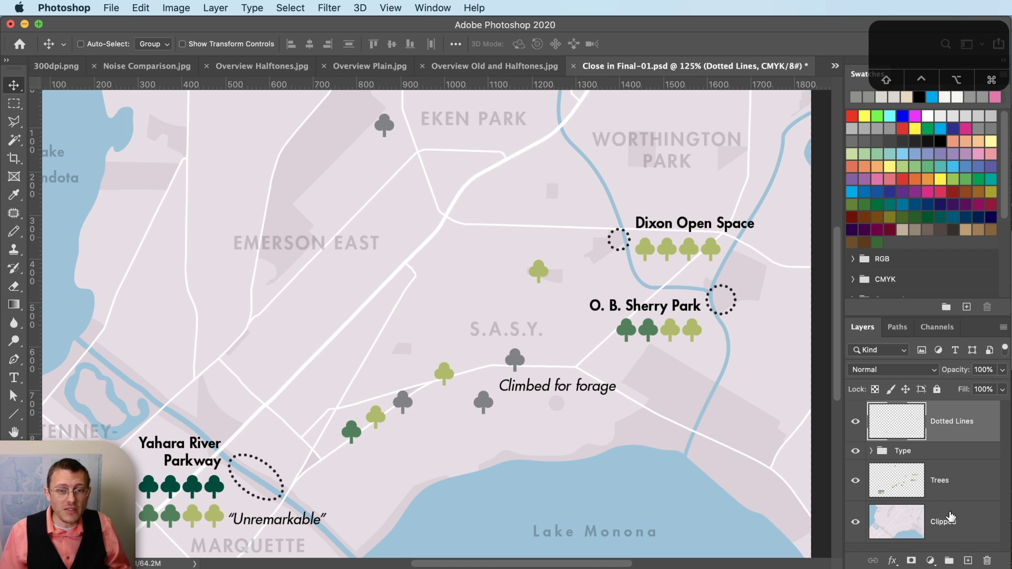
{"action": "left_click", "coordinate": [949, 521]}
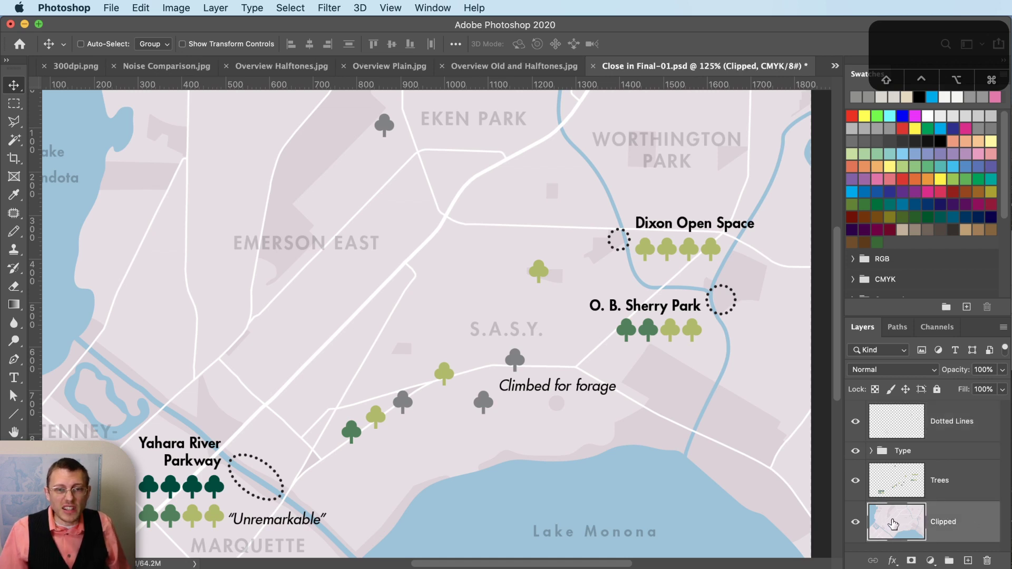
- Apply a Color Halftone with maximum radius 8 to the map background
{"action": "left_click", "coordinate": [327, 6]}
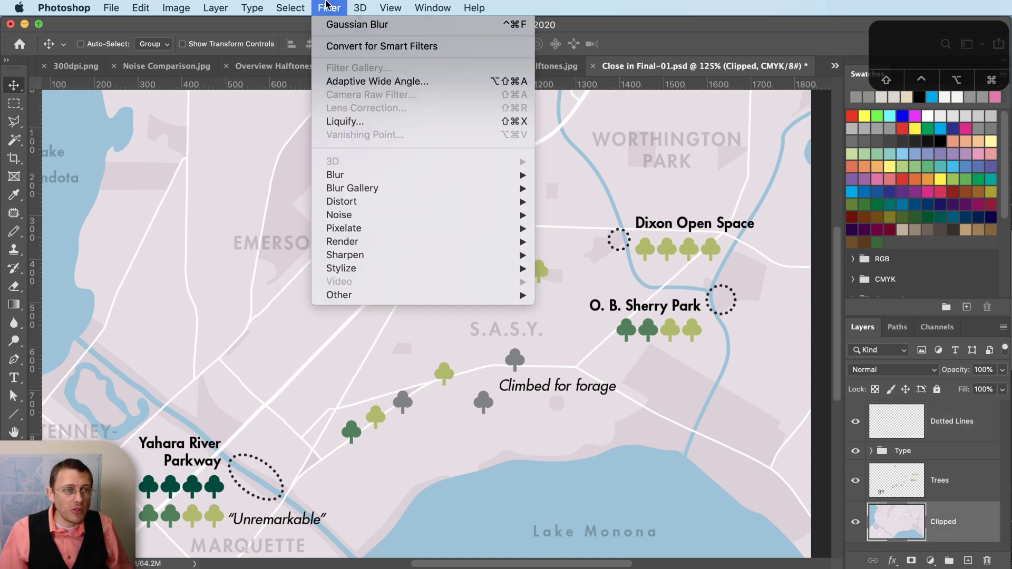
{"action": "mouse_move", "coordinate": [487, 230]}
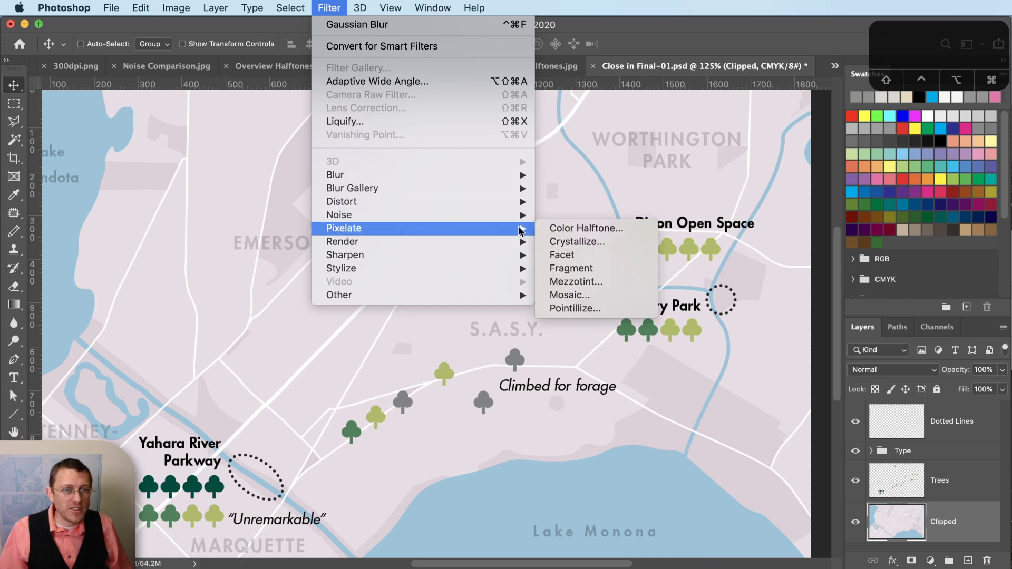
{"action": "left_click", "coordinate": [558, 225]}
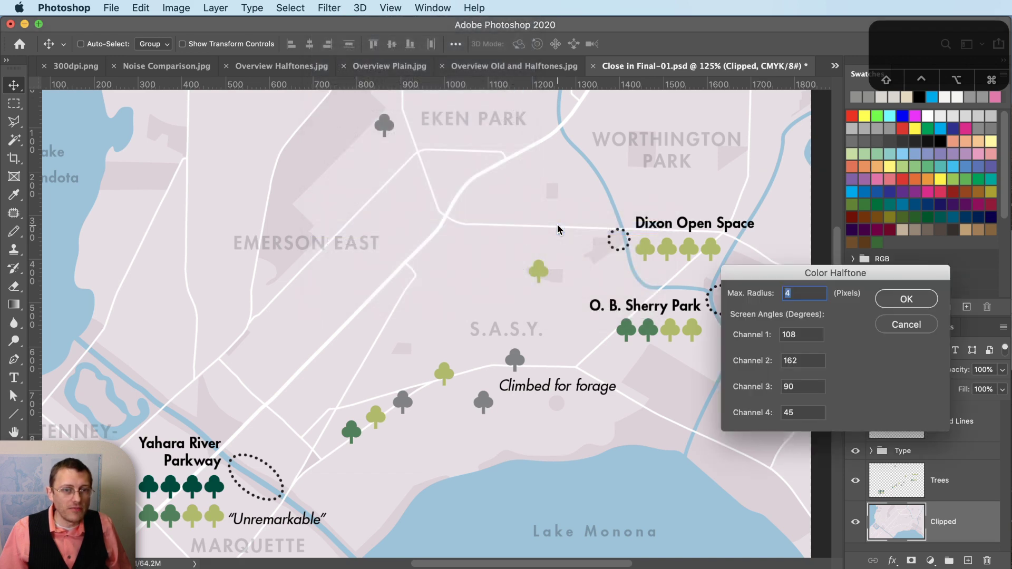
{"action": "left_click", "coordinate": [796, 293]}
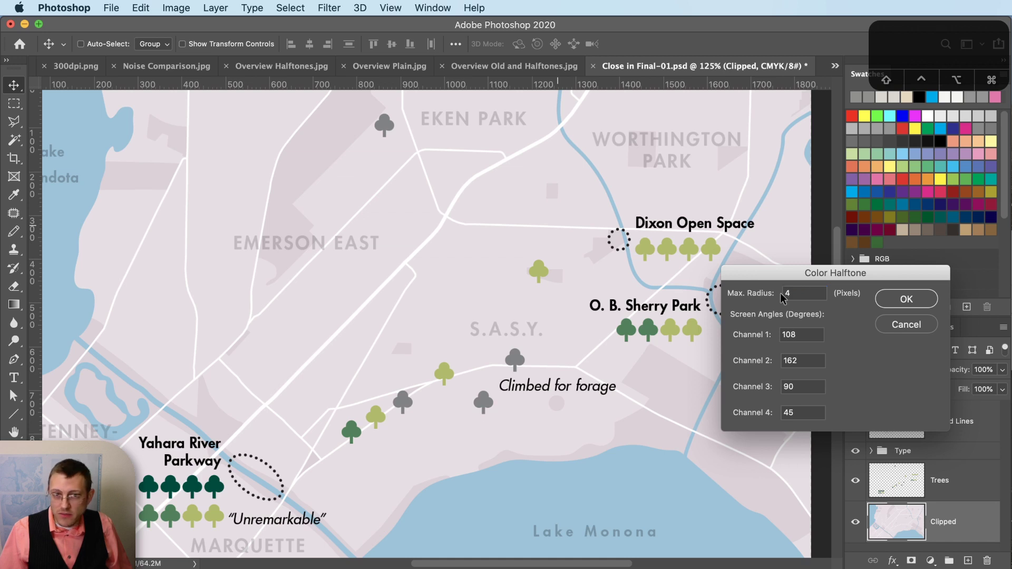
{"action": "double_click", "coordinate": [818, 295]}
{"action": "type", "text": "8"}
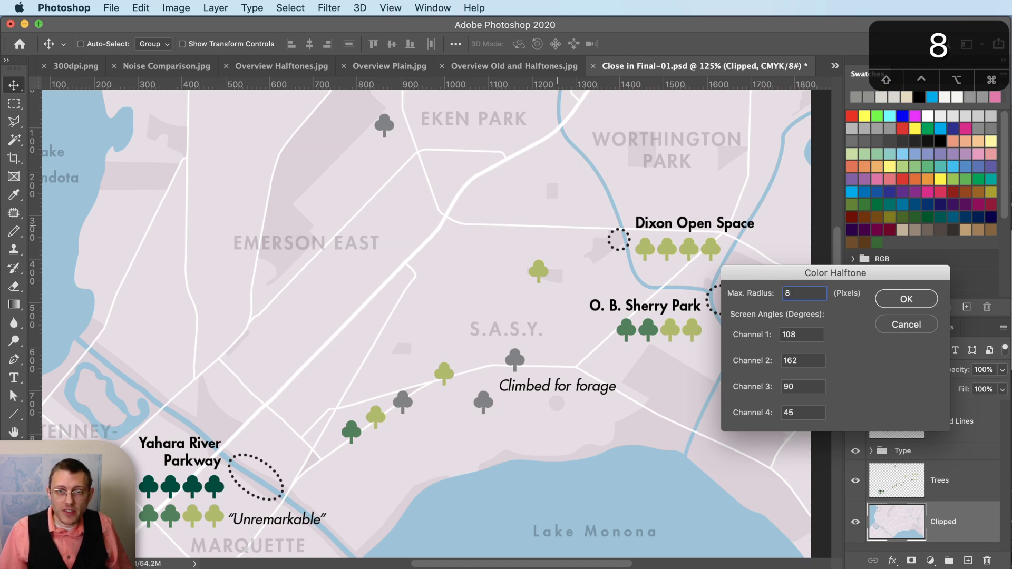
{"action": "left_click_drag", "start_coordinate": [794, 273], "coordinate": [672, 235]}
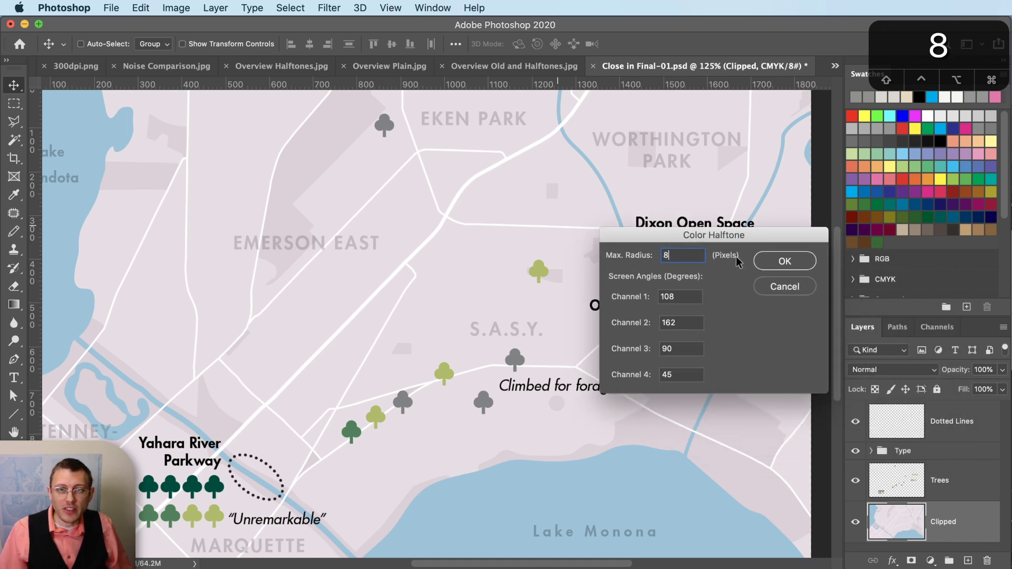
{"action": "left_click", "coordinate": [799, 260]}
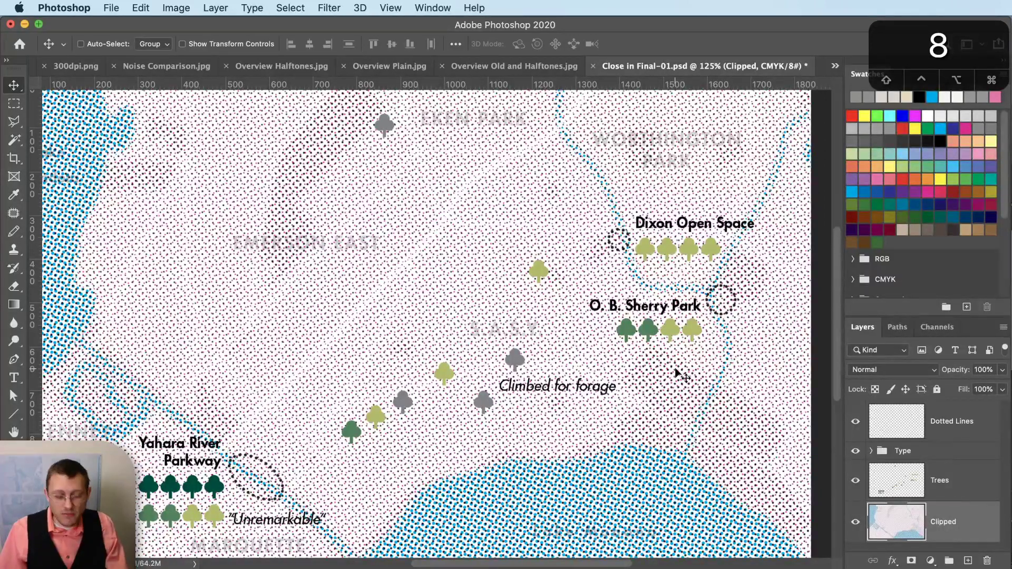
- Inspect the halftone, undo it, and flatten all layers into a single Background layer
{"action": "scroll", "coordinate": [691, 391], "scroll_direction": "up", "scroll_amount": 6}
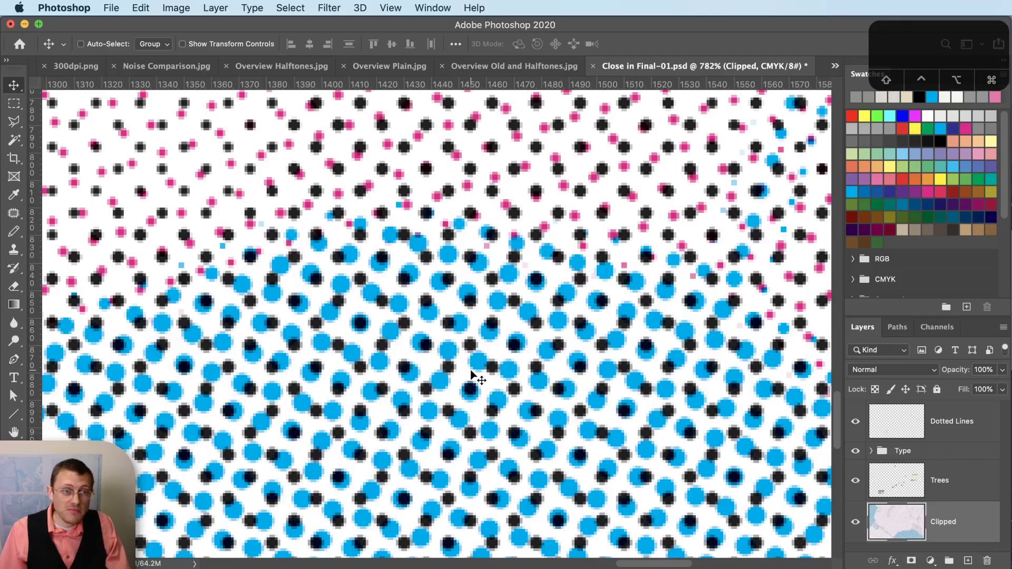
{"action": "scroll", "coordinate": [609, 392], "scroll_direction": "down", "scroll_amount": 6}
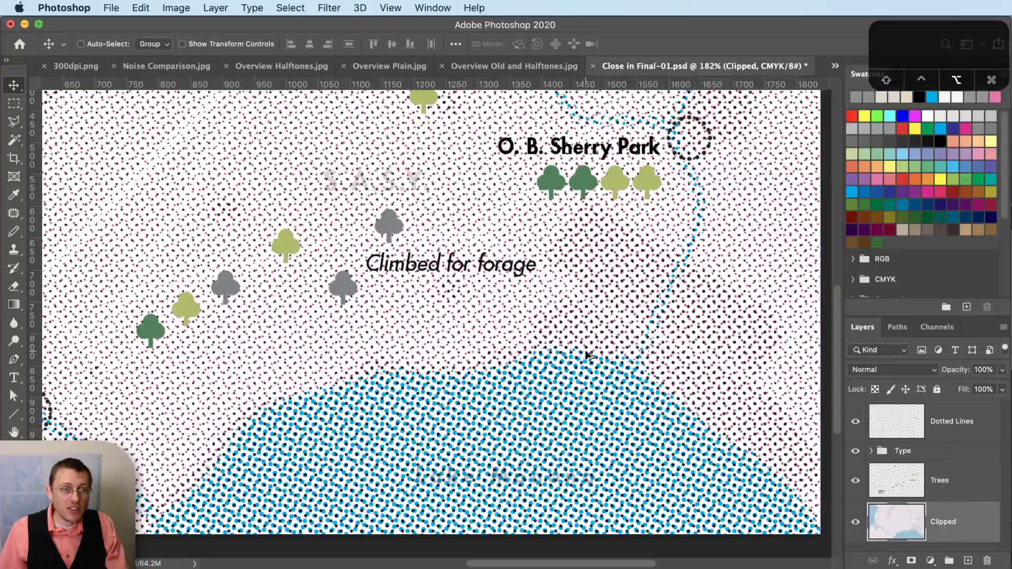
{"action": "scroll", "coordinate": [587, 355], "scroll_direction": "down", "scroll_amount": 2}
{"action": "scroll", "coordinate": [588, 358], "scroll_direction": "down", "scroll_amount": 4}
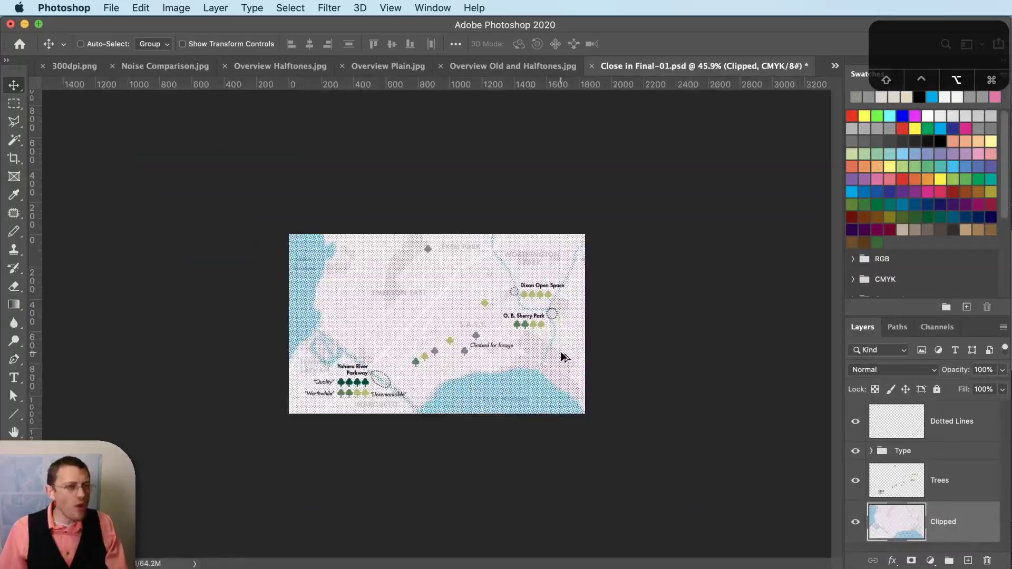
{"action": "scroll", "coordinate": [512, 349], "scroll_direction": "down", "scroll_amount": 2}
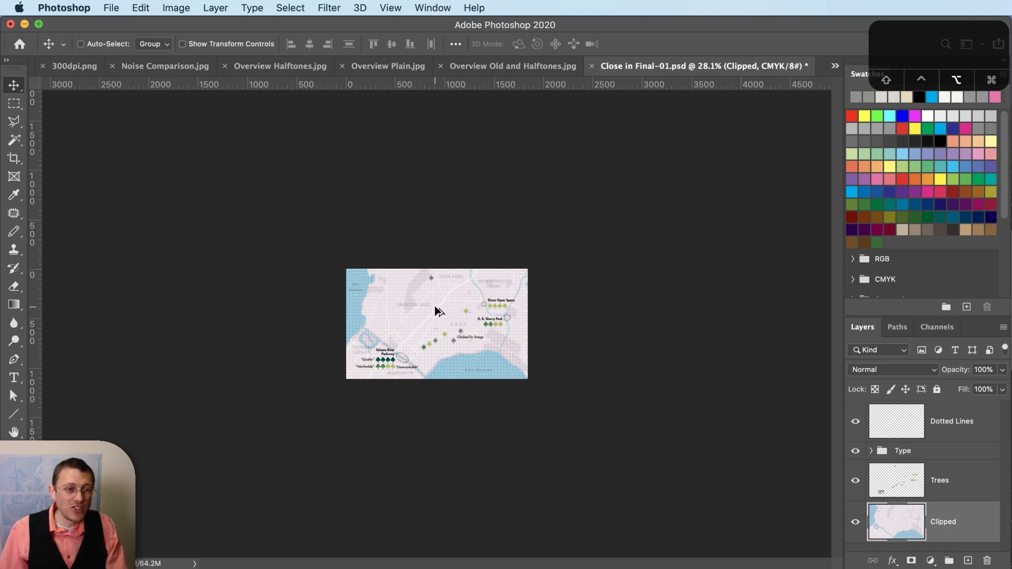
{"action": "scroll", "coordinate": [438, 311], "scroll_direction": "up", "scroll_amount": 5}
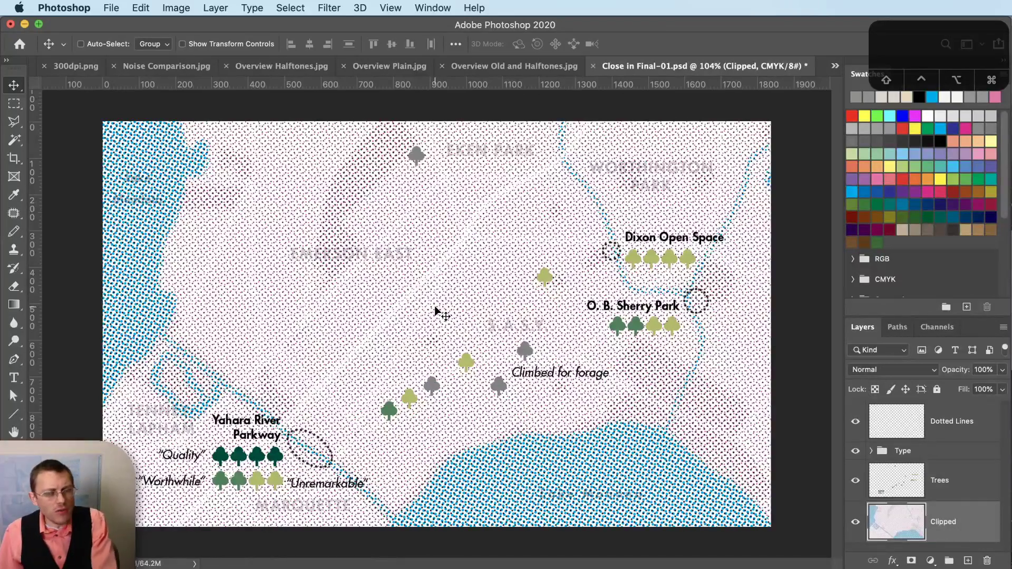
{"action": "key", "text": "super"}
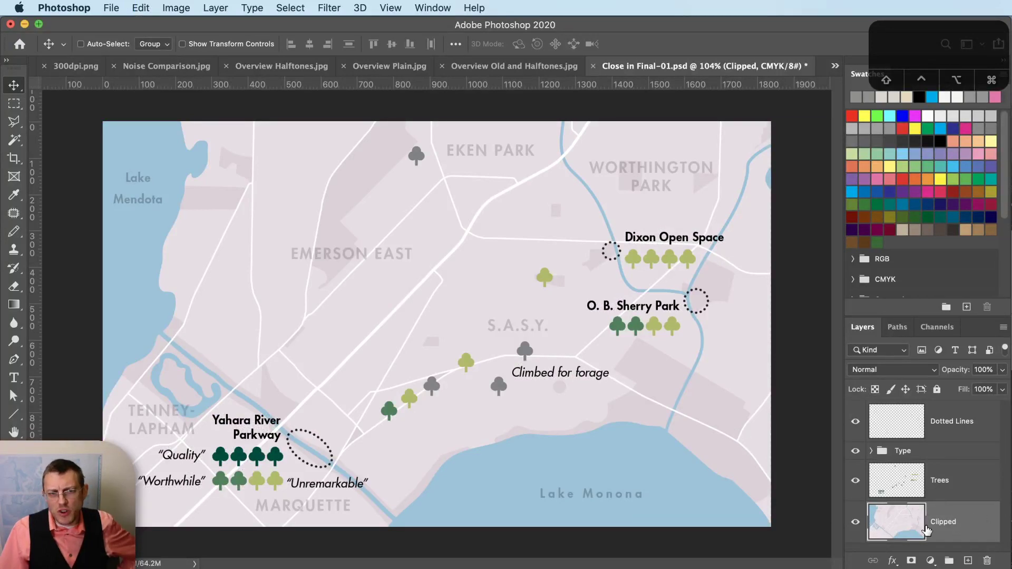
{"action": "left_click", "coordinate": [214, 6]}
{"action": "left_click", "coordinate": [240, 553]}
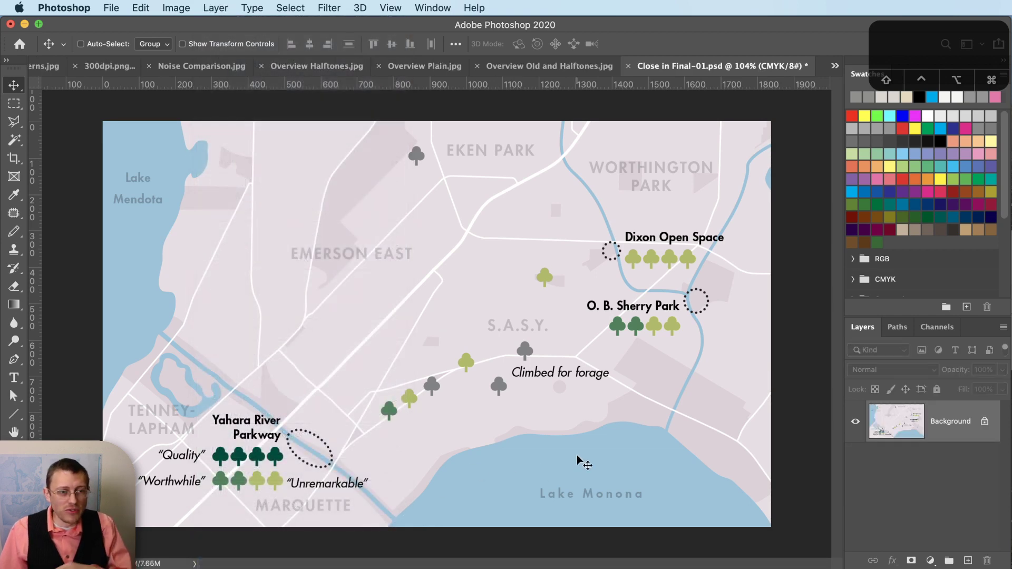
{"action": "left_click", "coordinate": [336, 7]}
{"action": "mouse_move", "coordinate": [368, 228]}
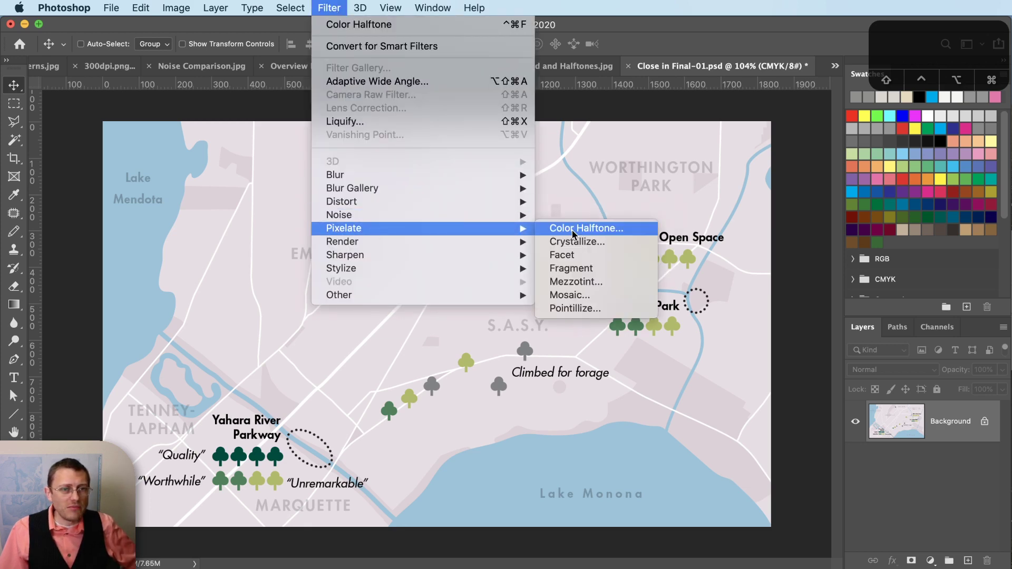
{"action": "left_click", "coordinate": [573, 230]}
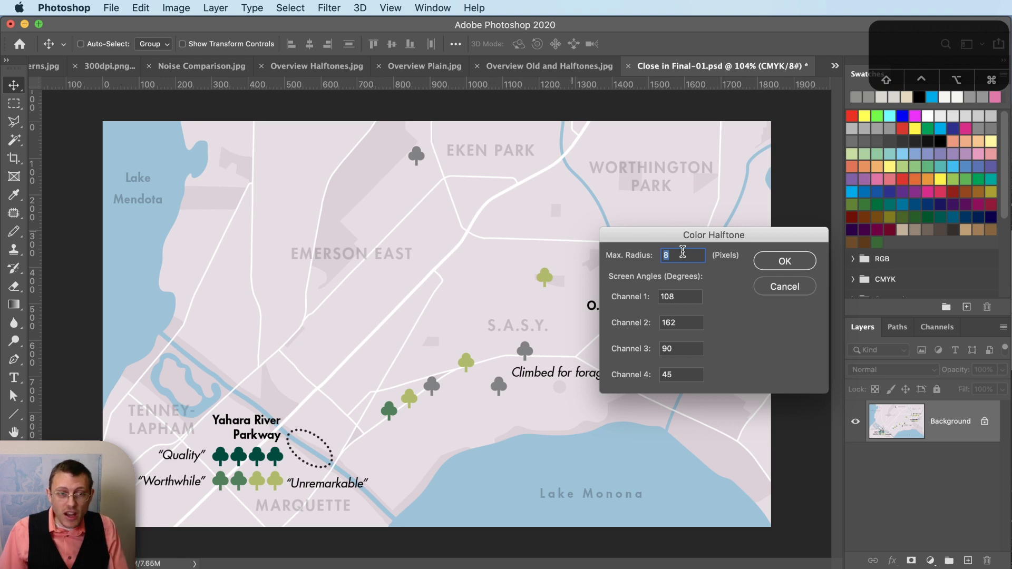
{"action": "type", "text": "1"}
{"action": "key", "text": "Tab"}
{"action": "left_click_drag", "start_coordinate": [802, 290], "coordinate": [716, 296]}
{"action": "left_click", "coordinate": [817, 368]}
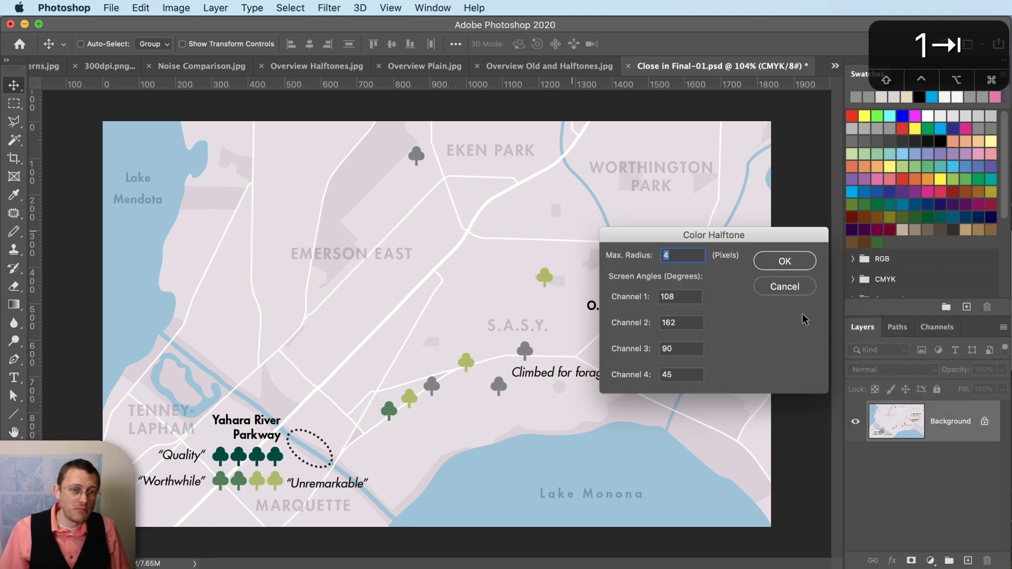
{"action": "left_click", "coordinate": [794, 259]}
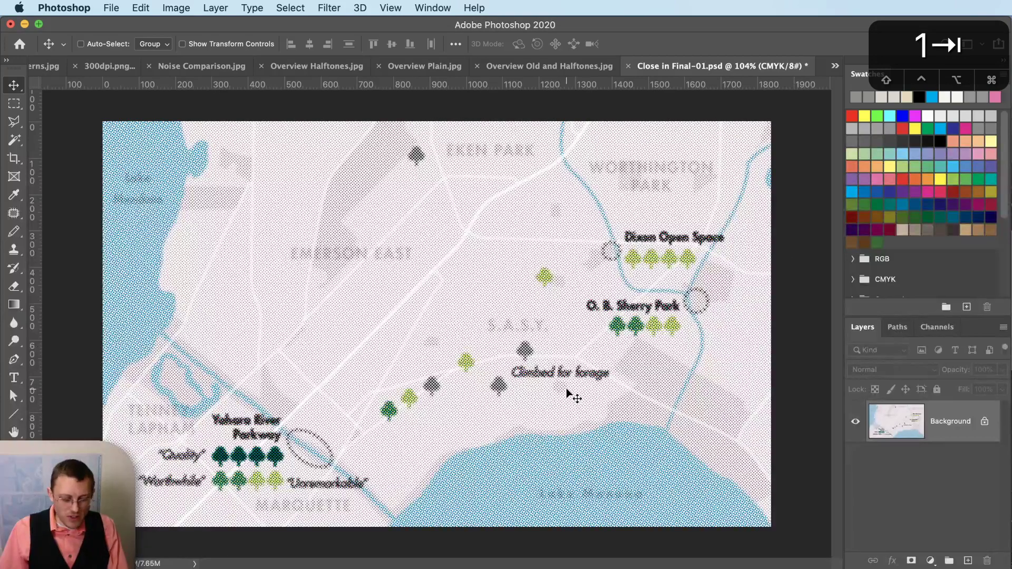
{"action": "scroll", "coordinate": [568, 392], "scroll_direction": "up", "scroll_amount": 5}
{"action": "scroll", "coordinate": [533, 419], "scroll_direction": "down", "scroll_amount": 8}
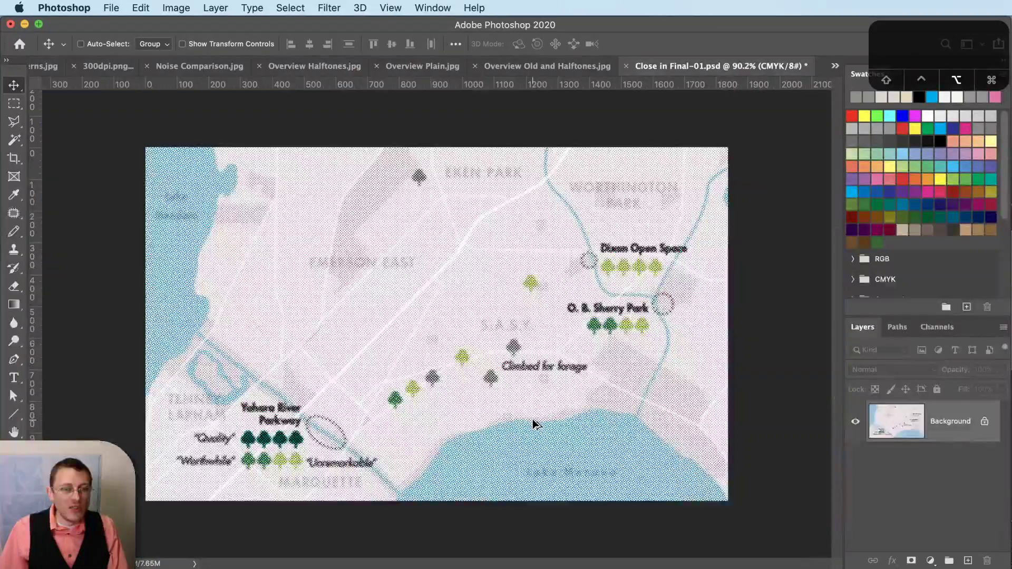
{"action": "scroll", "coordinate": [533, 419], "scroll_direction": "down", "scroll_amount": 1}
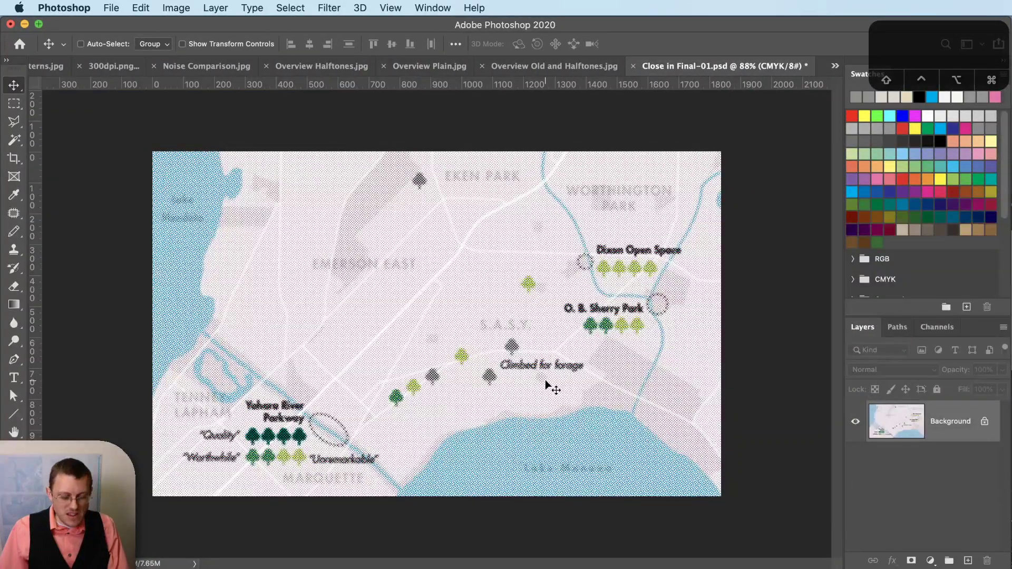
- Undo the halftone, then resample the image to 600 Pixels/Inch, giving 3674 × 2230 px
{"action": "key", "text": "super+z"}
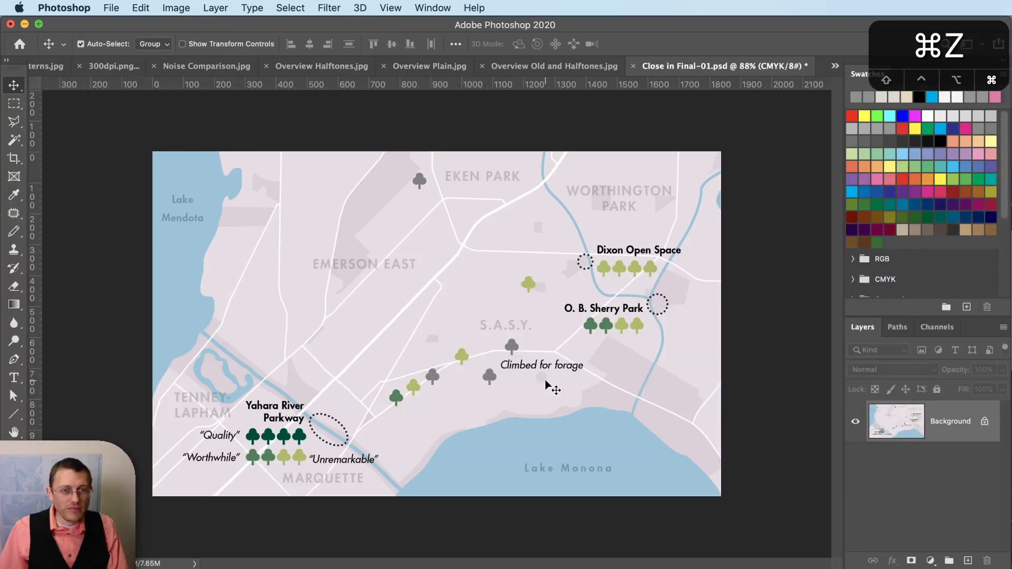
{"action": "scroll", "coordinate": [428, 317], "scroll_direction": "up", "scroll_amount": 2}
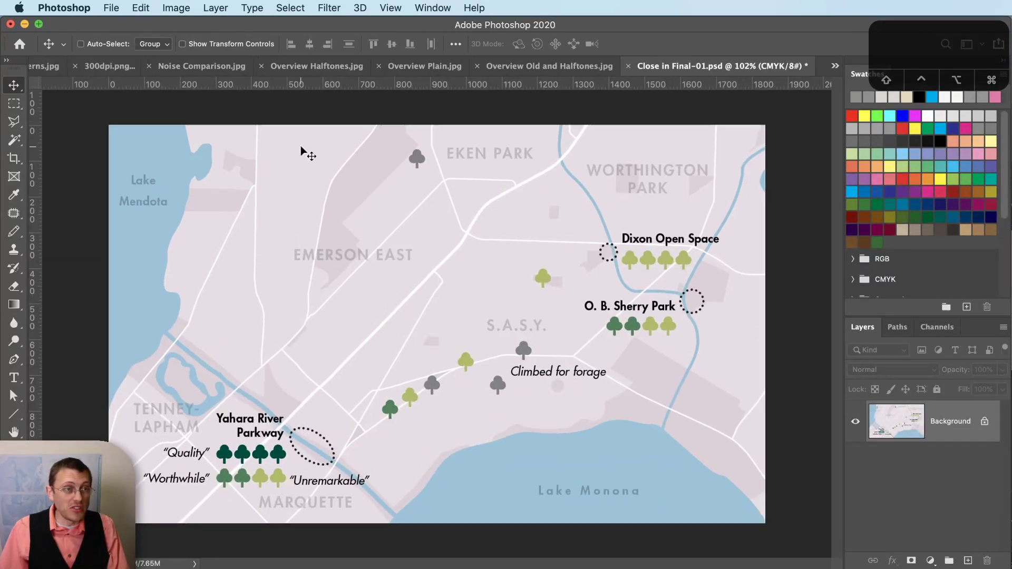
{"action": "left_click", "coordinate": [176, 8]}
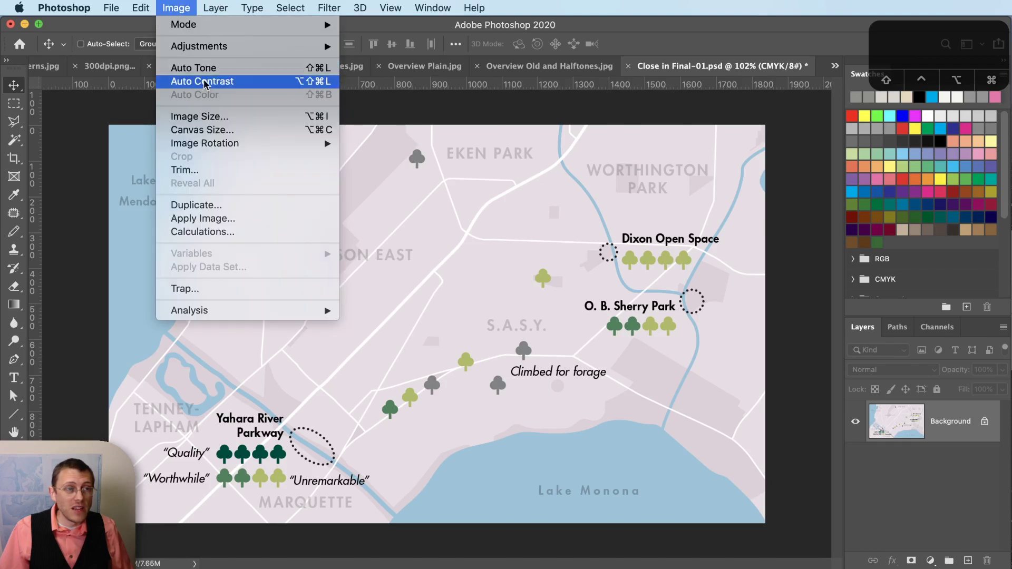
{"action": "left_click", "coordinate": [215, 117]}
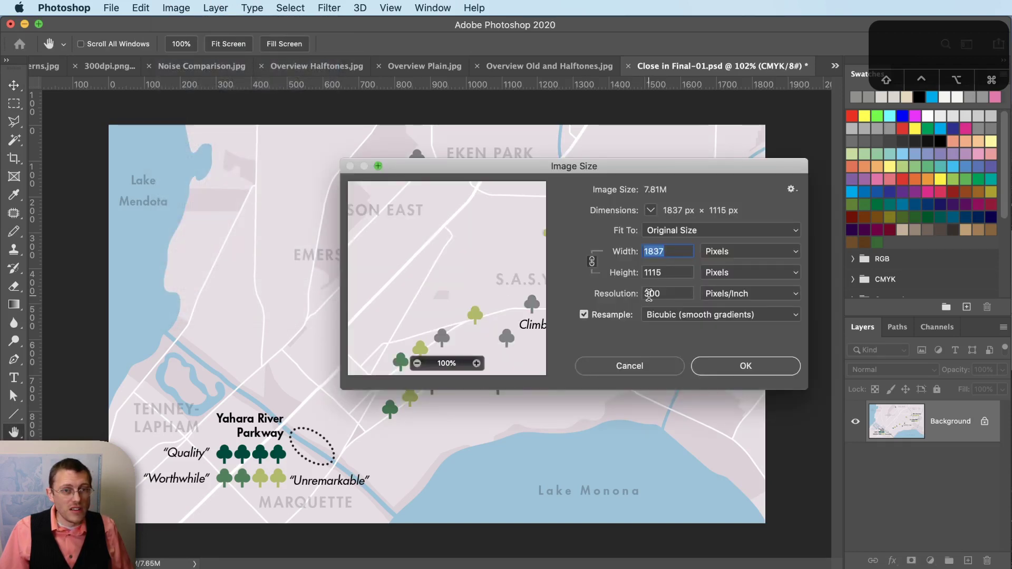
{"action": "double_click", "coordinate": [650, 294]}
{"action": "type", "text": "600"}
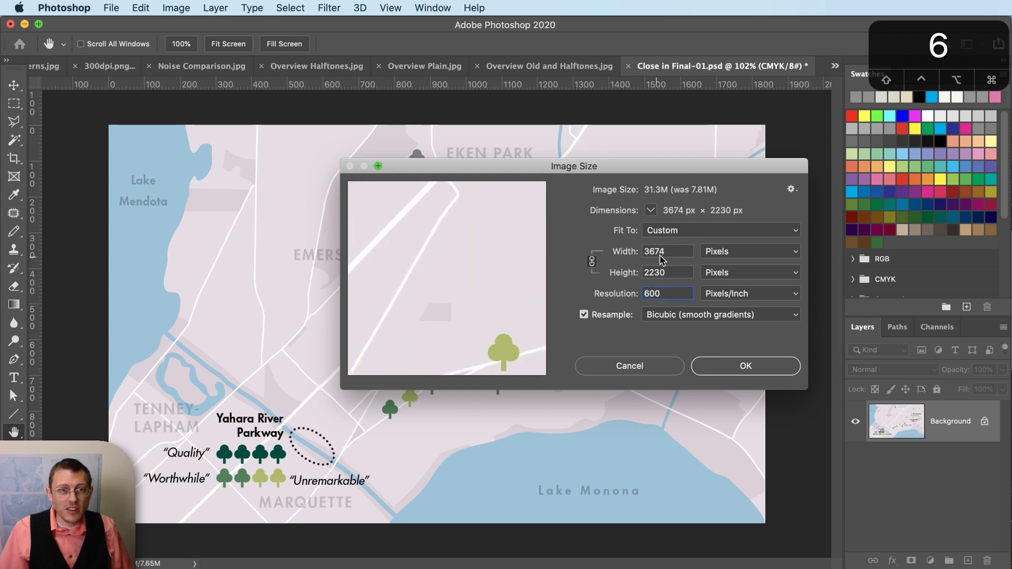
{"action": "key", "text": "shift+Left"}
{"action": "type", "text": "3"}
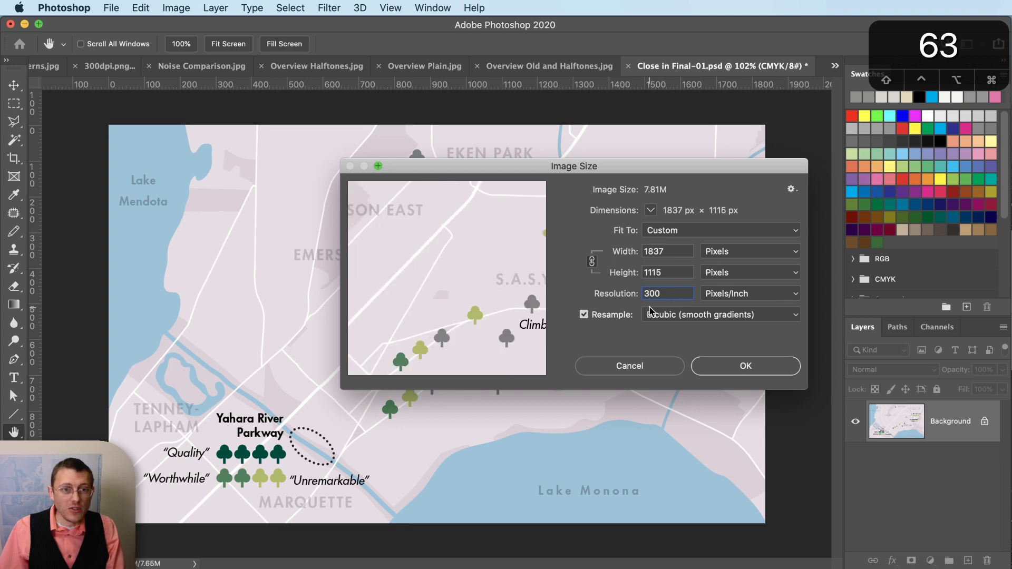
{"action": "key", "text": "shift+Left"}
{"action": "type", "text": "6"}
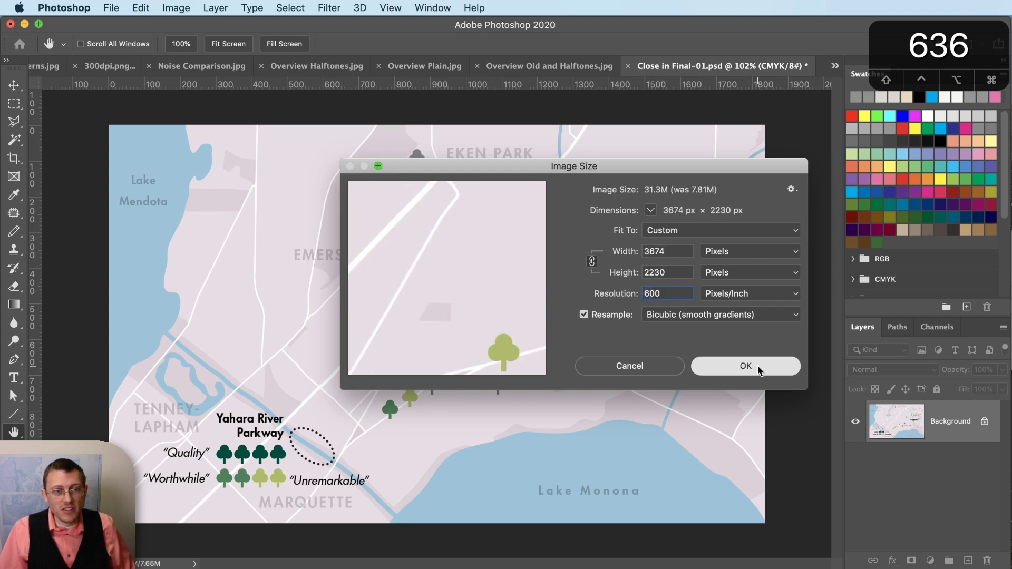
{"action": "left_click", "coordinate": [745, 366]}
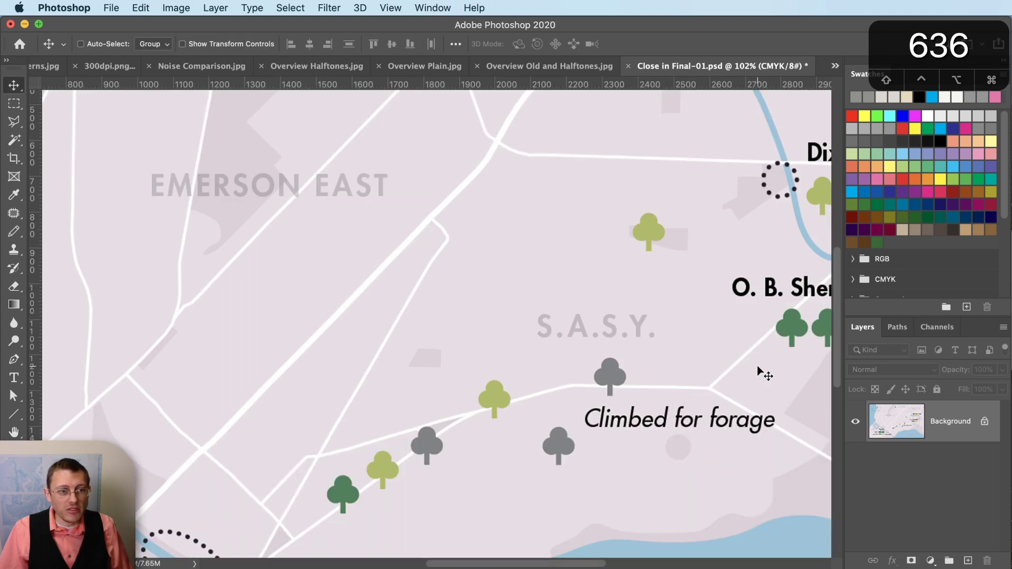
- Apply Color Halftone with default settings across the 600 ppi map and inspect the dots
{"action": "left_click", "coordinate": [316, 7]}
{"action": "mouse_move", "coordinate": [495, 229]}
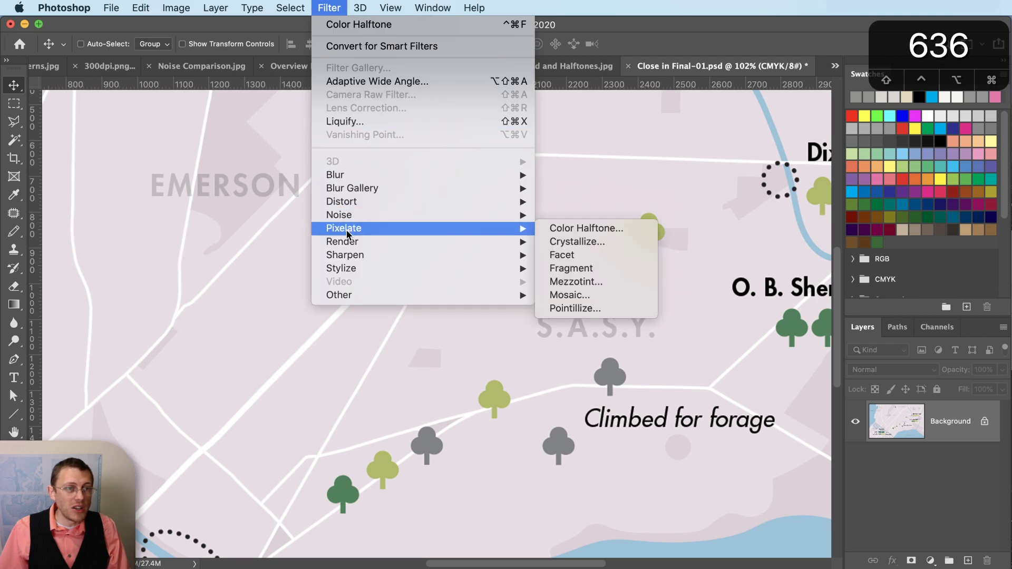
{"action": "left_click", "coordinate": [549, 229]}
{"action": "left_click", "coordinate": [798, 258]}
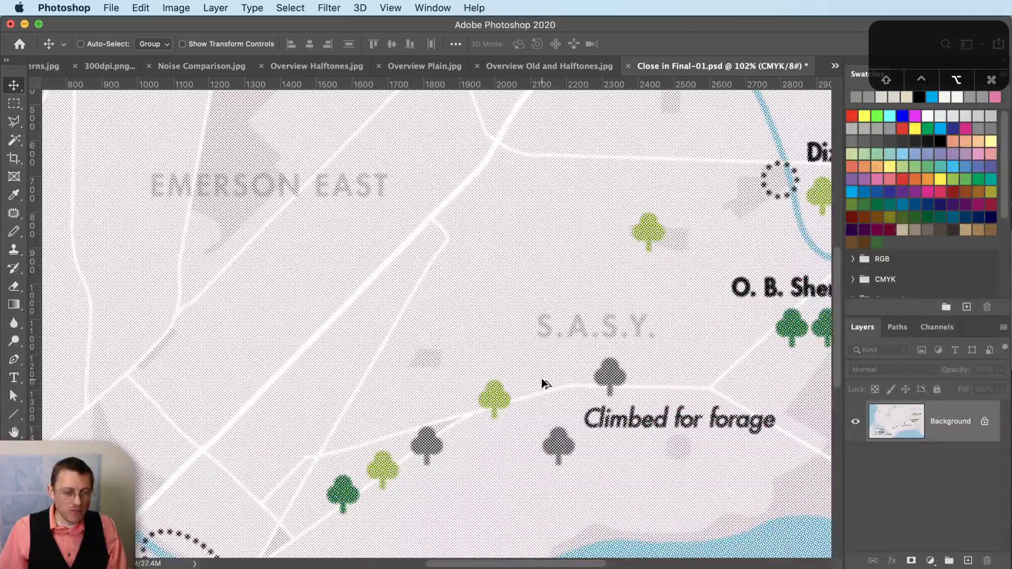
{"action": "scroll", "coordinate": [542, 379], "scroll_direction": "down", "scroll_amount": 5}
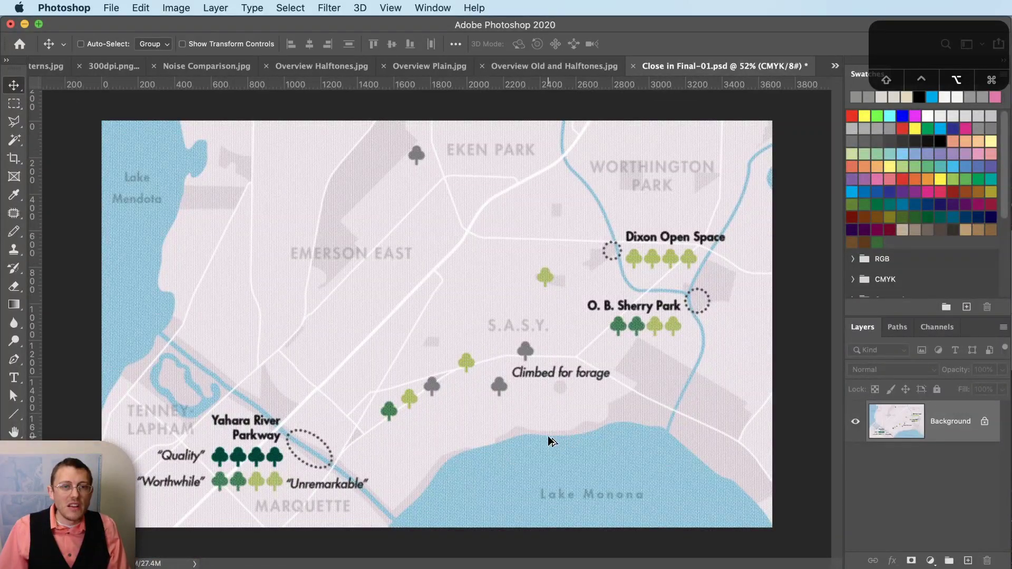
{"action": "scroll", "coordinate": [548, 435], "scroll_direction": "up", "scroll_amount": 5}
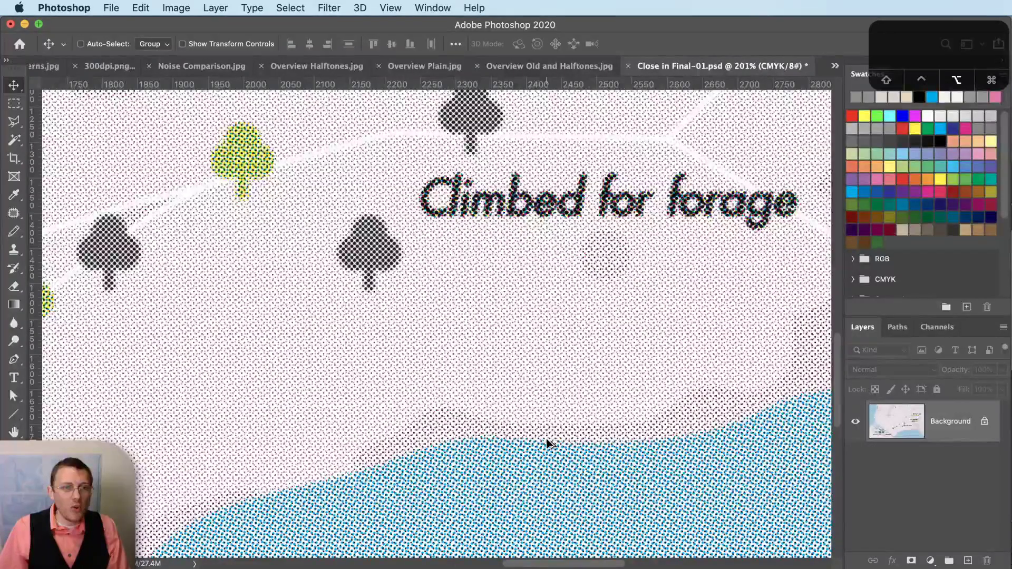
{"action": "scroll", "coordinate": [548, 443], "scroll_direction": "down", "scroll_amount": 1}
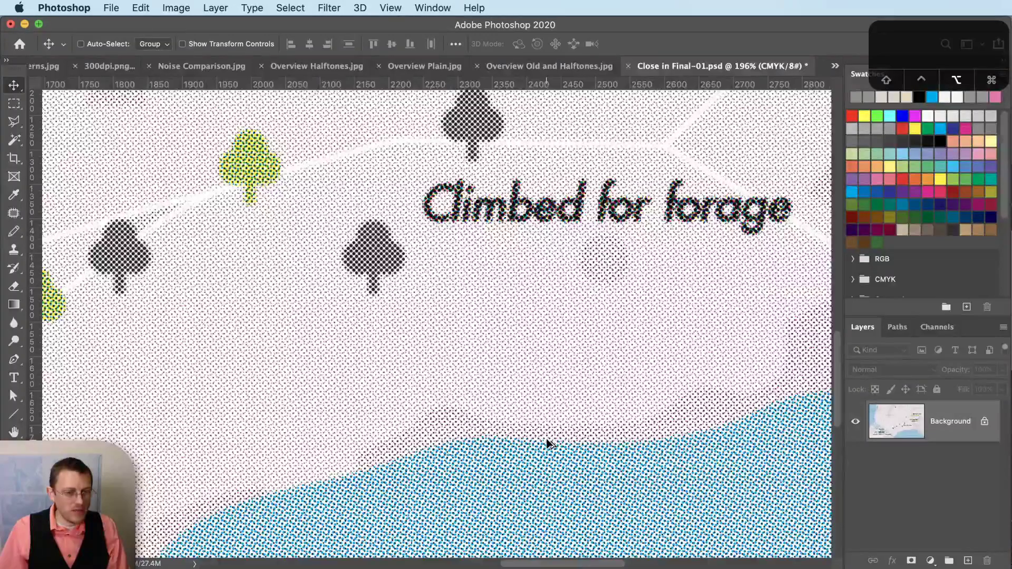
{"action": "scroll", "coordinate": [548, 443], "scroll_direction": "down", "scroll_amount": 1}
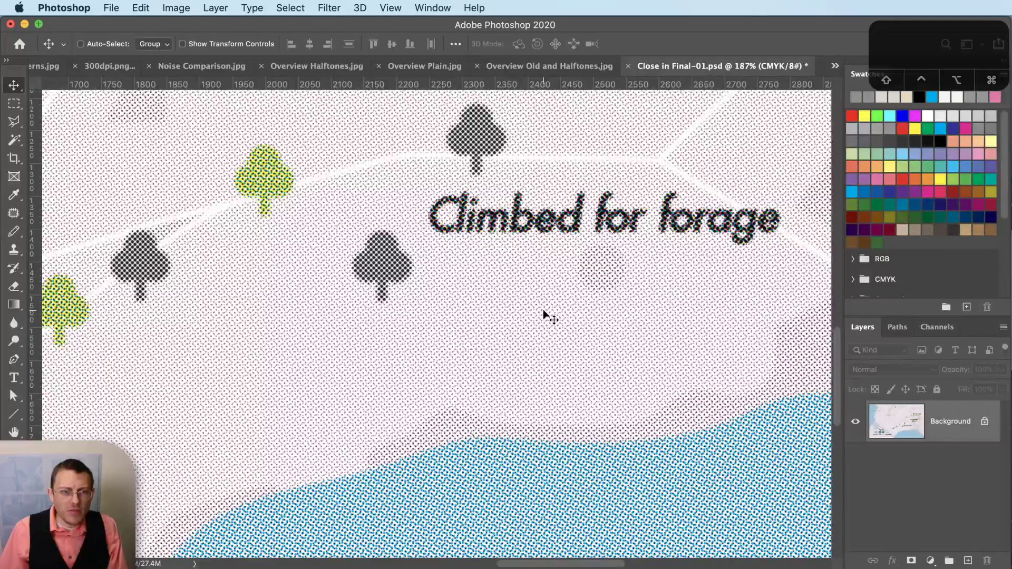
{"action": "key", "text": "super+Tab"}
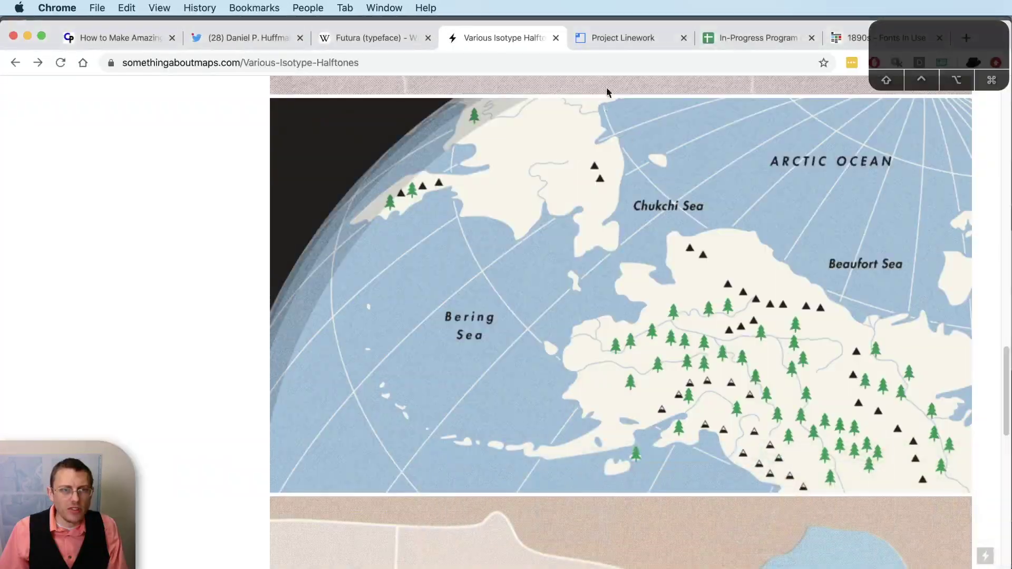
- Read through the Twitter halftone thread's replies, then open the creativepro halftone article
{"action": "left_click", "coordinate": [224, 39]}
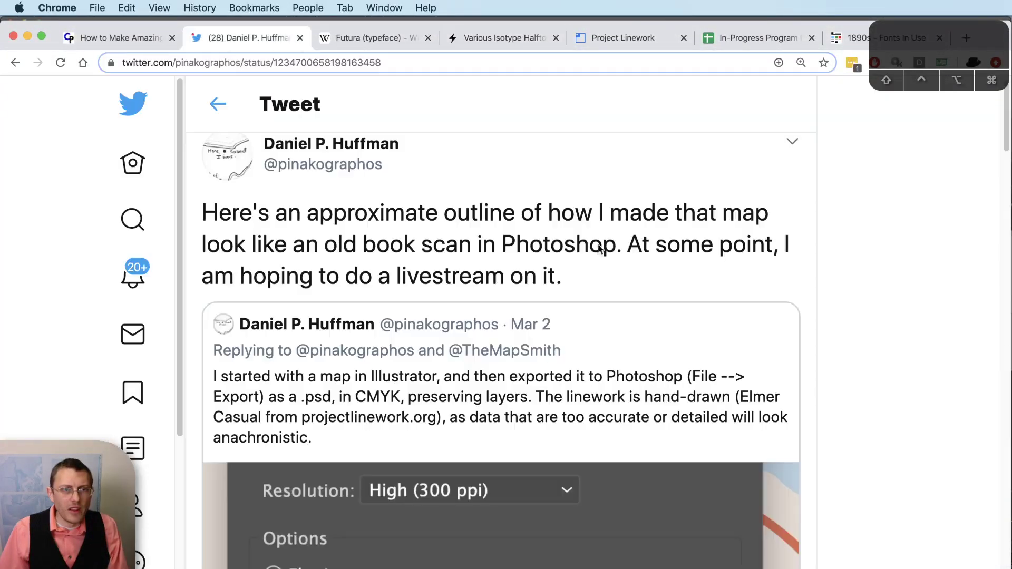
{"action": "scroll", "coordinate": [730, 247], "scroll_direction": "up", "scroll_amount": 1}
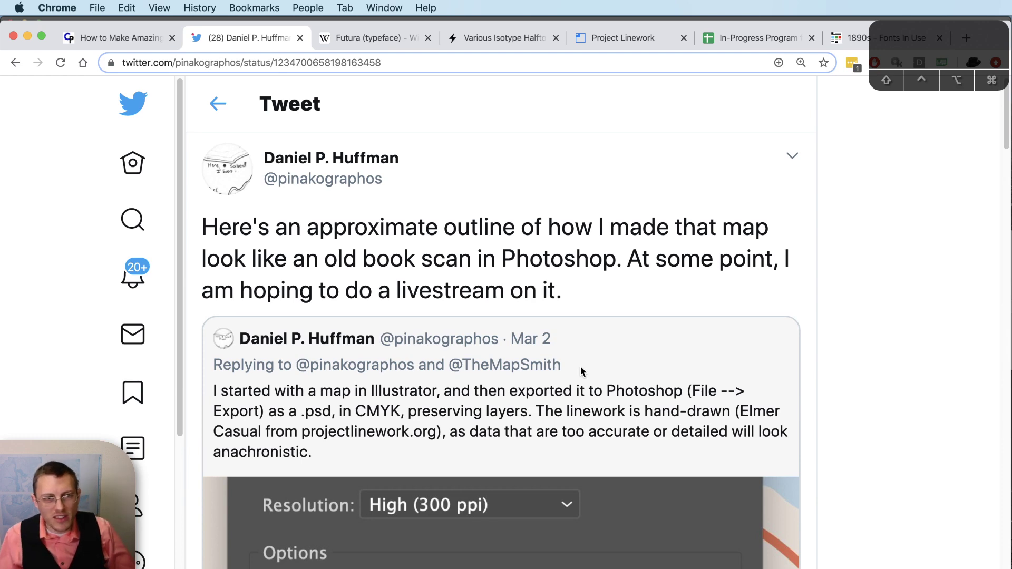
{"action": "scroll", "coordinate": [837, 384], "scroll_direction": "down", "scroll_amount": 7}
{"action": "scroll", "coordinate": [812, 406], "scroll_direction": "down", "scroll_amount": 7}
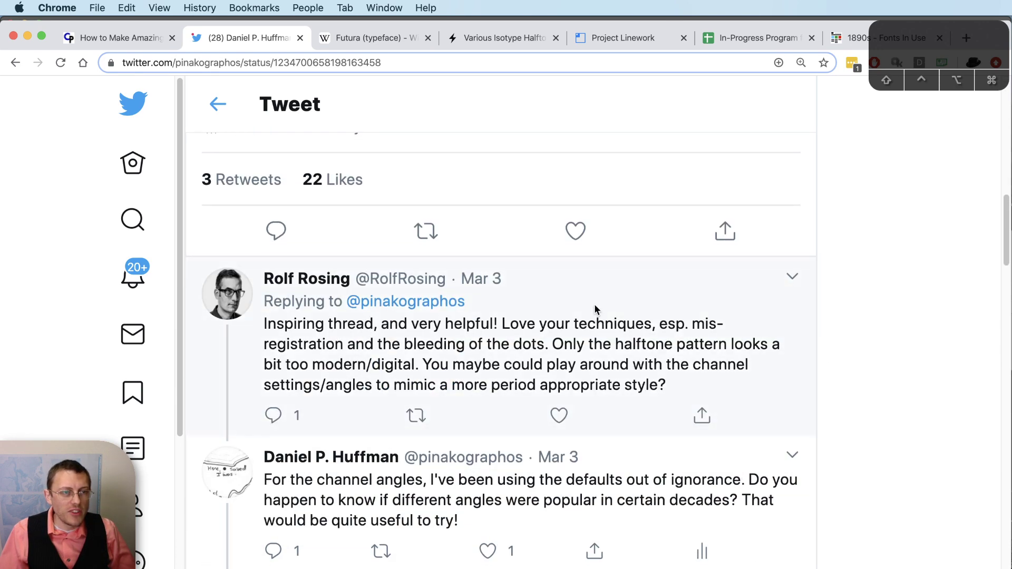
{"action": "scroll", "coordinate": [595, 308], "scroll_direction": "down", "scroll_amount": 1}
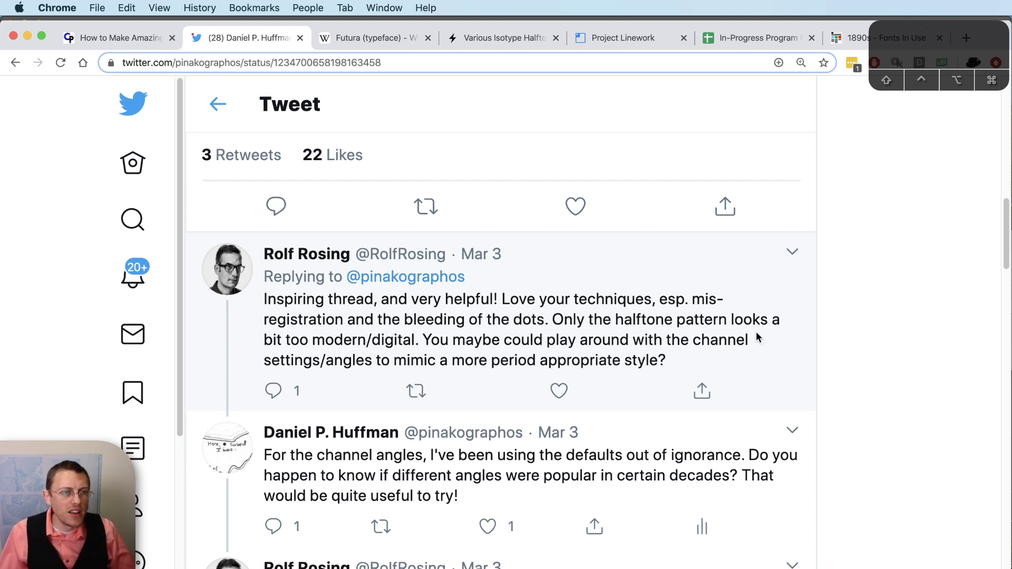
{"action": "scroll", "coordinate": [890, 316], "scroll_direction": "down", "scroll_amount": 3}
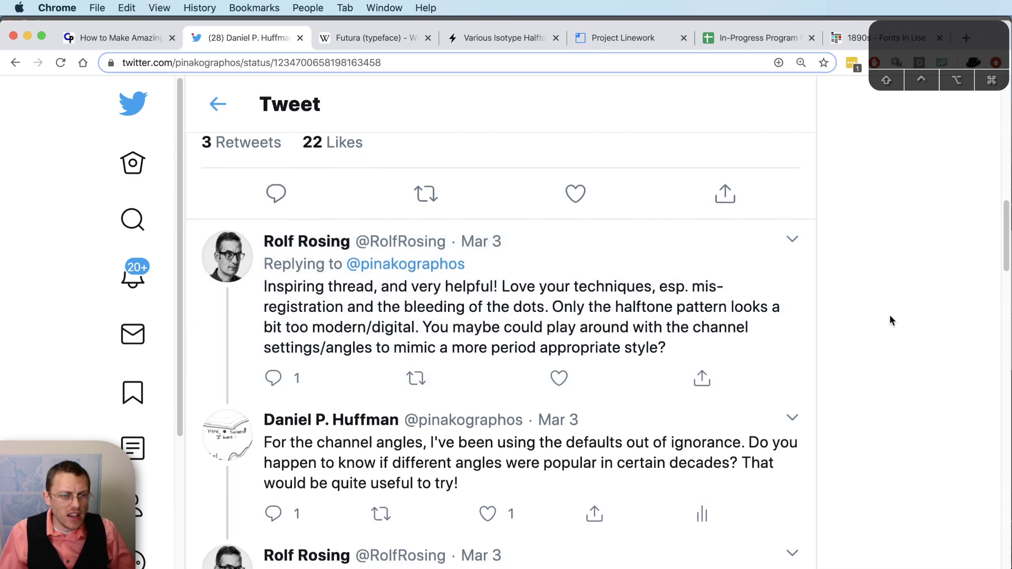
{"action": "left_click", "coordinate": [96, 37]}
{"action": "scroll", "coordinate": [34, 354], "scroll_direction": "down", "scroll_amount": 3}
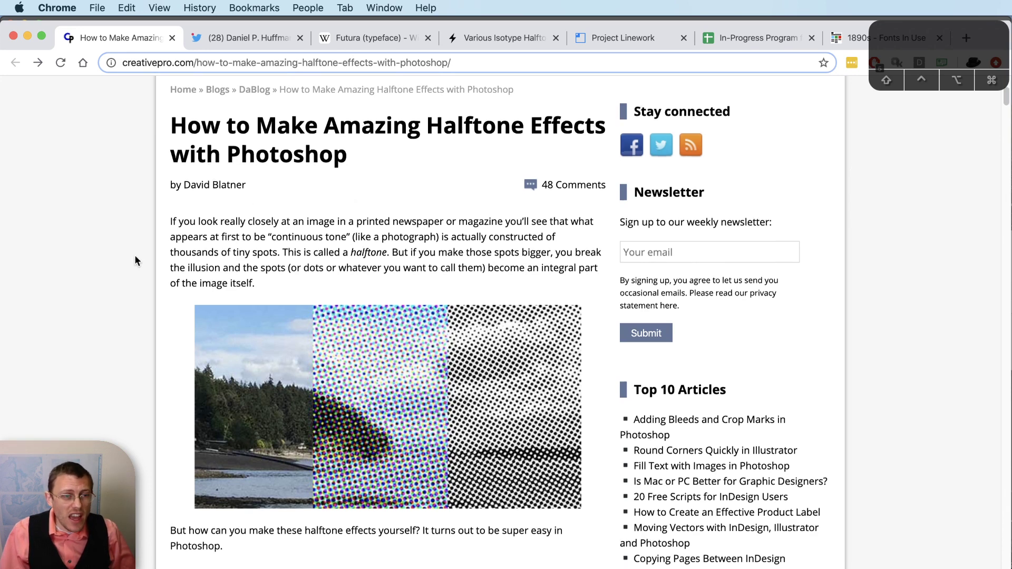
- Scroll the creativepro article to the four-colour rosette example, then return to Photoshop
{"action": "scroll", "coordinate": [135, 256], "scroll_direction": "down", "scroll_amount": 6}
{"action": "scroll", "coordinate": [135, 256], "scroll_direction": "down", "scroll_amount": 4}
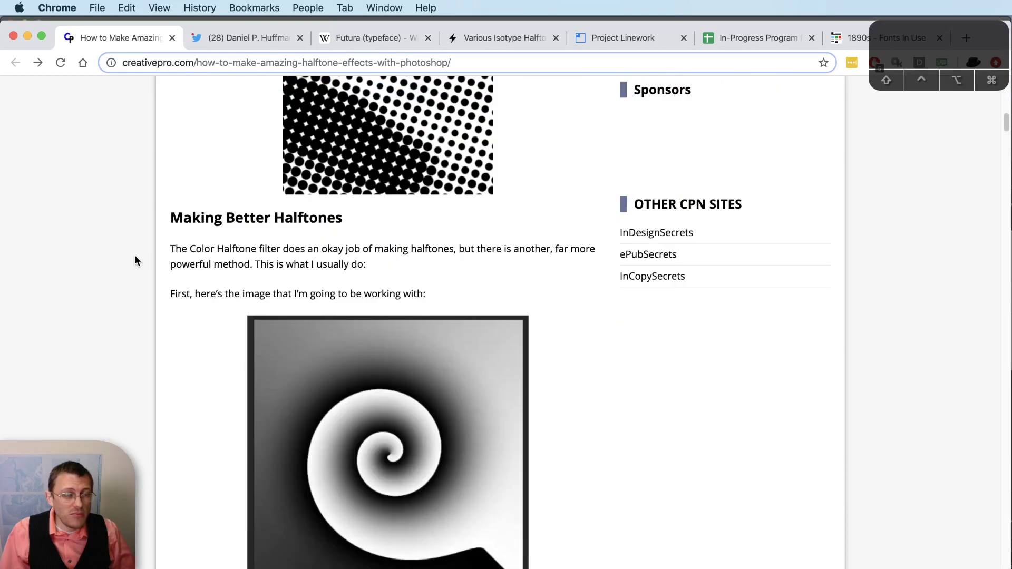
{"action": "scroll", "coordinate": [135, 256], "scroll_direction": "up", "scroll_amount": 4}
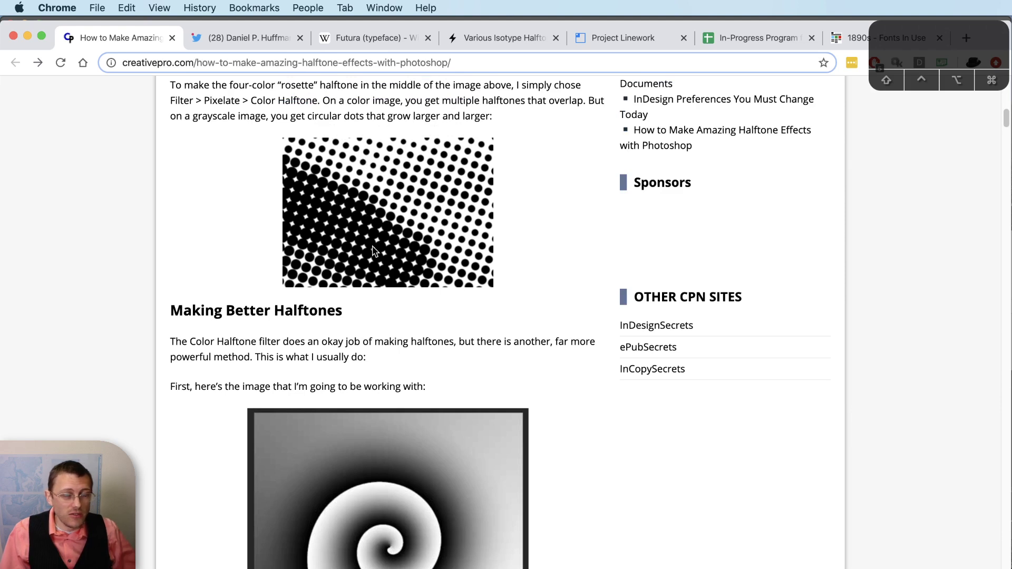
{"action": "key", "text": "super+Tab"}
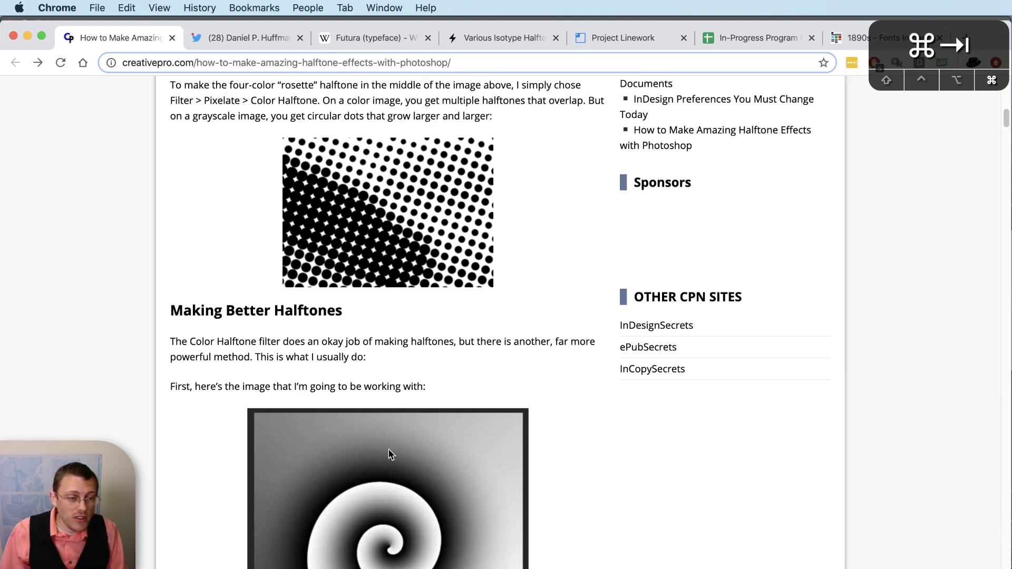
- Zoom to about 1220% to inspect the magenta, cyan and black halftone dots
{"action": "scroll", "coordinate": [589, 448], "scroll_direction": "up", "scroll_amount": 10}
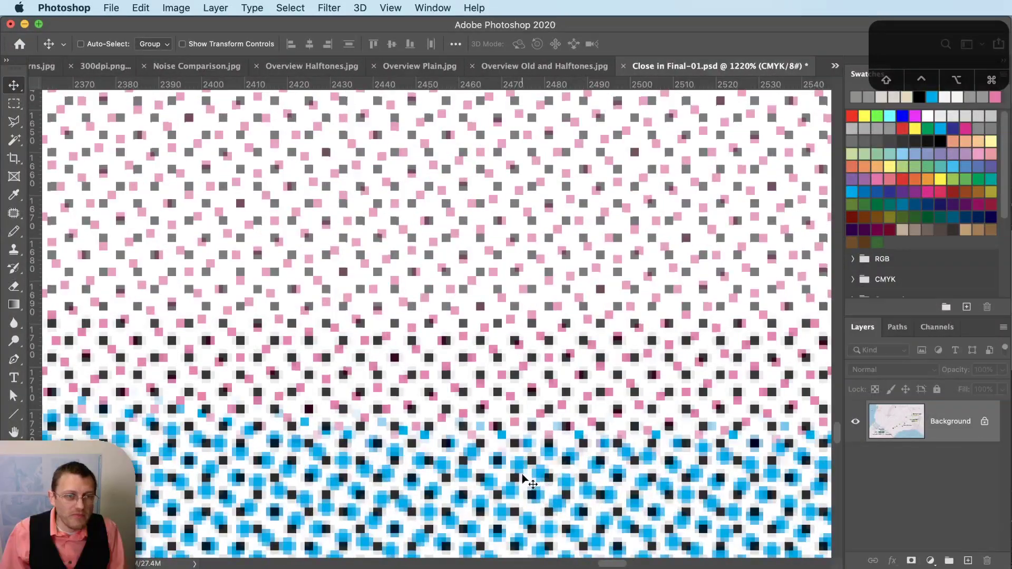
{"action": "scroll", "coordinate": [524, 480], "scroll_direction": "up", "scroll_amount": 3}
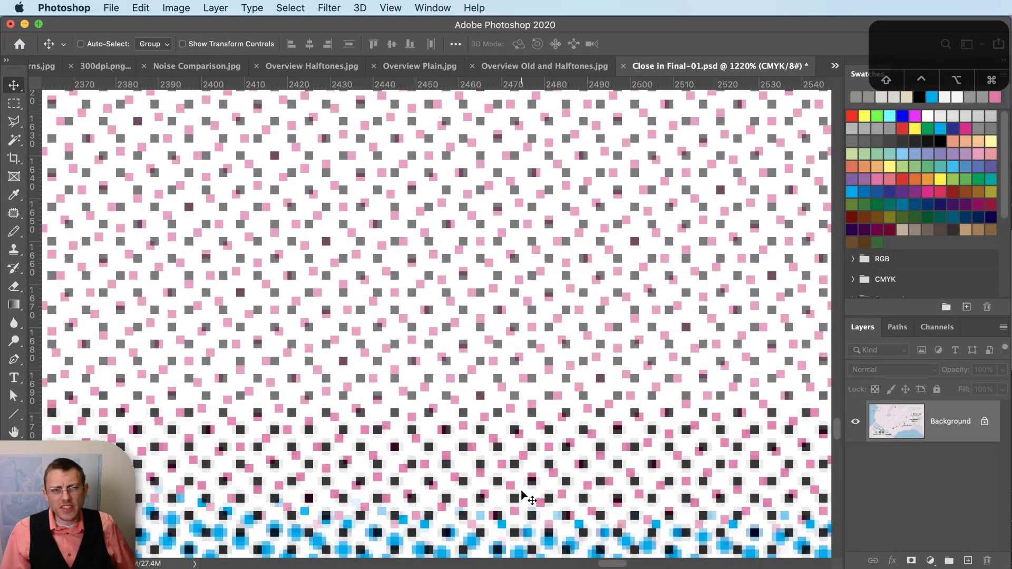
{"action": "scroll", "coordinate": [521, 489], "scroll_direction": "down", "scroll_amount": 1}
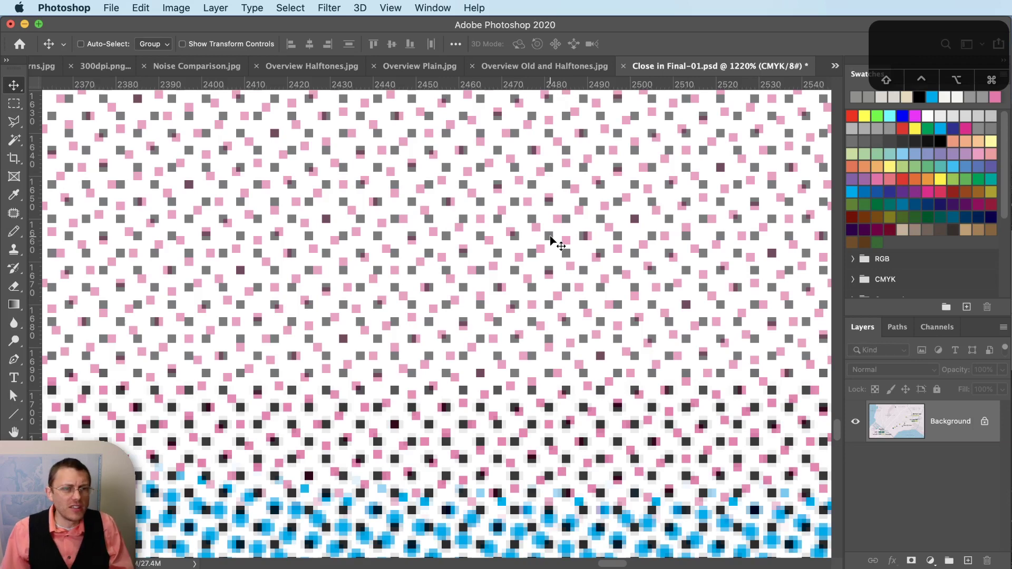
{"action": "scroll", "coordinate": [546, 243], "scroll_direction": "down", "scroll_amount": 1}
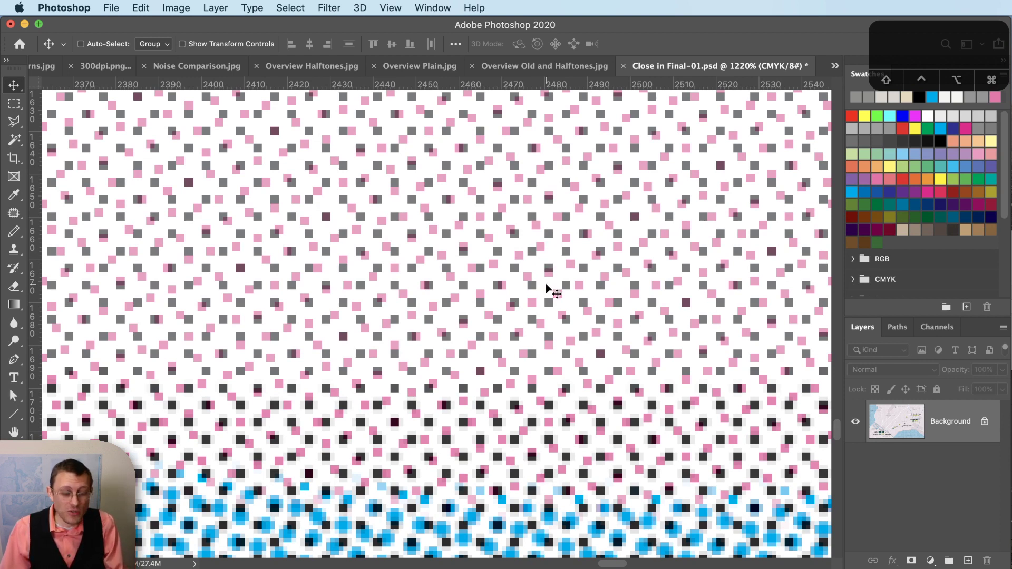
- Scroll the creativepro article past the Bitmap and Halftone Screen dialogs to Frequency, Angle and Shape
{"action": "key", "text": "super+Tab"}
{"action": "scroll", "coordinate": [550, 274], "scroll_direction": "down", "scroll_amount": 3}
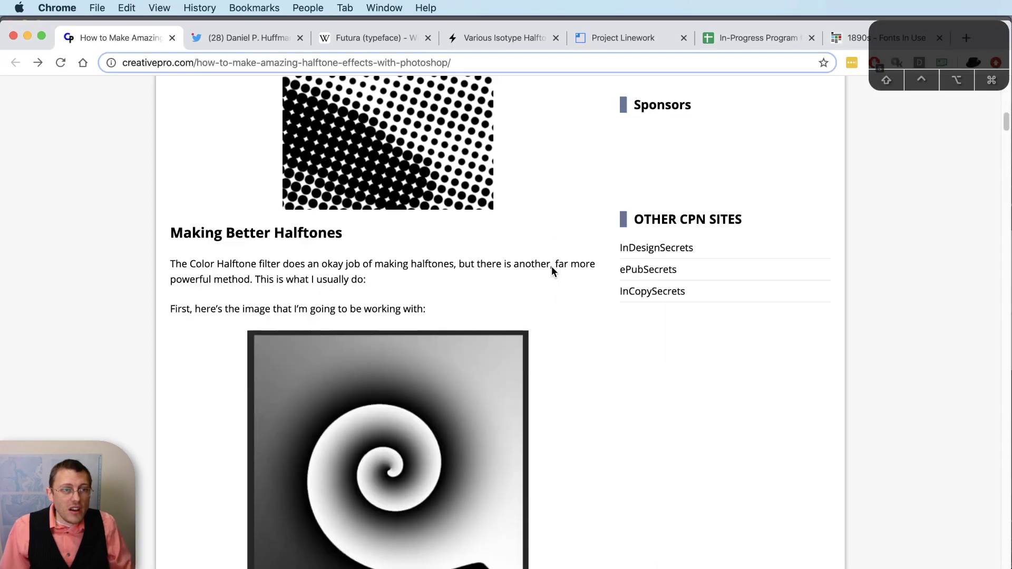
{"action": "scroll", "coordinate": [498, 158], "scroll_direction": "up", "scroll_amount": 5}
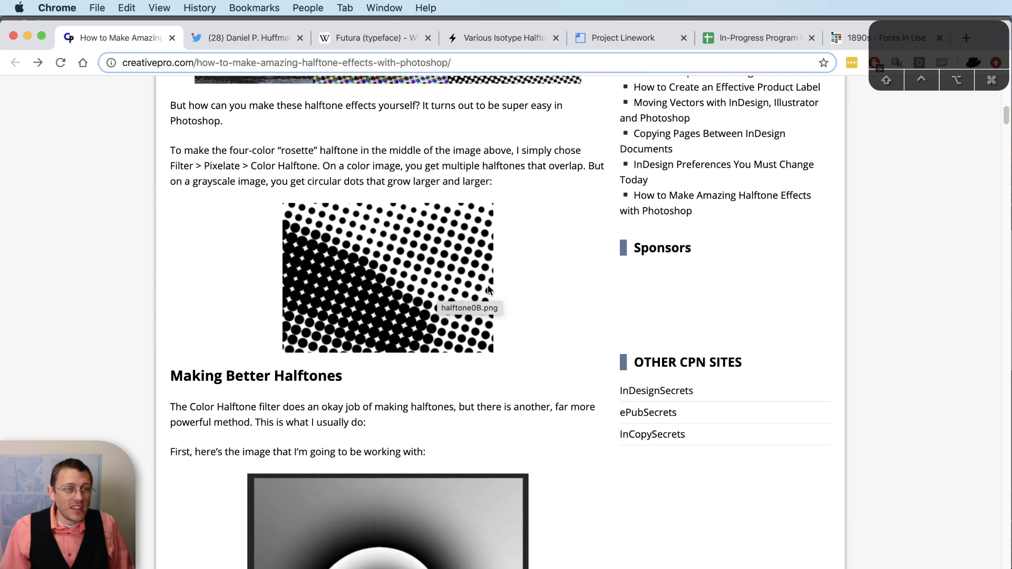
{"action": "scroll", "coordinate": [555, 342], "scroll_direction": "down", "scroll_amount": 15}
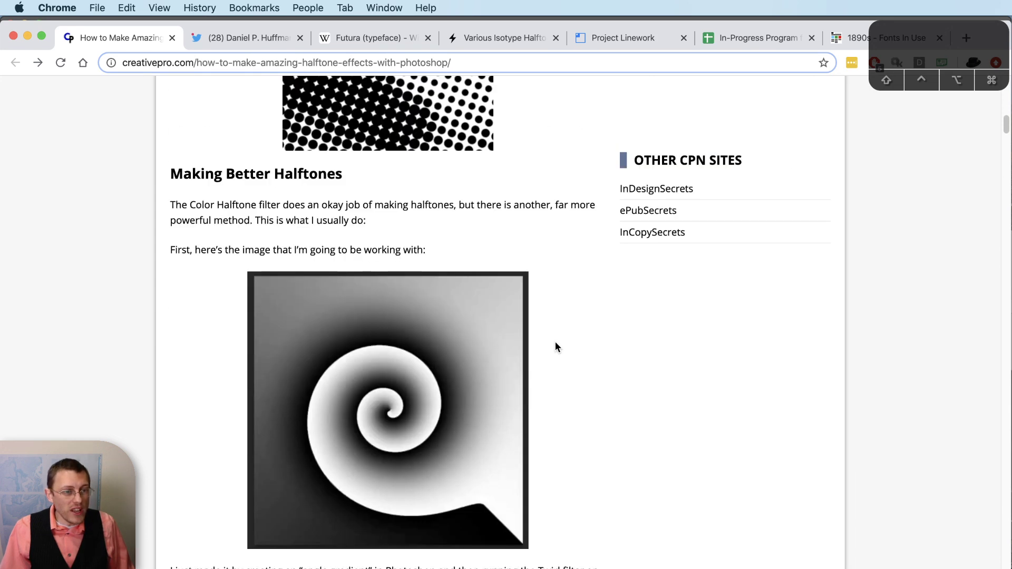
{"action": "scroll", "coordinate": [556, 342], "scroll_direction": "down", "scroll_amount": 20}
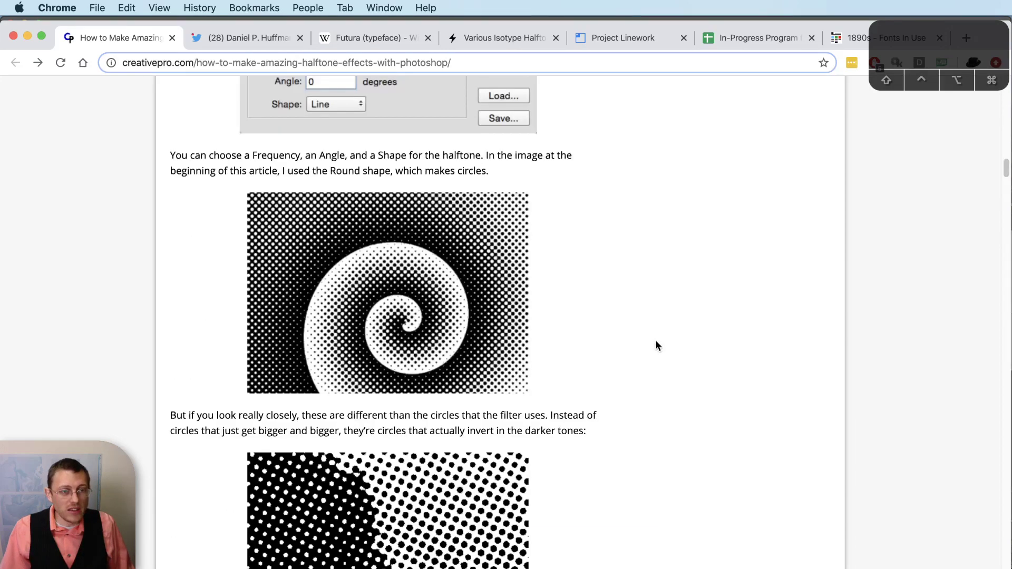
{"action": "scroll", "coordinate": [656, 340], "scroll_direction": "down", "scroll_amount": 7}
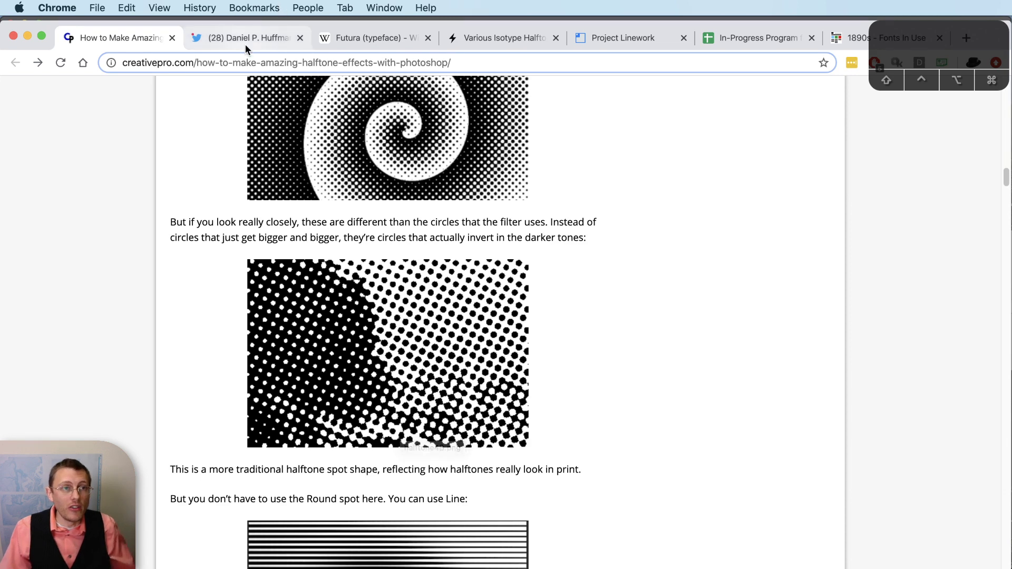
- Scroll the Twitter thread to the Update tweet comparing Duluth map halftones
{"action": "left_click", "coordinate": [266, 43]}
{"action": "scroll", "coordinate": [823, 323], "scroll_direction": "down", "scroll_amount": 15}
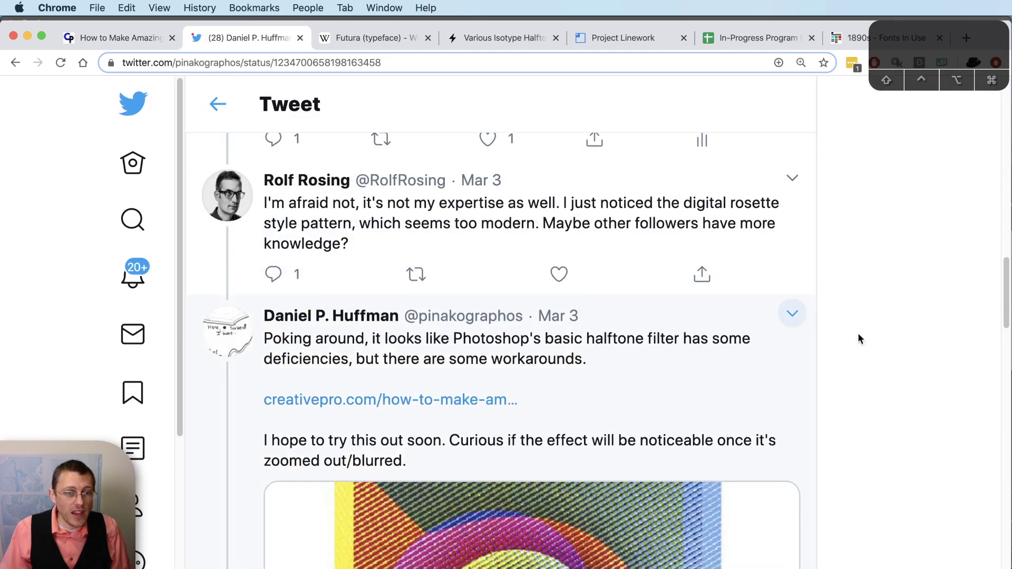
{"action": "scroll", "coordinate": [884, 342], "scroll_direction": "down", "scroll_amount": 4}
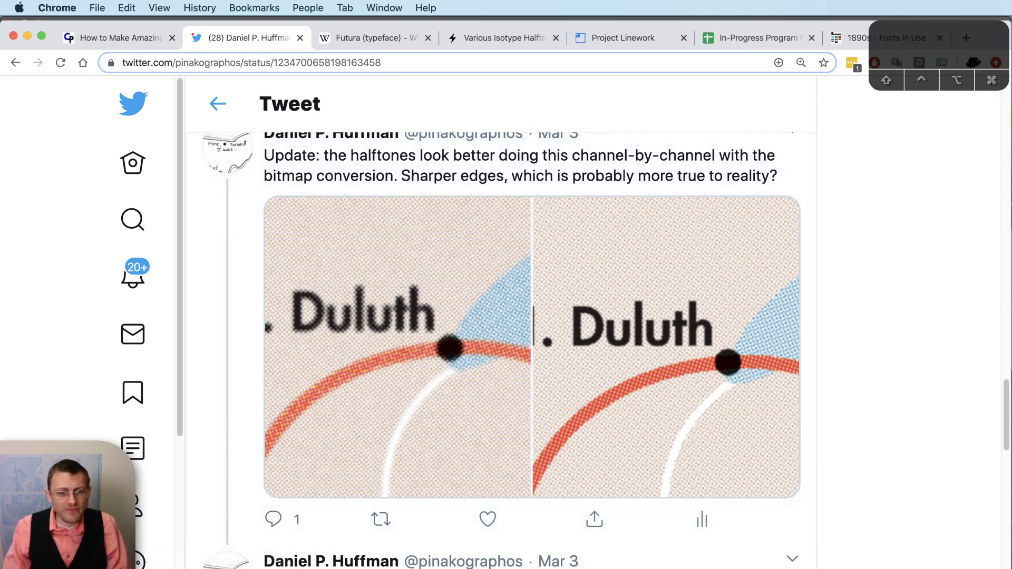
- Revert Close in Final-01.psd to its last saved state and fit the whole map on screen
{"action": "key", "text": "super+Tab"}
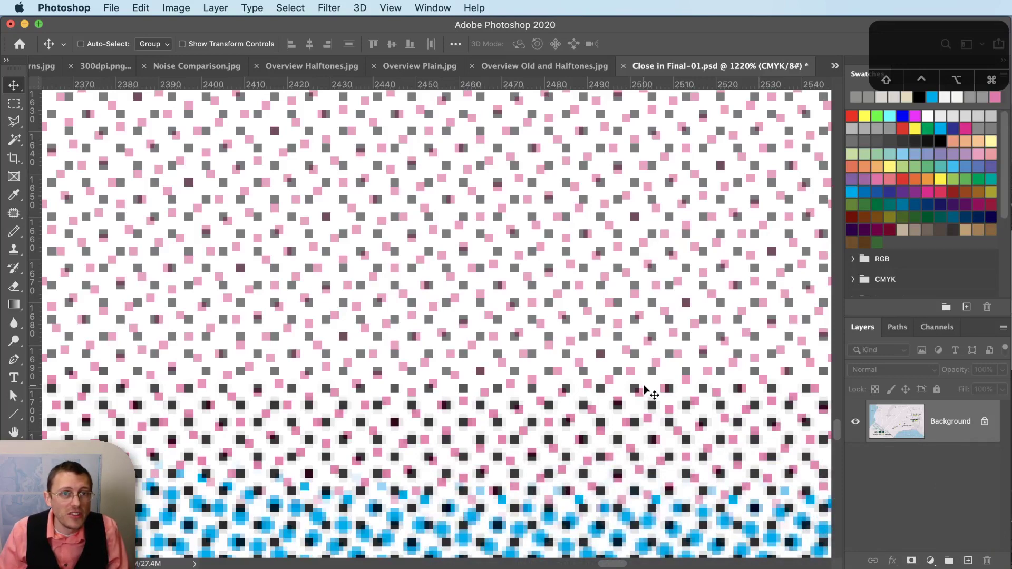
{"action": "left_click", "coordinate": [113, 8]}
{"action": "left_click", "coordinate": [147, 180]}
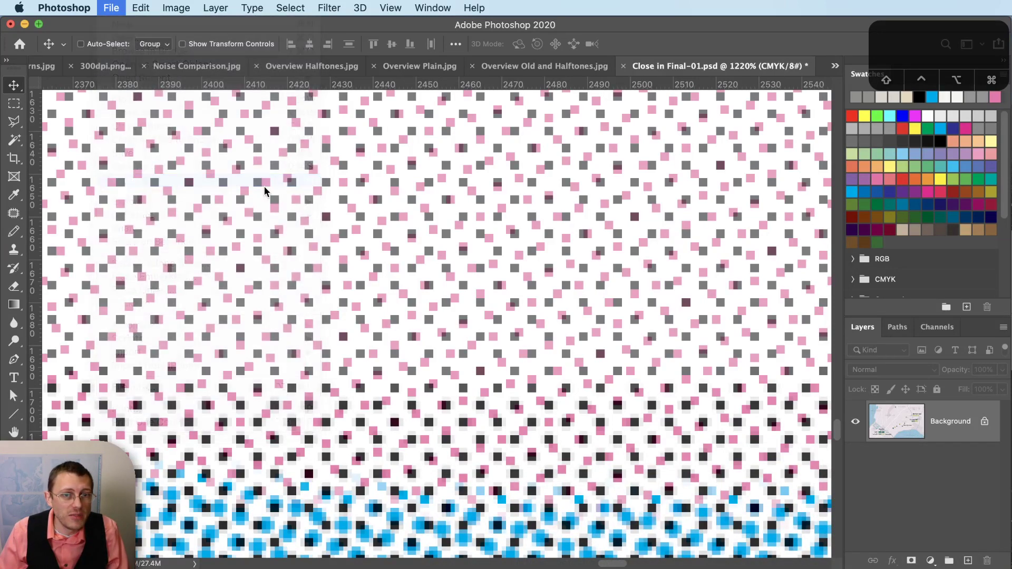
{"action": "key", "text": "super+0"}
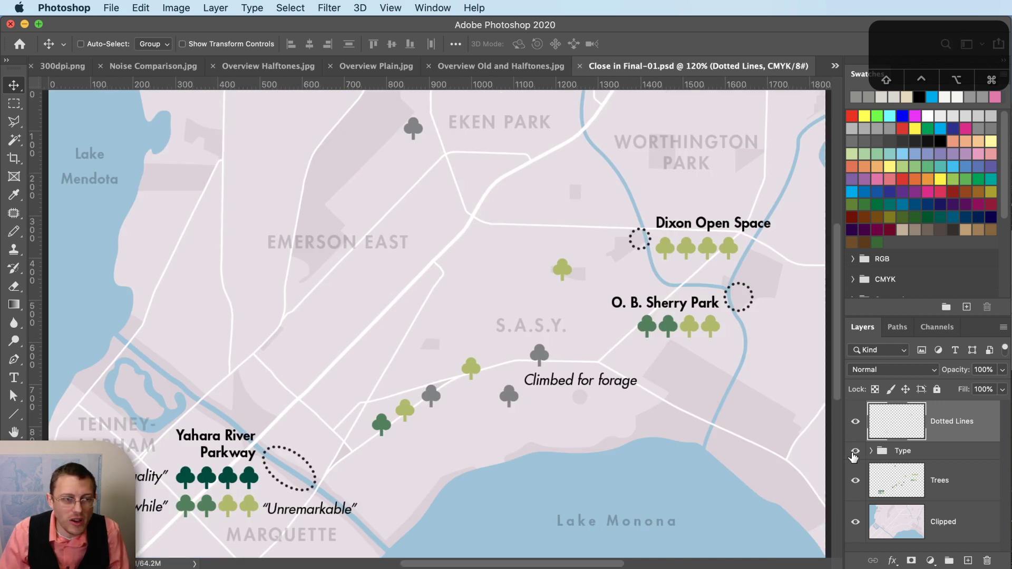
{"action": "scroll", "coordinate": [583, 381], "scroll_direction": "up", "scroll_amount": 5}
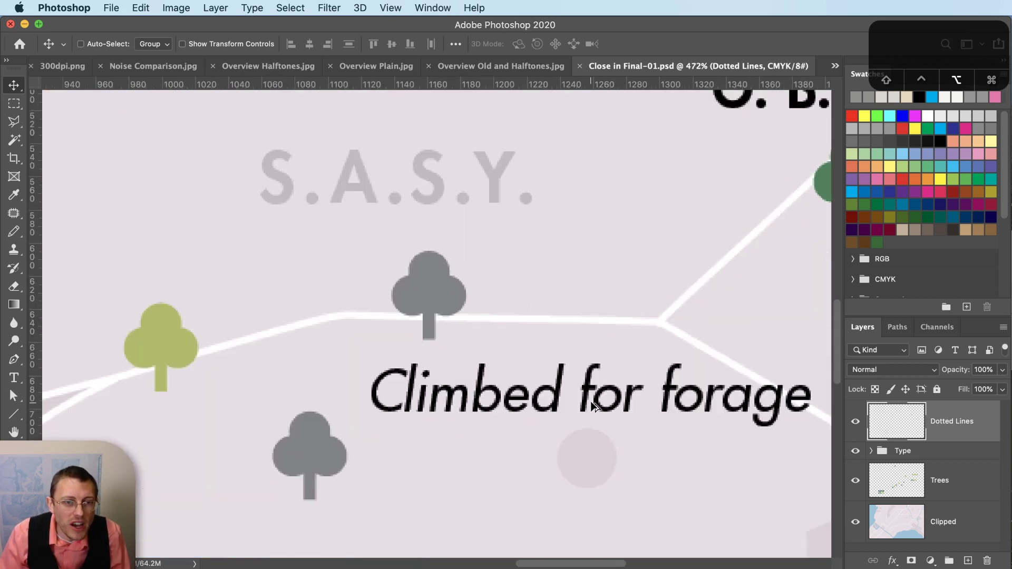
{"action": "scroll", "coordinate": [596, 406], "scroll_direction": "up", "scroll_amount": 2}
{"action": "scroll", "coordinate": [609, 413], "scroll_direction": "down", "scroll_amount": 8}
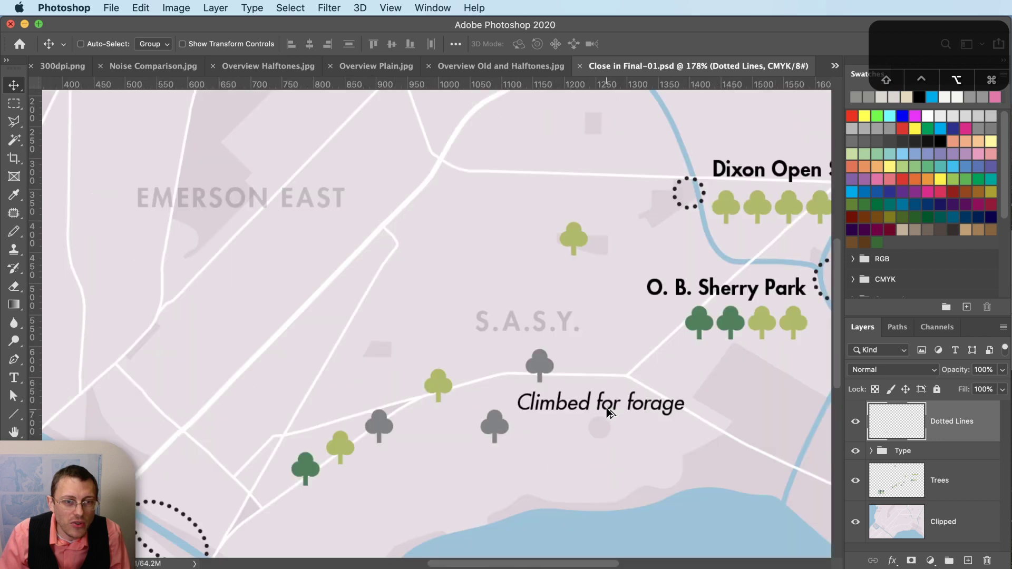
{"action": "scroll", "coordinate": [511, 392], "scroll_direction": "up", "scroll_amount": 1}
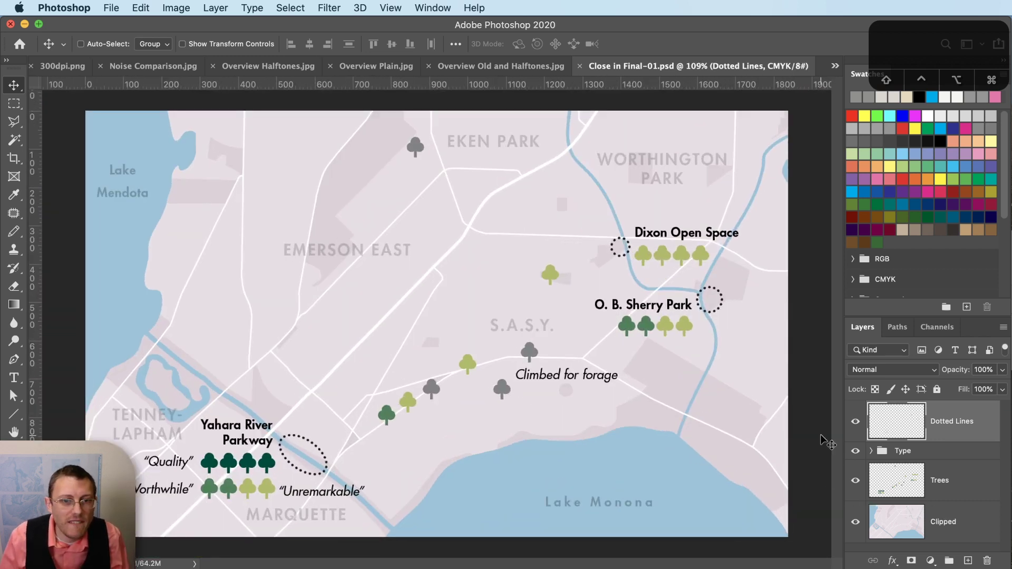
- Float the Channels panel, preview the Magenta plate, then return to the CMYK composite
{"action": "left_click", "coordinate": [944, 328]}
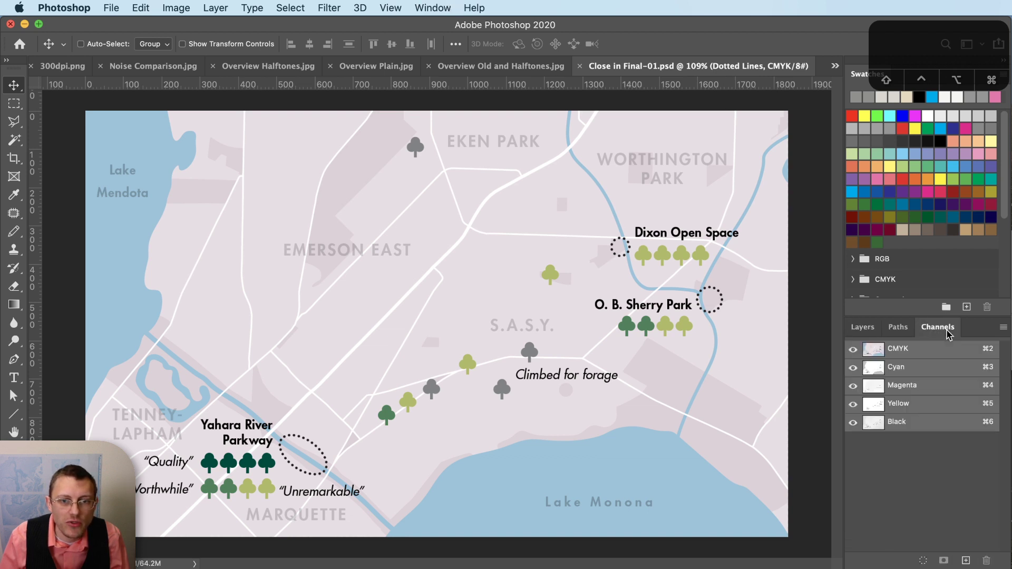
{"action": "left_click_drag", "start_coordinate": [938, 327], "coordinate": [103, 124]}
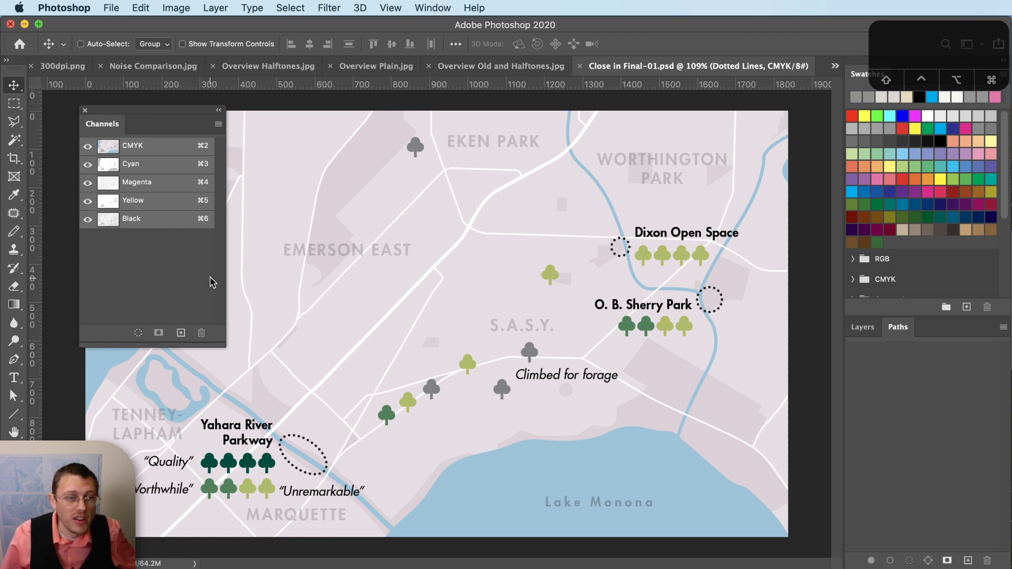
{"action": "left_click", "coordinate": [150, 185]}
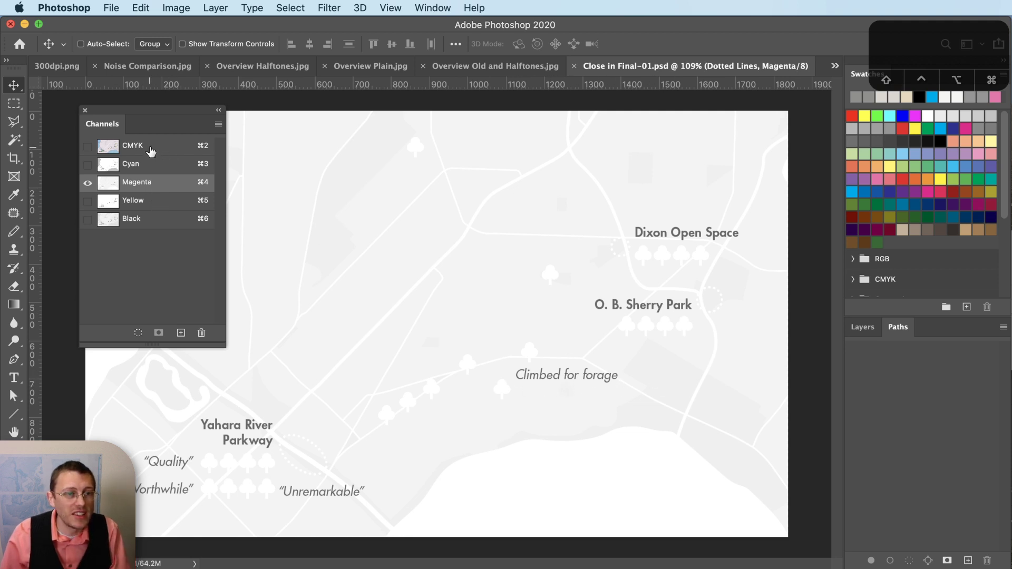
{"action": "left_click", "coordinate": [150, 150]}
- View the Cyan, Magenta, Yellow and Black plates in turn, restore CMYK, and switch to Illustrator
{"action": "left_click", "coordinate": [146, 170]}
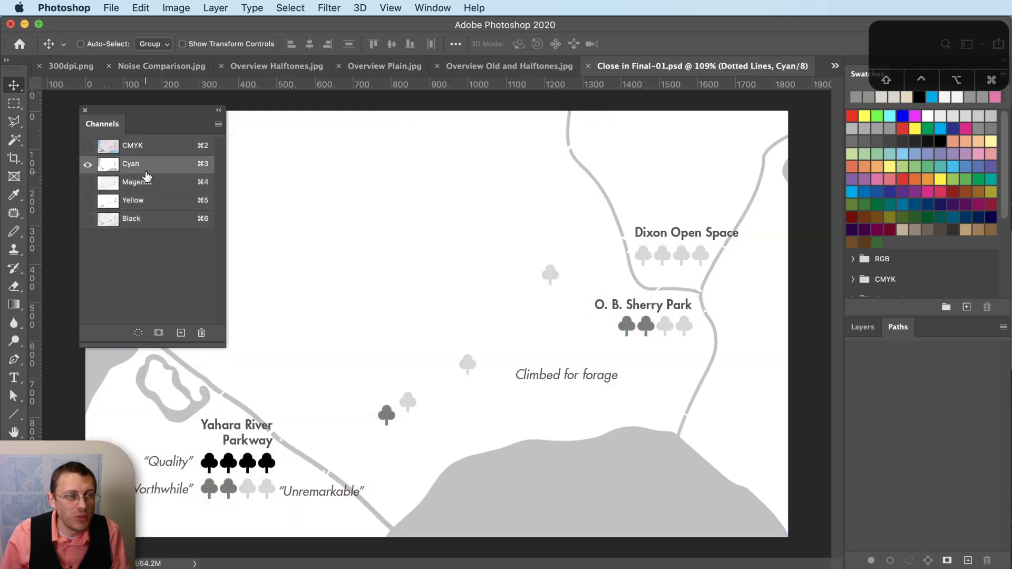
{"action": "left_click", "coordinate": [148, 182]}
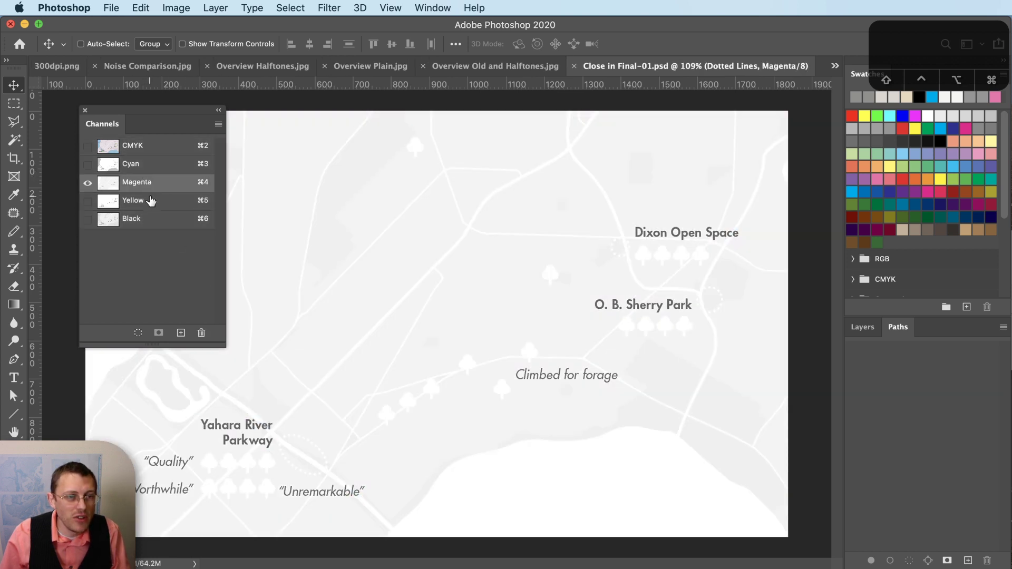
{"action": "left_click", "coordinate": [151, 201]}
{"action": "left_click", "coordinate": [151, 219]}
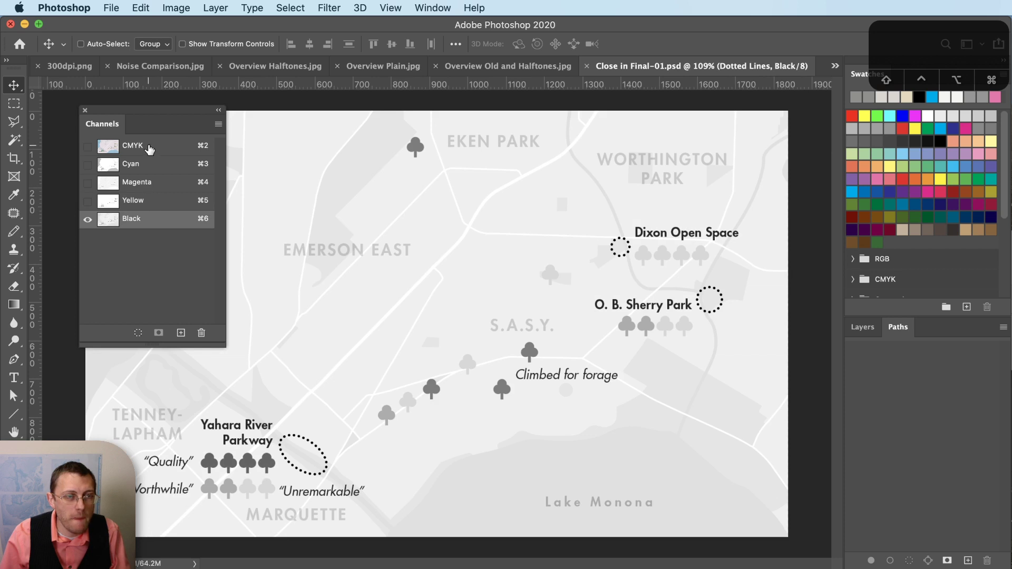
{"action": "left_click", "coordinate": [150, 150]}
{"action": "key", "text": "super+Tab"}
{"action": "left_click", "coordinate": [749, 519]}
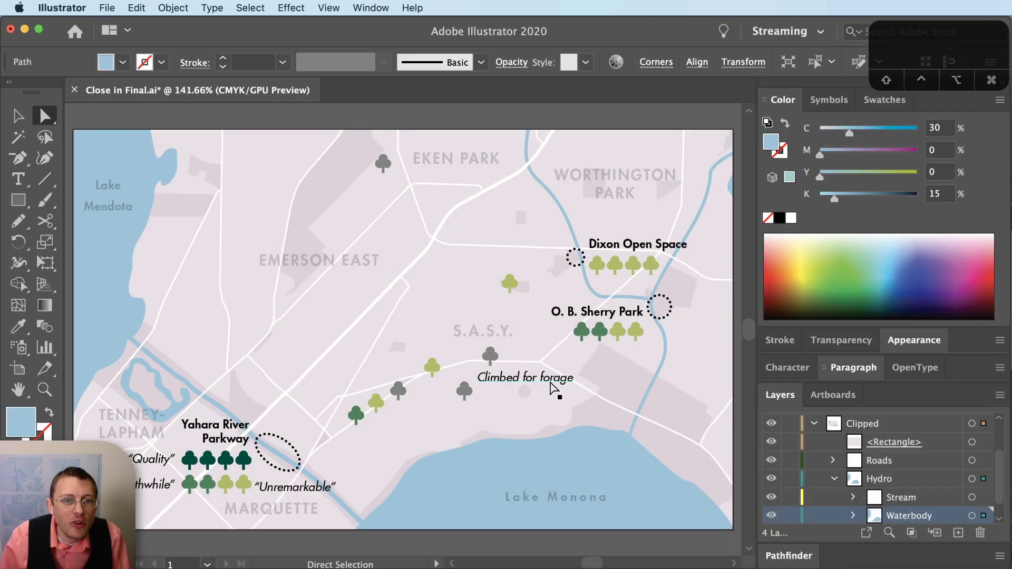
- Revert Close in Final.ai to its saved version, discarding the unsaved road edit
{"action": "left_click", "coordinate": [552, 386]}
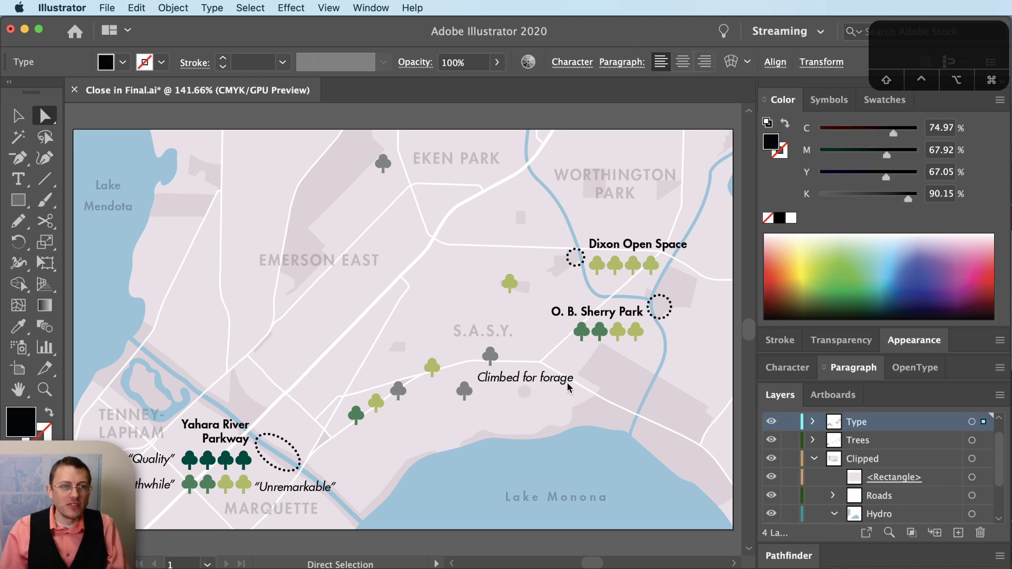
{"action": "scroll", "coordinate": [551, 384], "scroll_direction": "up", "scroll_amount": 4}
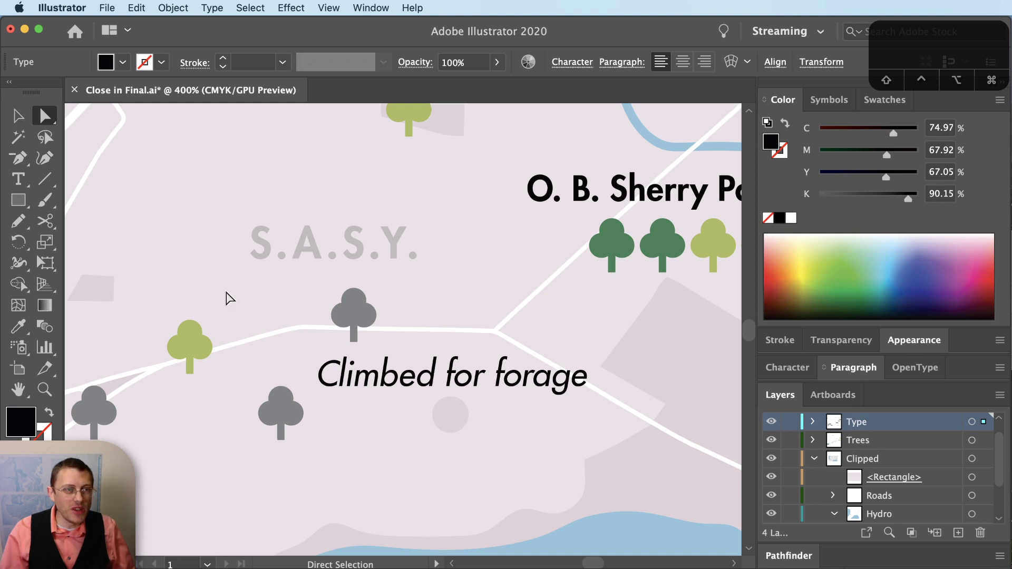
{"action": "left_click_drag", "start_coordinate": [121, 115], "coordinate": [105, 4]}
{"action": "left_click", "coordinate": [105, 7]}
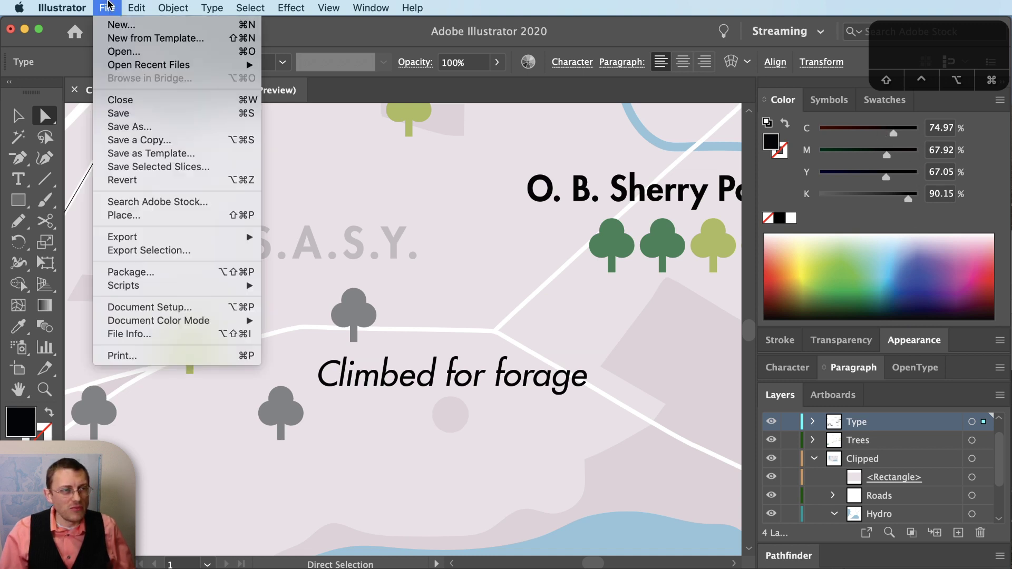
{"action": "left_click", "coordinate": [139, 181]}
{"action": "left_click", "coordinate": [672, 327]}
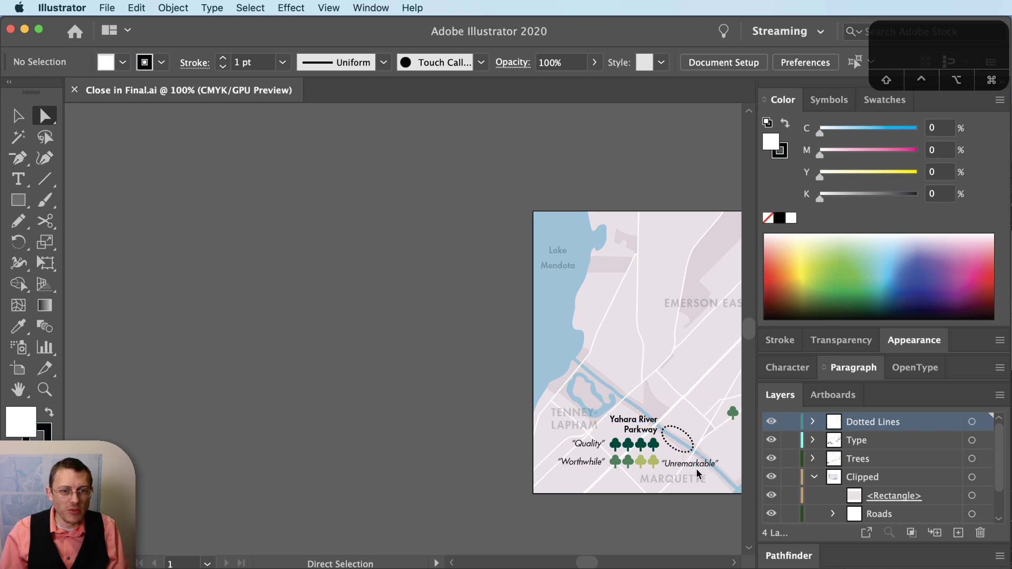
- Select the Unremarkable label and reframe the reverted map at 200% zoom
{"action": "left_click", "coordinate": [697, 471]}
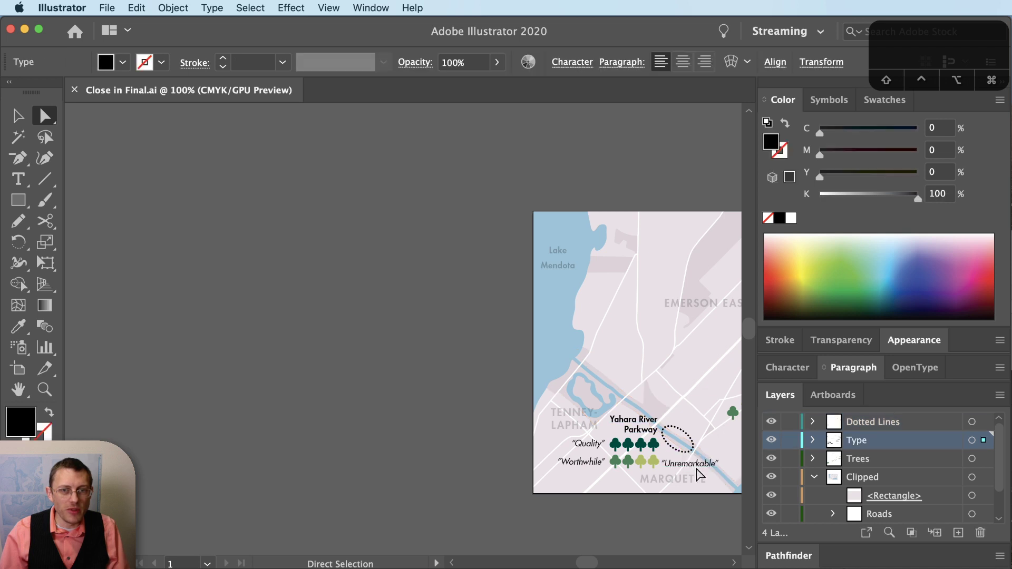
{"action": "left_click_drag", "start_coordinate": [689, 377], "coordinate": [373, 368]}
{"action": "scroll", "coordinate": [528, 369], "scroll_direction": "up", "scroll_amount": 2}
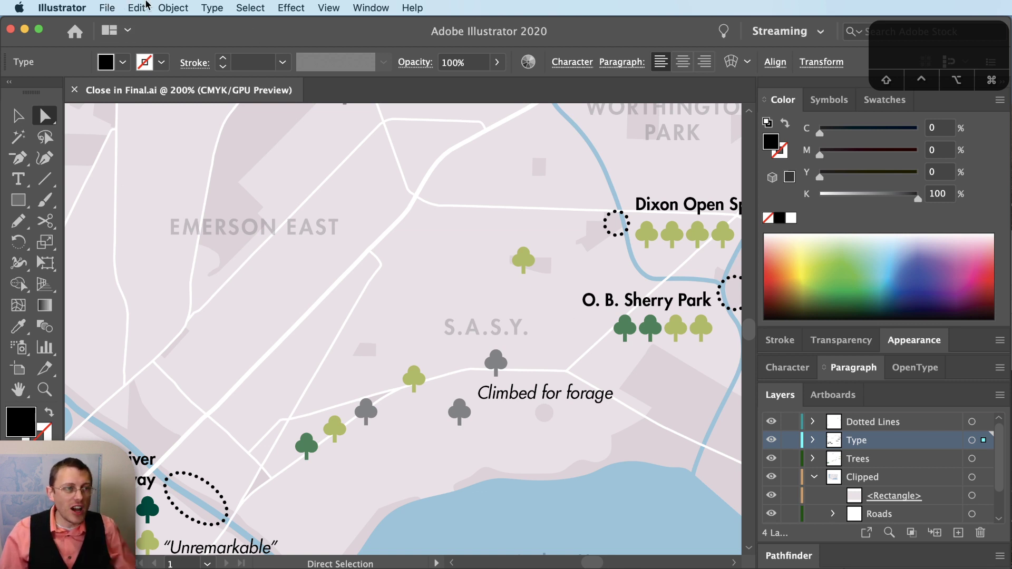
{"action": "left_click", "coordinate": [108, 7]}
- Export the map per artboard to Desktop as a CMYK 300 ppi Close in Final.psd, replacing the old copy
{"action": "mouse_move", "coordinate": [129, 238]}
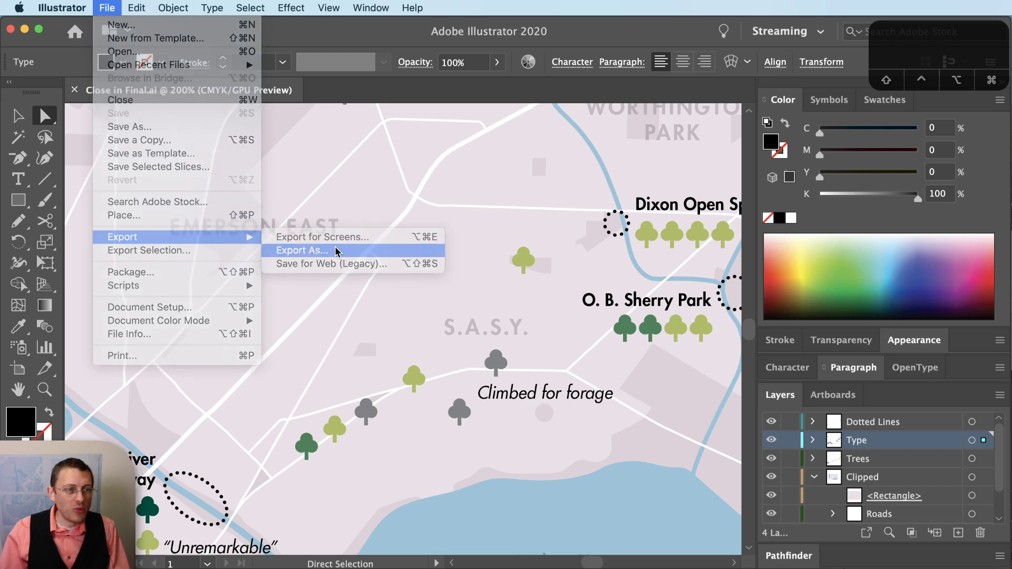
{"action": "left_click", "coordinate": [295, 250]}
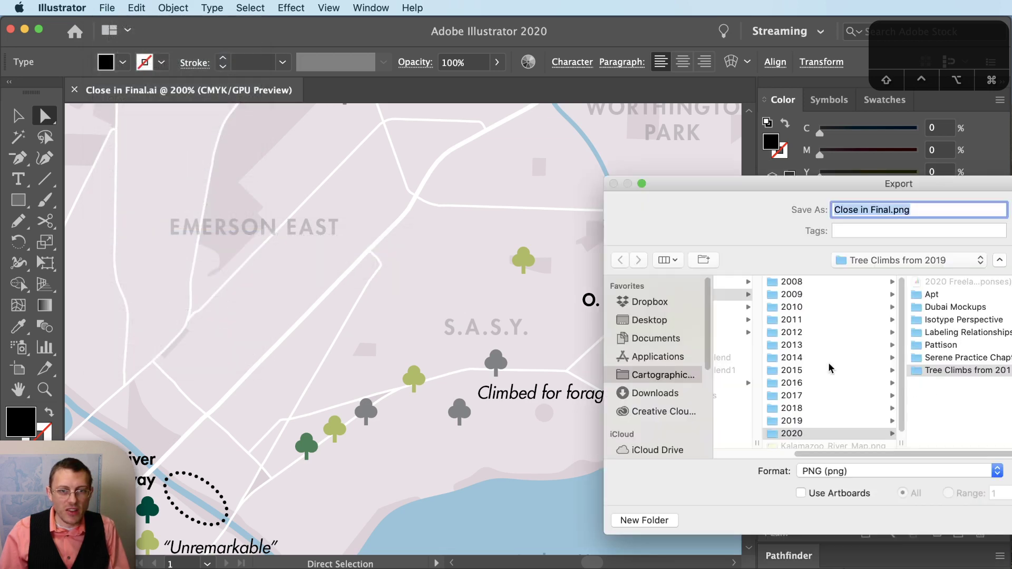
{"action": "left_click", "coordinate": [680, 322]}
{"action": "left_click", "coordinate": [841, 475]}
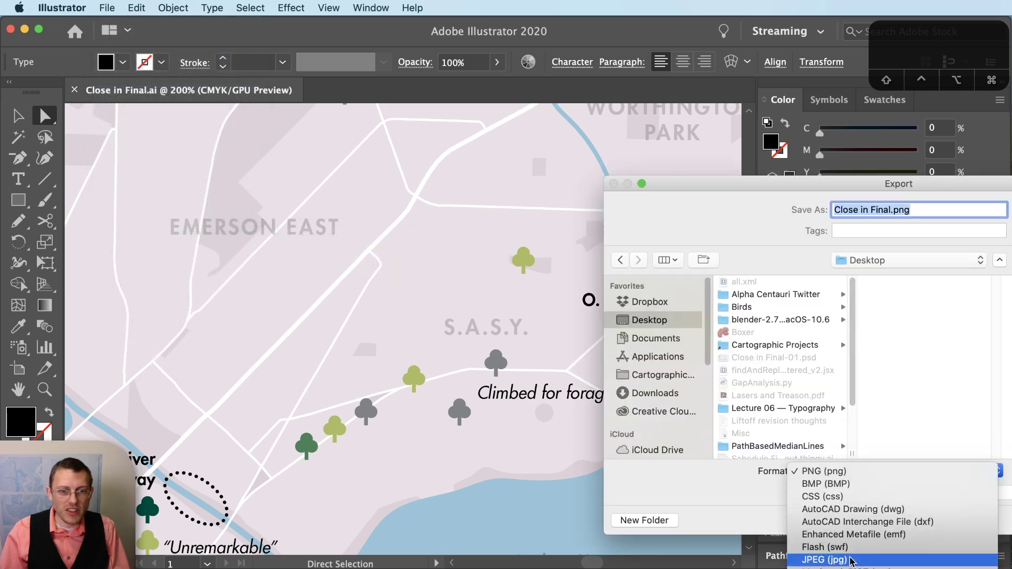
{"action": "key", "text": "Escape"}
{"action": "left_click", "coordinate": [850, 494]}
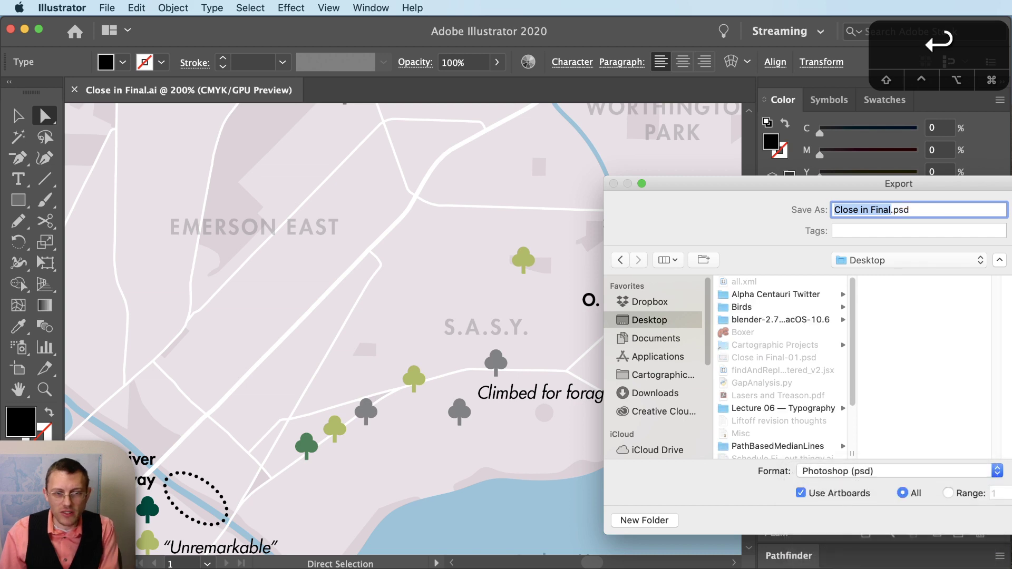
{"action": "key", "text": "Return"}
{"action": "left_click", "coordinate": [598, 438]}
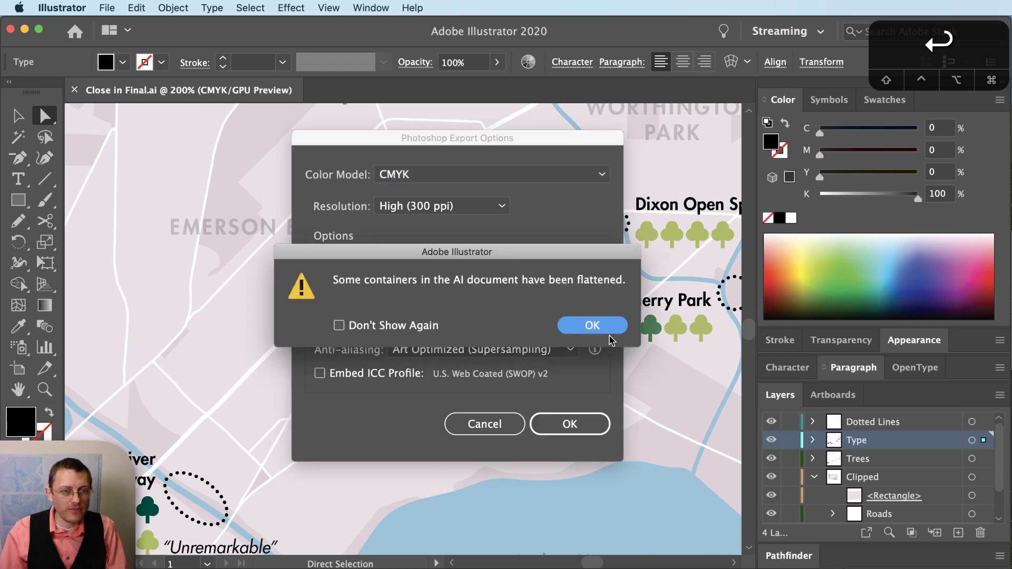
{"action": "left_click", "coordinate": [609, 332]}
{"action": "left_click", "coordinate": [841, 348]}
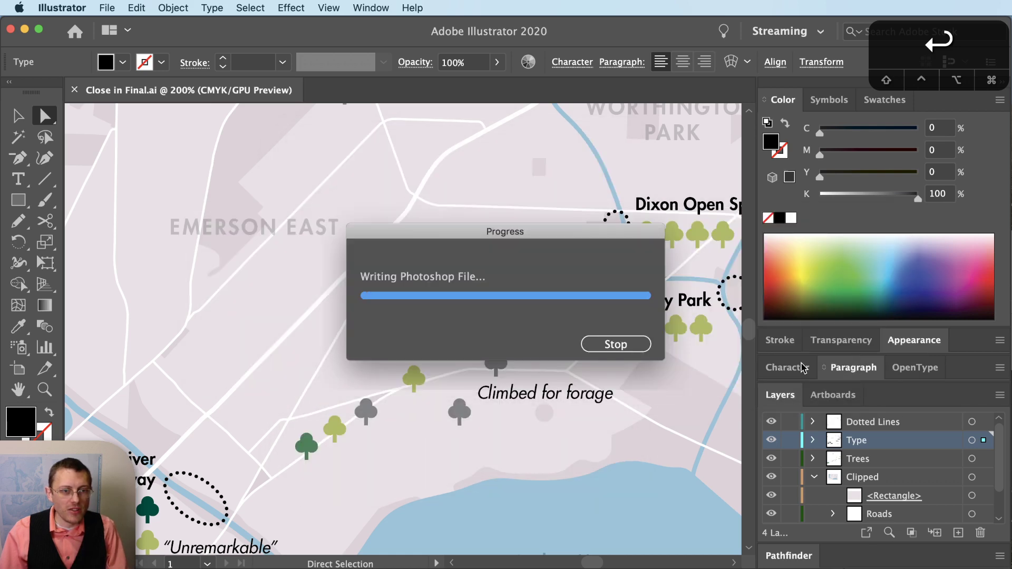
{"action": "key", "text": "super+Tab"}
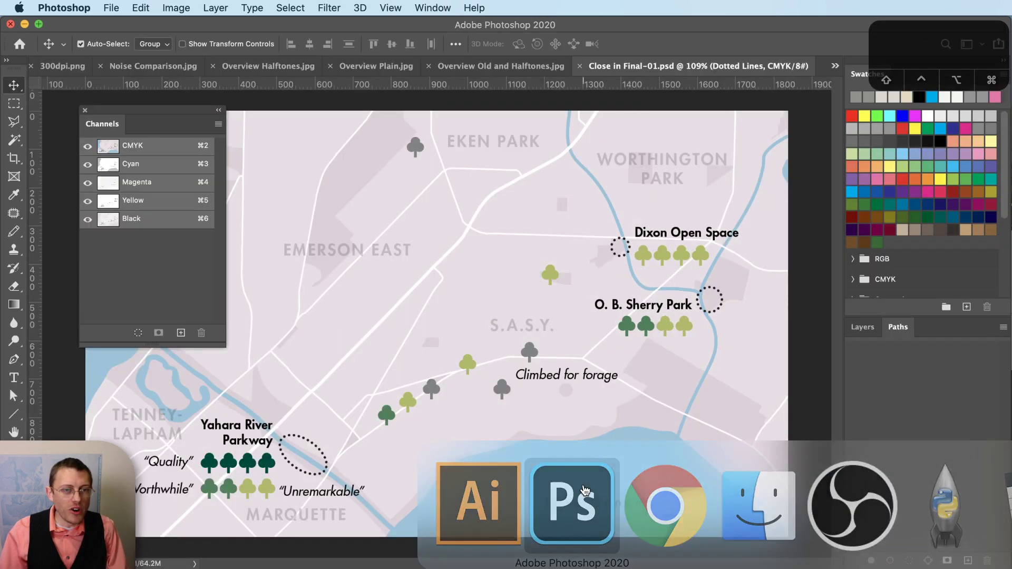
- Close the current document and reopen Close in Final-01.psd from Open Recent
{"action": "key", "text": "super+w"}
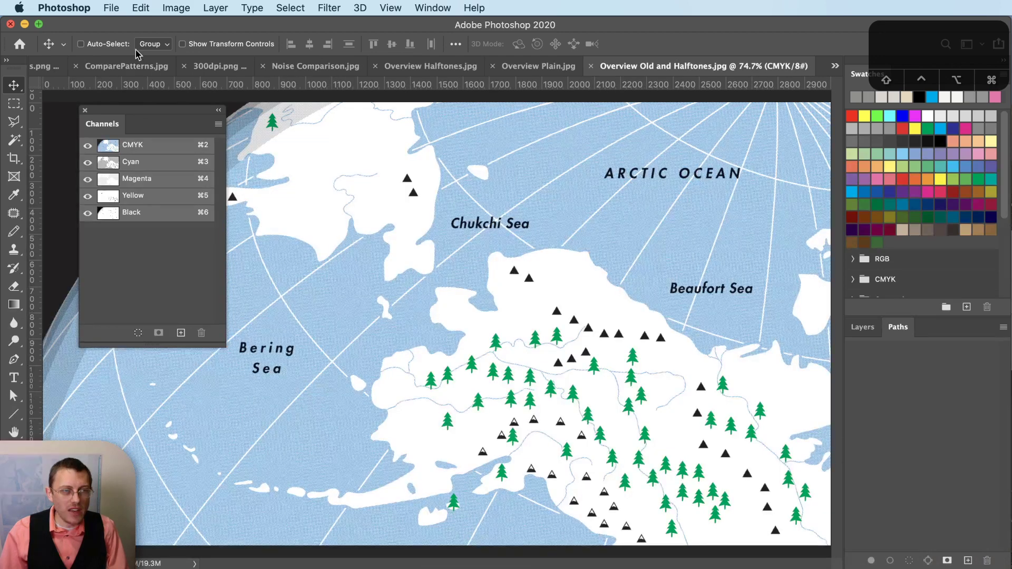
{"action": "left_click", "coordinate": [117, 7]}
{"action": "mouse_move", "coordinate": [174, 79]}
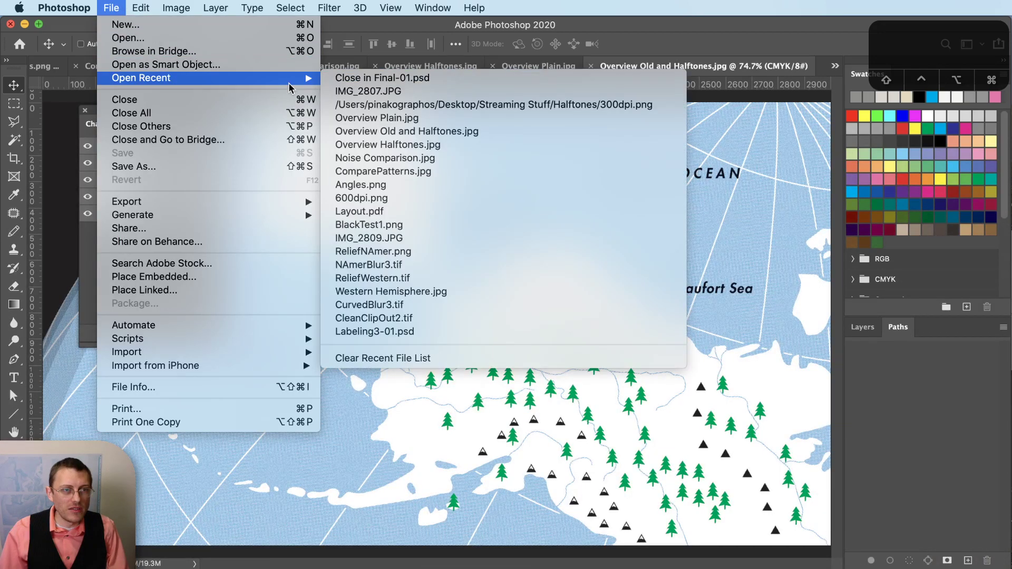
{"action": "left_click", "coordinate": [342, 80]}
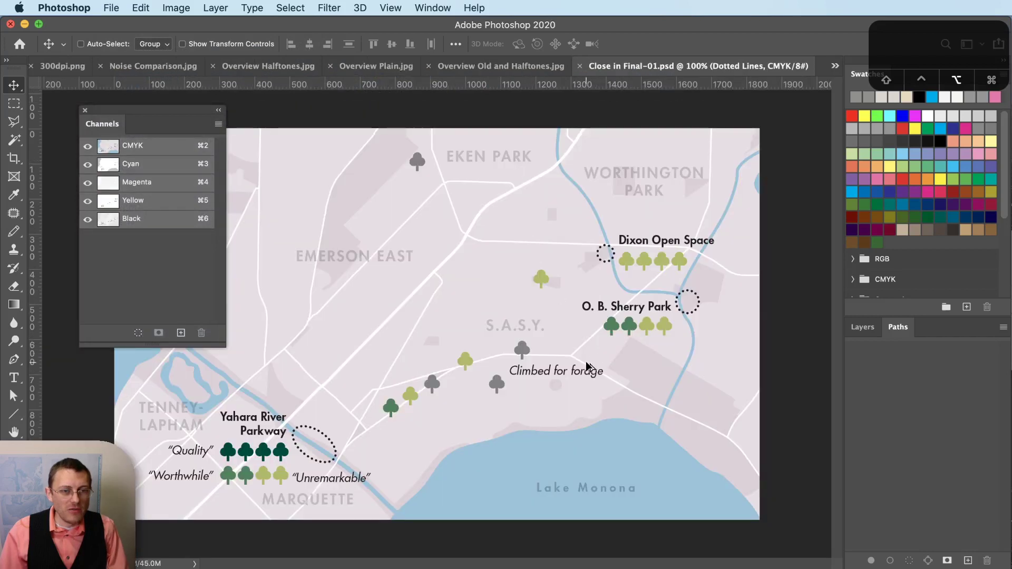
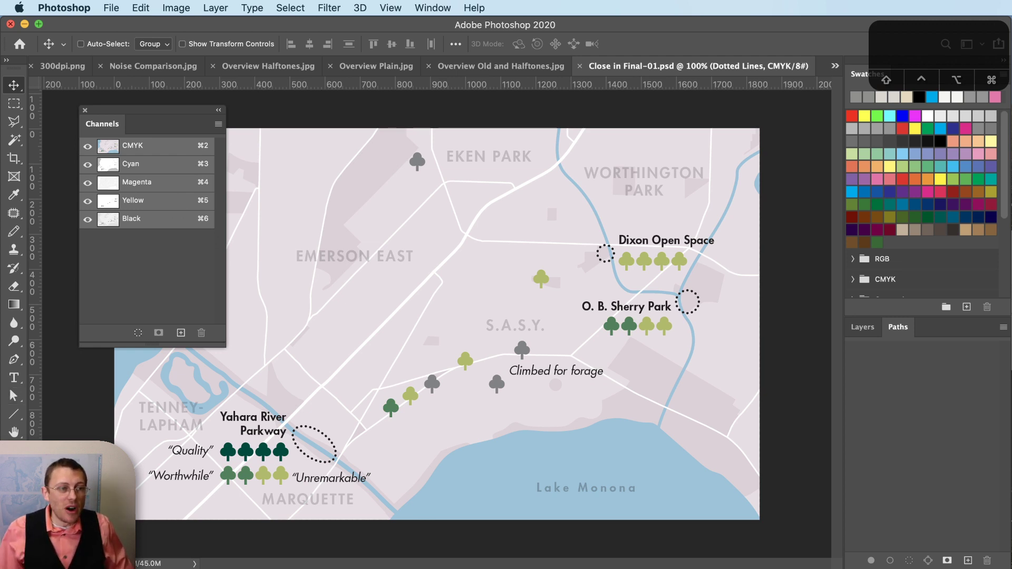
- Zoom in on the Climbed for forage area and view the Cyan and Magenta plates
{"action": "key", "text": "z"}
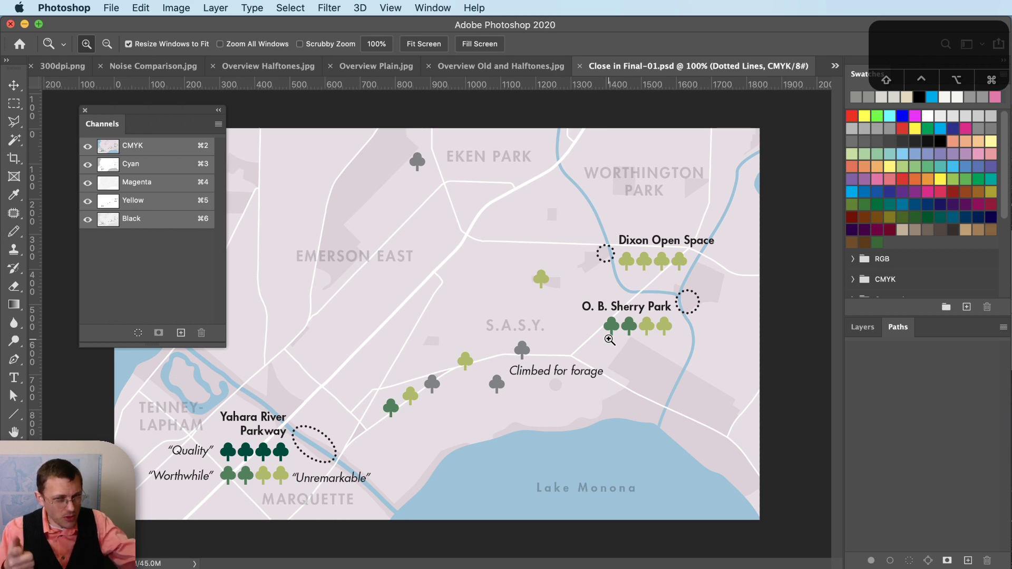
{"action": "left_click", "coordinate": [583, 410]}
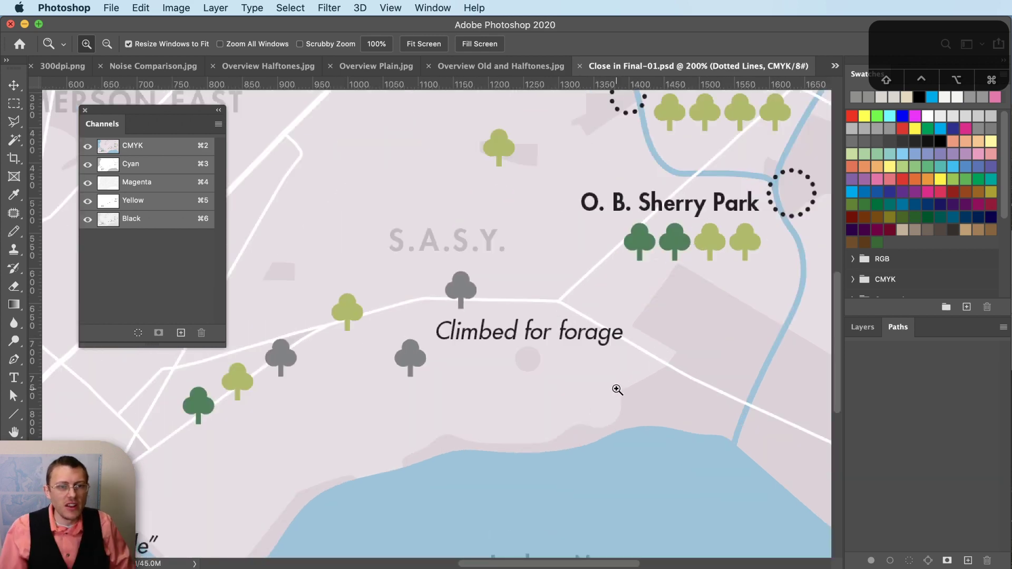
{"action": "left_click", "coordinate": [596, 358]}
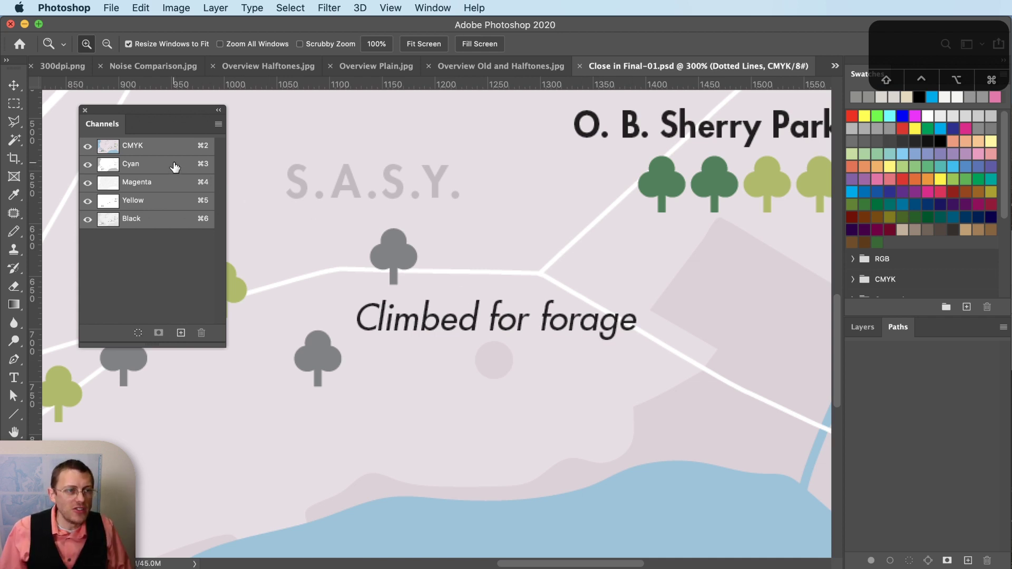
{"action": "left_click", "coordinate": [175, 168]}
{"action": "scroll", "coordinate": [452, 269], "scroll_direction": "down", "scroll_amount": 7}
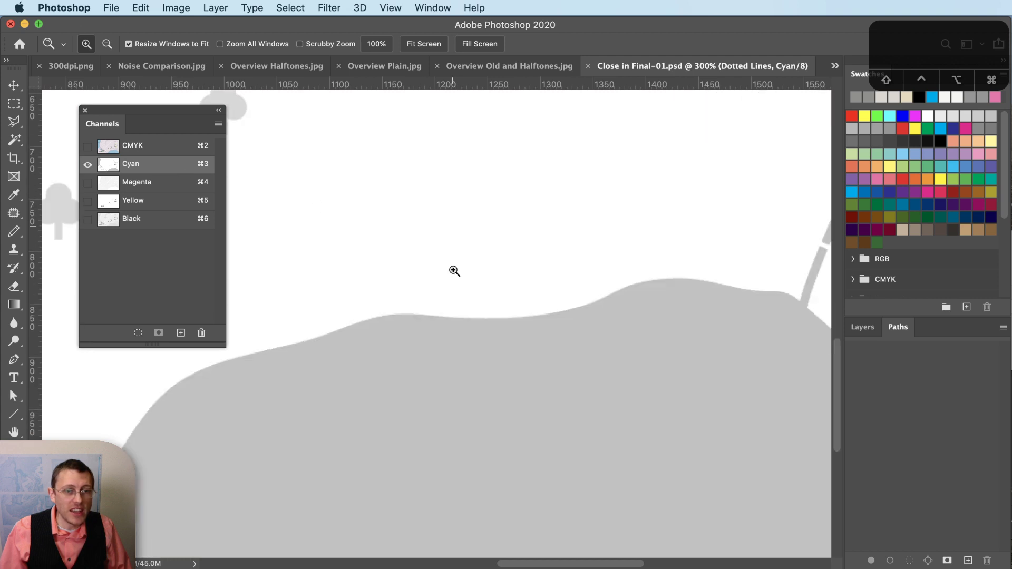
{"action": "scroll", "coordinate": [509, 433], "scroll_direction": "up", "scroll_amount": 8}
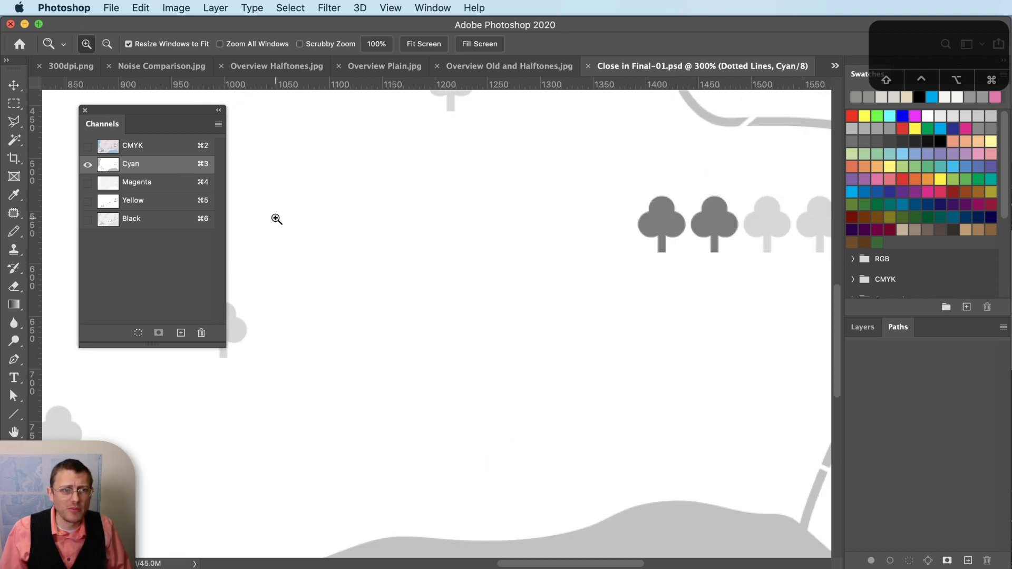
{"action": "left_click", "coordinate": [182, 190]}
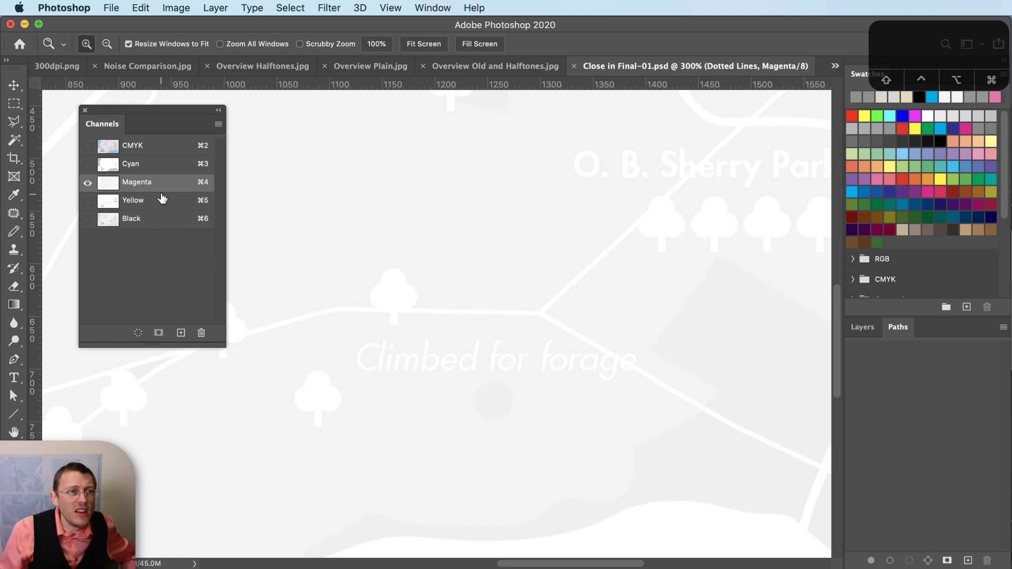
- View the Yellow and Black plates at about 131%, then return to the CMYK composite
{"action": "left_click", "coordinate": [164, 200]}
{"action": "key", "text": "alt"}
{"action": "left_click_drag", "start_coordinate": [605, 311], "coordinate": [545, 332]}
{"action": "left_click", "coordinate": [389, 389]}
{"action": "left_click", "coordinate": [176, 221]}
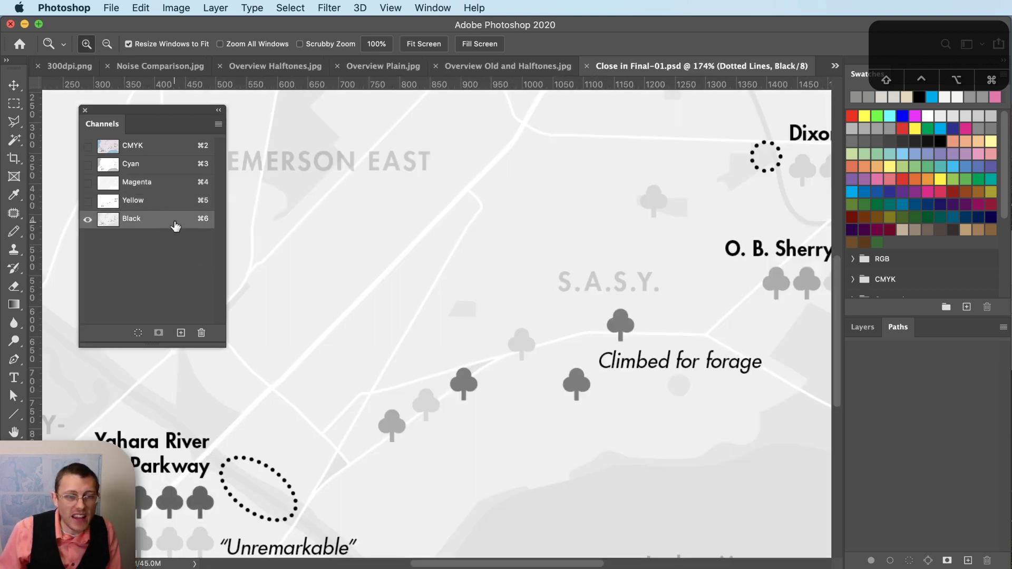
{"action": "key", "text": "alt"}
{"action": "left_click", "coordinate": [434, 282]}
{"action": "left_click", "coordinate": [485, 288]}
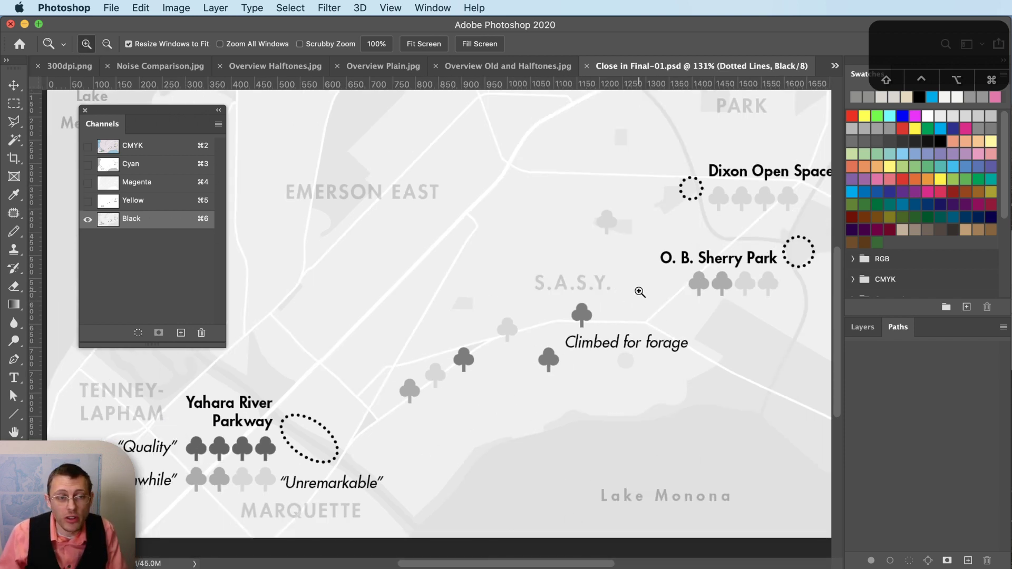
{"action": "left_click", "coordinate": [136, 147]}
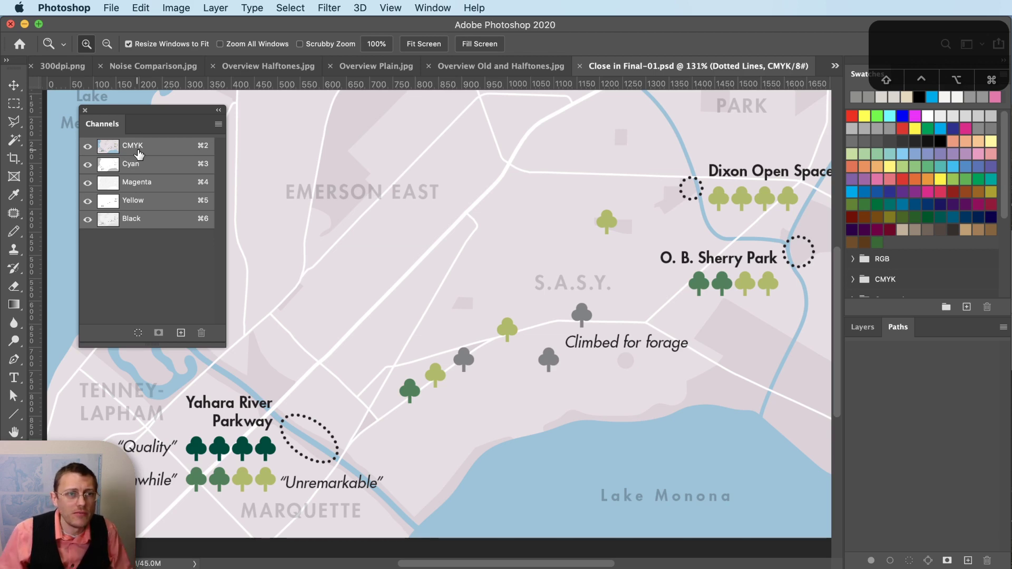
- Close the three Overview reference images without saving changes
{"action": "left_click", "coordinate": [330, 71]}
{"action": "left_click", "coordinate": [878, 325]}
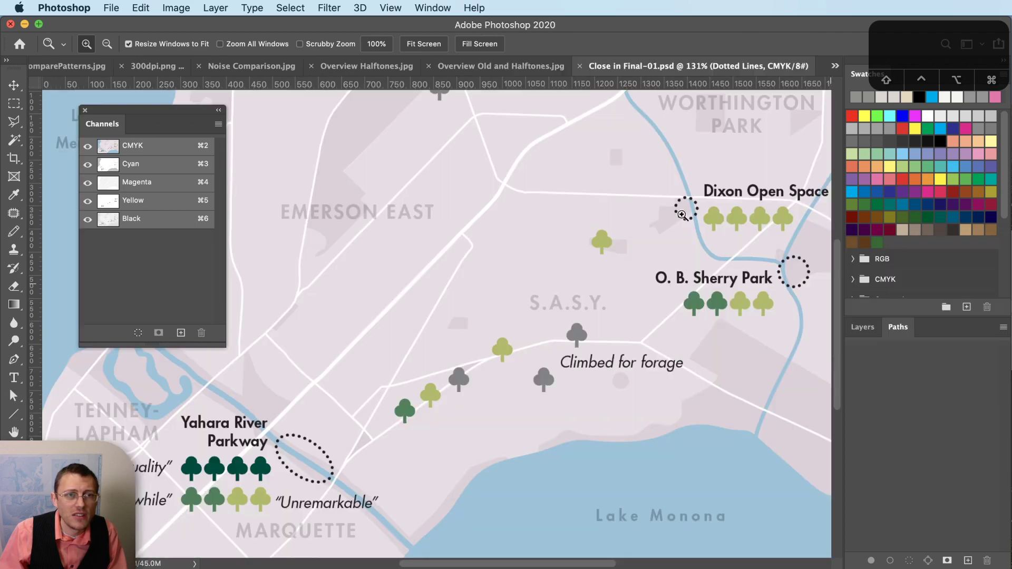
{"action": "left_click", "coordinate": [428, 66]}
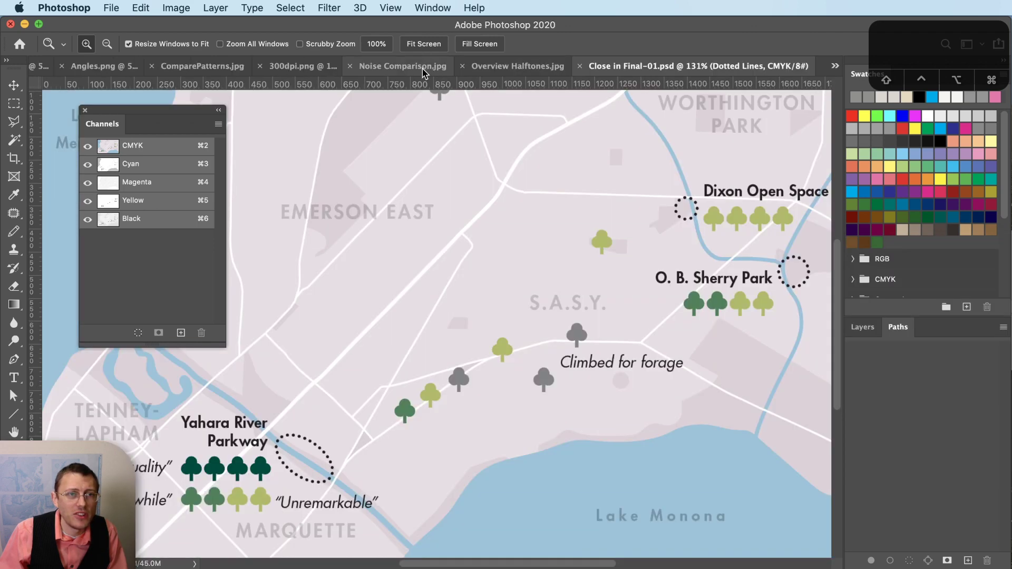
{"action": "left_click", "coordinate": [462, 66]}
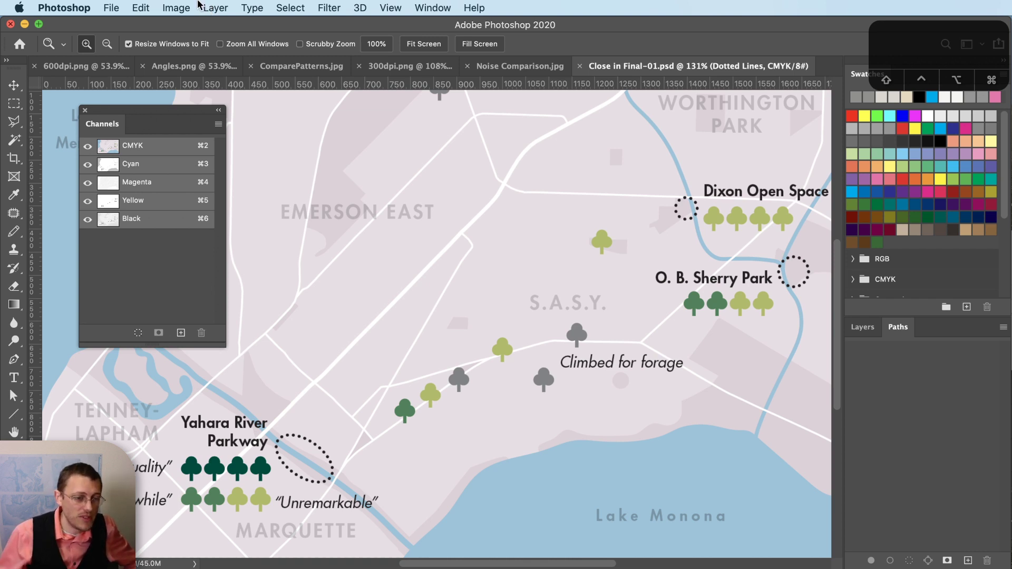
- Duplicate the map as a new document named 'Paste Here'
{"action": "left_click", "coordinate": [215, 8]}
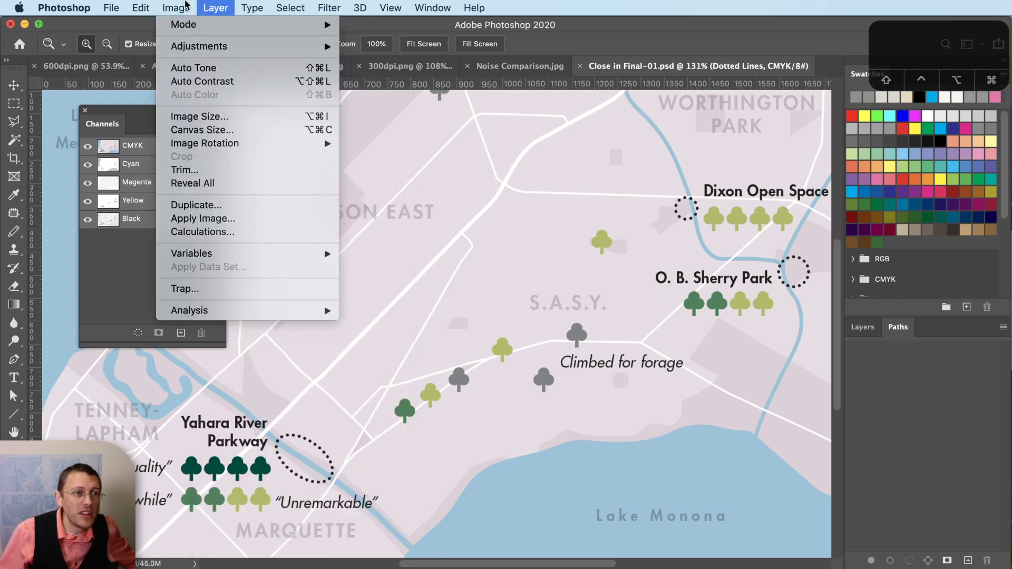
{"action": "left_click", "coordinate": [668, 4]}
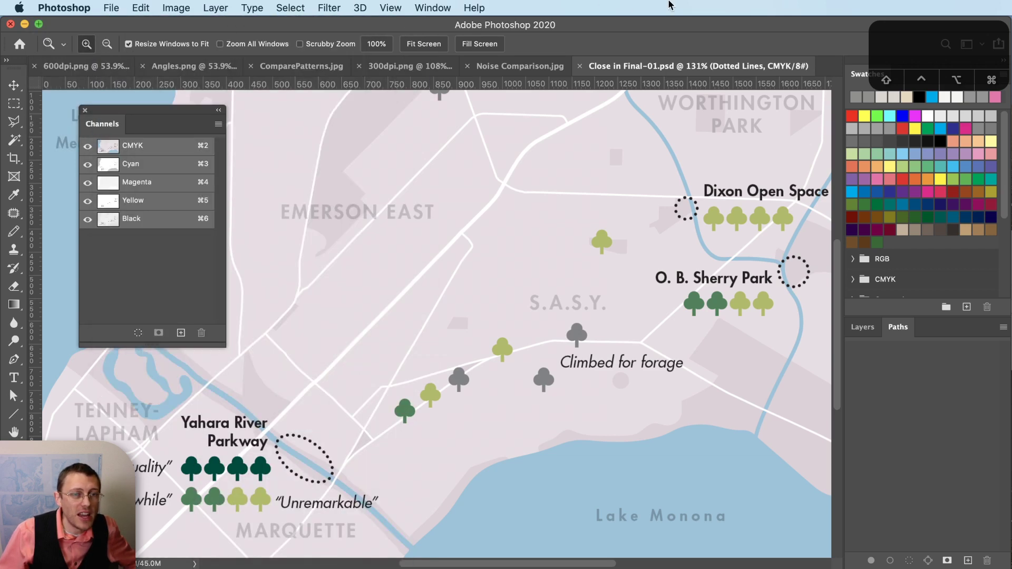
{"action": "left_click", "coordinate": [174, 8]}
{"action": "left_click", "coordinate": [196, 205]}
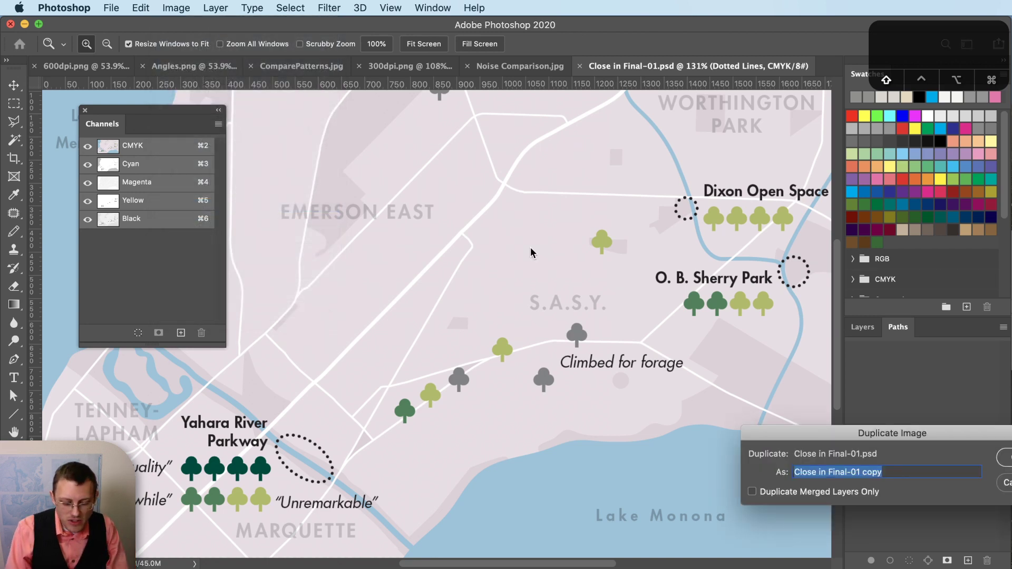
{"action": "type", "text": "Paste Here"}
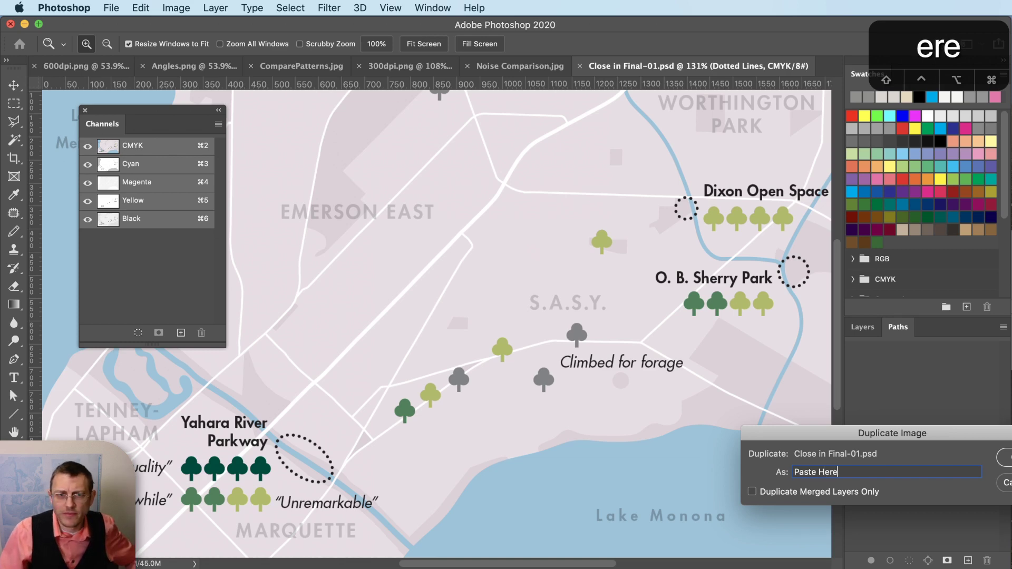
{"action": "key", "text": "Return"}
- Flatten the Paste Here duplicate, then show only the Cyan channel of Close in Final-01.psd
{"action": "left_click", "coordinate": [863, 327]}
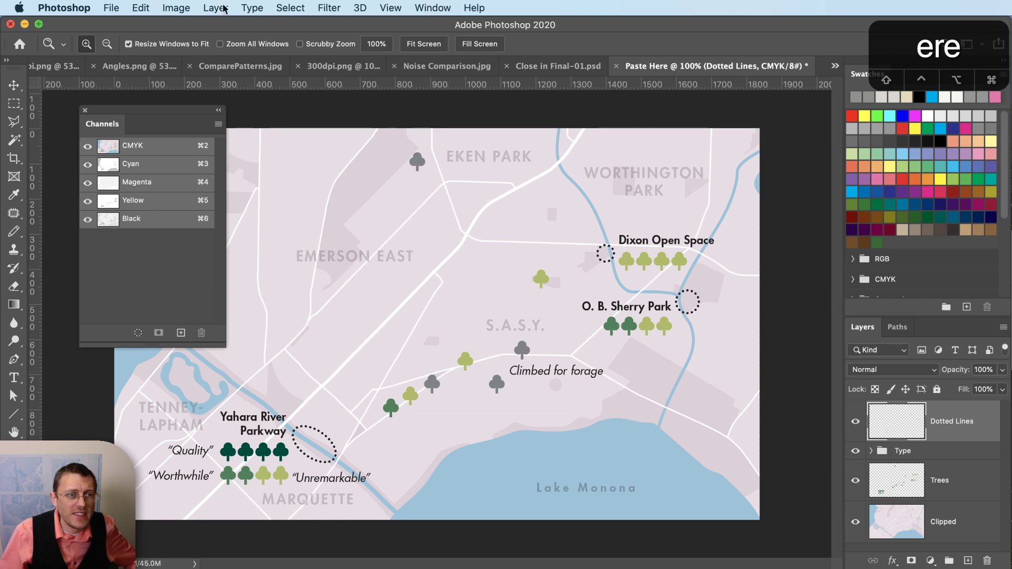
{"action": "left_click", "coordinate": [216, 8]}
{"action": "left_click", "coordinate": [243, 552]}
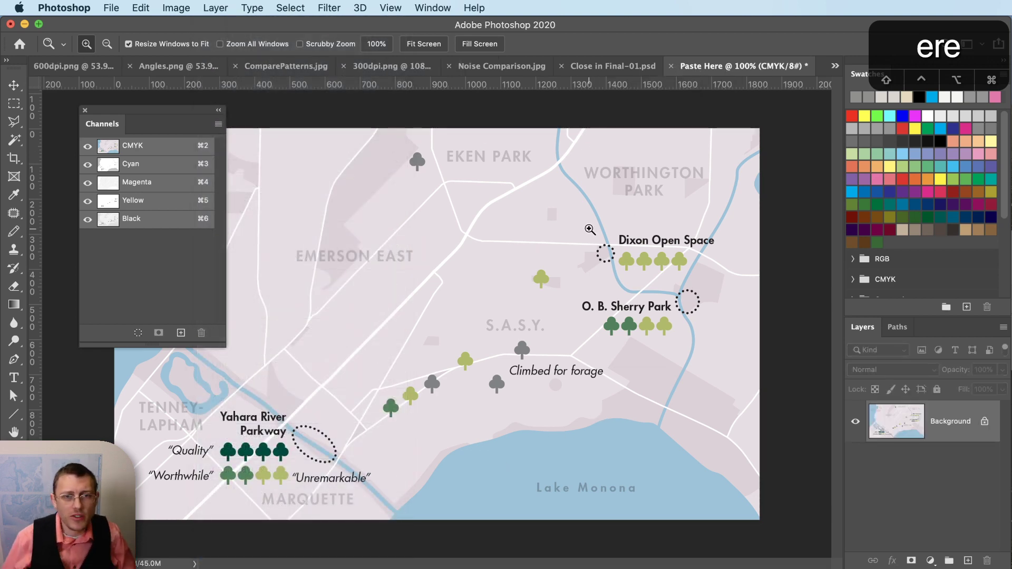
{"action": "left_click", "coordinate": [616, 65]}
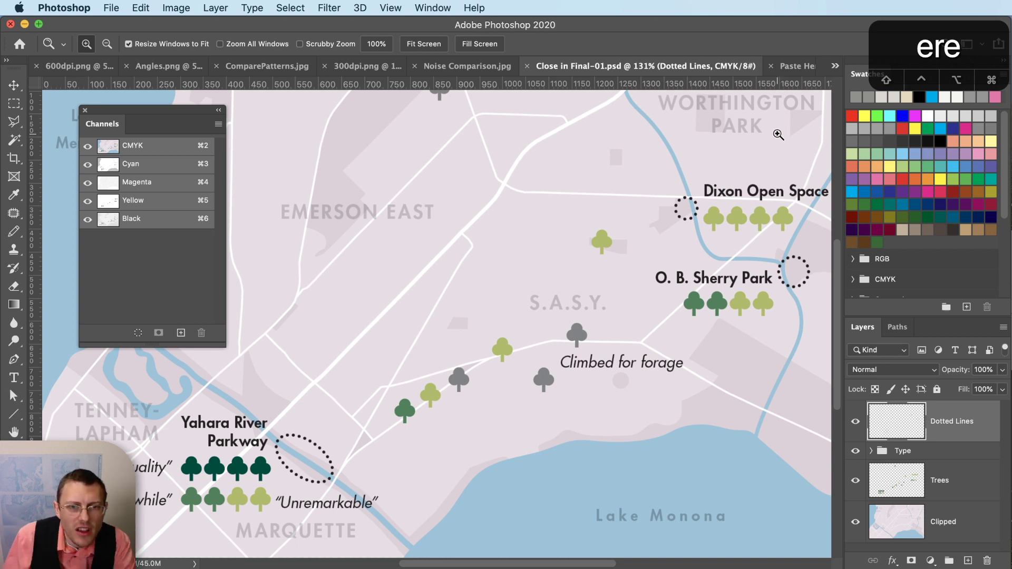
{"action": "left_click", "coordinate": [166, 170]}
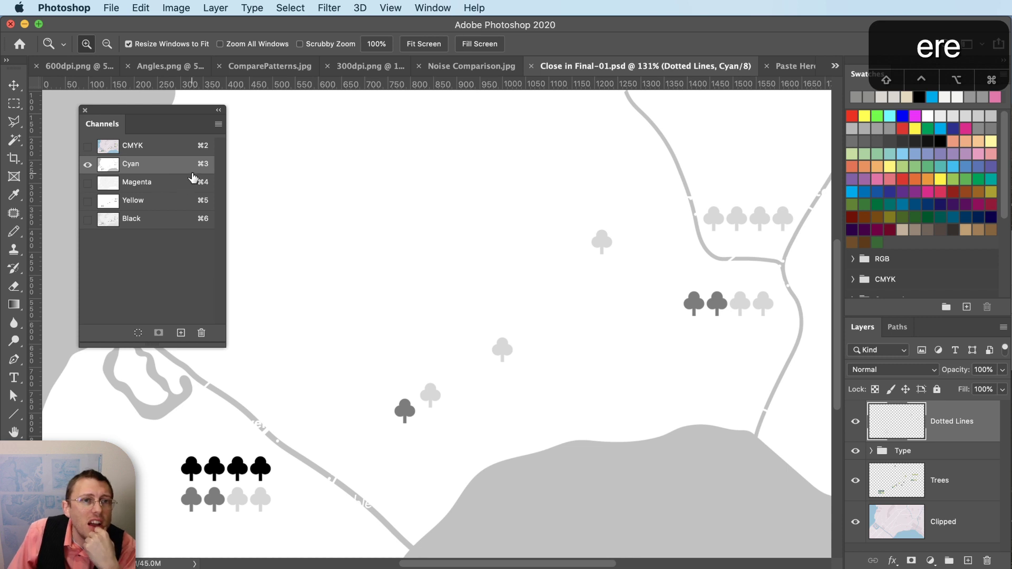
- Start converting the map to Bitmap mode, accepting the layer flatten
{"action": "left_click", "coordinate": [167, 7]}
{"action": "mouse_move", "coordinate": [221, 23]}
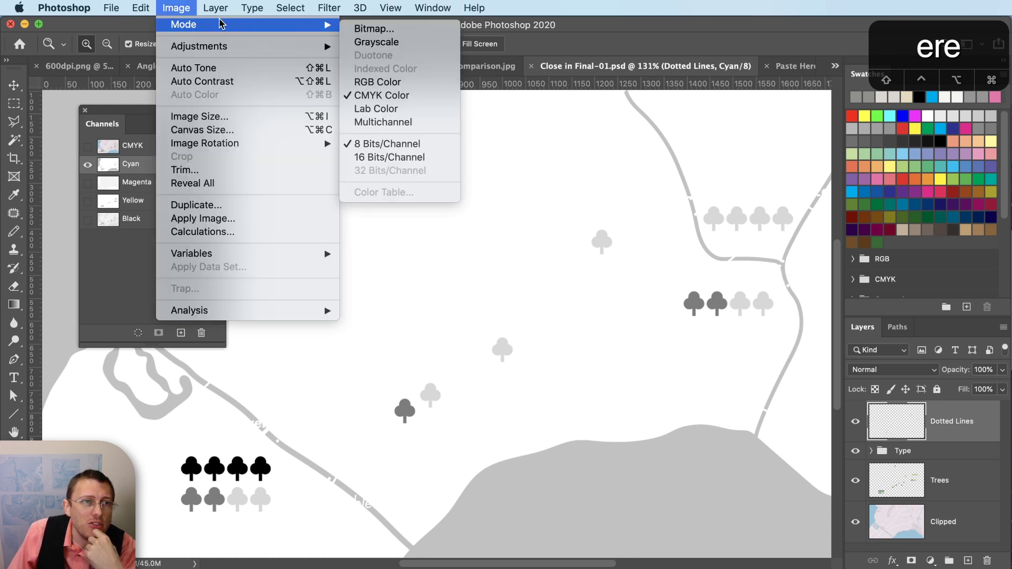
{"action": "left_click", "coordinate": [347, 29]}
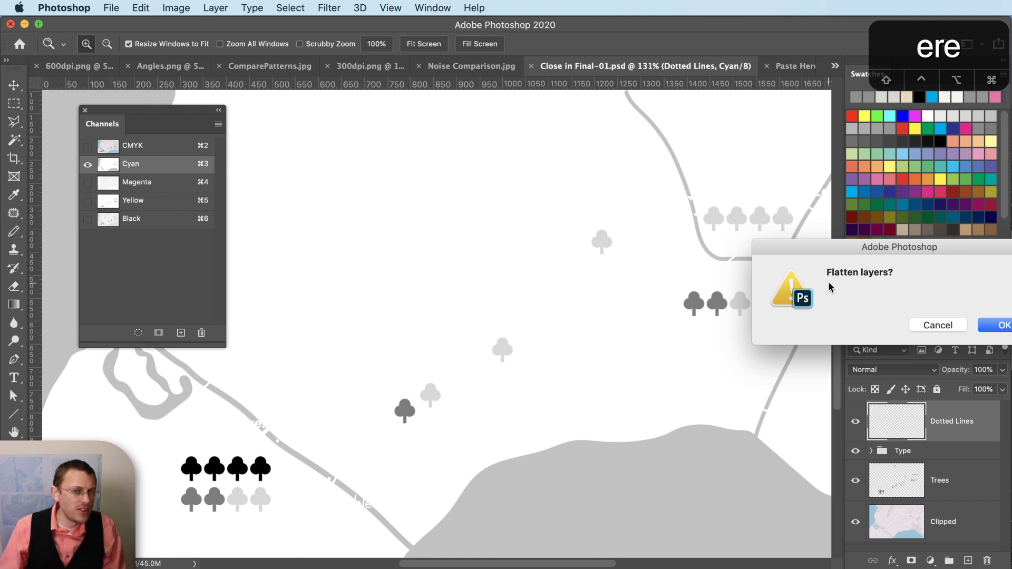
{"action": "left_click", "coordinate": [1004, 324]}
{"action": "left_click_drag", "start_coordinate": [915, 400], "coordinate": [803, 235]}
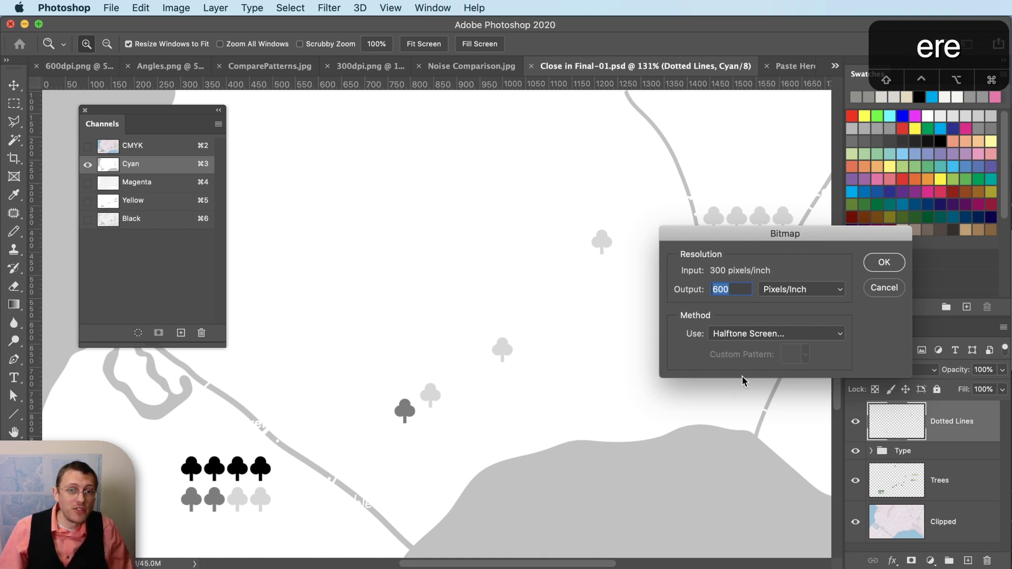
- Convert to a 300 ppi Halftone Screen bitmap at 90 lines per inch
{"action": "left_click", "coordinate": [717, 291]}
{"action": "type", "text": "3"}
{"action": "double_click", "coordinate": [749, 285]}
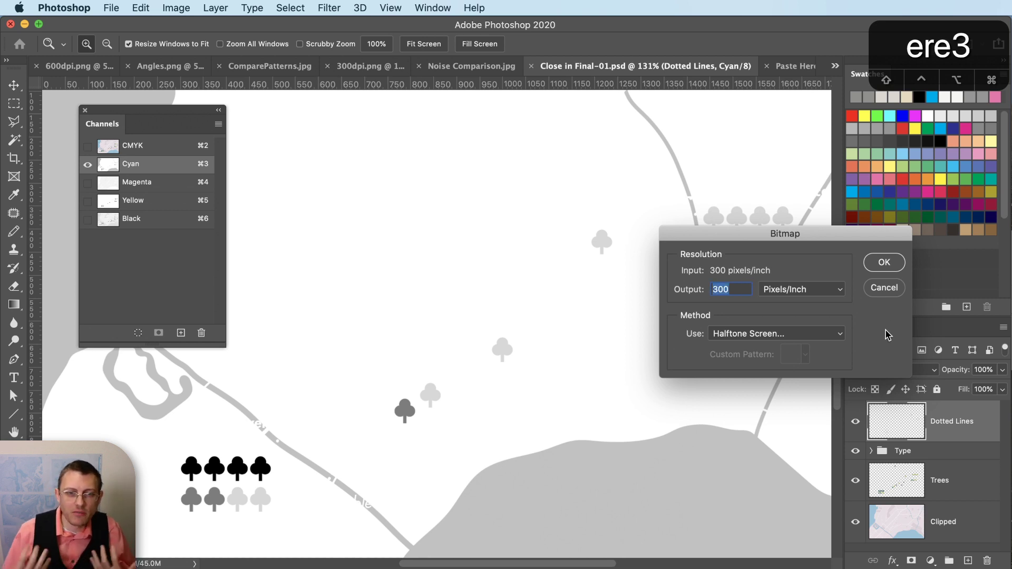
{"action": "left_click", "coordinate": [757, 339]}
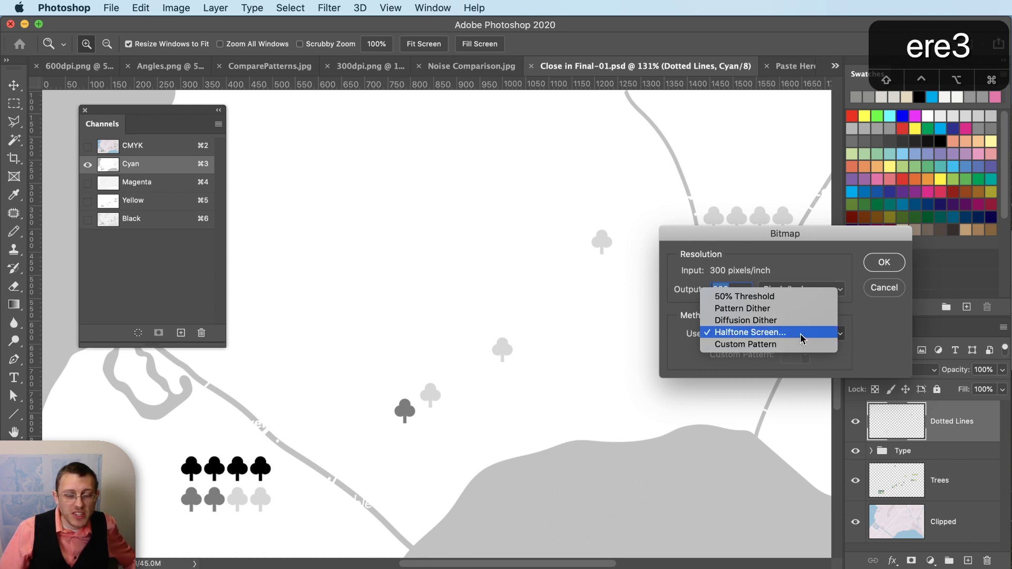
{"action": "left_click", "coordinate": [801, 334]}
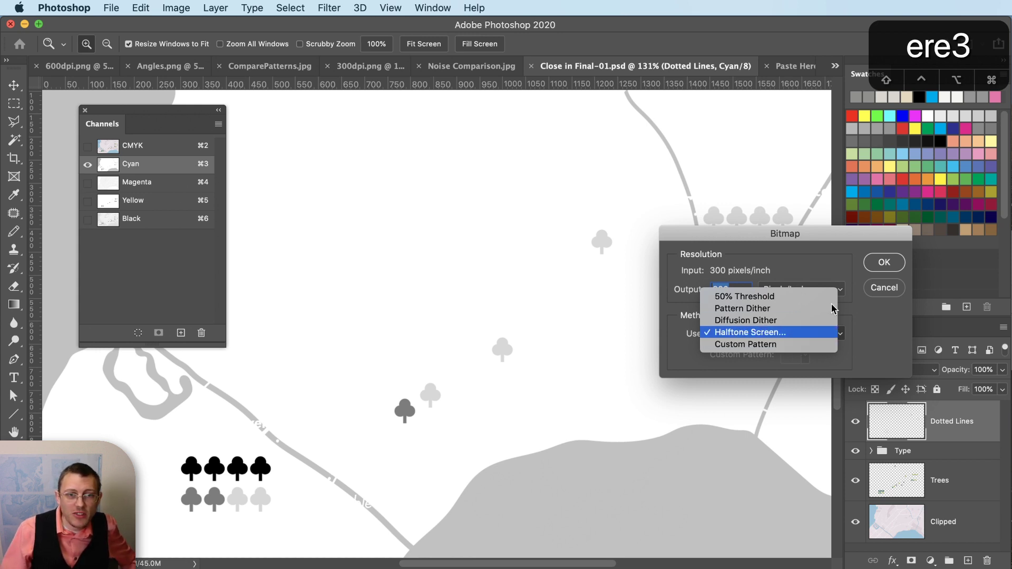
{"action": "left_click", "coordinate": [897, 262]}
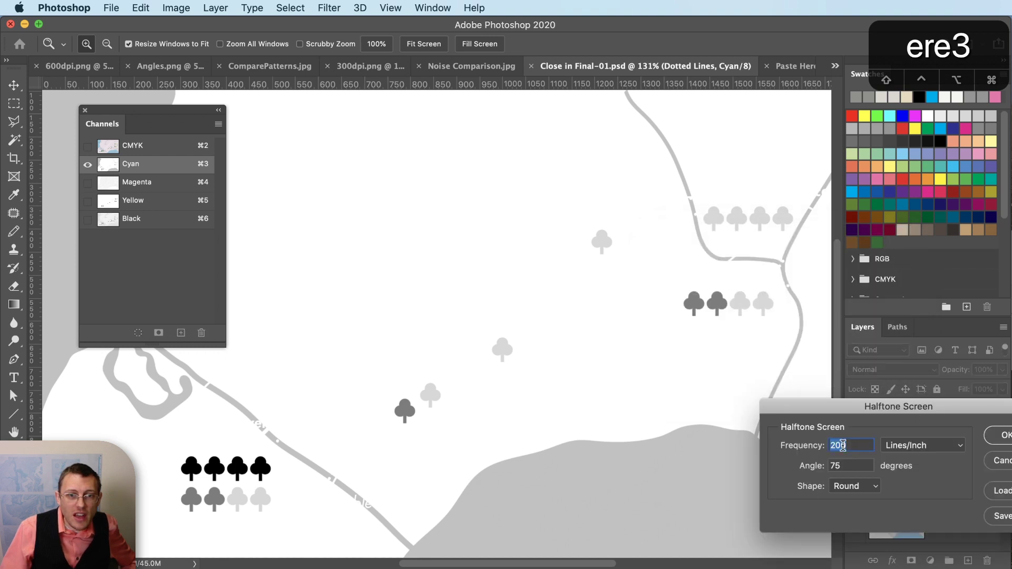
{"action": "type", "text": "90"}
{"action": "key", "text": "Tab"}
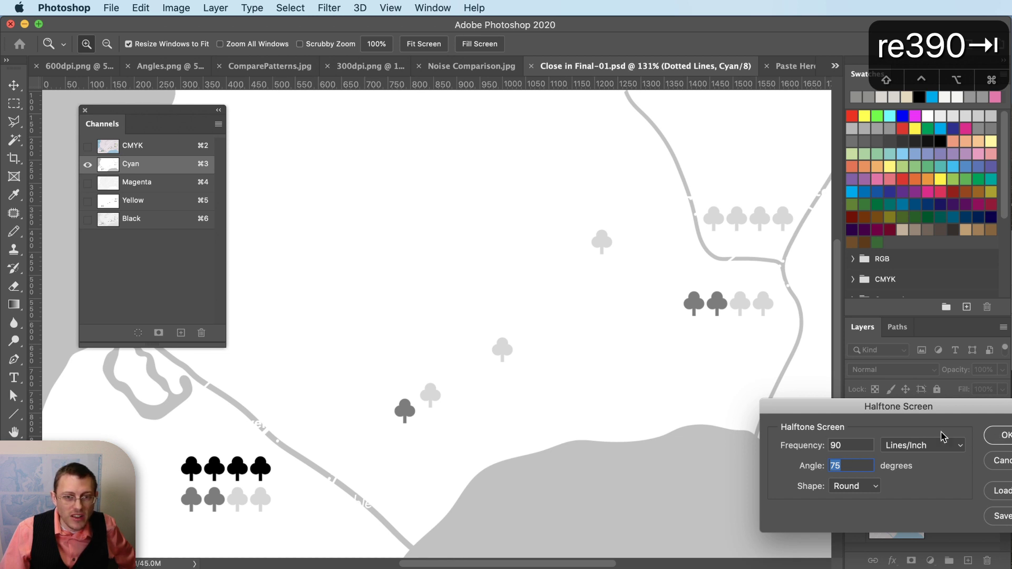
{"action": "left_click", "coordinate": [1008, 435]}
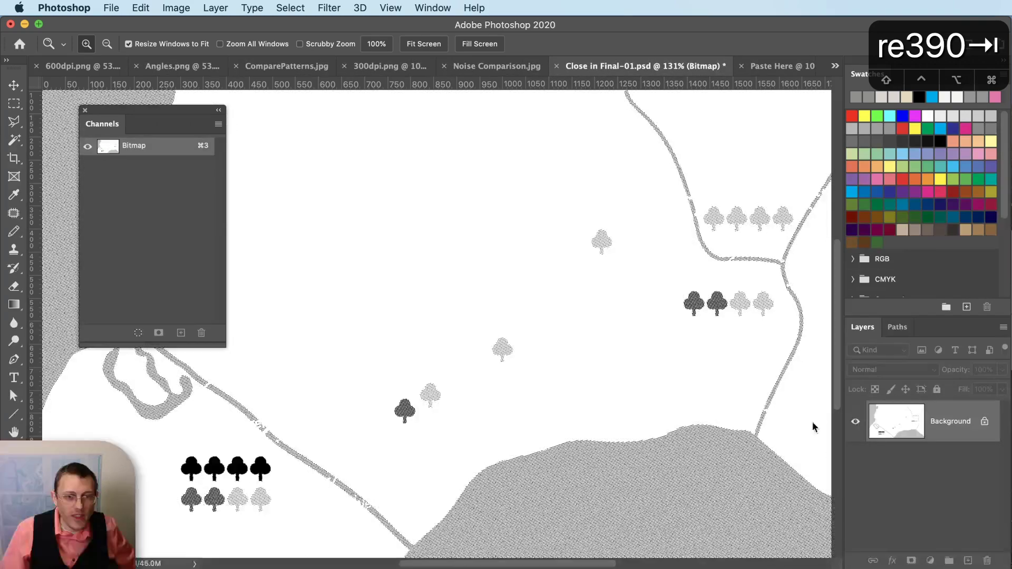
- Zoom in on the trees and terrain edge to inspect the halftone dots, then view the whole map
{"action": "mouse_move", "coordinate": [672, 468]}
{"action": "left_mouse_down"}
{"action": "mouse_move", "coordinate": [671, 481]}
{"action": "mouse_move", "coordinate": [662, 475]}
{"action": "left_mouse_up"}
{"action": "left_click_drag", "start_coordinate": [258, 382], "coordinate": [258, 382]}
{"action": "left_click_drag", "start_coordinate": [572, 296], "coordinate": [571, 297]}
{"action": "left_click_drag", "start_coordinate": [260, 396], "coordinate": [260, 396]}
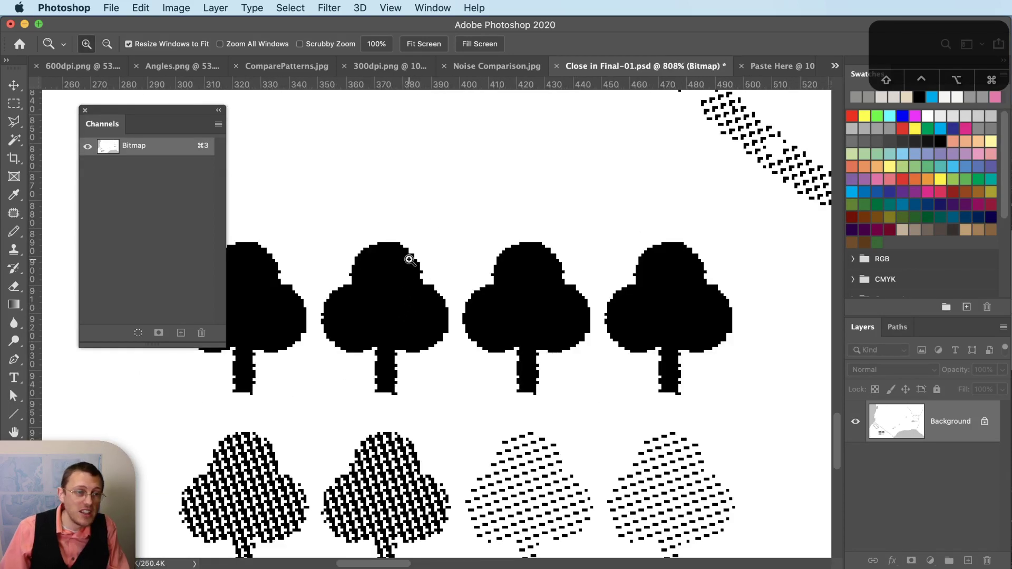
{"action": "left_click", "coordinate": [473, 312], "text": "alt"}
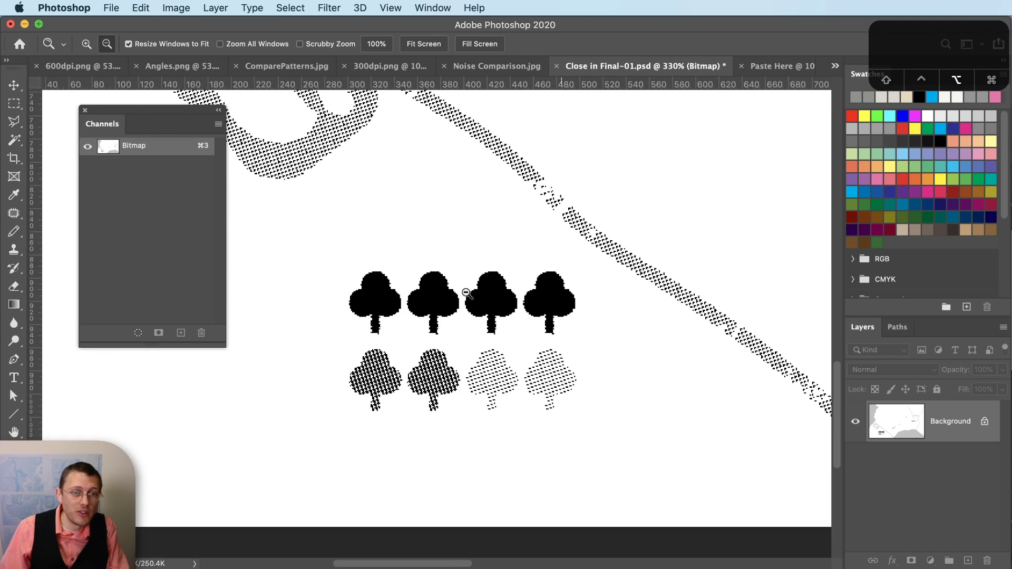
{"action": "left_click", "coordinate": [379, 312], "text": "alt"}
{"action": "left_click", "coordinate": [455, 313]}
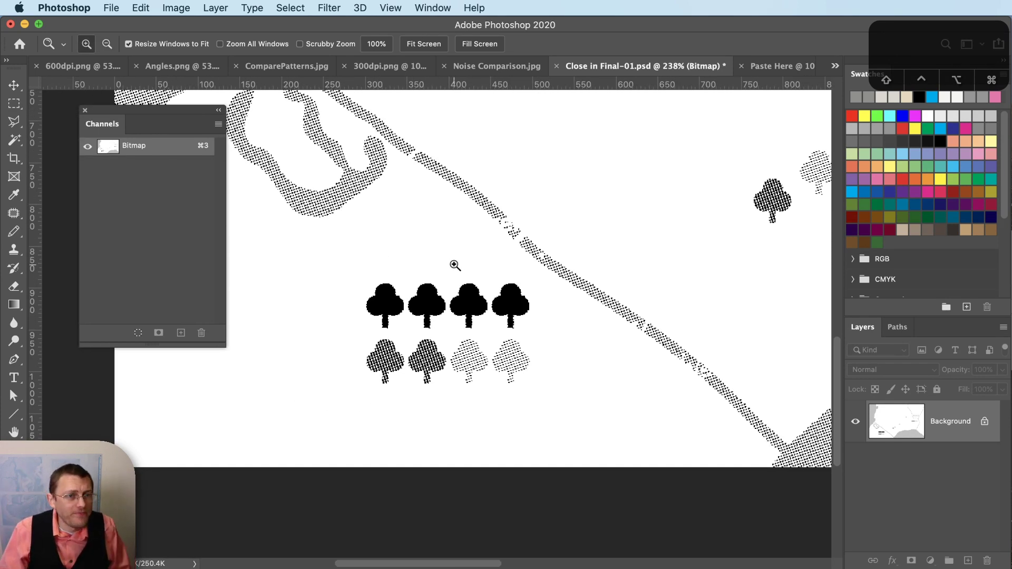
{"action": "left_click", "coordinate": [378, 303], "text": "alt"}
{"action": "left_click", "coordinate": [377, 303], "text": "alt"}
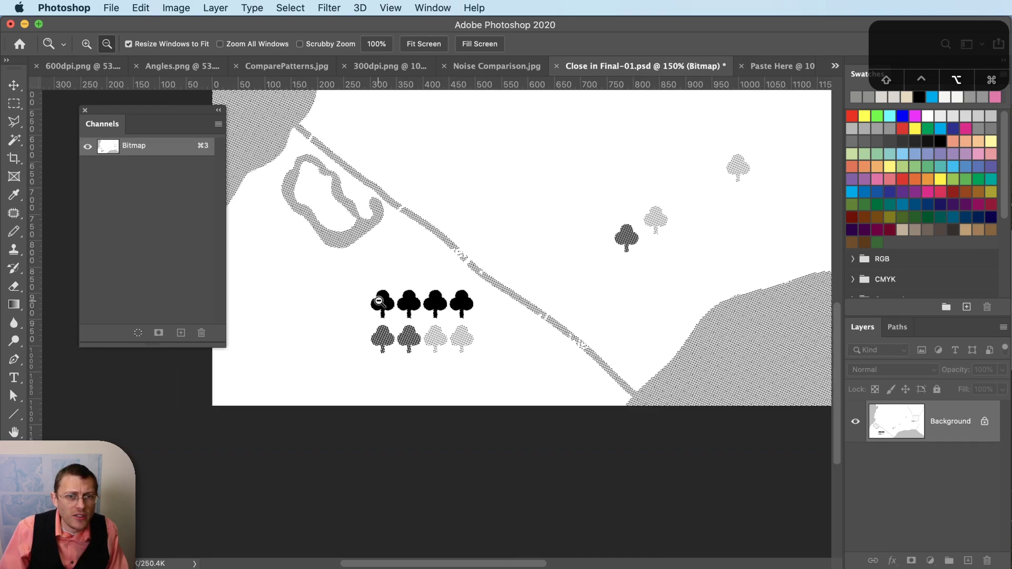
{"action": "left_click", "coordinate": [503, 291], "text": "alt"}
{"action": "left_click", "coordinate": [507, 303]}
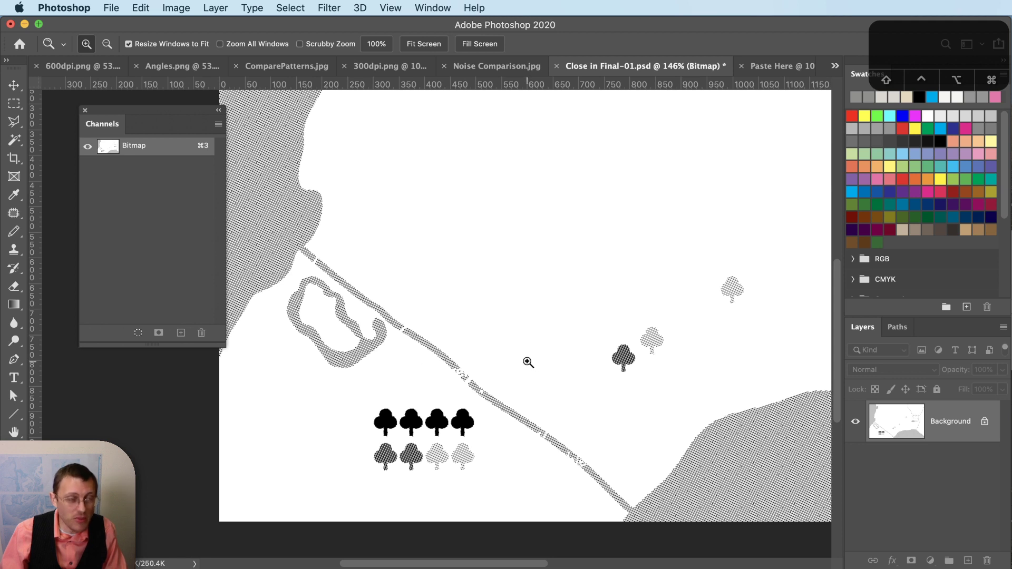
- Copy the entire halftone bitmap and switch to the Paste Here document
{"action": "key", "text": "super+a"}
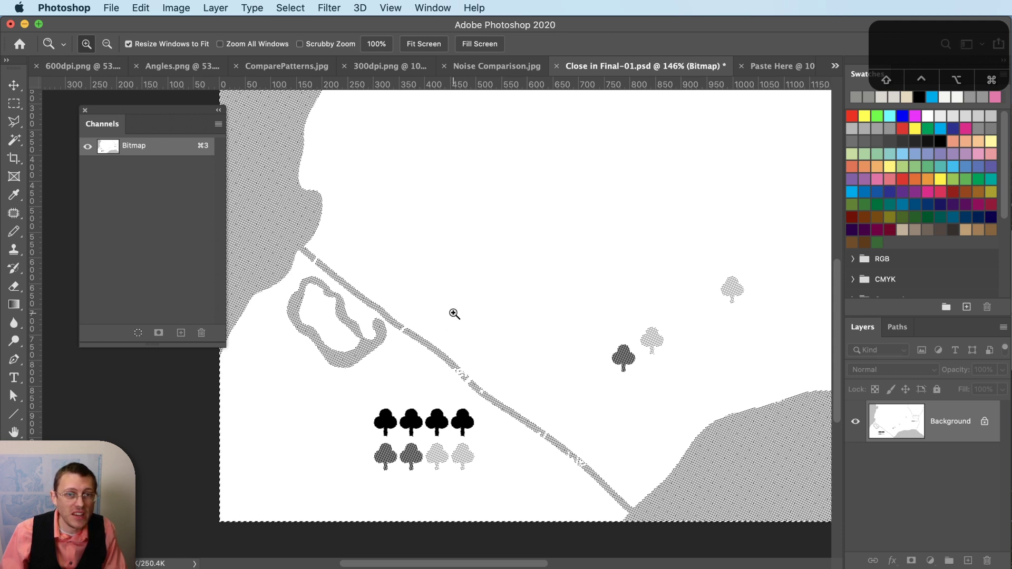
{"action": "key", "text": "super+c"}
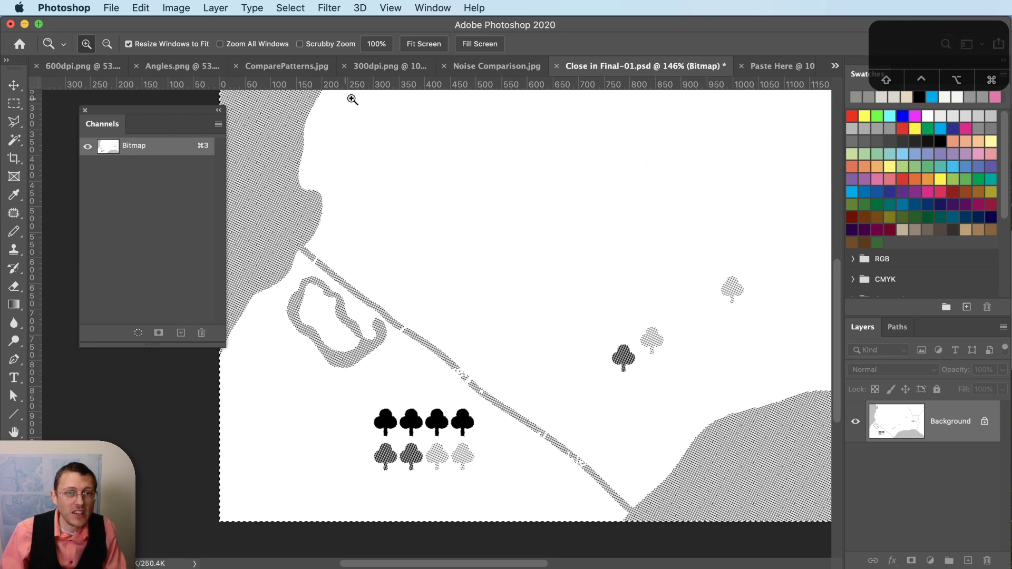
{"action": "left_click", "coordinate": [765, 67]}
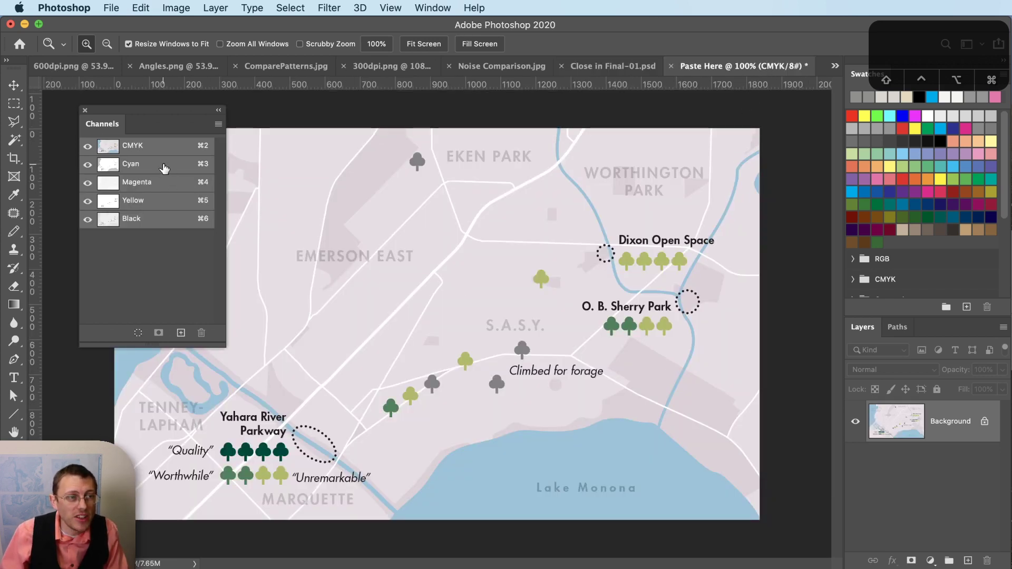
- Paste the halftone into Paste Here's Cyan channel, undo to check the composite, then paste it again
{"action": "left_click", "coordinate": [164, 168]}
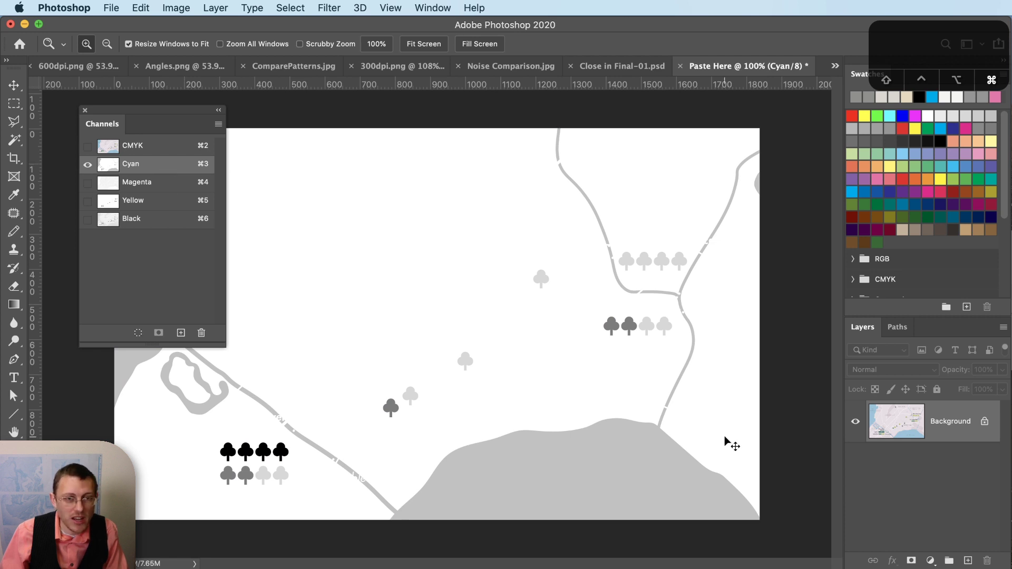
{"action": "key", "text": "super+v"}
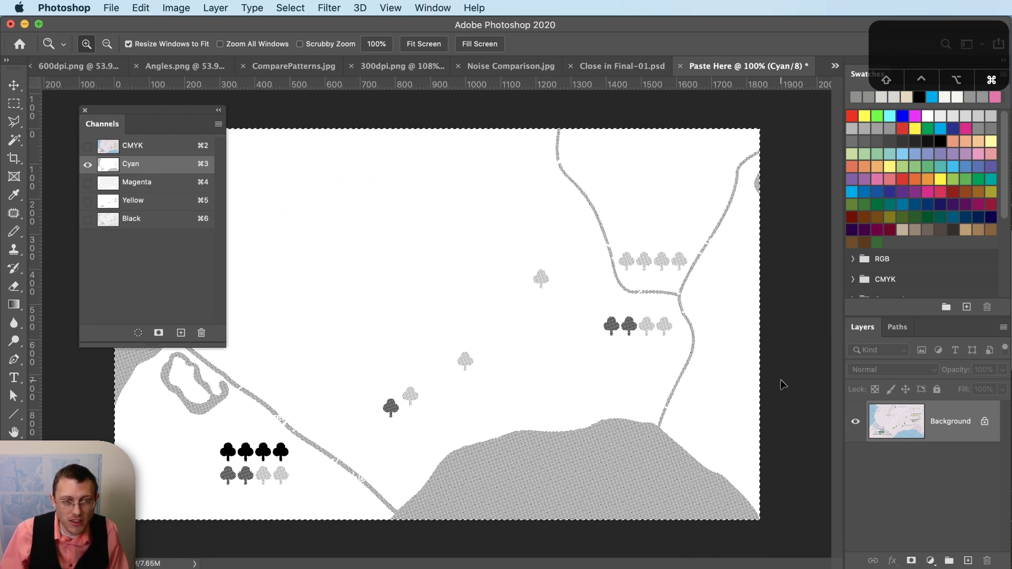
{"action": "key", "text": "super+z"}
{"action": "key", "text": "super+z"}
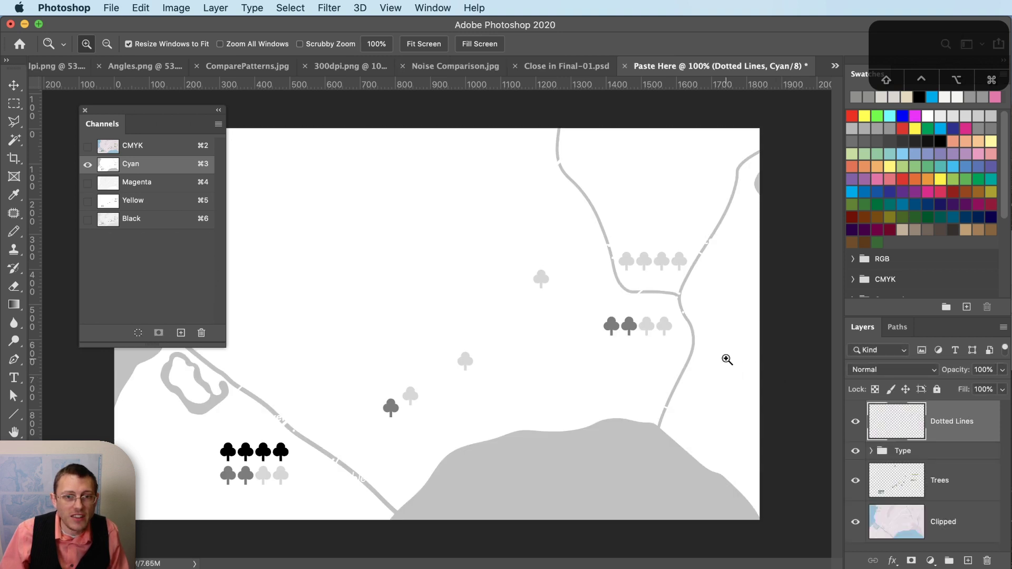
{"action": "left_click", "coordinate": [87, 146]}
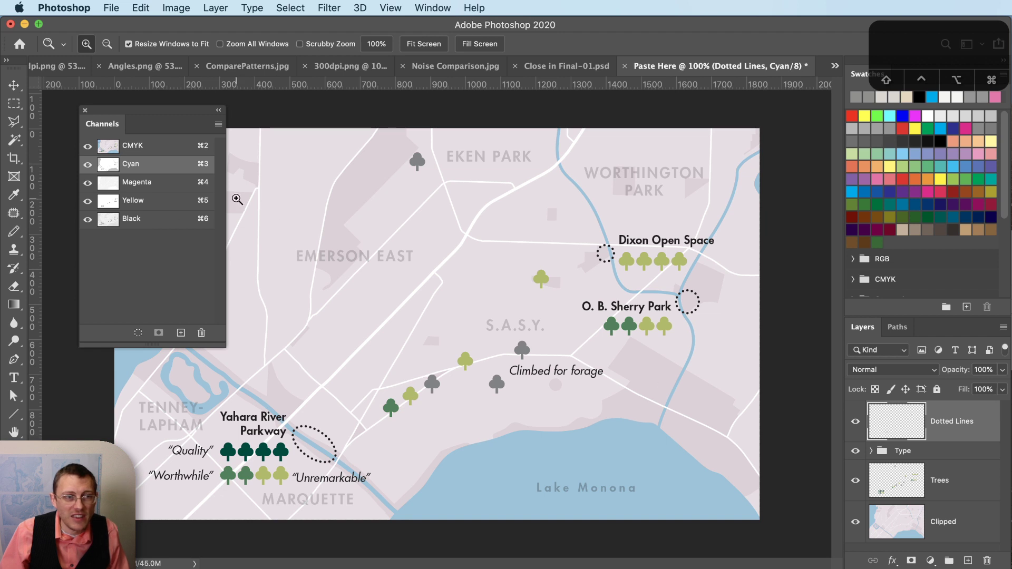
{"action": "left_click", "coordinate": [142, 164]}
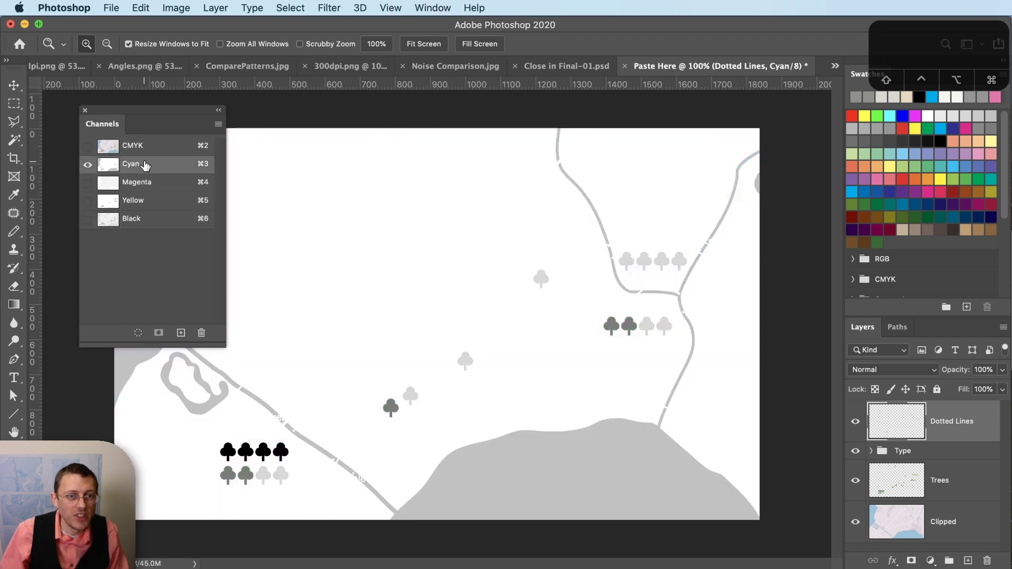
{"action": "key", "text": "super+v"}
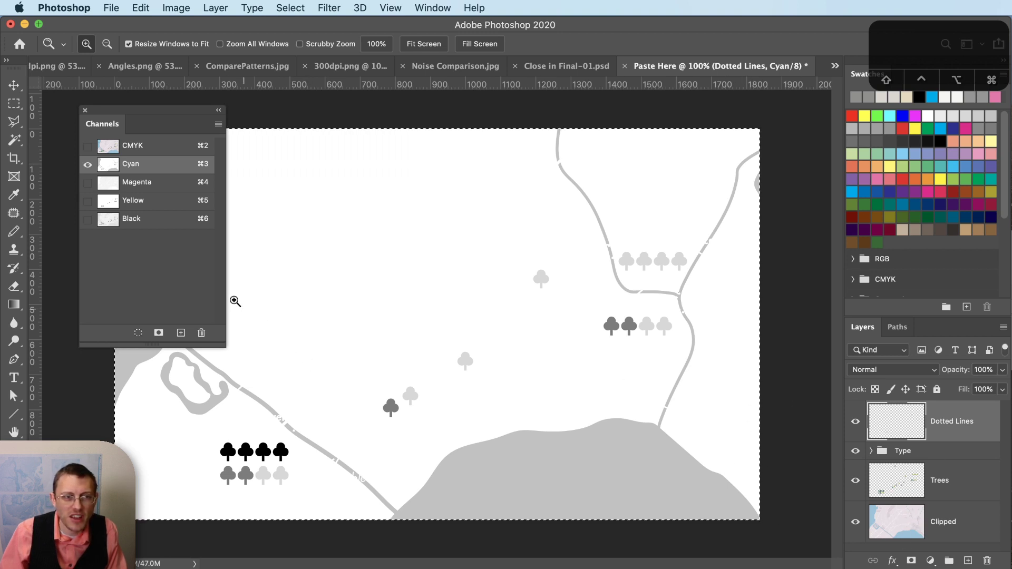
{"action": "left_click", "coordinate": [216, 7]}
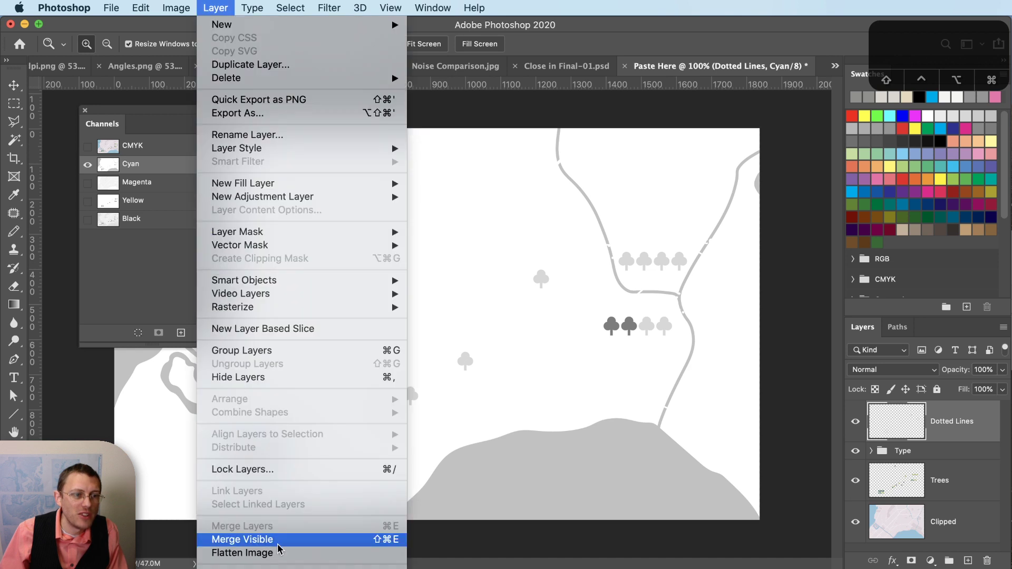
- Flatten Paste Here and inspect the cyan halftone dots around Lake Monona in the composite
{"action": "left_click", "coordinate": [264, 553]}
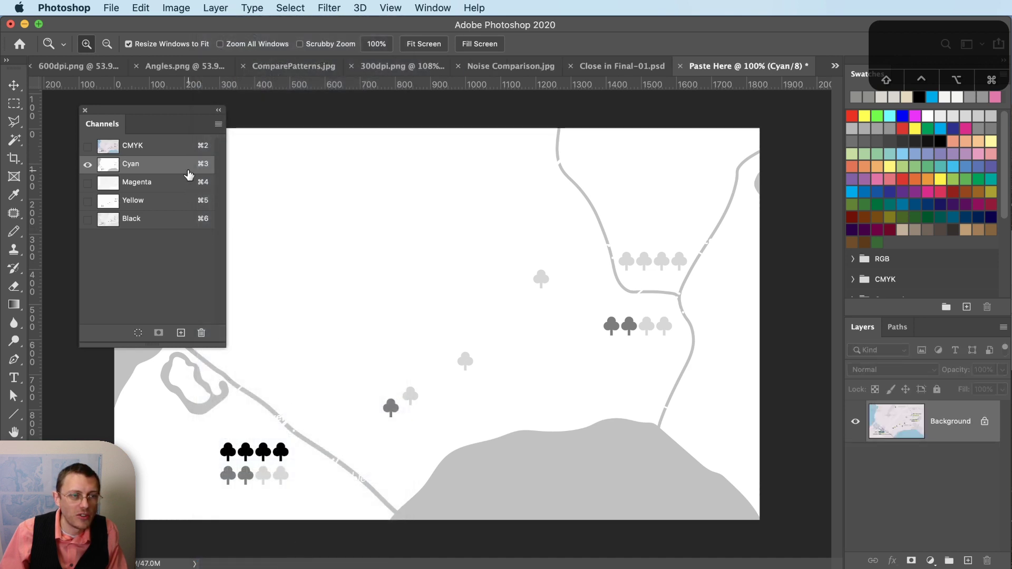
{"action": "left_click", "coordinate": [89, 146]}
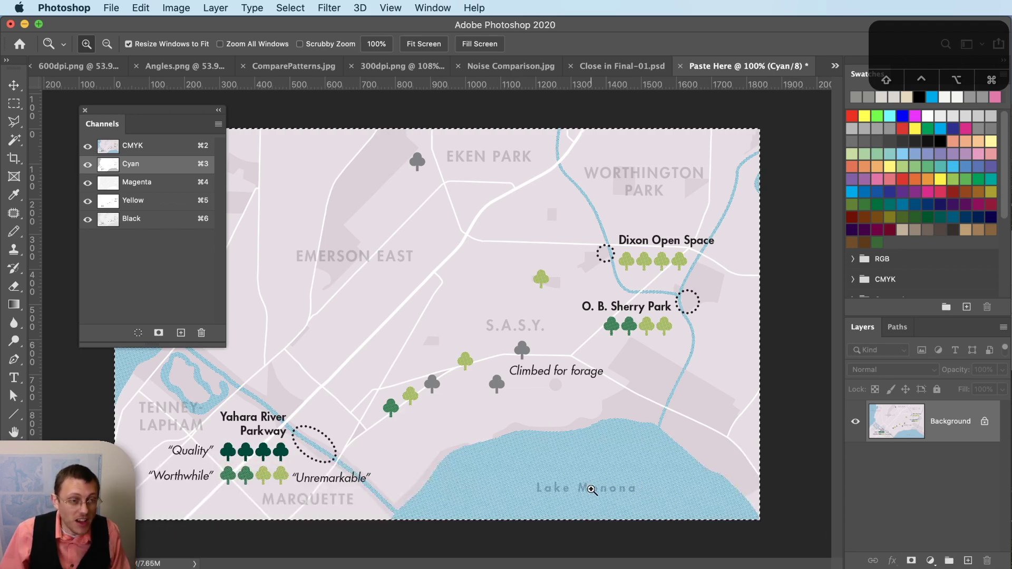
{"action": "left_click_drag", "start_coordinate": [576, 488], "coordinate": [574, 492]}
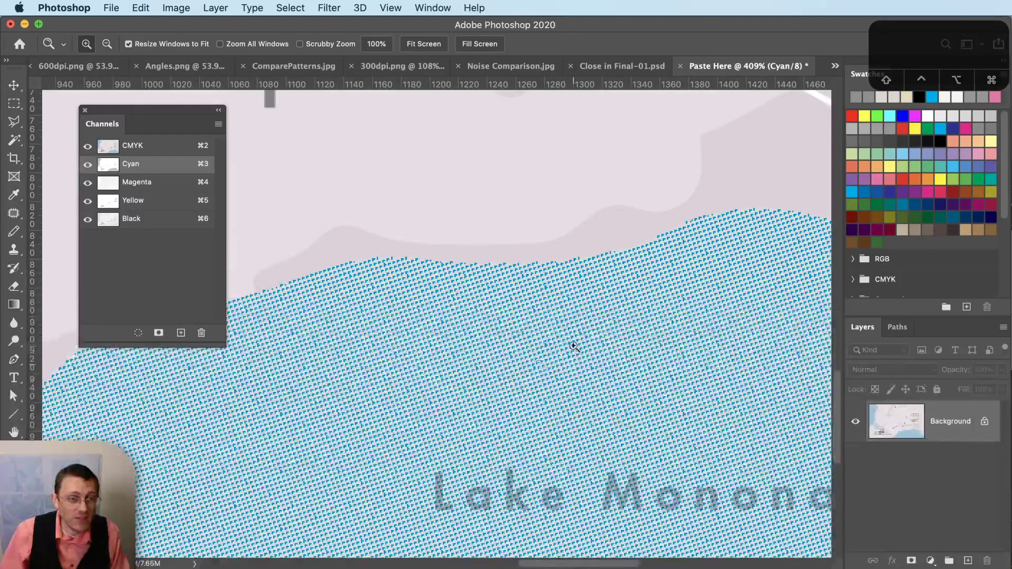
{"action": "left_click", "coordinate": [617, 389], "text": "alt"}
{"action": "scroll", "coordinate": [612, 390], "scroll_direction": "up", "scroll_amount": 3}
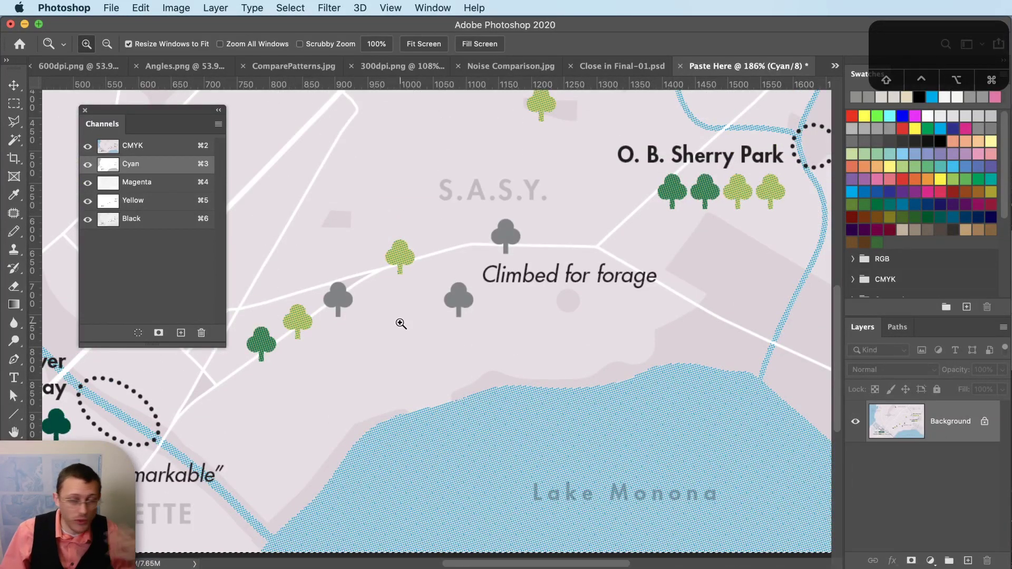
- Undo Close in Final's bitmap conversion to restore colour, and show only its Black channel
{"action": "left_click", "coordinate": [653, 72]}
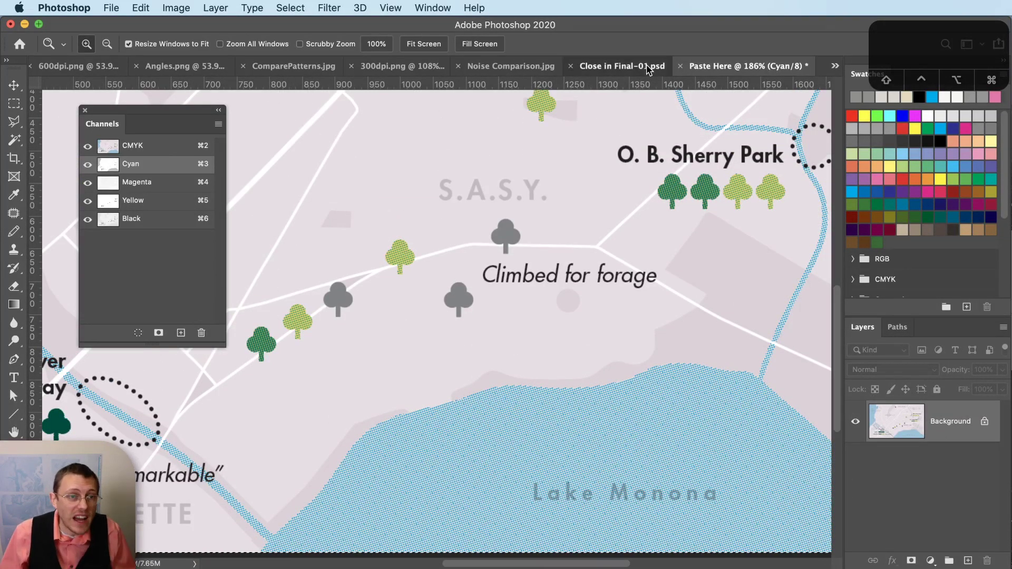
{"action": "key", "text": "super+z"}
{"action": "key", "text": "super+z"}
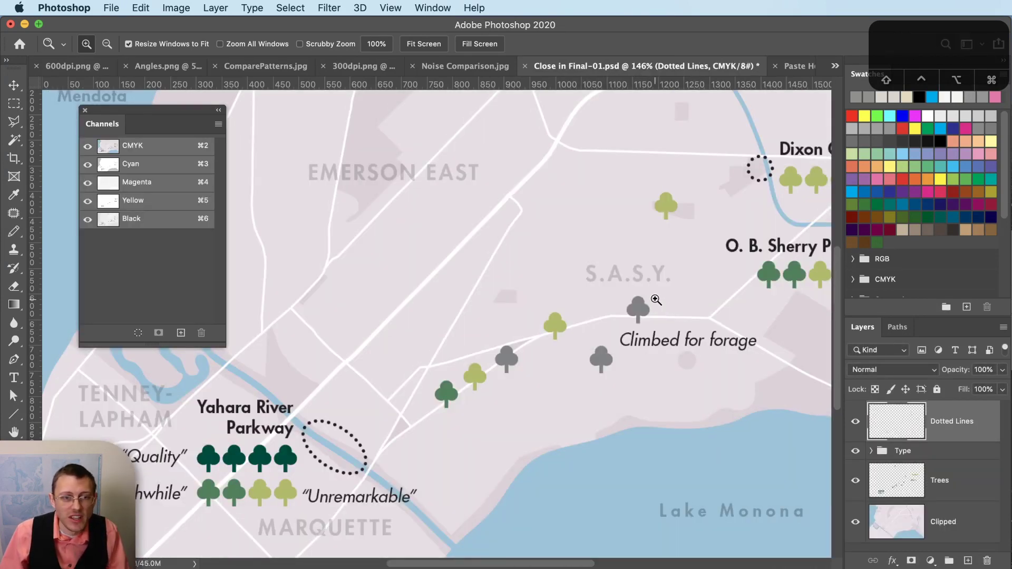
{"action": "left_click", "coordinate": [201, 177]}
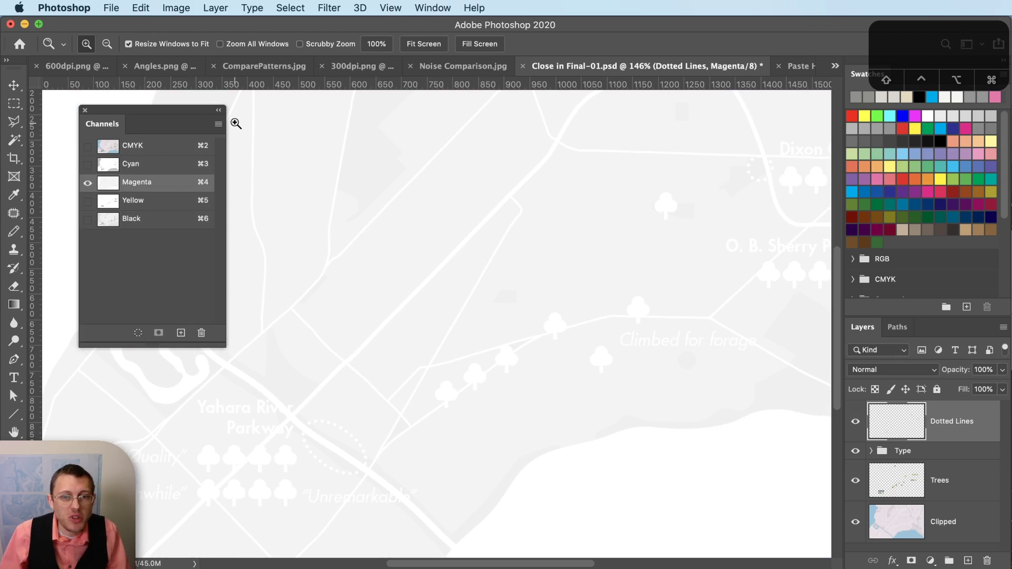
{"action": "left_click", "coordinate": [172, 6]}
{"action": "mouse_move", "coordinate": [208, 26]}
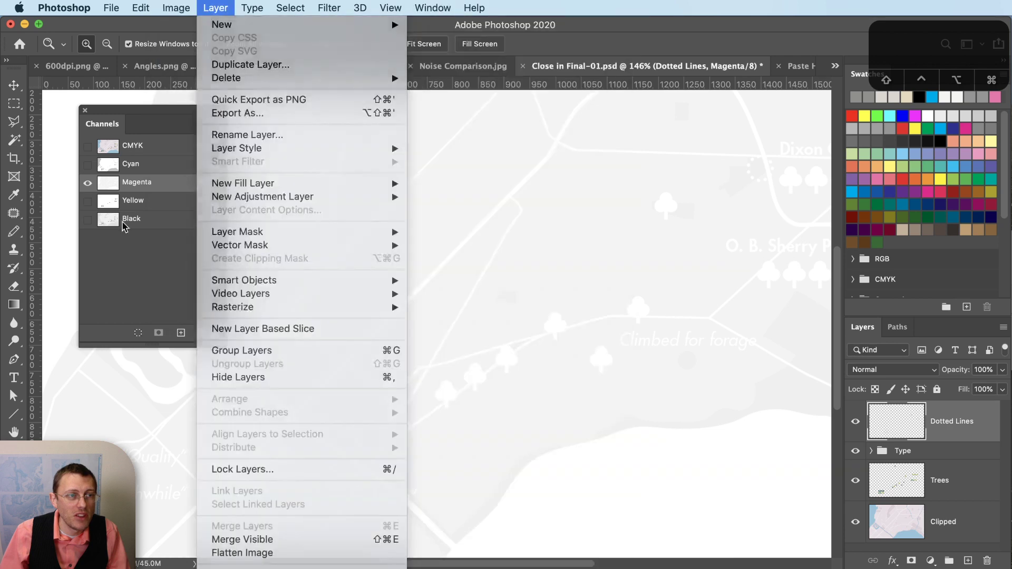
{"action": "left_click", "coordinate": [132, 219]}
- Convert the Black plate to a 300 ppi, 90 lpi, 75° Round halftone bitmap and select all
{"action": "left_click", "coordinate": [213, 7]}
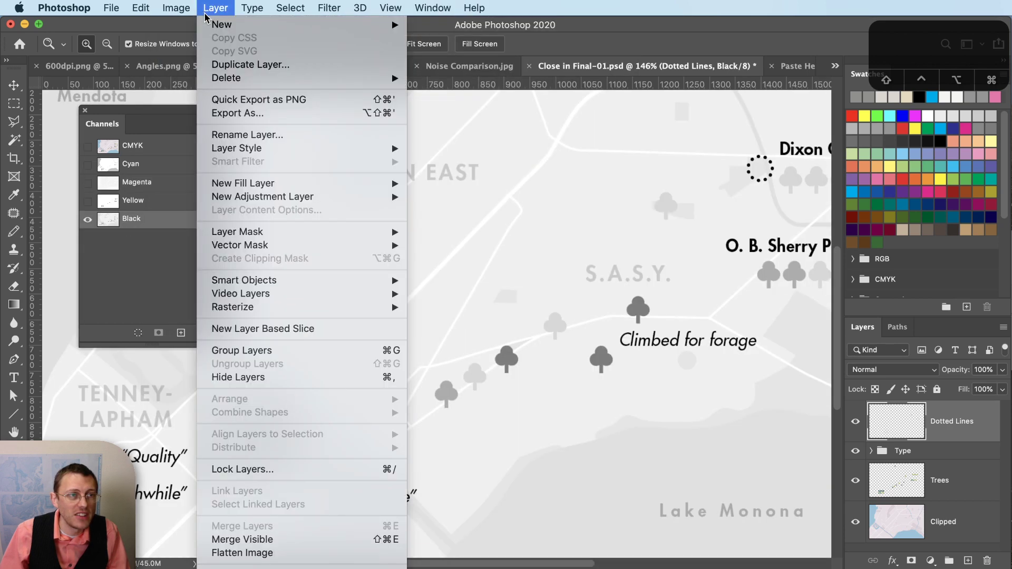
{"action": "mouse_move", "coordinate": [176, 8]}
{"action": "mouse_move", "coordinate": [222, 24]}
{"action": "left_click", "coordinate": [451, 29]}
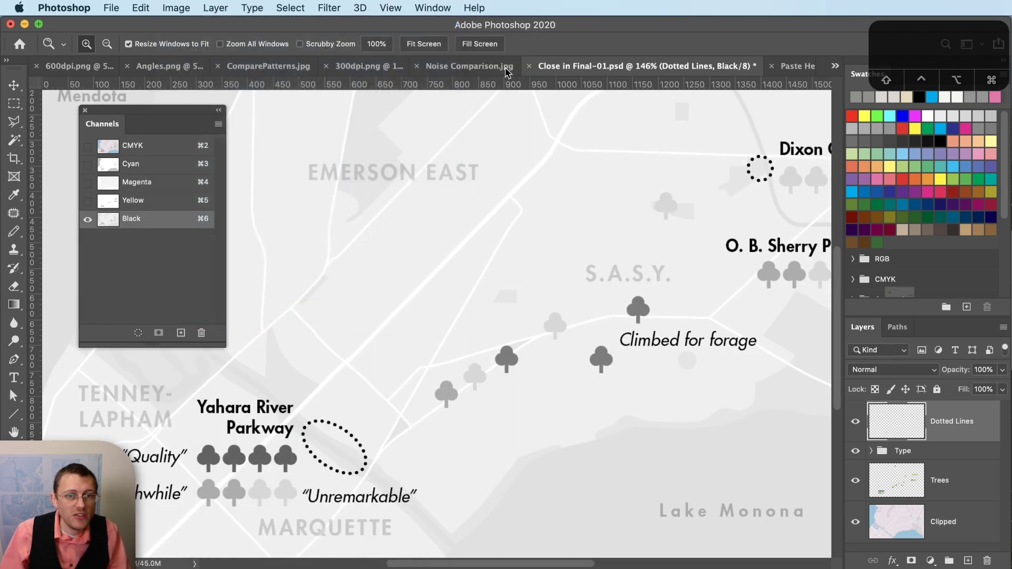
{"action": "left_click", "coordinate": [1003, 326]}
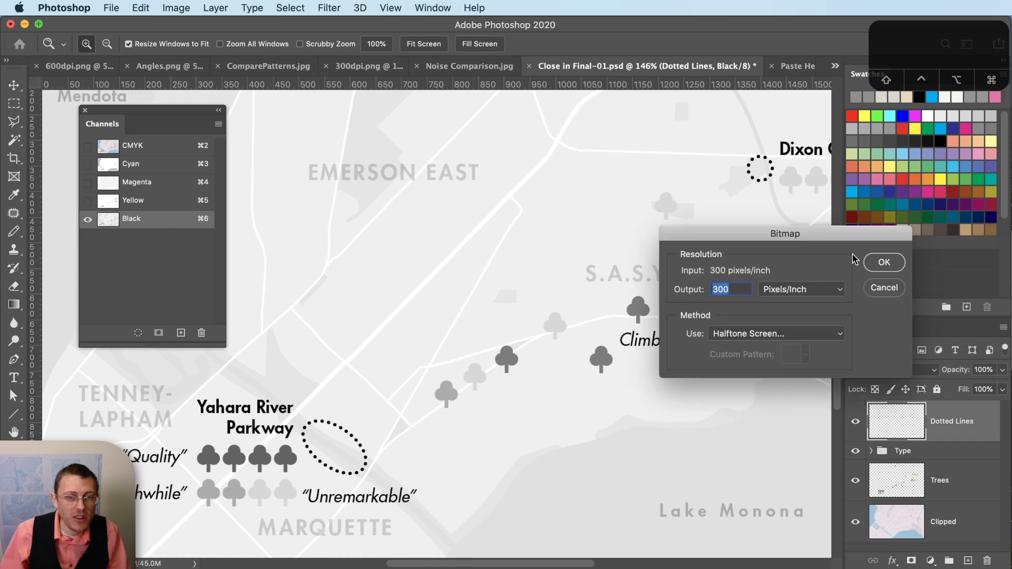
{"action": "left_click", "coordinate": [884, 262]}
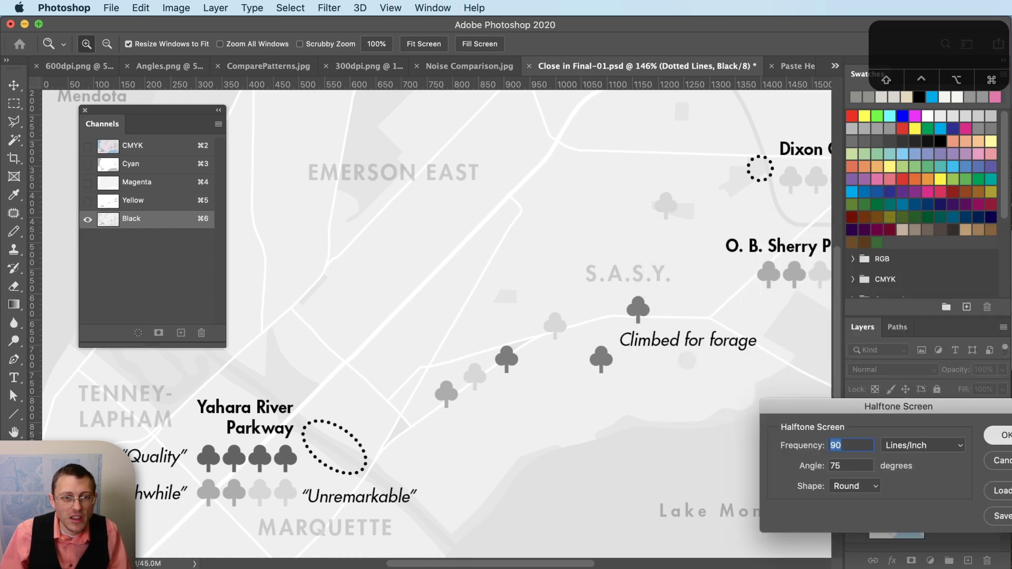
{"action": "key", "text": "Return"}
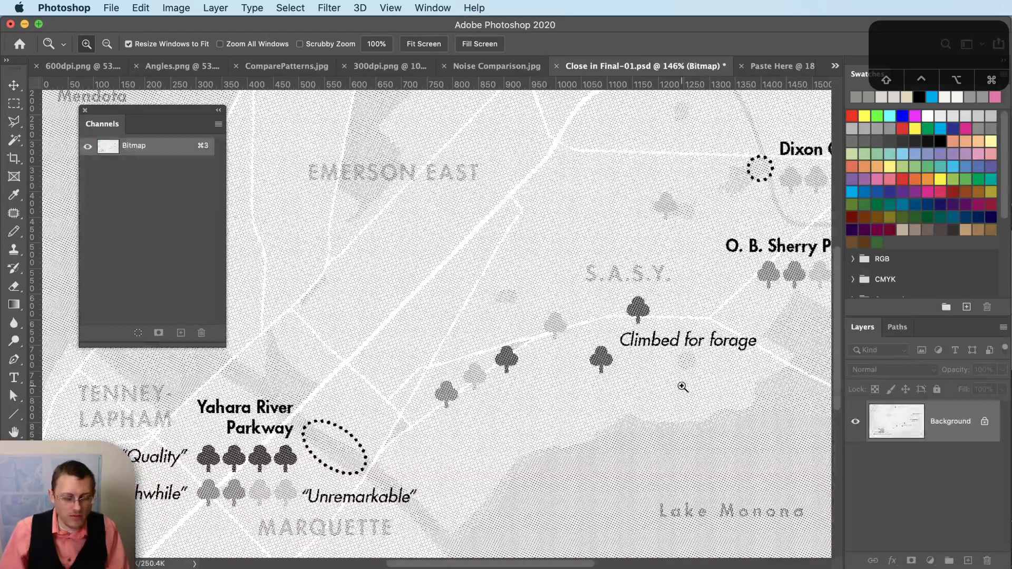
{"action": "key", "text": "super+a"}
- Paste the halftone bitmap into the Black channel of Paste Here
{"action": "left_click", "coordinate": [783, 66]}
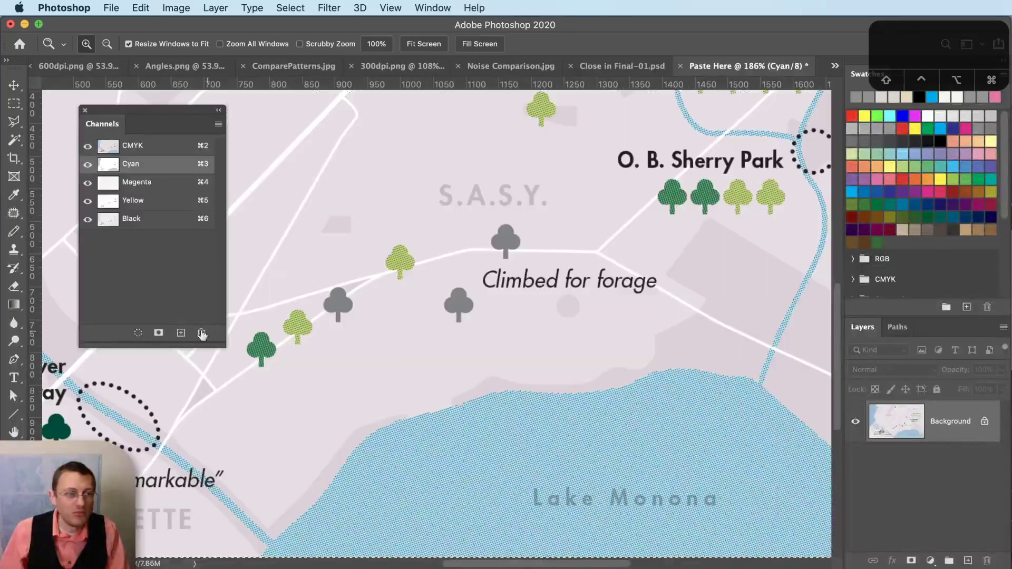
{"action": "left_click", "coordinate": [141, 222]}
{"action": "key", "text": "super+v"}
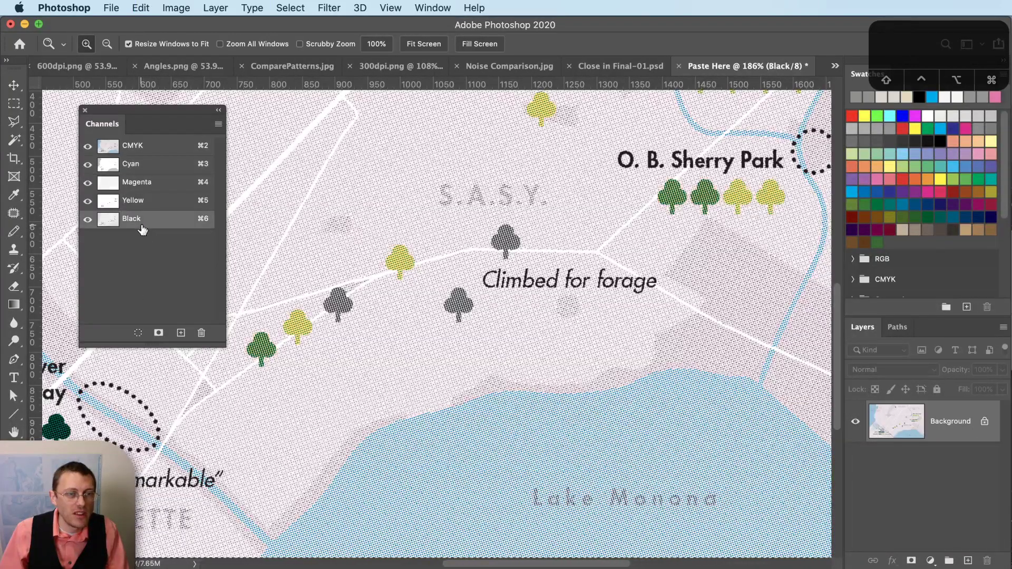
{"action": "scroll", "coordinate": [628, 520], "scroll_direction": "down", "scroll_amount": 2}
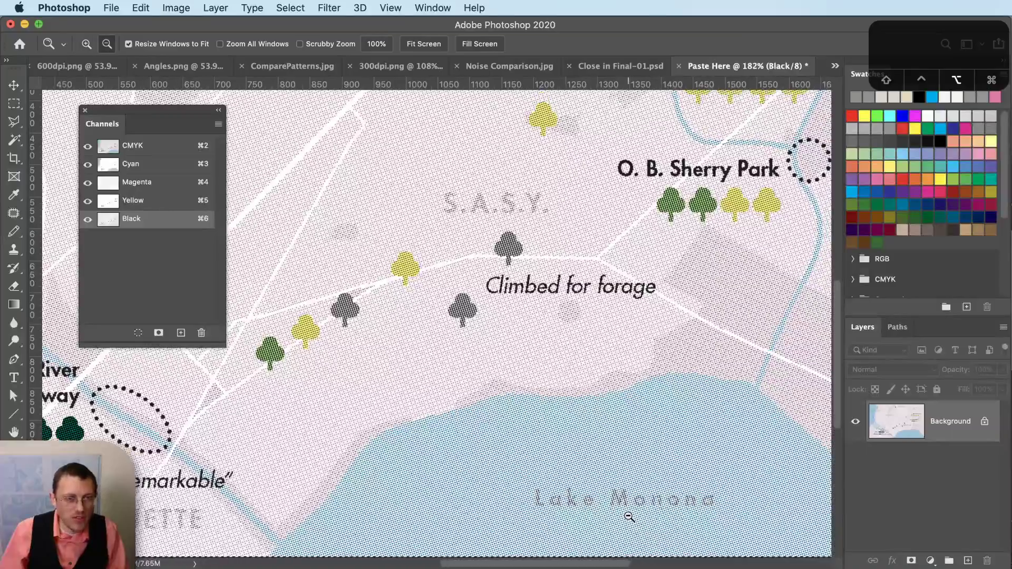
{"action": "scroll", "coordinate": [630, 512], "scroll_direction": "down", "scroll_amount": 2}
{"action": "scroll", "coordinate": [623, 498], "scroll_direction": "up", "scroll_amount": 8}
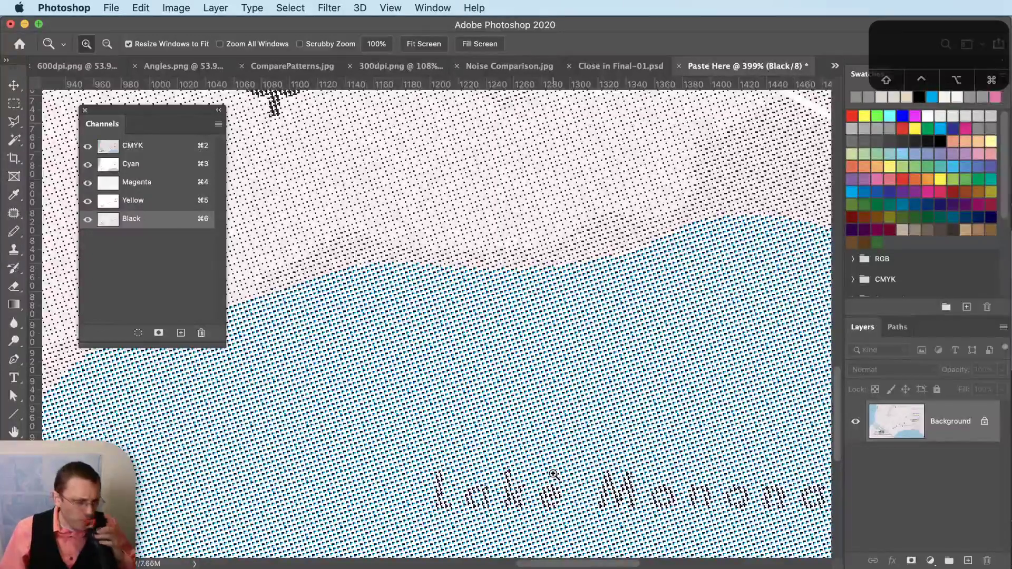
- Zoom in near Lake Monona to compare the cyan and black dots, then zoom back out
{"action": "left_click", "coordinate": [591, 372]}
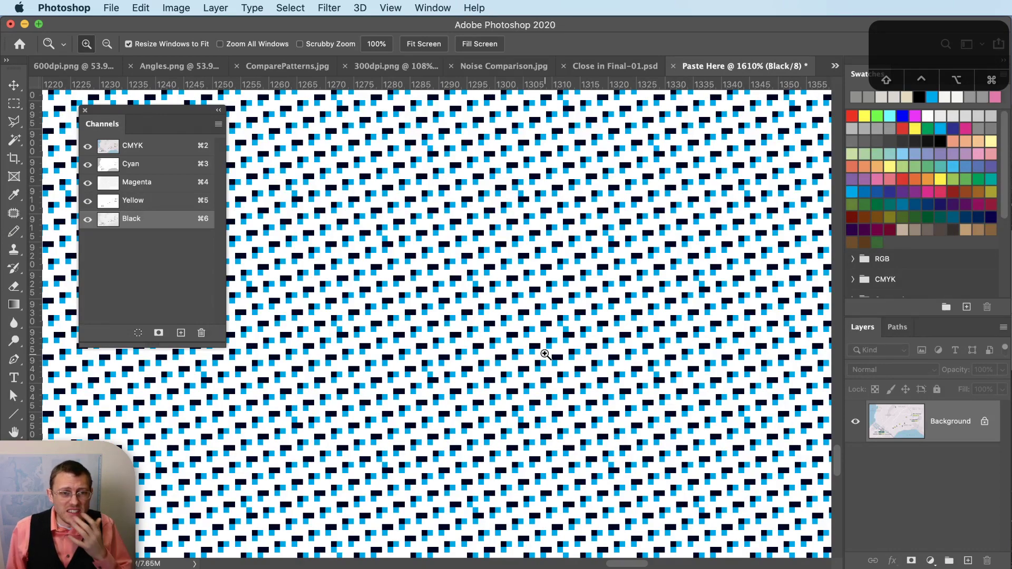
{"action": "left_click", "coordinate": [630, 385], "text": "alt"}
{"action": "left_click", "coordinate": [630, 385], "text": "alt"}
{"action": "left_click", "coordinate": [630, 385], "text": "alt"}
{"action": "left_click", "coordinate": [630, 385]}
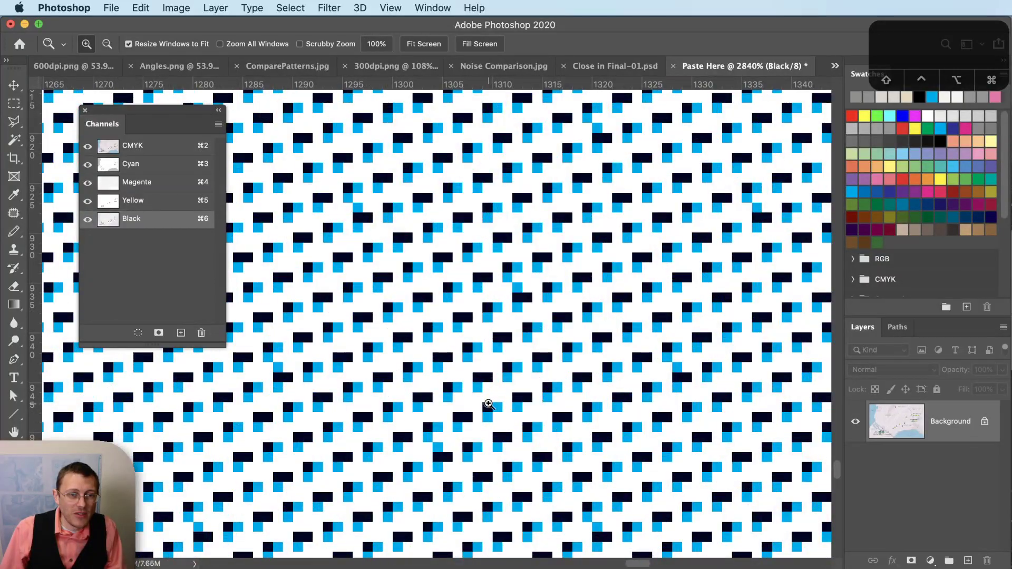
{"action": "left_click", "coordinate": [622, 414], "text": "alt"}
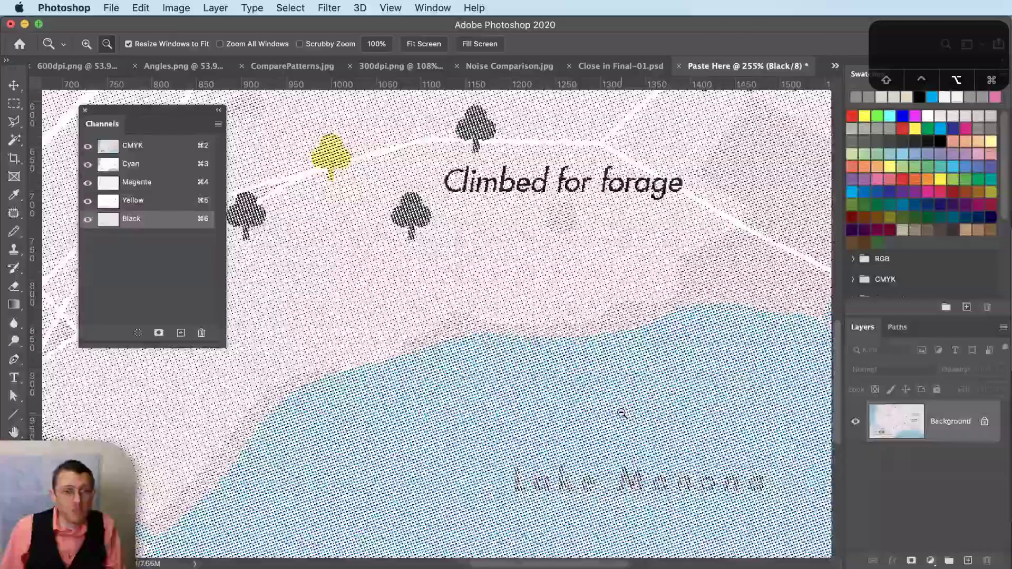
{"action": "left_click", "coordinate": [622, 414], "text": "alt"}
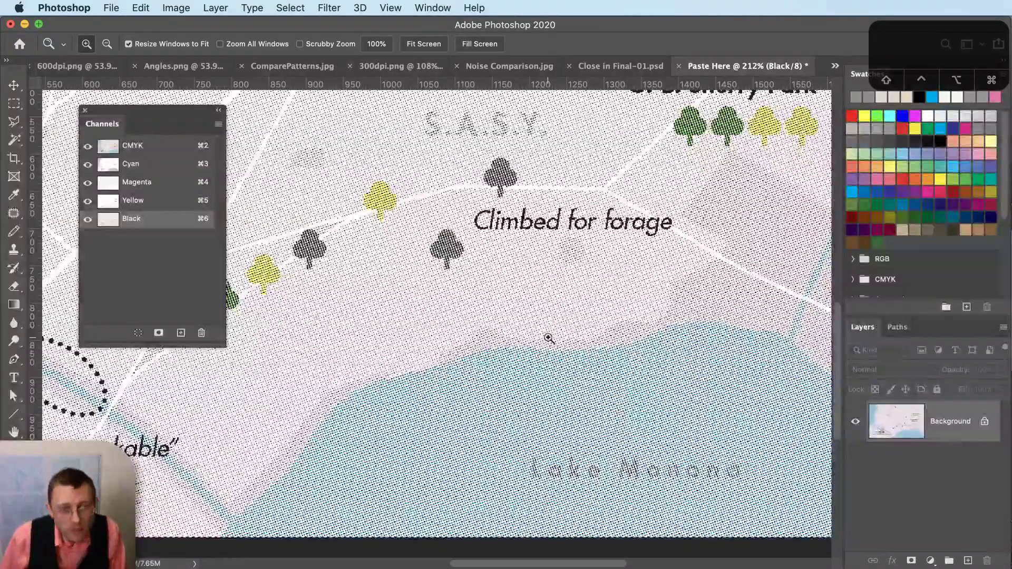
- Undo the bitmap conversion of Close in Final-01 and show only its Black channel
{"action": "left_click", "coordinate": [81, 69]}
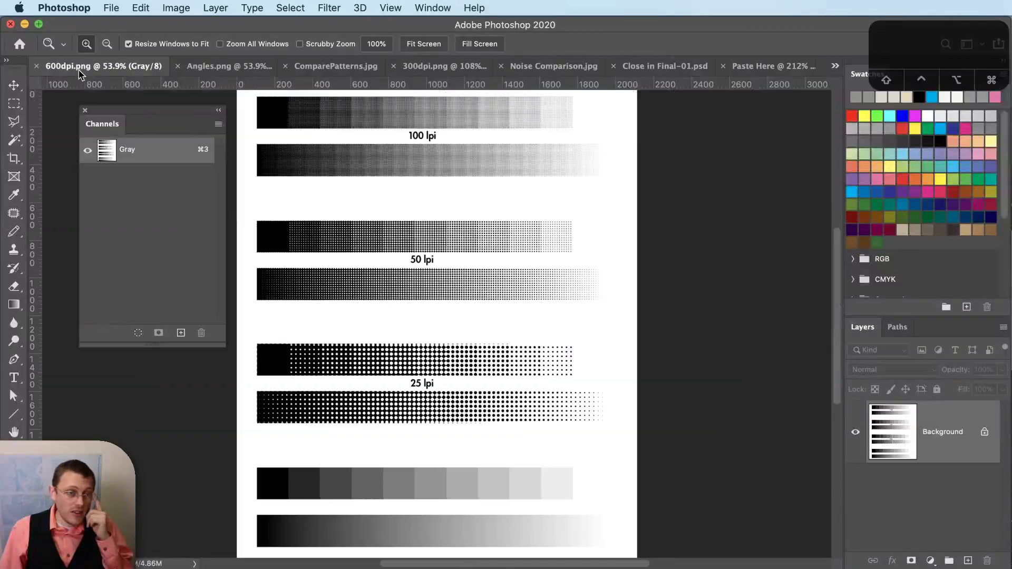
{"action": "left_click", "coordinate": [685, 67]}
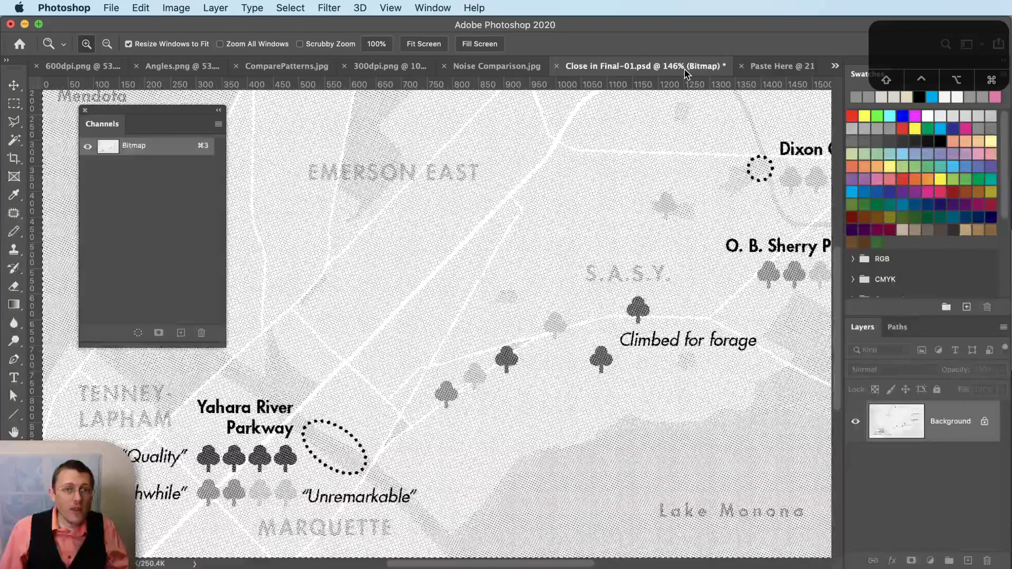
{"action": "key", "text": "super+z"}
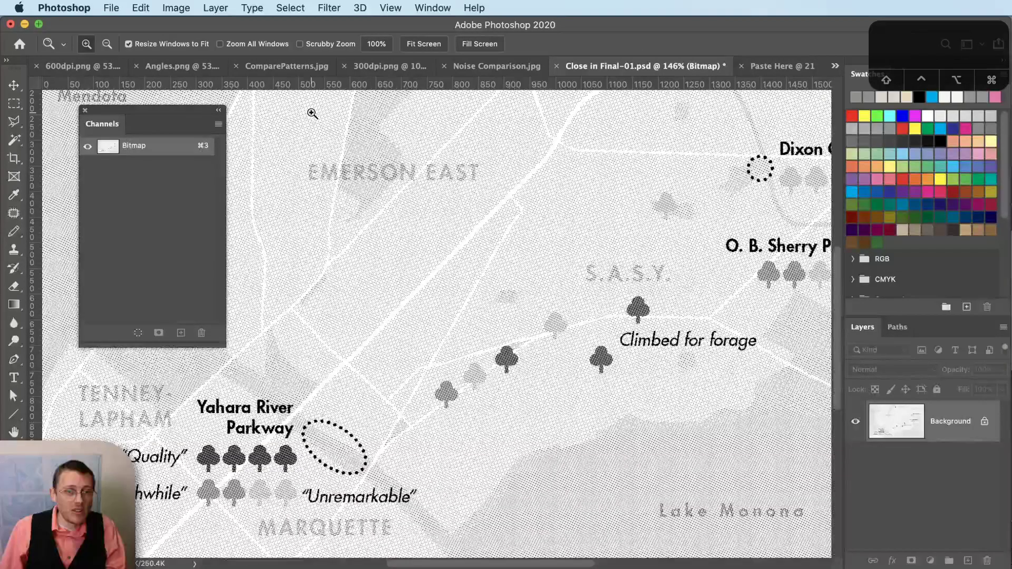
{"action": "left_click", "coordinate": [174, 7]}
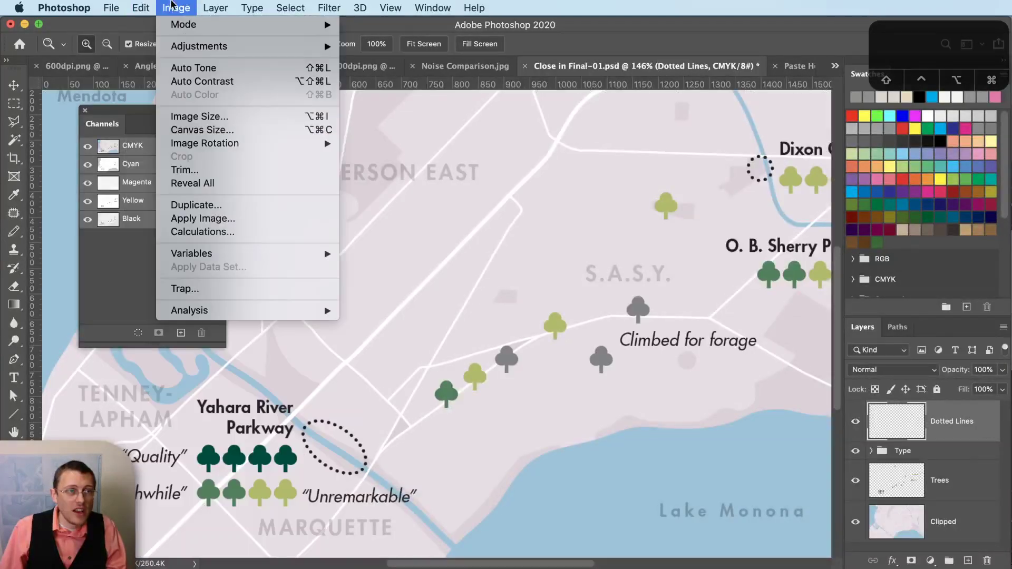
{"action": "mouse_move", "coordinate": [182, 25]}
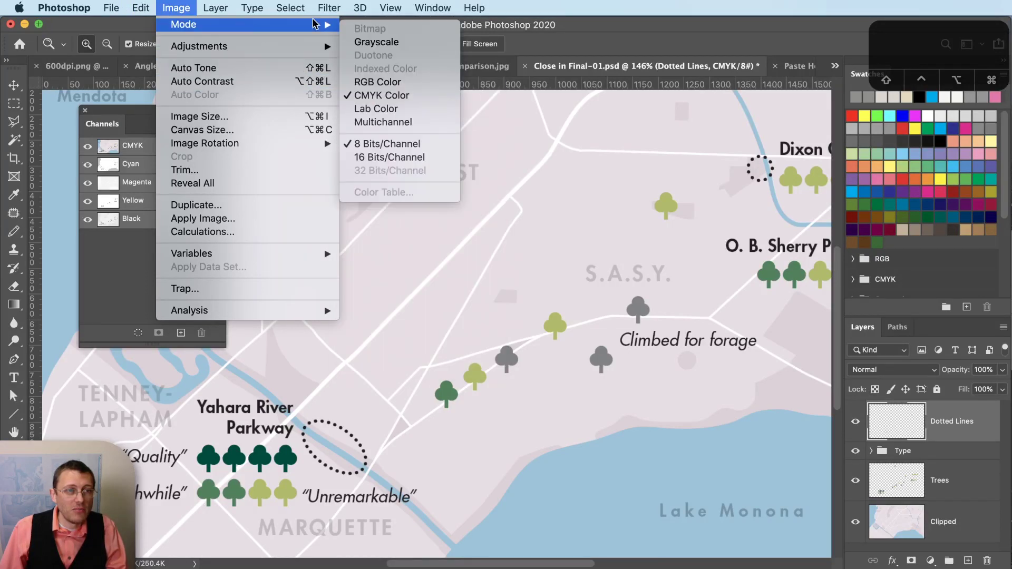
{"action": "left_click", "coordinate": [290, 8]}
{"action": "left_click", "coordinate": [149, 220]}
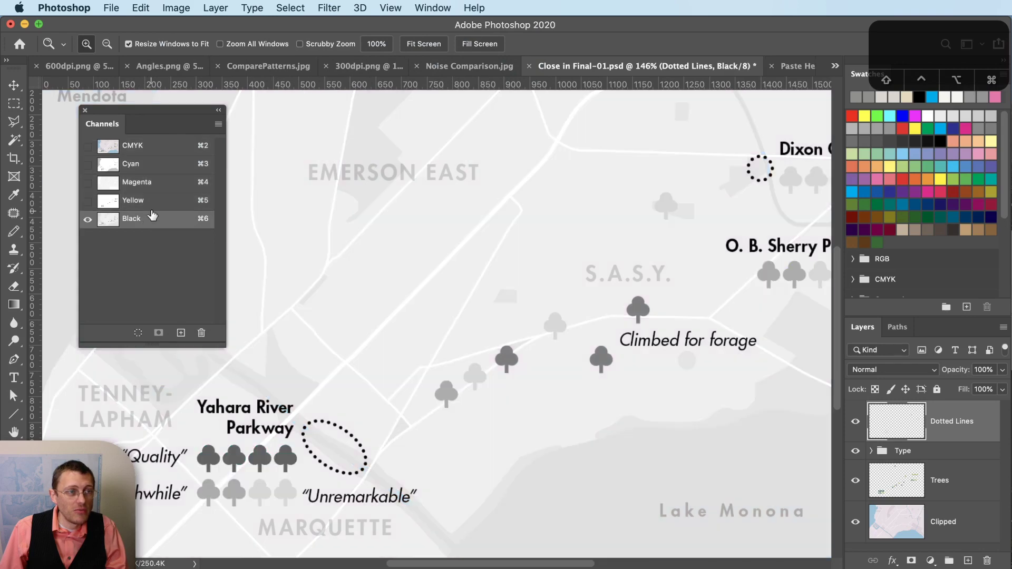
- Begin a 300 ppi Bitmap conversion, check the Lines/Inch unit, then cancel the Halftone Screen dialog
{"action": "left_click", "coordinate": [177, 8]}
{"action": "mouse_move", "coordinate": [211, 23]}
{"action": "left_click", "coordinate": [369, 27]}
{"action": "left_click", "coordinate": [990, 326]}
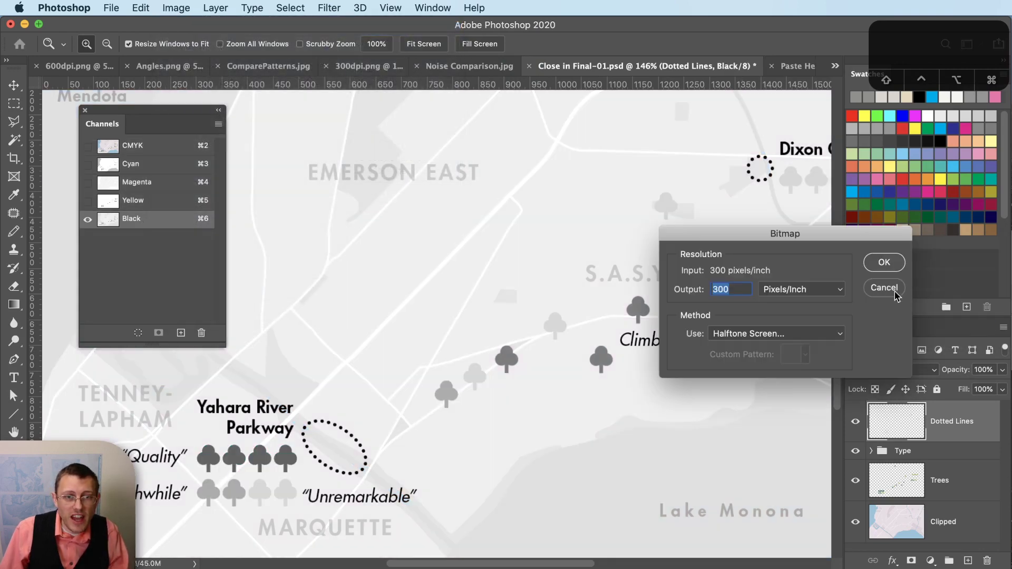
{"action": "left_click", "coordinate": [890, 262]}
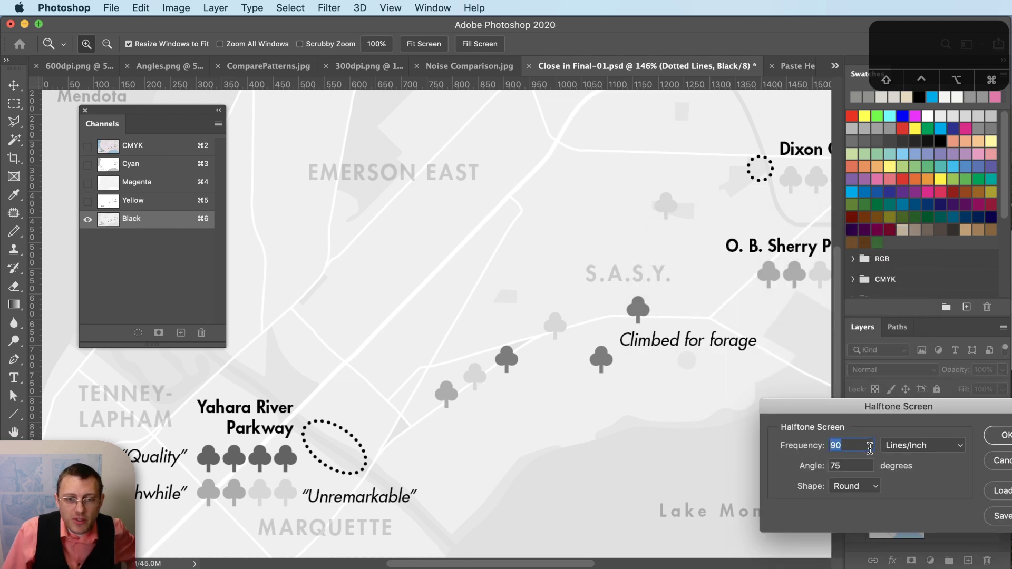
{"action": "left_click", "coordinate": [894, 454]}
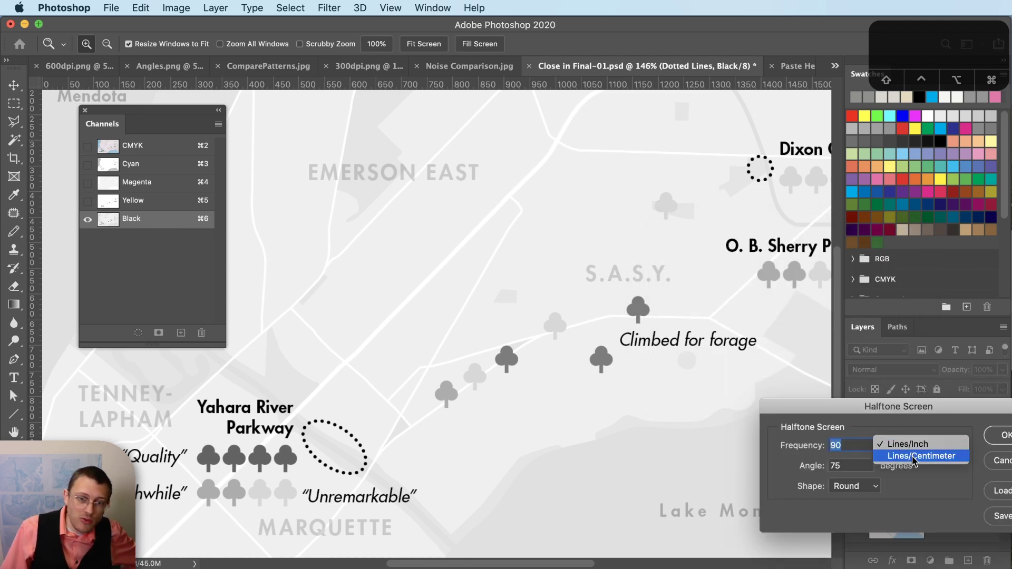
{"action": "left_click", "coordinate": [938, 515]}
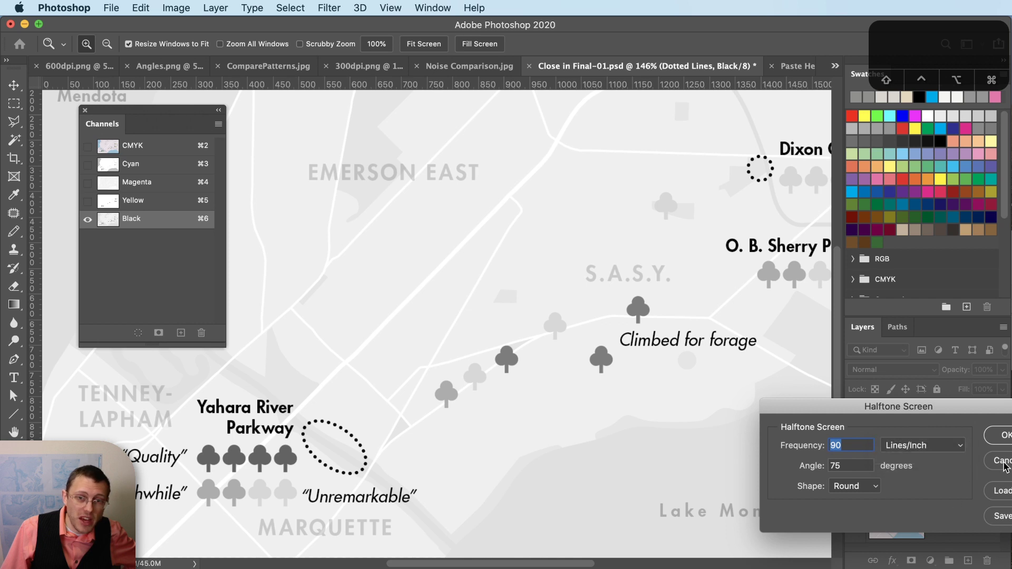
{"action": "left_click", "coordinate": [1003, 462]}
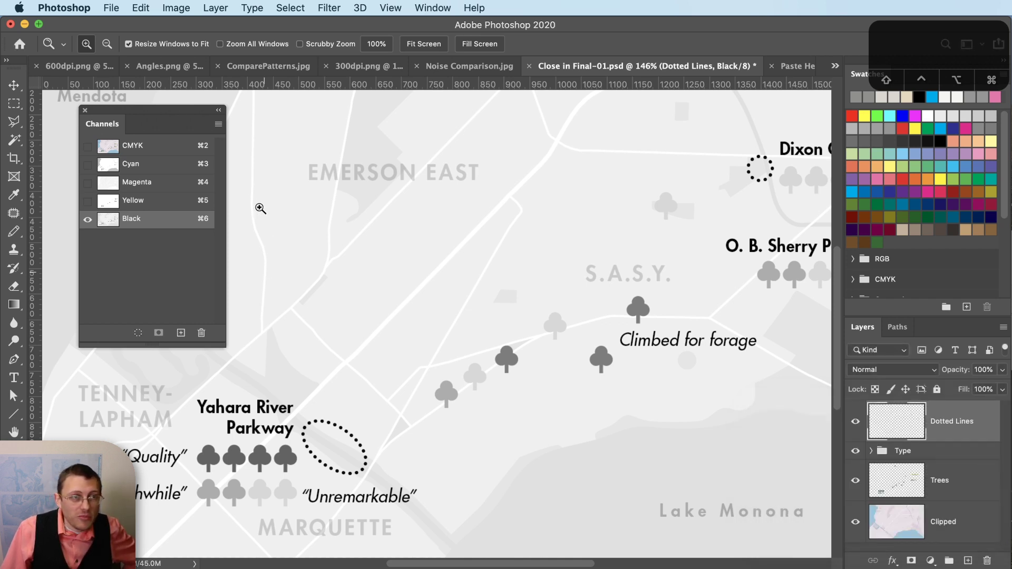
- Compare the 25, 50 and 100 lpi halftone bars in 300dpi.png, then switch to Chrome
{"action": "left_click", "coordinate": [365, 67]}
{"action": "scroll", "coordinate": [509, 398], "scroll_direction": "up", "scroll_amount": 2}
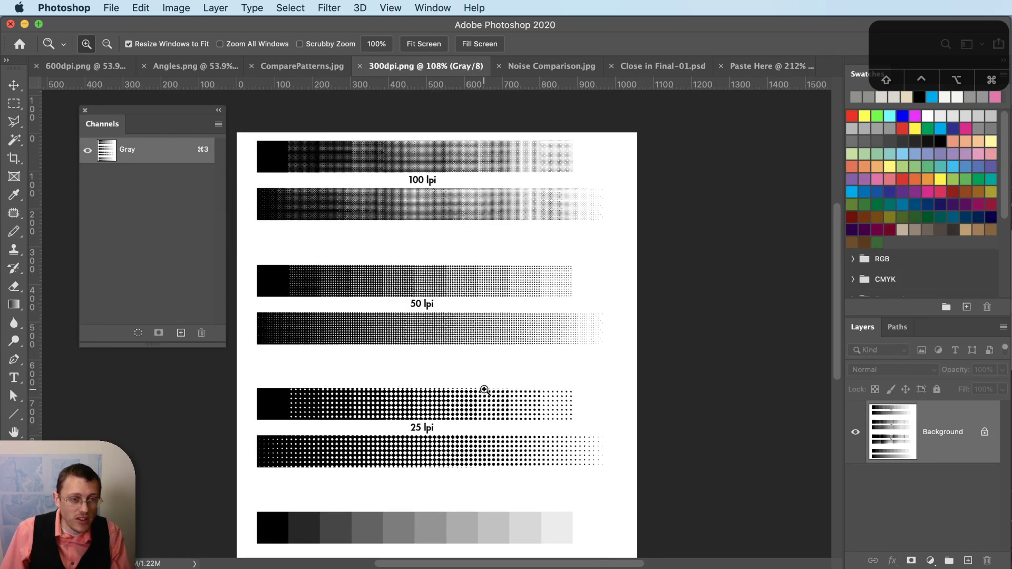
{"action": "scroll", "coordinate": [471, 446], "scroll_direction": "down", "scroll_amount": 2}
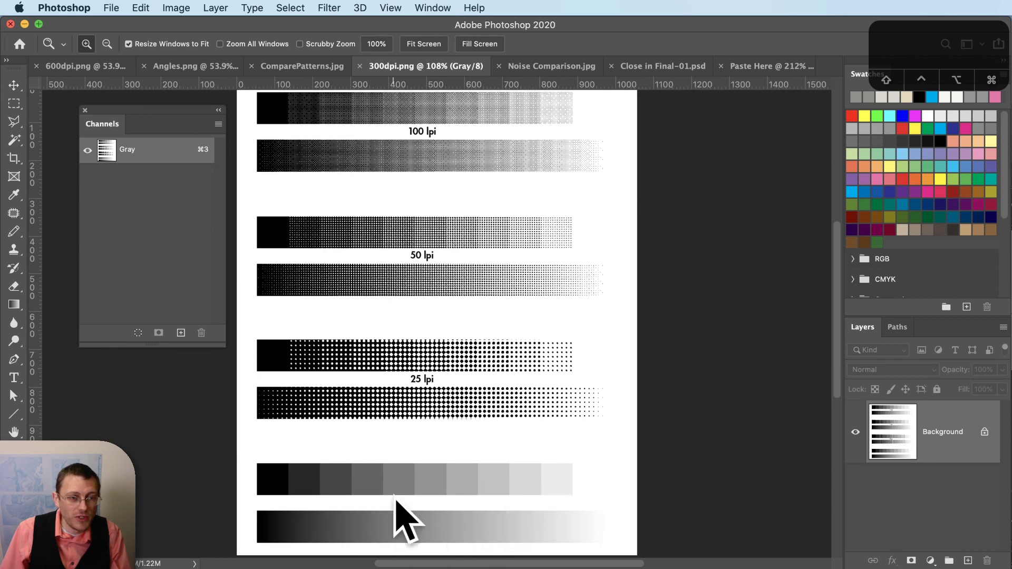
{"action": "scroll", "coordinate": [412, 511], "scroll_direction": "down", "scroll_amount": 1}
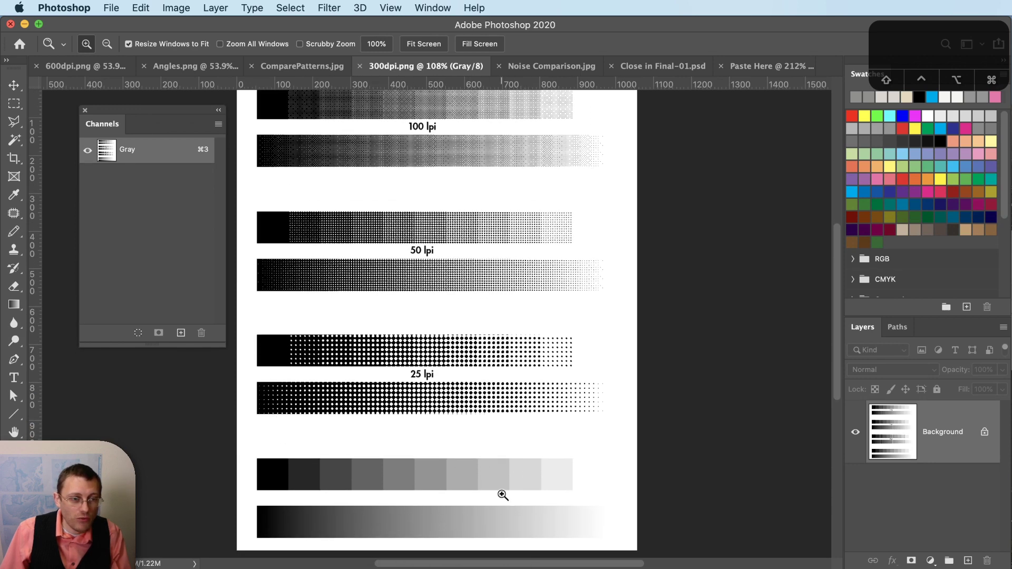
{"action": "scroll", "coordinate": [410, 432], "scroll_direction": "up", "scroll_amount": 2}
{"action": "scroll", "coordinate": [417, 403], "scroll_direction": "up", "scroll_amount": 5}
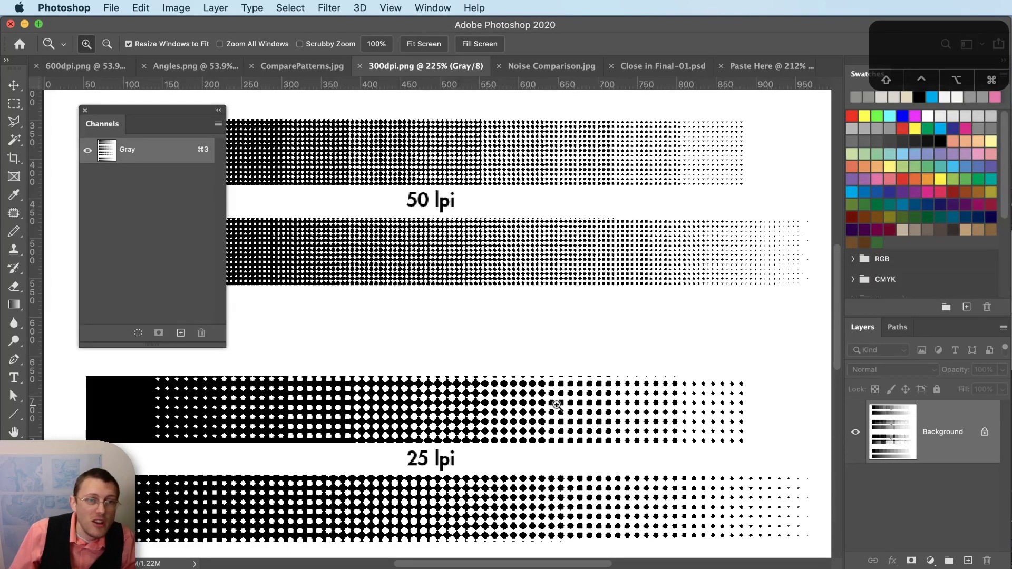
{"action": "scroll", "coordinate": [522, 457], "scroll_direction": "up", "scroll_amount": 5}
{"action": "scroll", "coordinate": [583, 346], "scroll_direction": "up", "scroll_amount": 4}
{"action": "scroll", "coordinate": [580, 391], "scroll_direction": "up", "scroll_amount": 1}
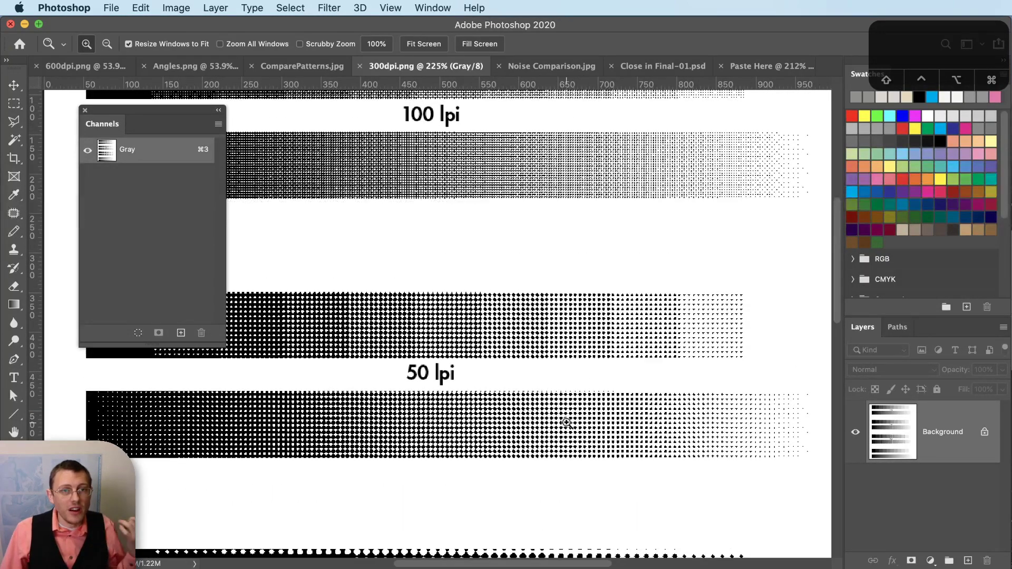
{"action": "scroll", "coordinate": [568, 427], "scroll_direction": "up", "scroll_amount": 3}
{"action": "scroll", "coordinate": [570, 396], "scroll_direction": "down", "scroll_amount": 5}
{"action": "scroll", "coordinate": [570, 395], "scroll_direction": "down", "scroll_amount": 6}
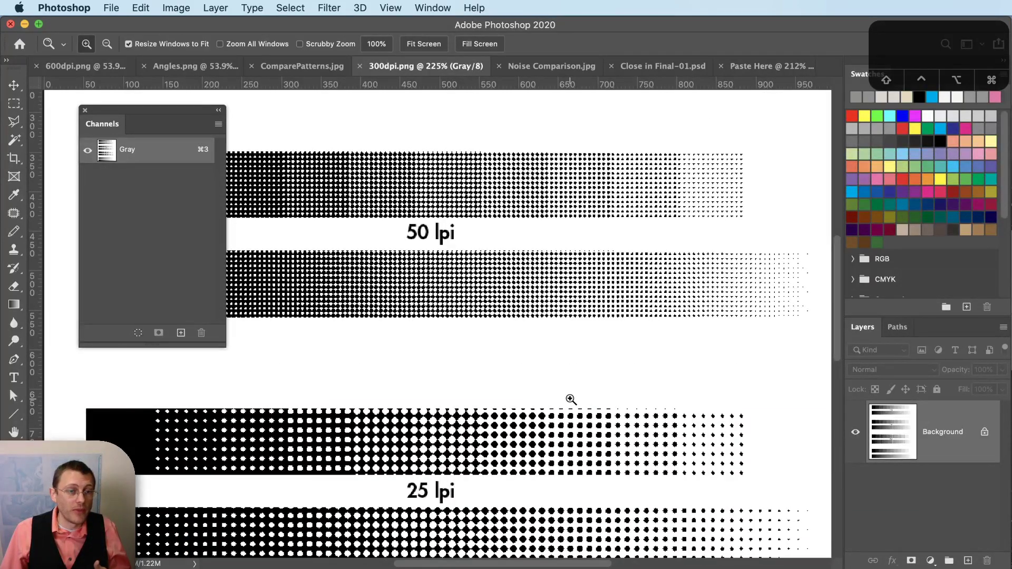
{"action": "key", "text": "super+Tab"}
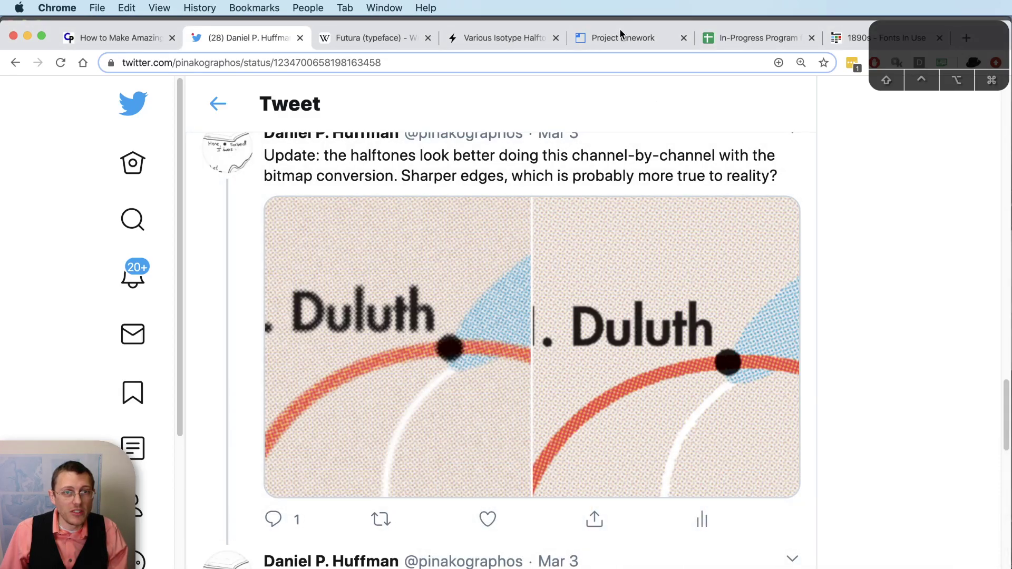
- Open the Various Isotype Halftones page and scroll to the halftoned Wisconsin tree-rating map
{"action": "left_click", "coordinate": [620, 34]}
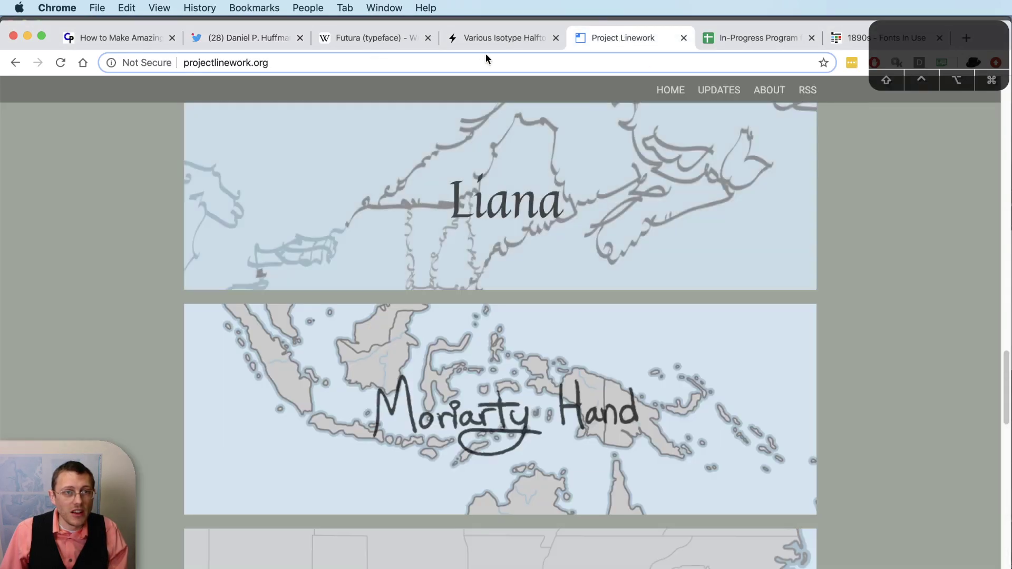
{"action": "left_click", "coordinate": [506, 36]}
{"action": "scroll", "coordinate": [647, 338], "scroll_direction": "down", "scroll_amount": 10}
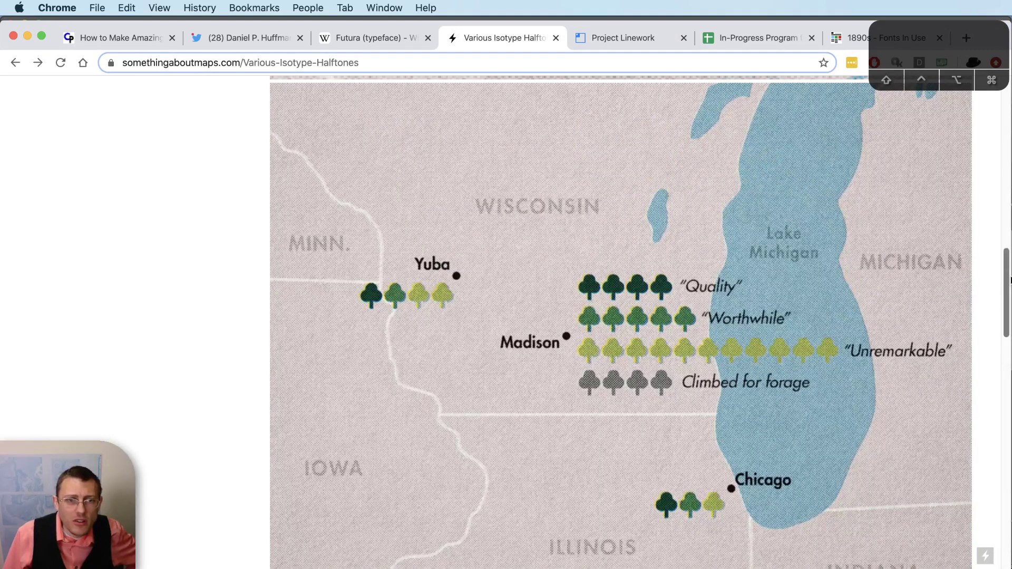
{"action": "left_click_drag", "start_coordinate": [1009, 280], "coordinate": [944, 113]}
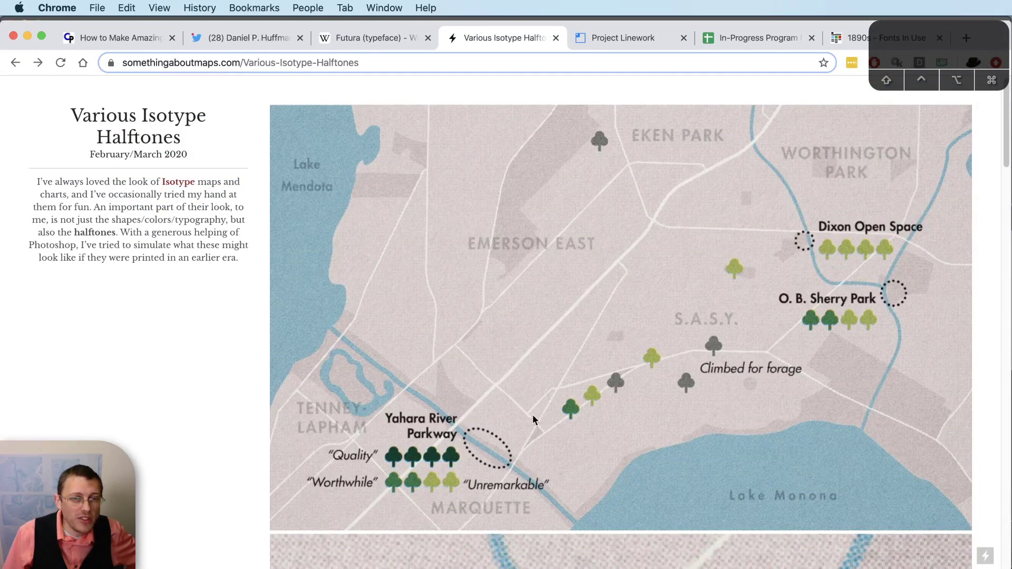
{"action": "left_click_drag", "start_coordinate": [1008, 142], "coordinate": [1006, 302]}
{"action": "scroll", "coordinate": [908, 260], "scroll_direction": "down", "scroll_amount": 1}
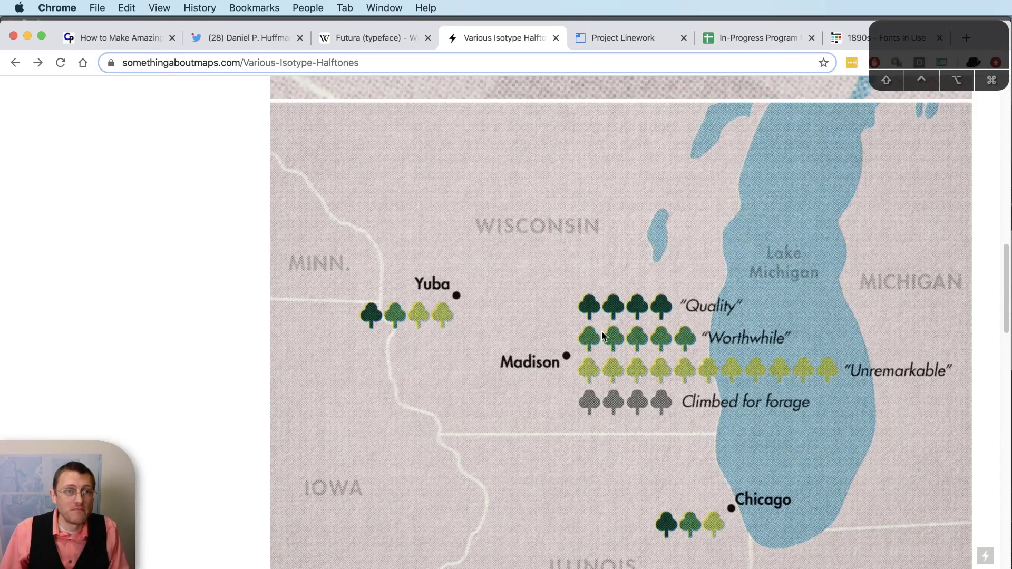
- Flatten Close in Final-01 and convert it to a Bitmap with a 30 lpi round halftone screen
{"action": "key", "text": "super+Tab"}
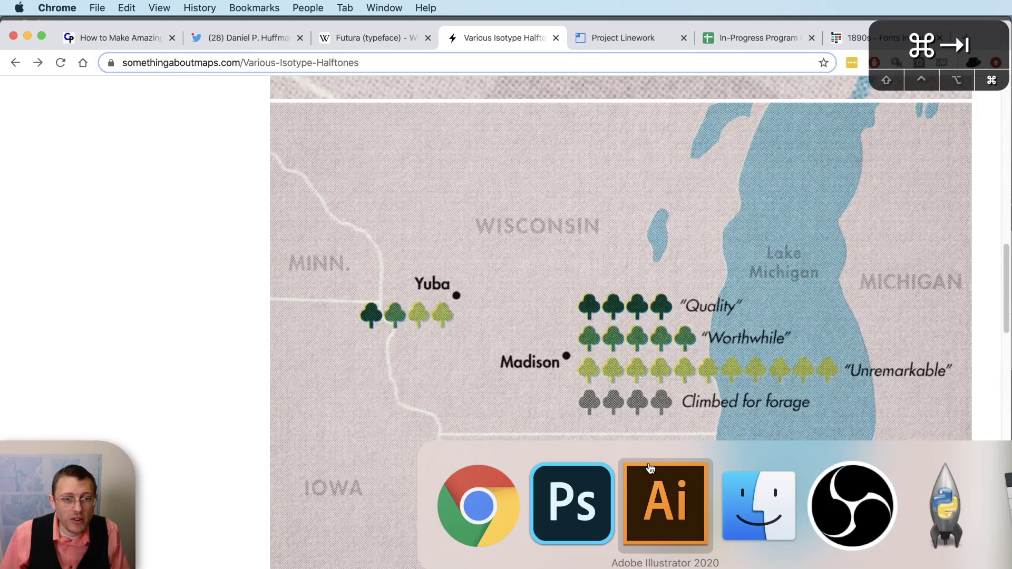
{"action": "key", "text": "super+shift+Tab"}
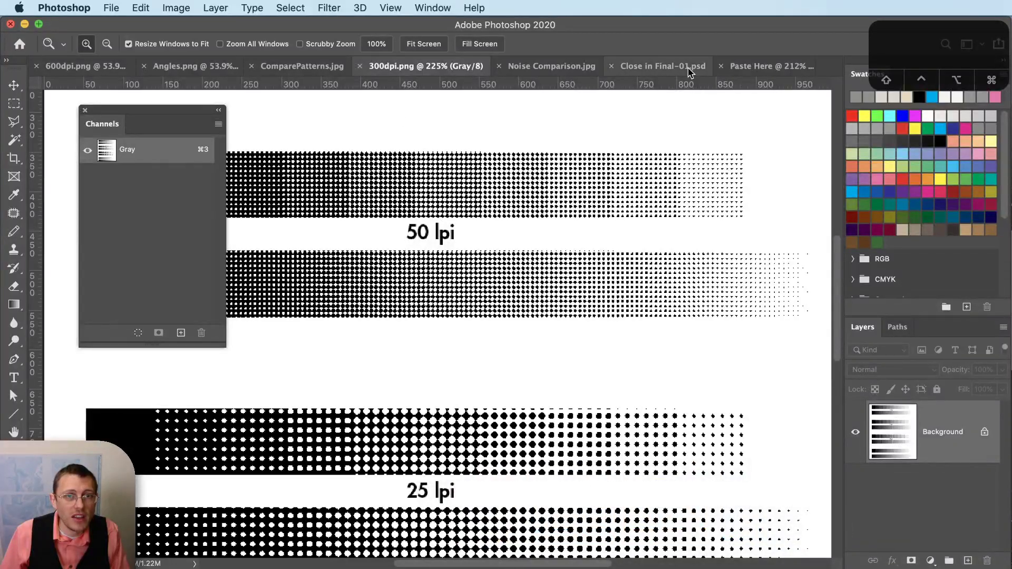
{"action": "left_click", "coordinate": [684, 67]}
{"action": "left_click", "coordinate": [211, 8]}
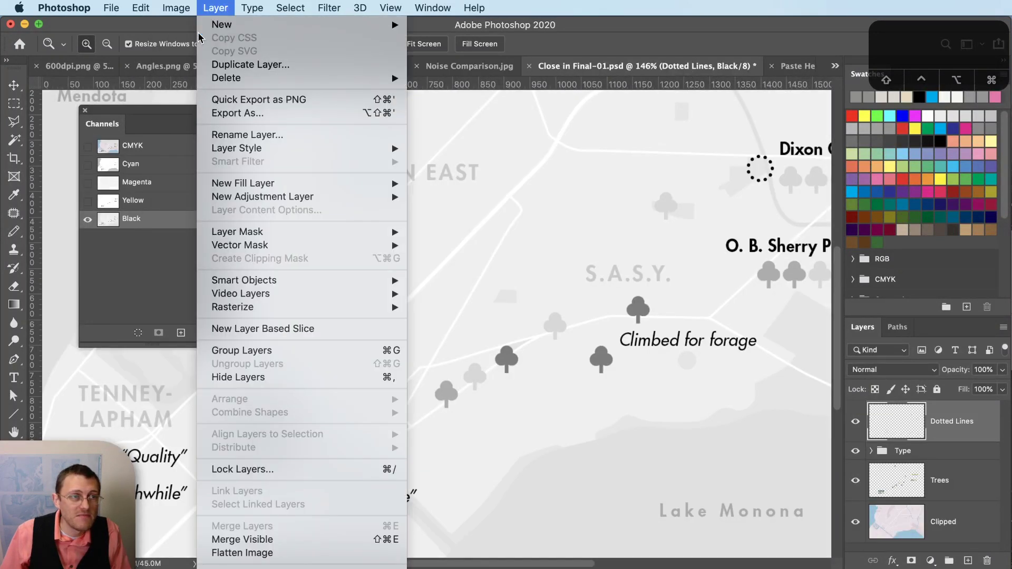
{"action": "mouse_move", "coordinate": [176, 8]}
{"action": "mouse_move", "coordinate": [184, 25]}
{"action": "left_click", "coordinate": [401, 29]}
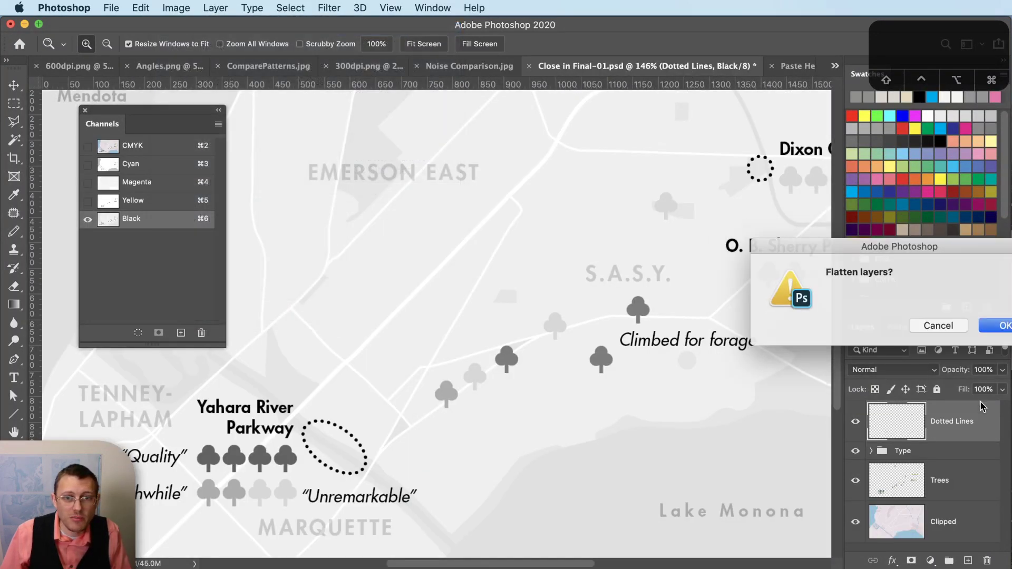
{"action": "left_click", "coordinate": [1005, 326]}
{"action": "left_click", "coordinate": [878, 264]}
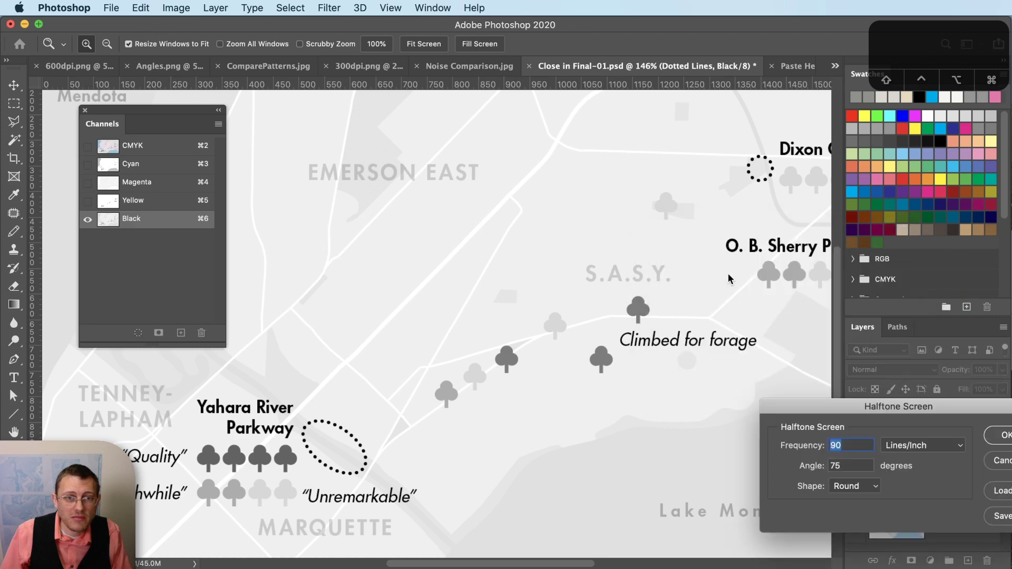
{"action": "type", "text": "3"}
{"action": "key", "text": "Return"}
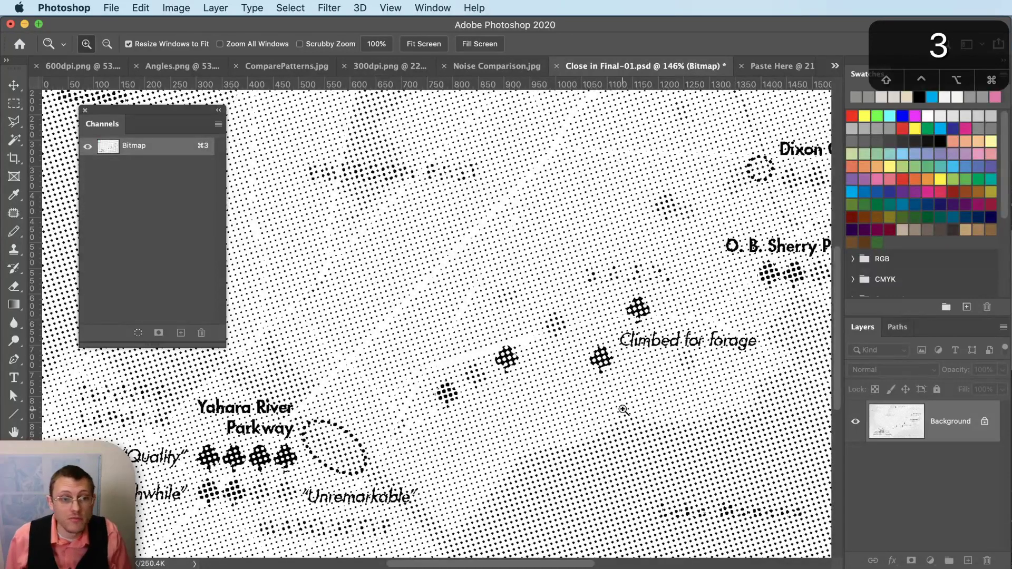
- Inspect the 30 lpi halftone at different zooms, then undo the bitmap conversion
{"action": "left_click", "coordinate": [637, 386], "text": "alt"}
{"action": "left_click", "coordinate": [637, 385], "text": "alt"}
{"action": "left_click", "coordinate": [614, 413]}
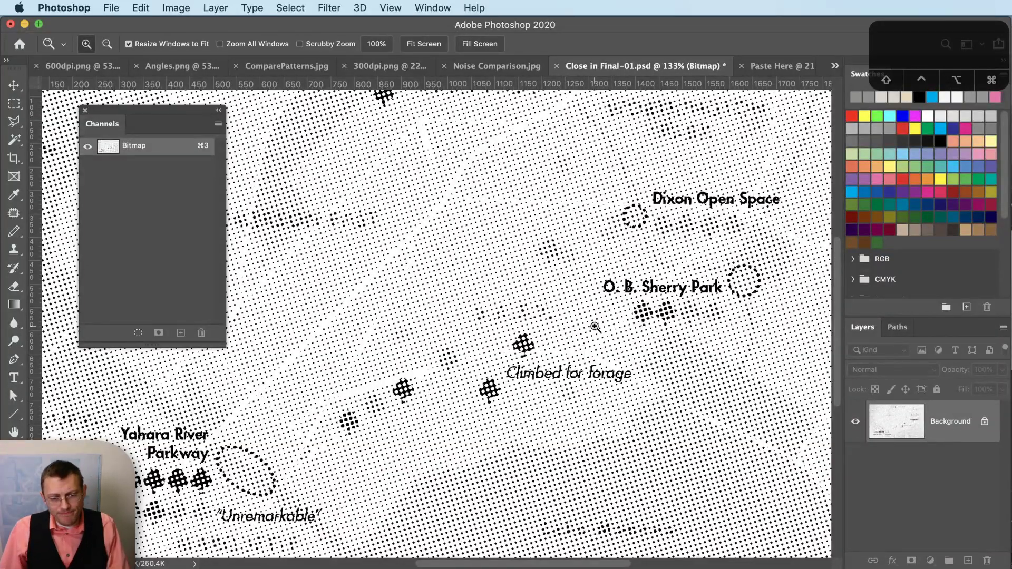
{"action": "key", "text": "super"}
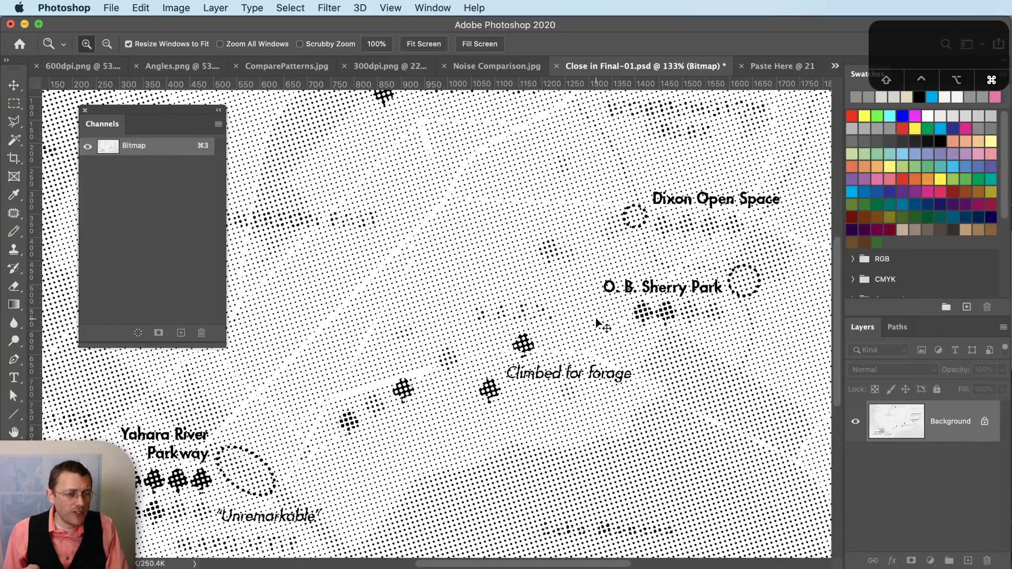
{"action": "key", "text": "super+z"}
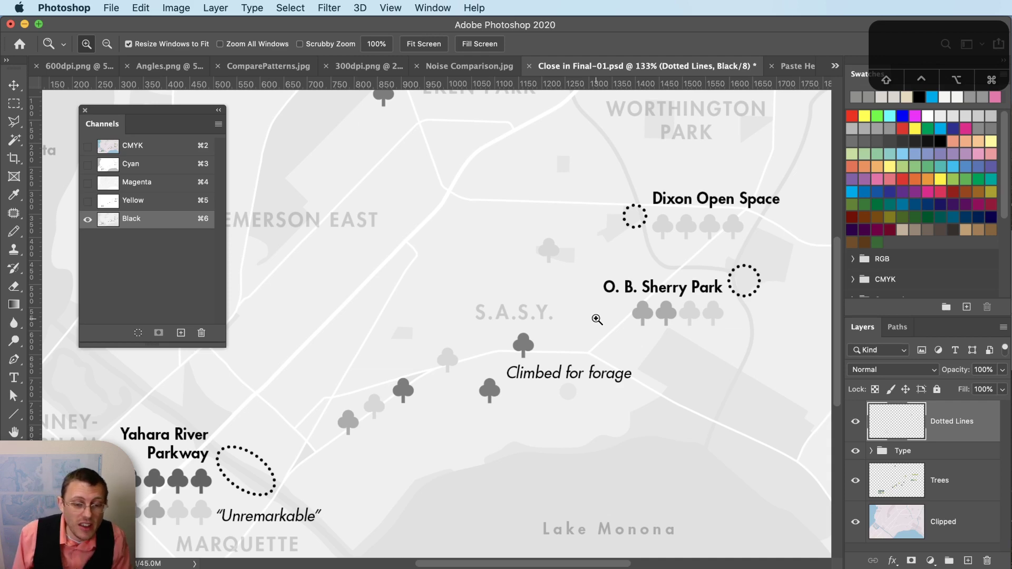
- Magnify the halftone dots in the Paste Here document
{"action": "left_click", "coordinate": [797, 66]}
{"action": "left_click_drag", "start_coordinate": [623, 439], "coordinate": [567, 211]}
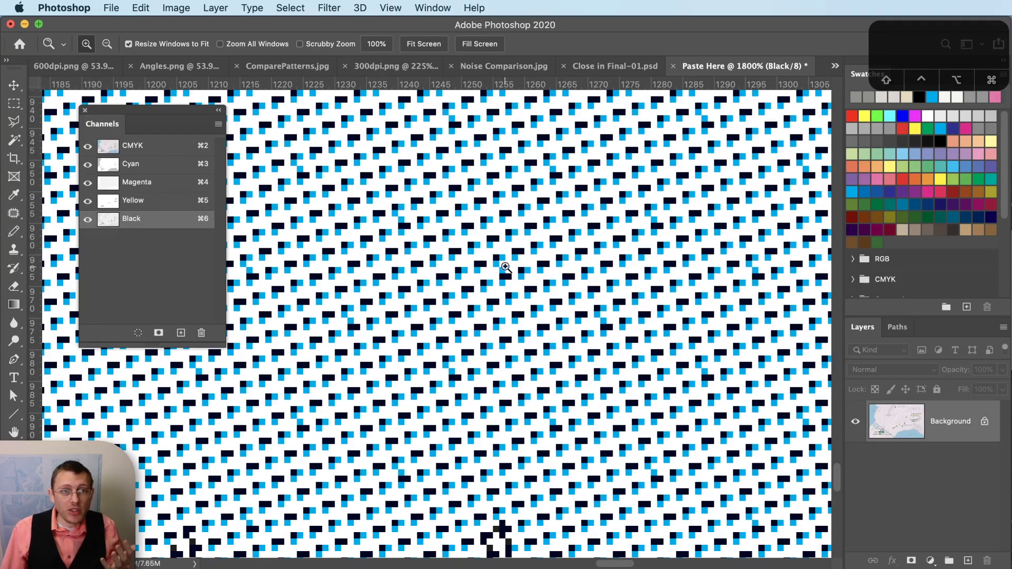
{"action": "left_click", "coordinate": [618, 65]}
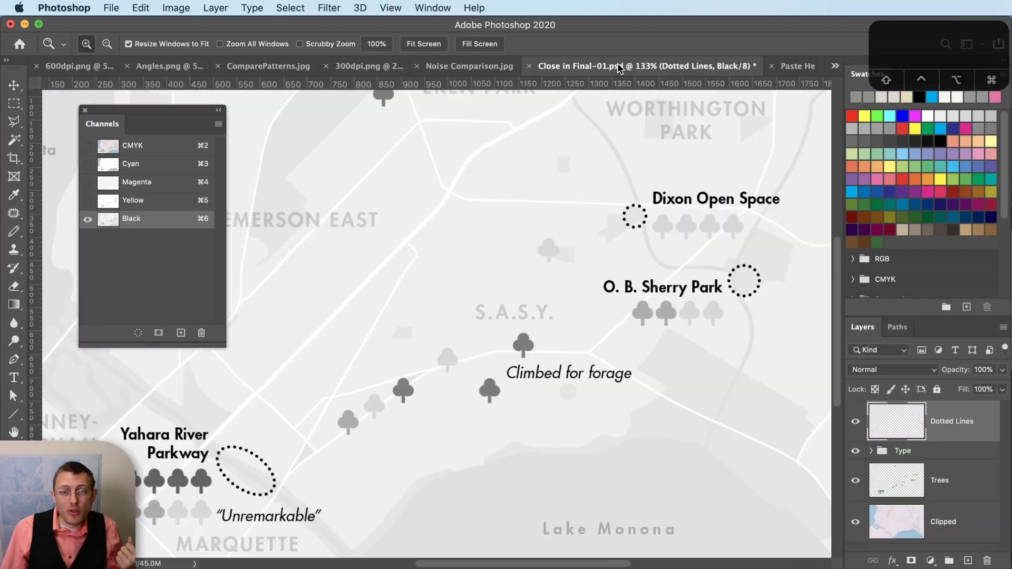
- Confirm in Image Size that the map is 300 pixels/inch, then view the 300dpi.png sample
{"action": "left_click", "coordinate": [167, 7]}
{"action": "left_click", "coordinate": [193, 117]}
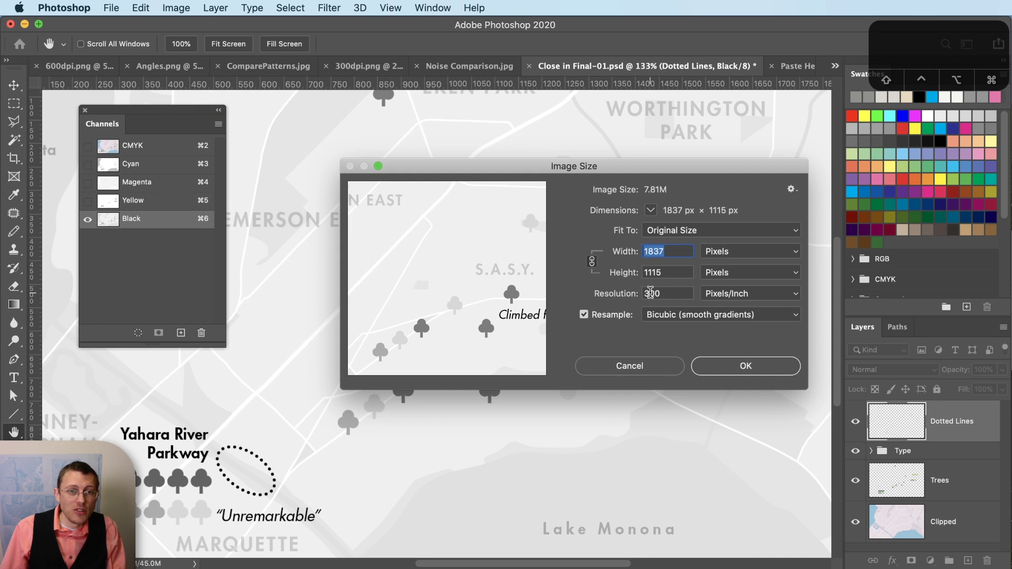
{"action": "double_click", "coordinate": [649, 293]}
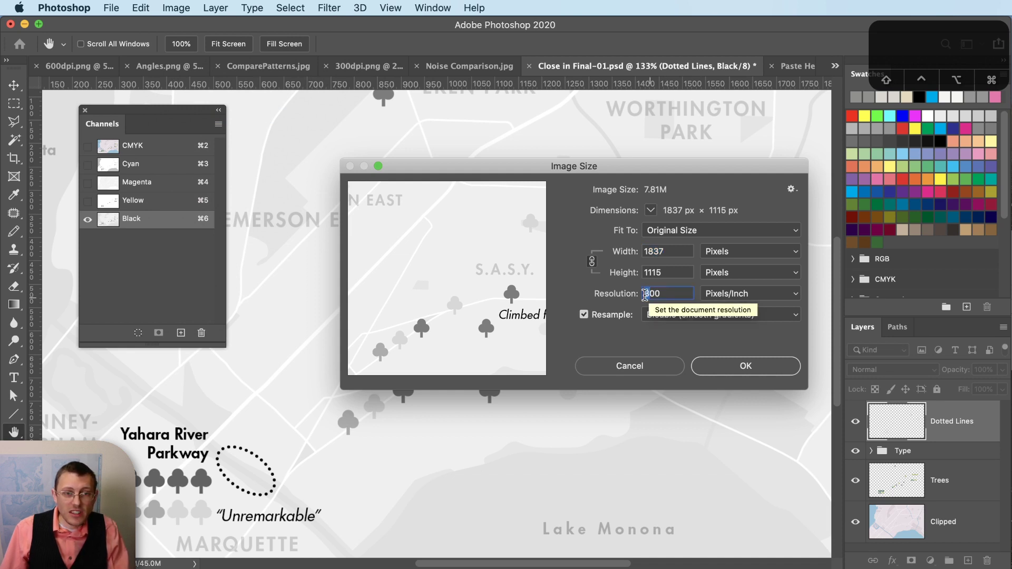
{"action": "left_click", "coordinate": [664, 369]}
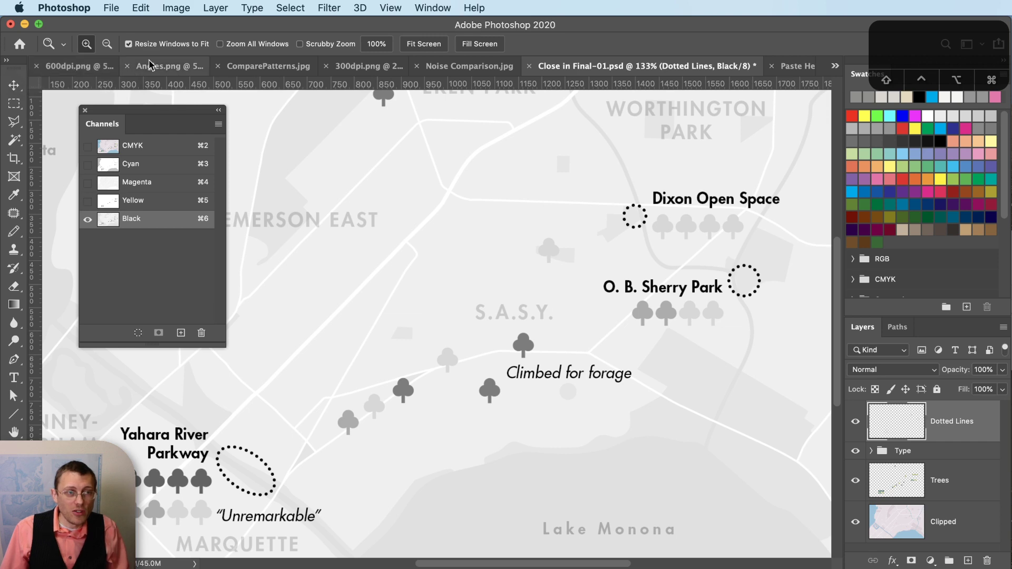
{"action": "left_click", "coordinate": [352, 67]}
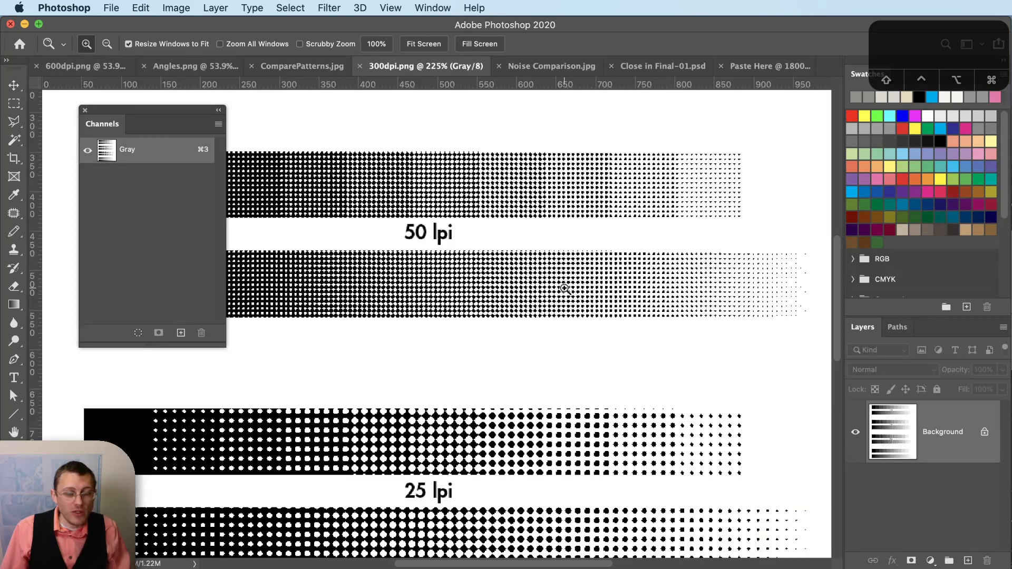
- Compare the 600dpi and 300dpi sample sheets, zooming the 25 lpi bars and fitting each page to the screen
{"action": "scroll", "coordinate": [564, 288], "scroll_direction": "down", "scroll_amount": 3}
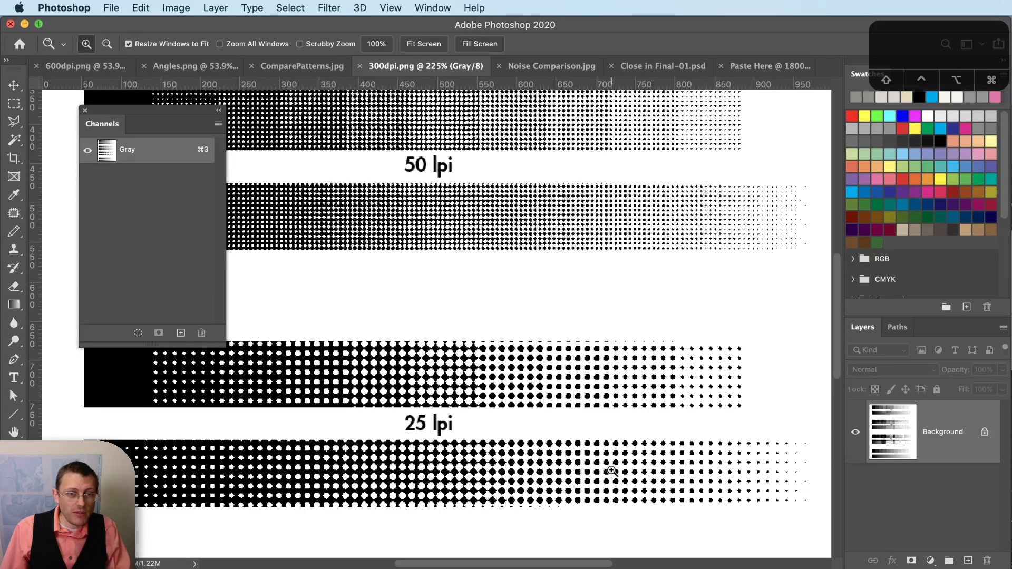
{"action": "left_click", "coordinate": [73, 64]}
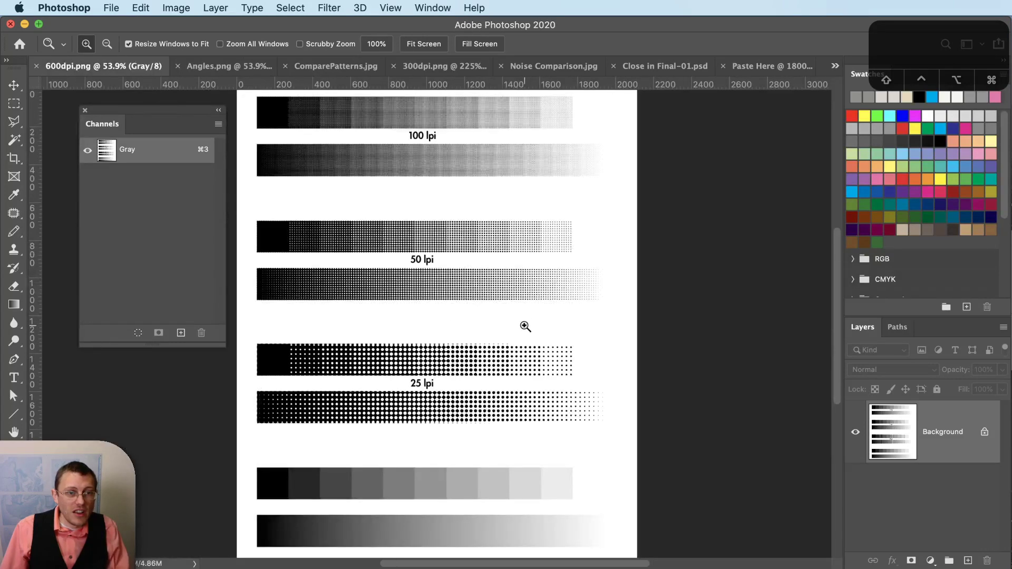
{"action": "key", "text": "alt"}
{"action": "left_click", "coordinate": [381, 408]}
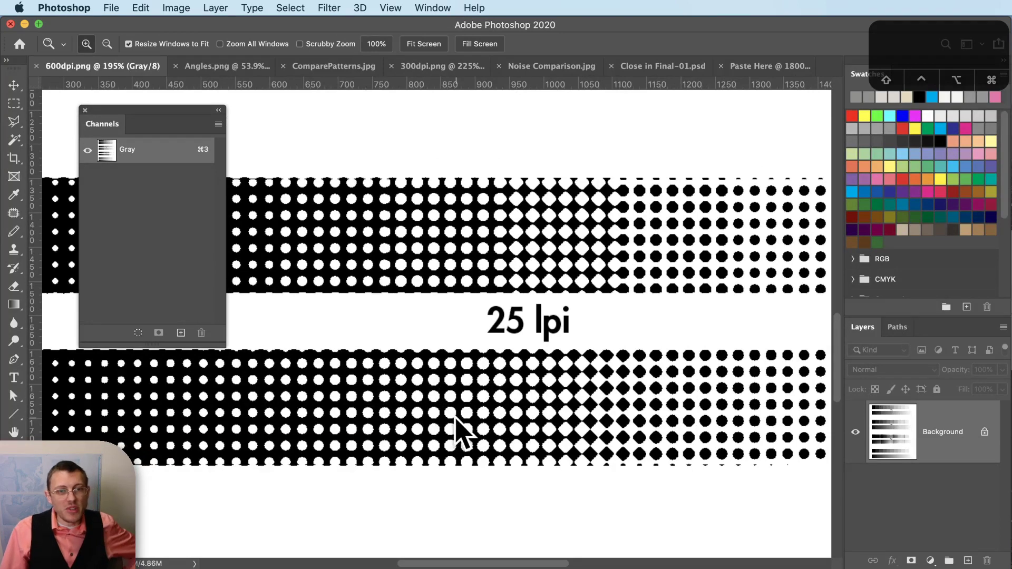
{"action": "left_click", "coordinate": [452, 68]}
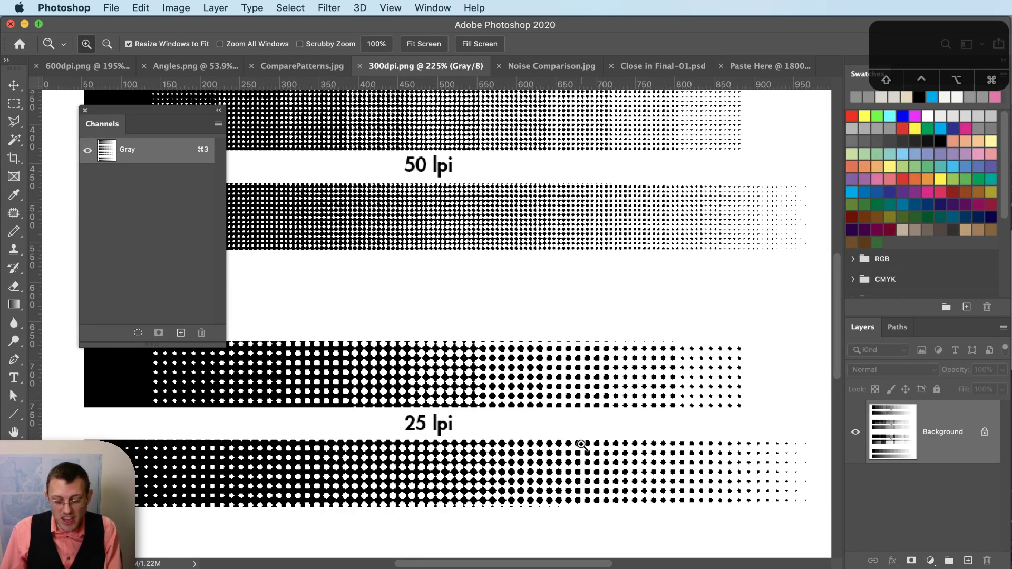
{"action": "key", "text": "super+0"}
{"action": "left_click", "coordinate": [109, 63]}
{"action": "key", "text": "super+0"}
{"action": "left_click", "coordinate": [456, 69]}
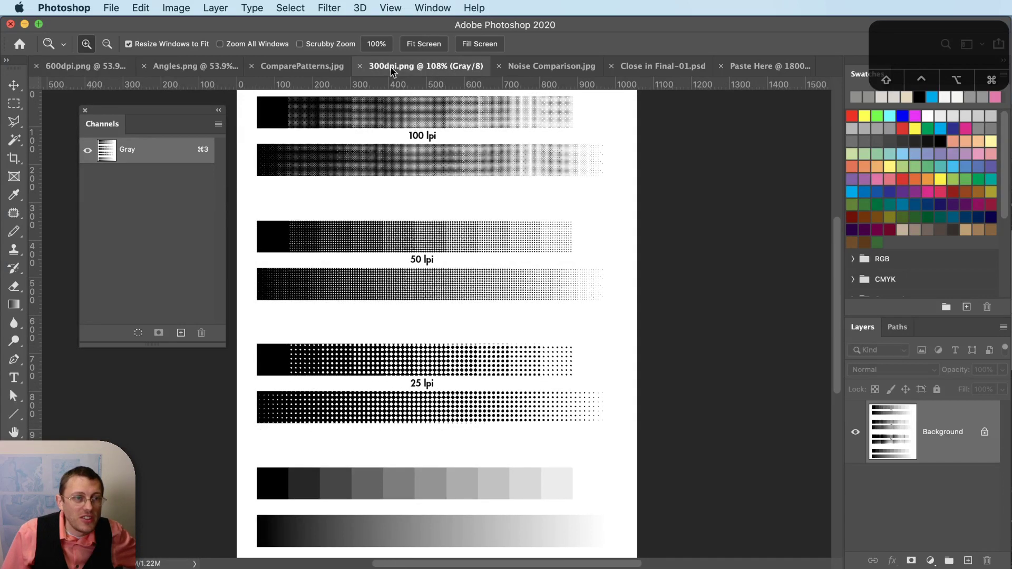
{"action": "left_click", "coordinate": [77, 70]}
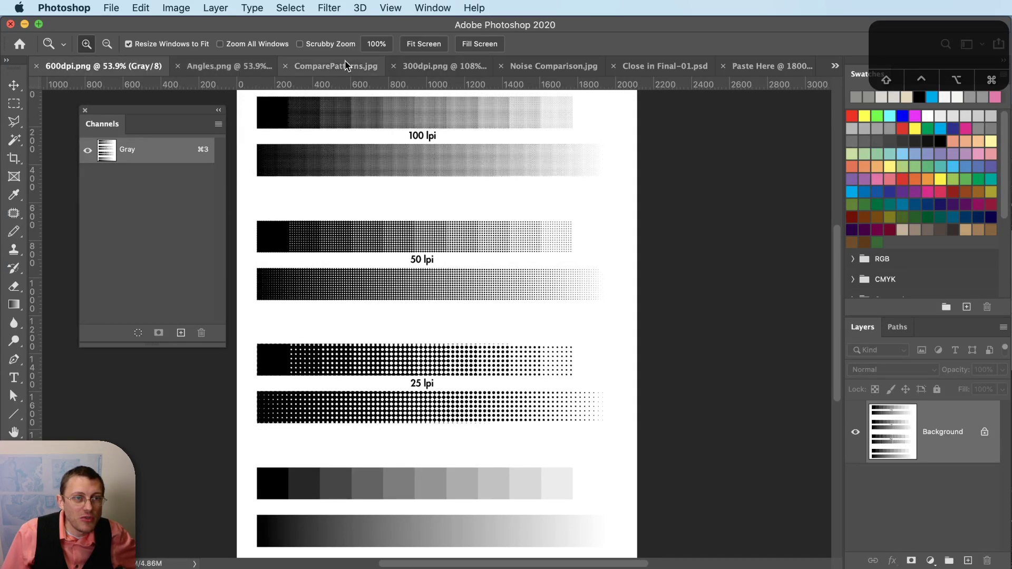
{"action": "left_click", "coordinate": [432, 67]}
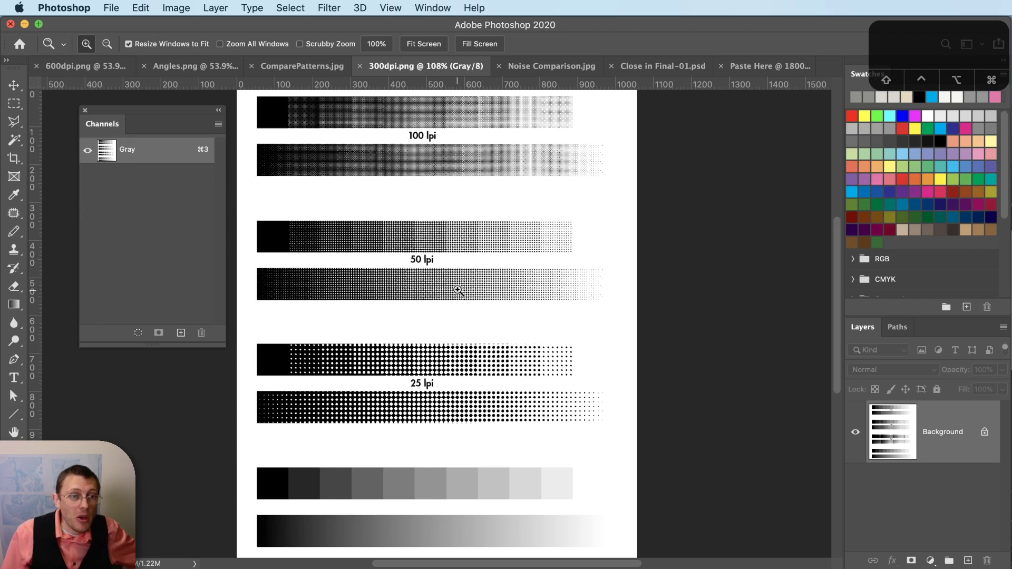
- Magnify the same patch of 25 lpi dots on both sheets, ending on the 600dpi one
{"action": "left_click_drag", "start_coordinate": [549, 350], "coordinate": [573, 375]}
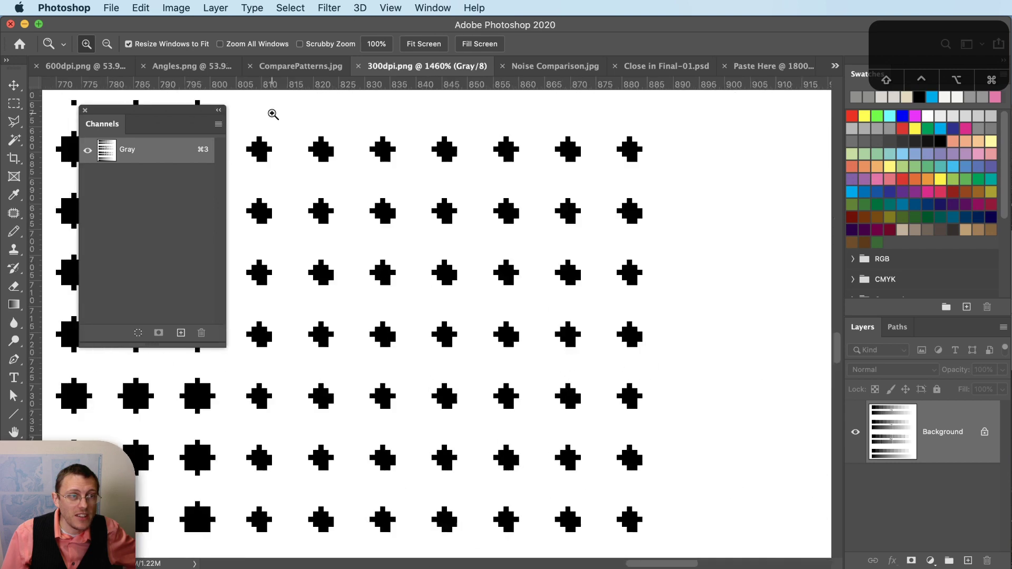
{"action": "left_click", "coordinate": [121, 67]}
{"action": "left_click_drag", "start_coordinate": [542, 350], "coordinate": [574, 376]}
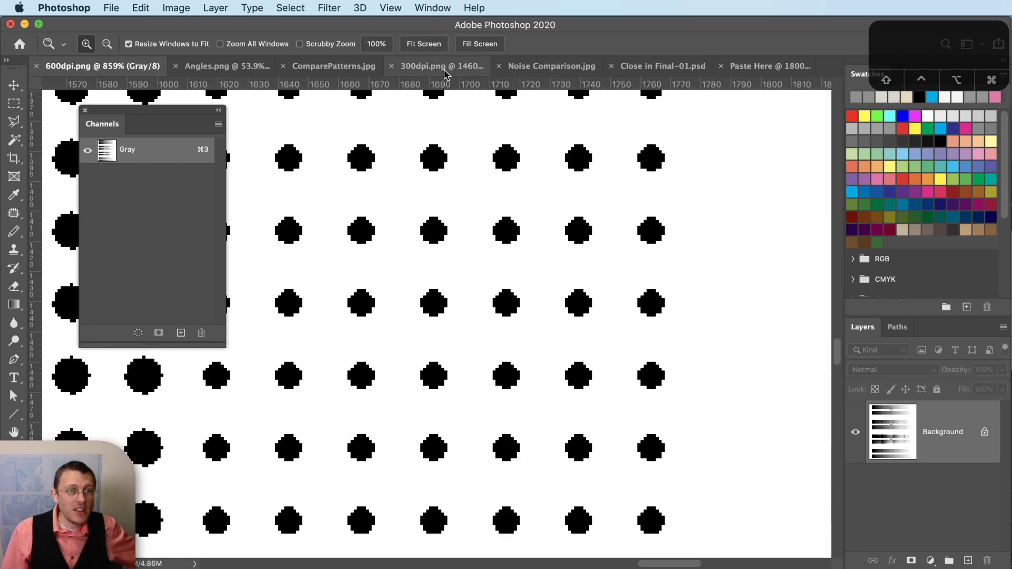
{"action": "left_click", "coordinate": [448, 67]}
{"action": "left_click", "coordinate": [110, 67]}
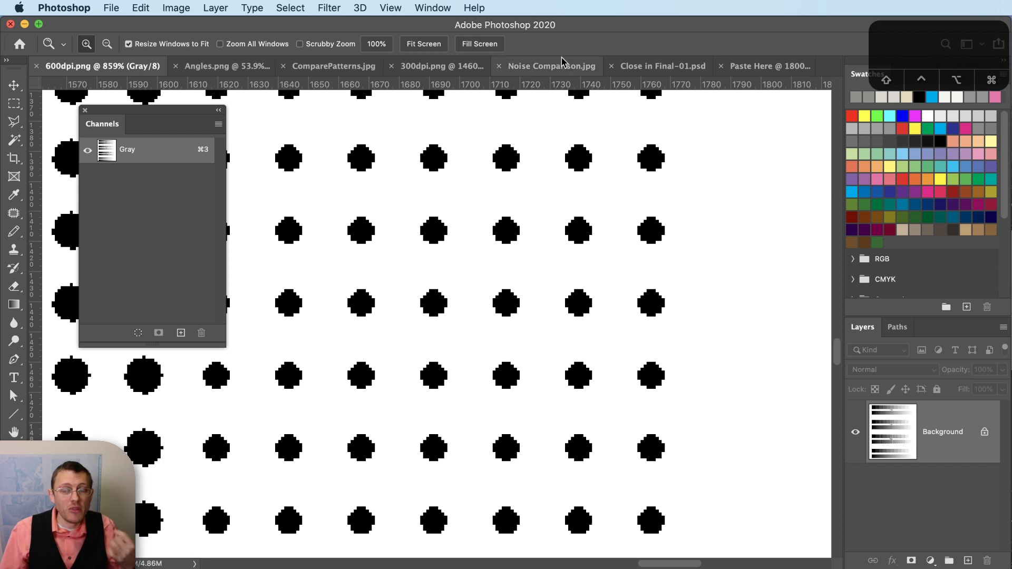
- Resample Close in Final-01 from 300 to 600 pixels/inch, making it 3674 × 2230 px
{"action": "left_click", "coordinate": [656, 68]}
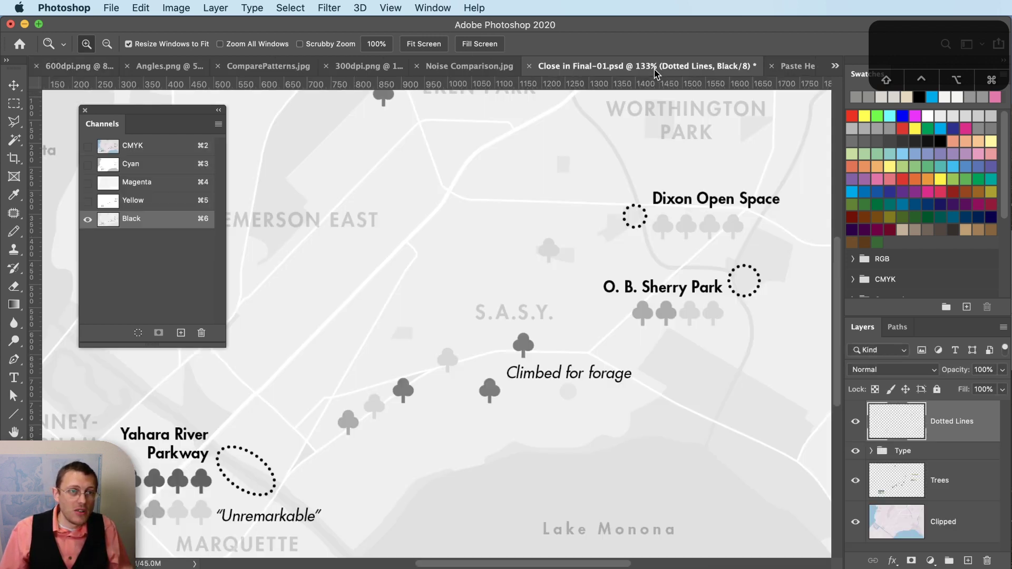
{"action": "left_click", "coordinate": [186, 6]}
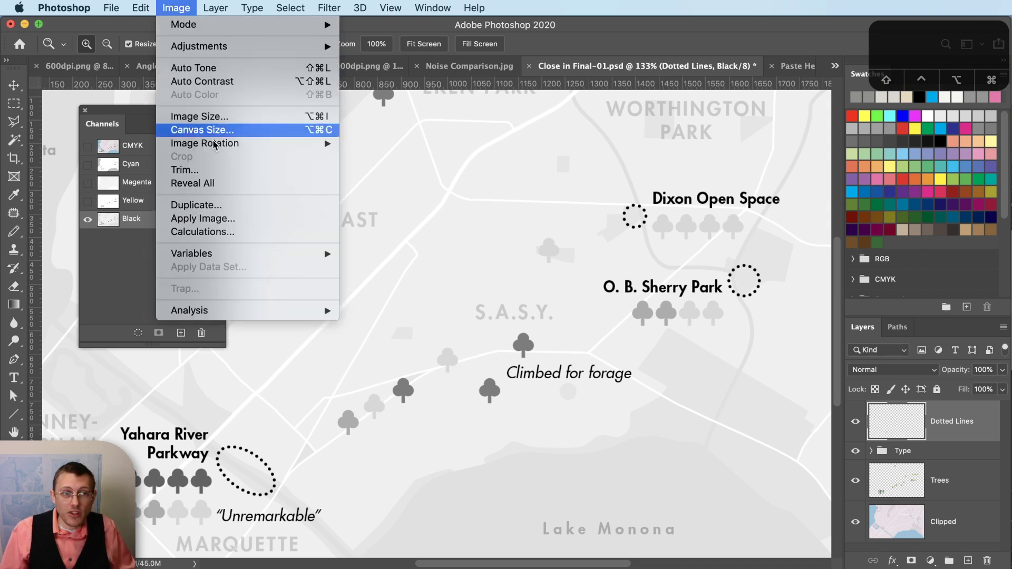
{"action": "left_click", "coordinate": [247, 116]}
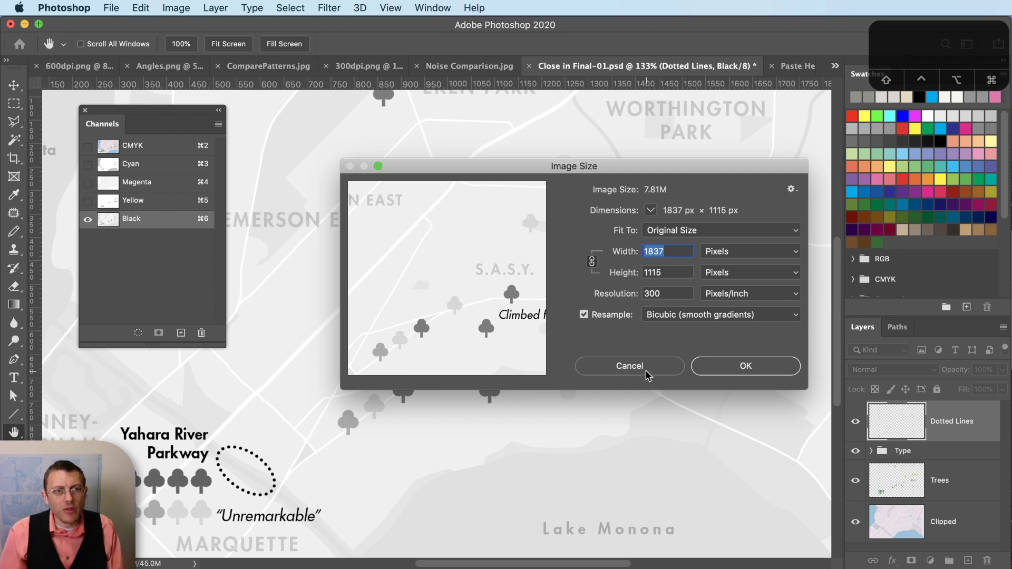
{"action": "double_click", "coordinate": [655, 294]}
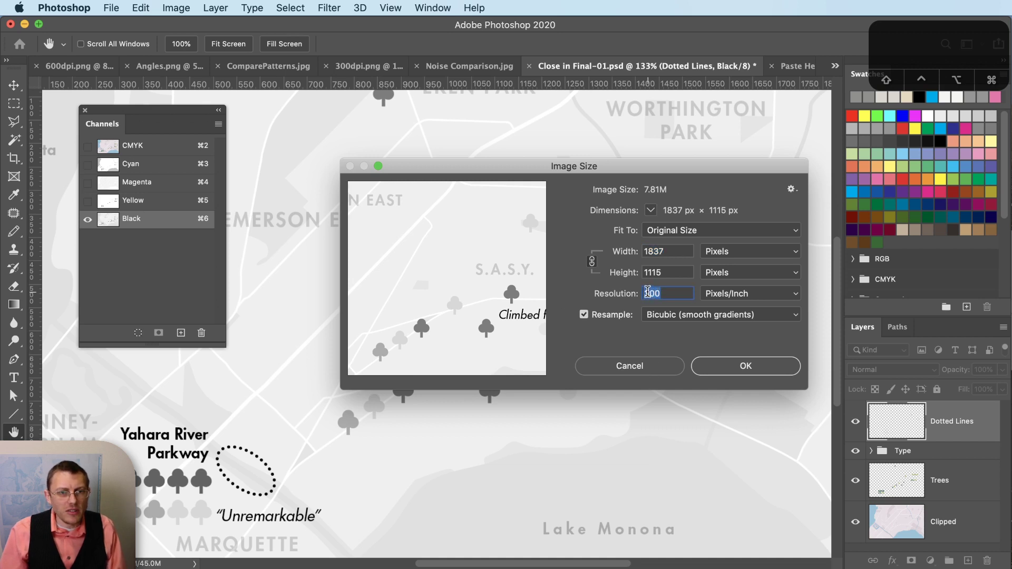
{"action": "type", "text": "6"}
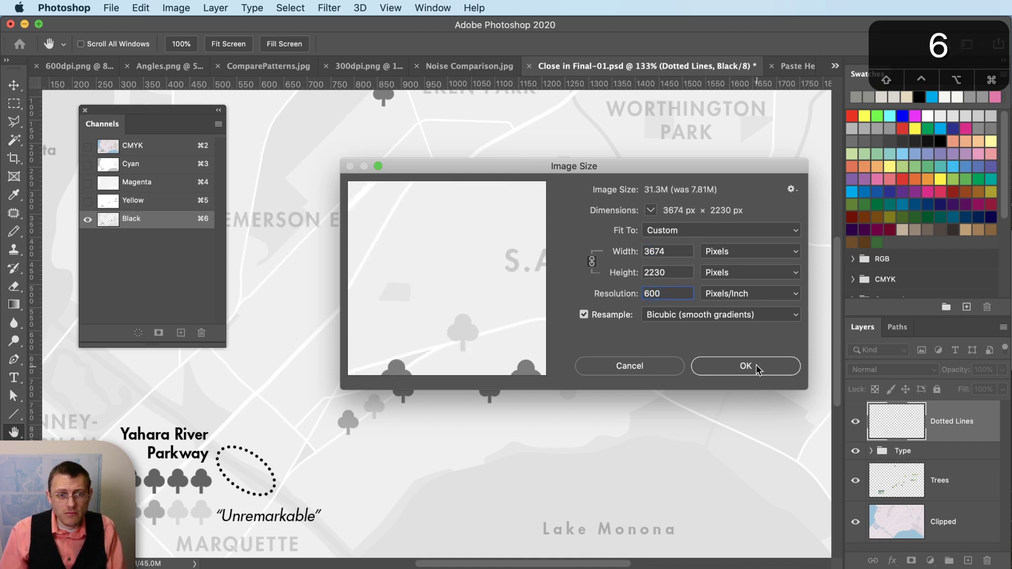
{"action": "left_click", "coordinate": [746, 363]}
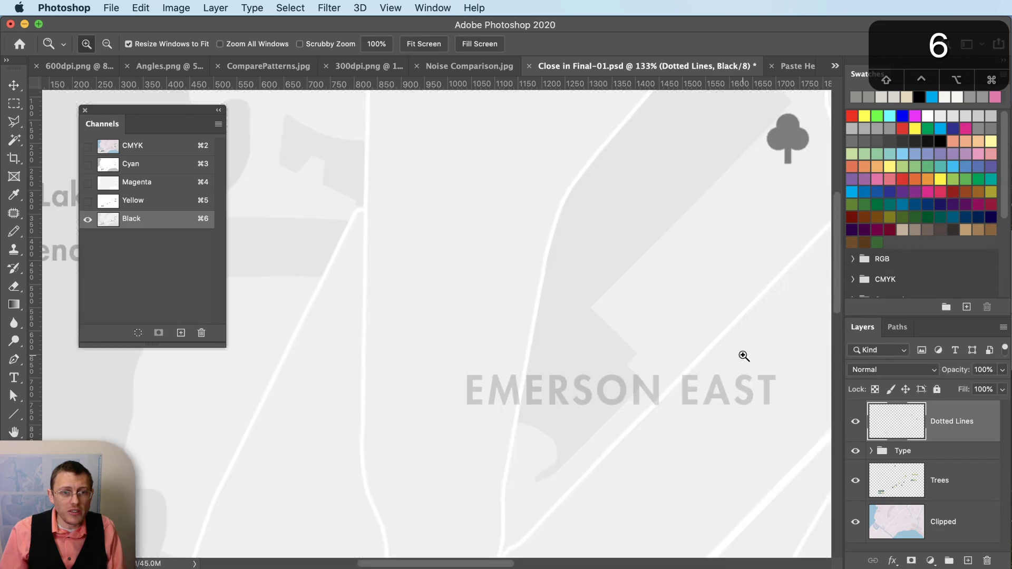
- Flatten the map into a 600 ppi Bitmap with a 90 lpi, 75°, round-dot halftone screen
{"action": "key", "text": "z"}
{"action": "left_click", "coordinate": [511, 395], "text": "alt"}
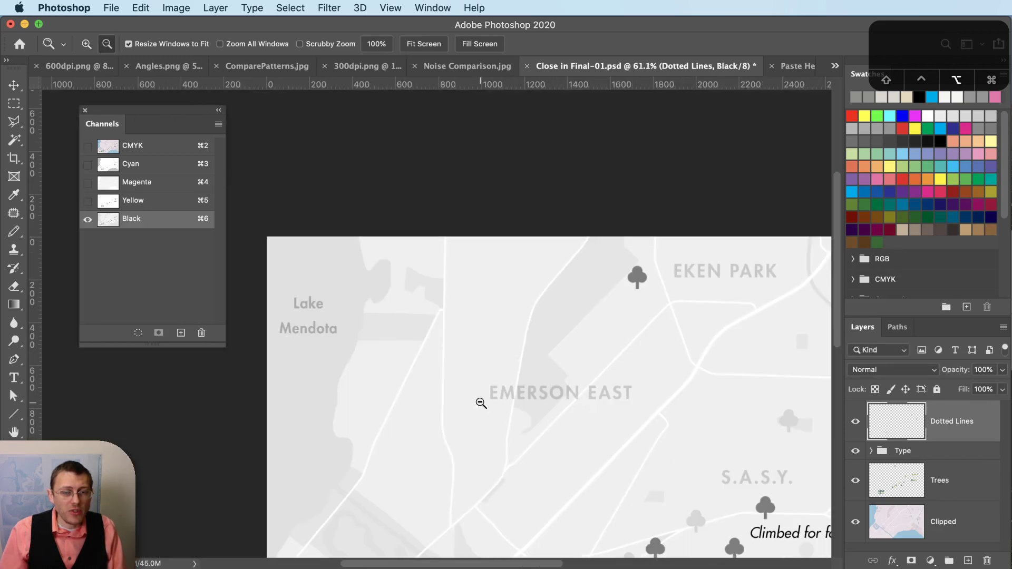
{"action": "left_click", "coordinate": [175, 8]}
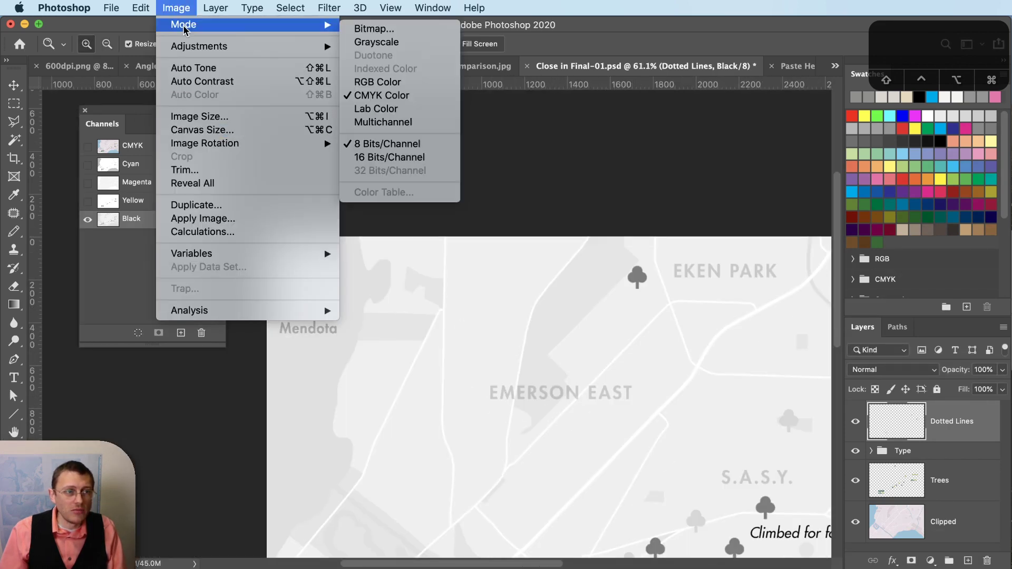
{"action": "left_click", "coordinate": [369, 30]}
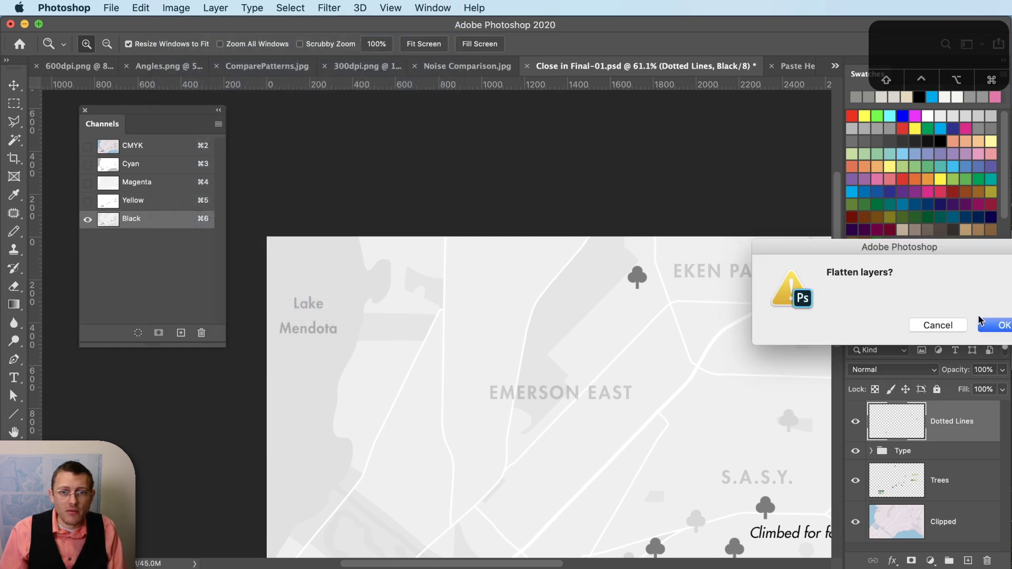
{"action": "left_click", "coordinate": [993, 328]}
{"action": "left_click", "coordinate": [885, 262]}
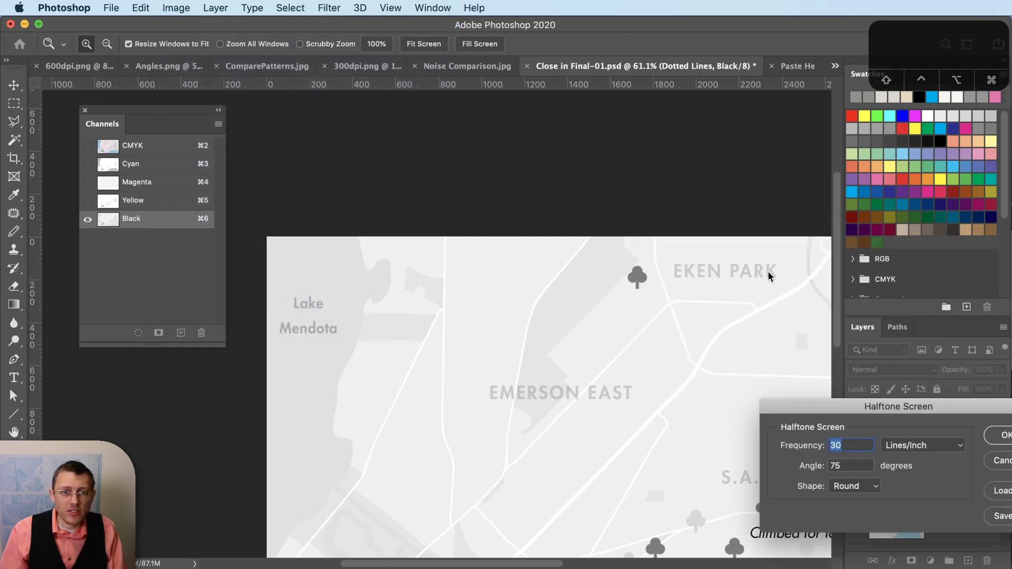
{"action": "type", "text": "90"}
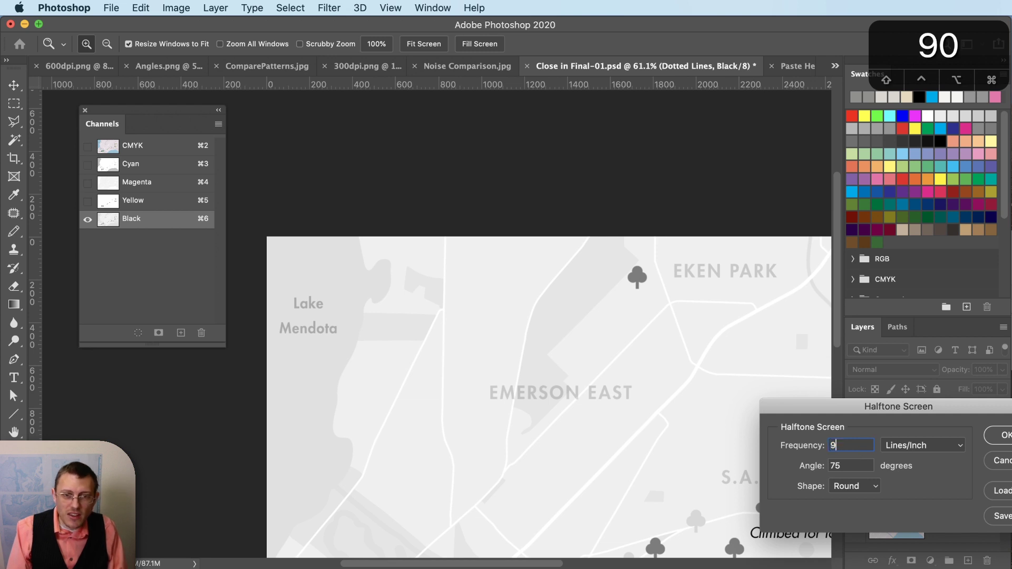
{"action": "key", "text": "Tab"}
{"action": "left_click_drag", "start_coordinate": [949, 407], "coordinate": [694, 293]}
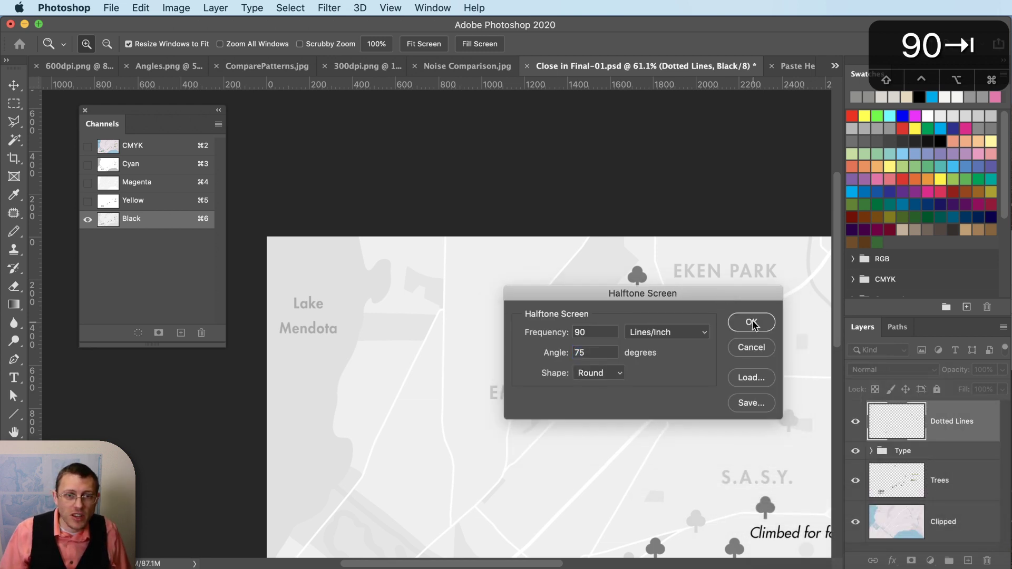
{"action": "left_click", "coordinate": [753, 323]}
{"action": "scroll", "coordinate": [720, 395], "scroll_direction": "down", "scroll_amount": 4}
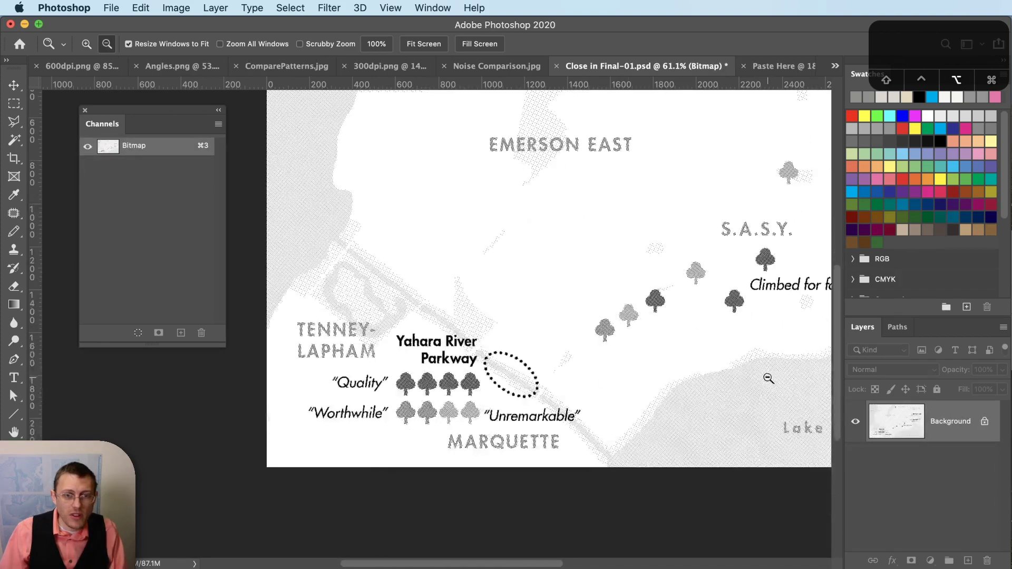
{"action": "scroll", "coordinate": [720, 395], "scroll_direction": "up", "scroll_amount": 15, "text": "alt"}
{"action": "scroll", "coordinate": [769, 379], "scroll_direction": "down", "scroll_amount": 1, "text": "alt"}
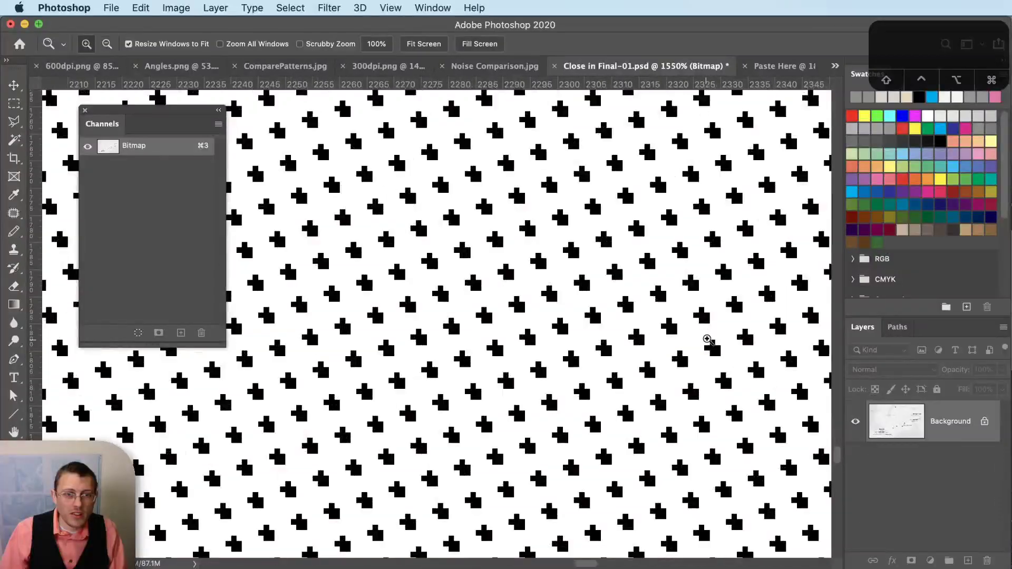
- Compare the new bitmap map with Paste Here, zooming out to see the whole halftone
{"action": "left_click", "coordinate": [777, 67]}
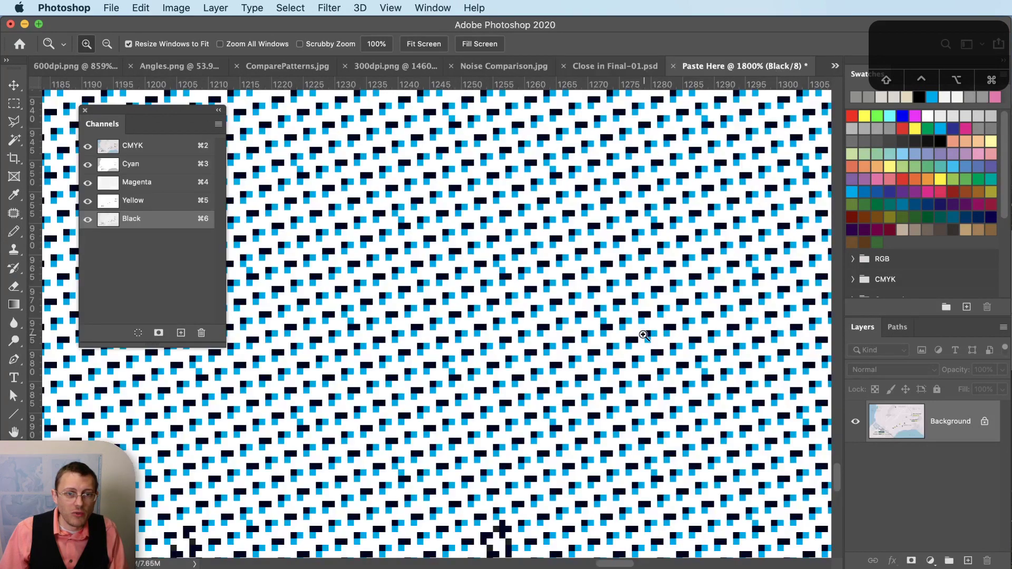
{"action": "left_click", "coordinate": [612, 68]}
{"action": "left_click", "coordinate": [621, 292], "text": "alt"}
{"action": "left_click", "coordinate": [621, 291], "text": "alt"}
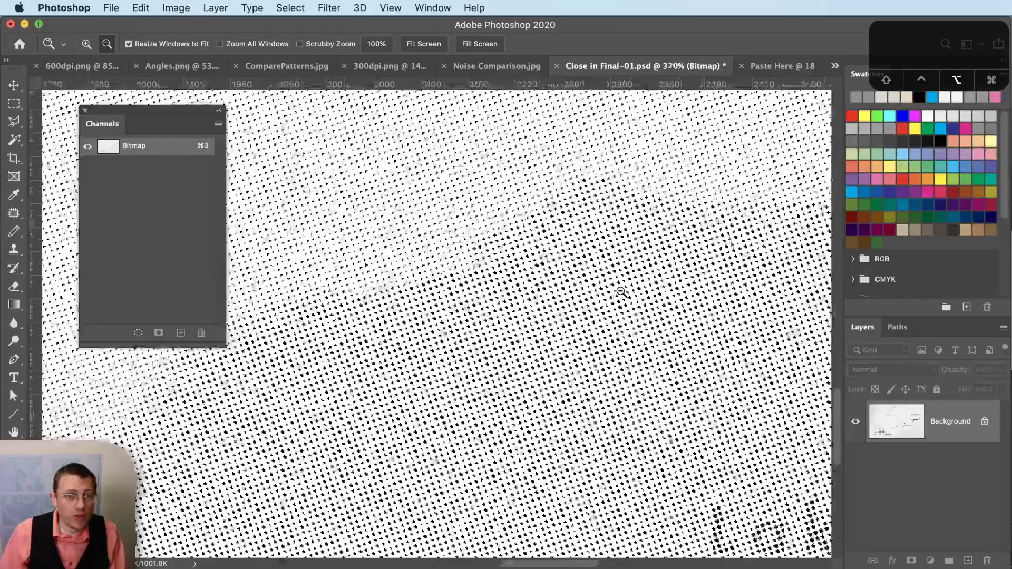
{"action": "left_click", "coordinate": [621, 292], "text": "alt"}
{"action": "left_click", "coordinate": [622, 292], "text": "alt"}
{"action": "left_click", "coordinate": [620, 294]}
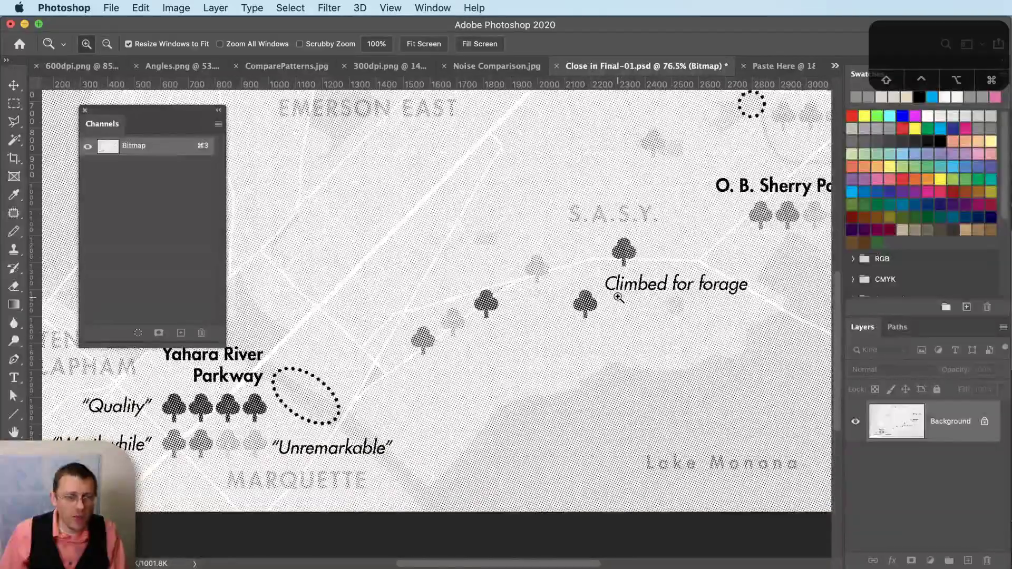
{"action": "key", "text": "super"}
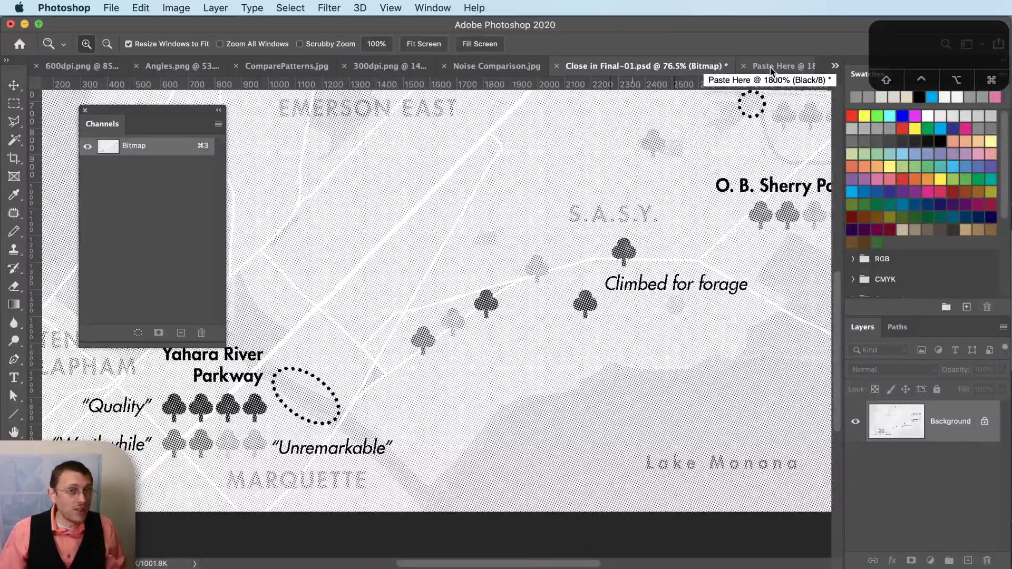
- View the Cyan channel in Paste Here, then bring up the isotype halftones page in Chrome
{"action": "left_click", "coordinate": [771, 67]}
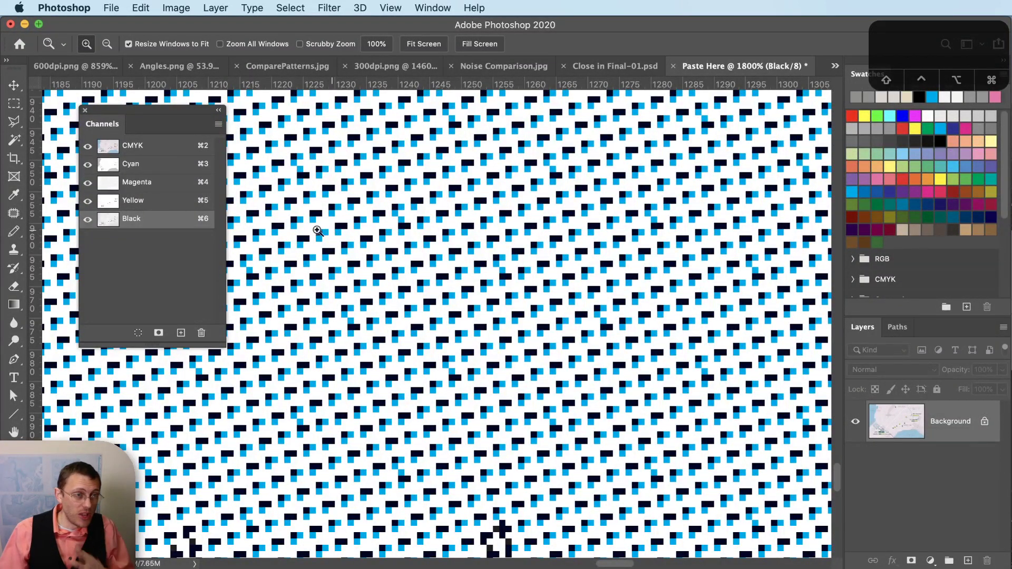
{"action": "left_click", "coordinate": [180, 165]}
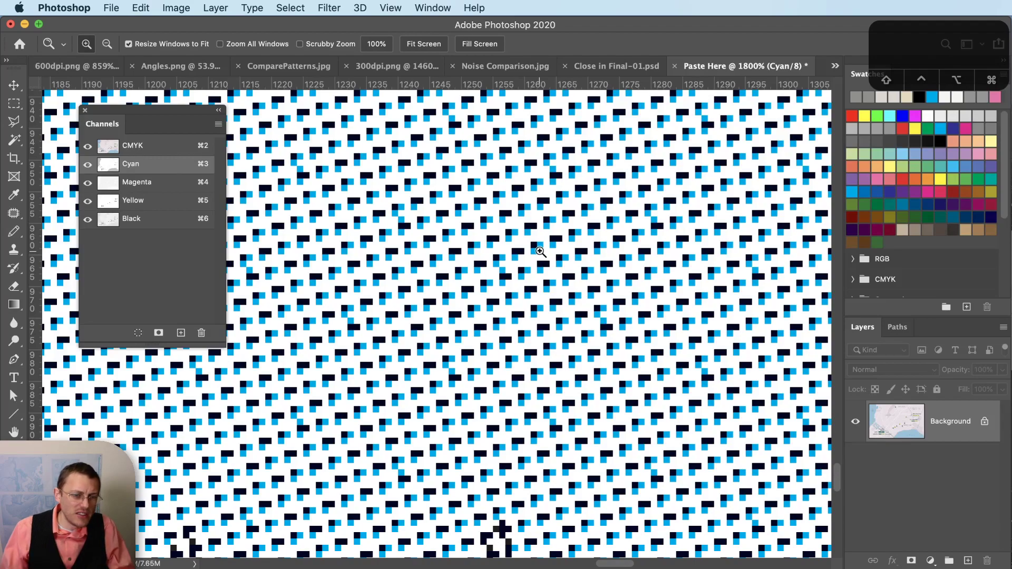
{"action": "scroll", "coordinate": [665, 140], "scroll_direction": "down", "scroll_amount": 10}
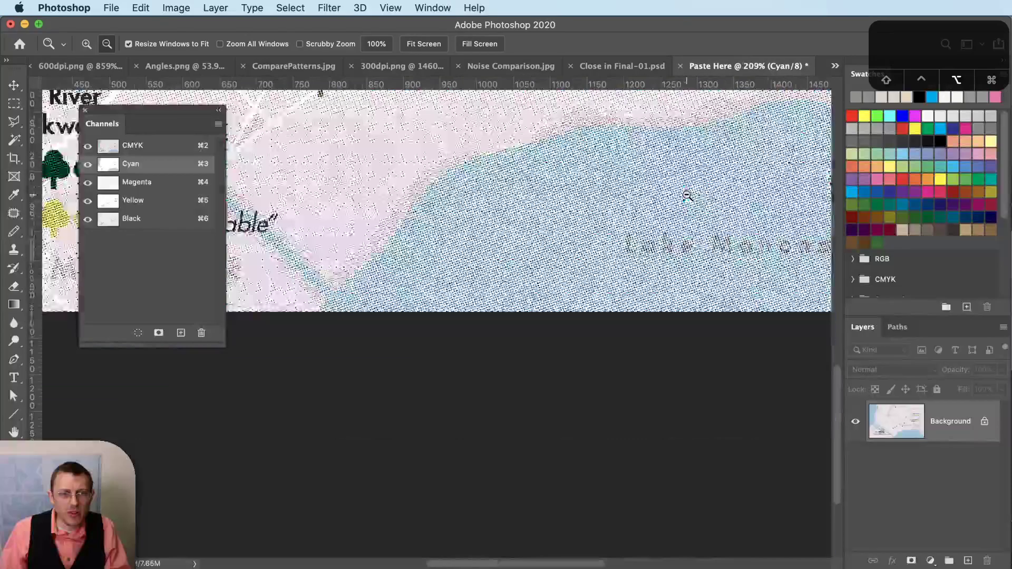
{"action": "scroll", "coordinate": [670, 210], "scroll_direction": "up", "scroll_amount": 5}
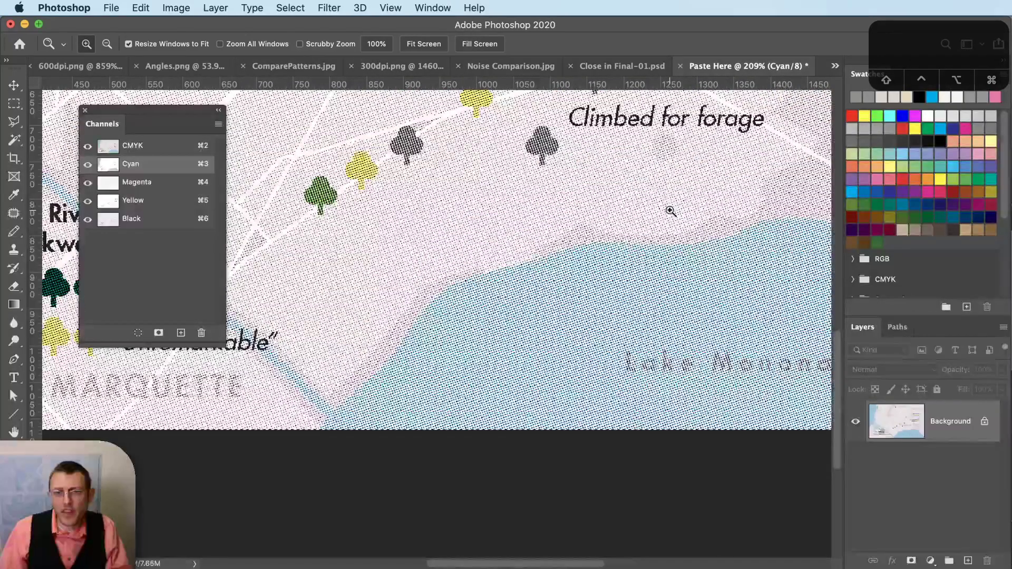
{"action": "scroll", "coordinate": [670, 210], "scroll_direction": "up", "scroll_amount": 1}
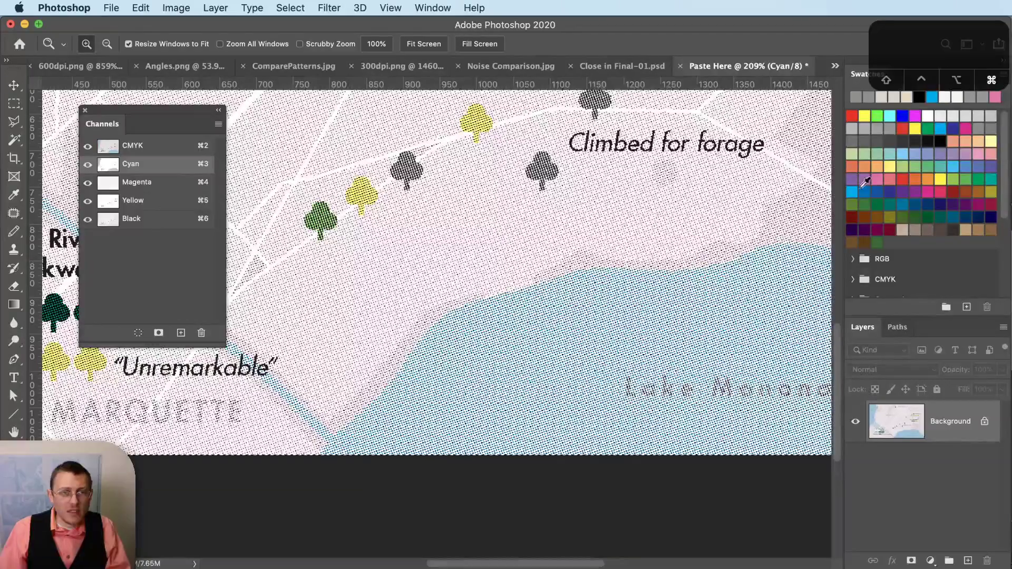
{"action": "key", "text": "super+Tab"}
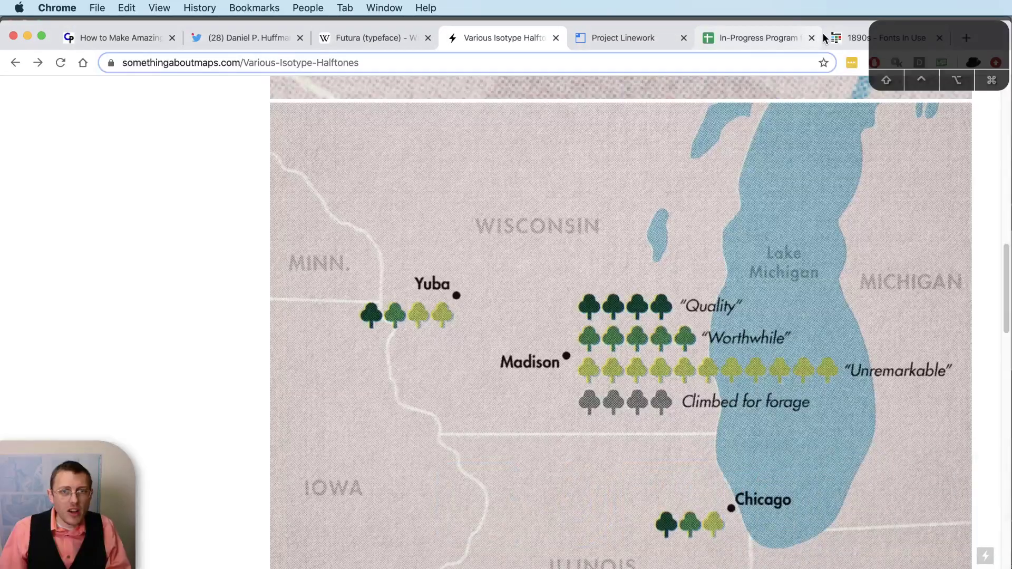
- Read the Halftone article's 'Multiple screens and color halftoning' section on CMYK angles, then return to Photoshop
{"action": "left_click", "coordinate": [369, 38]}
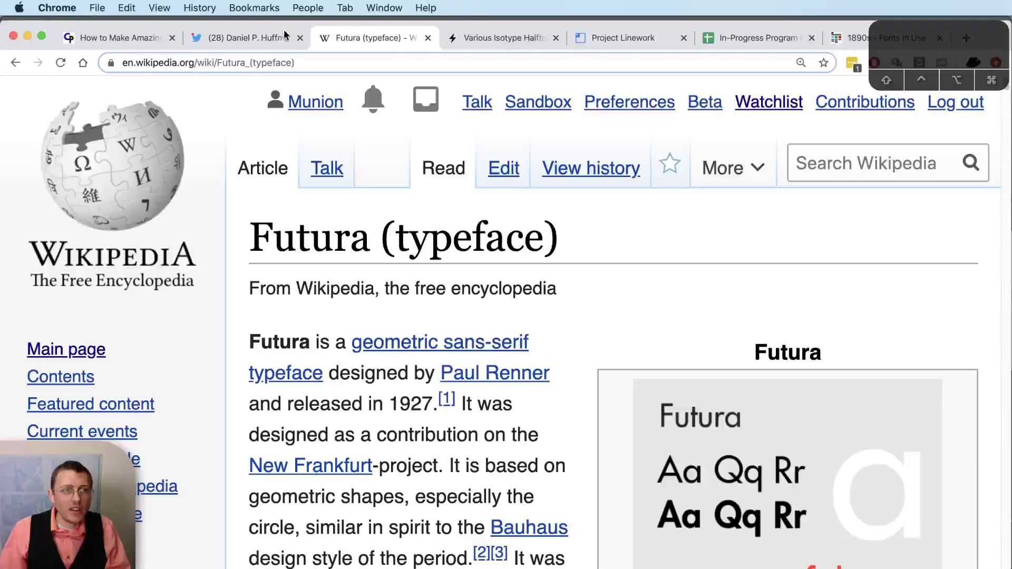
{"action": "left_click", "coordinate": [13, 63]}
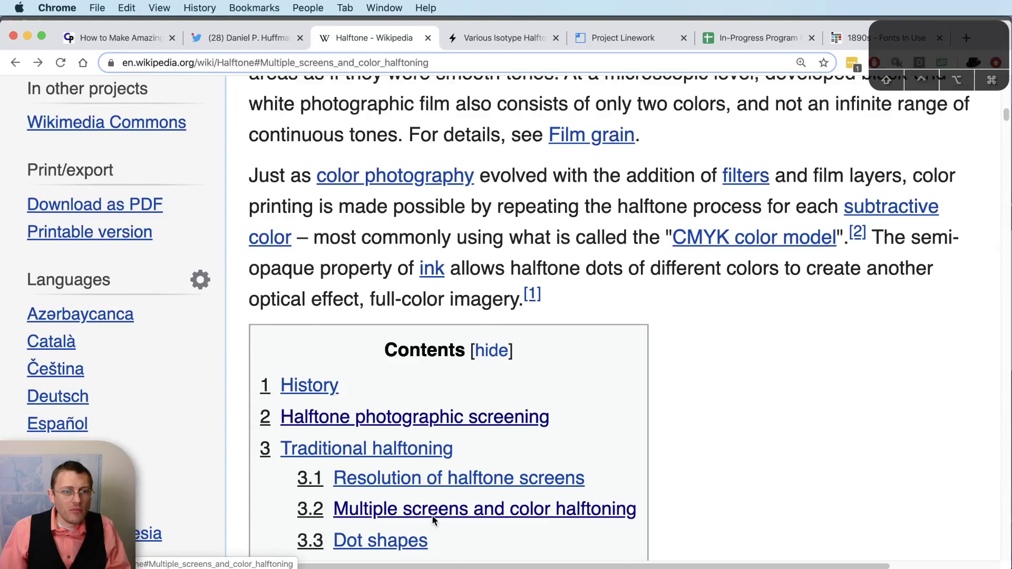
{"action": "left_click", "coordinate": [432, 514]}
{"action": "scroll", "coordinate": [489, 442], "scroll_direction": "down", "scroll_amount": 15}
{"action": "scroll", "coordinate": [489, 441], "scroll_direction": "up", "scroll_amount": 10}
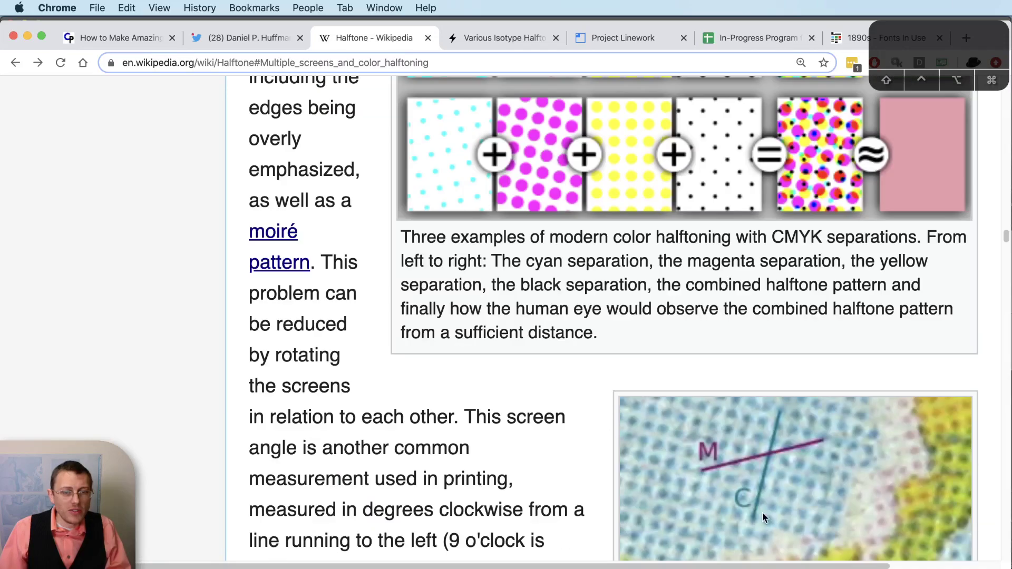
{"action": "scroll", "coordinate": [794, 356], "scroll_direction": "down", "scroll_amount": 14}
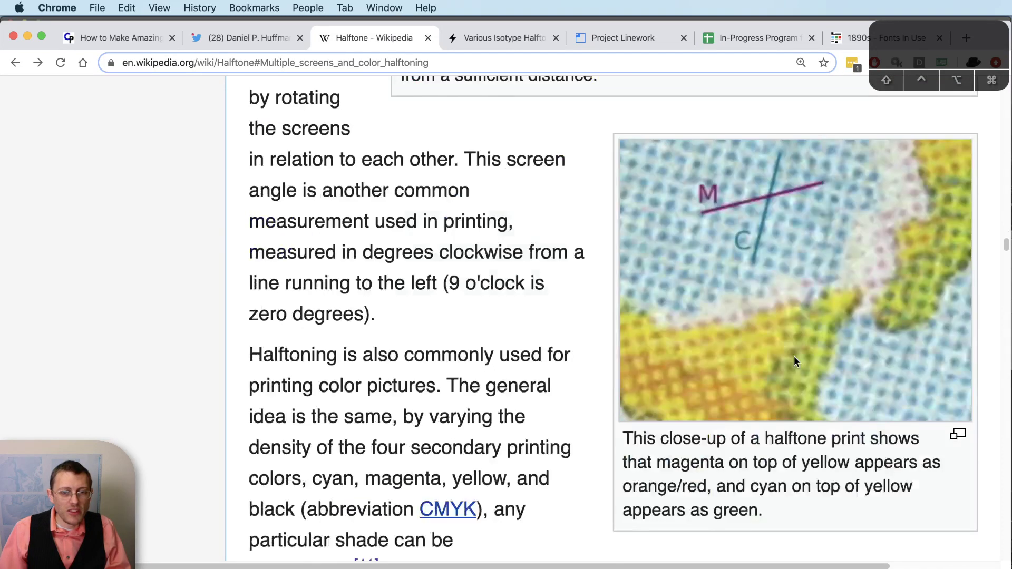
{"action": "scroll", "coordinate": [794, 359], "scroll_direction": "up", "scroll_amount": 2}
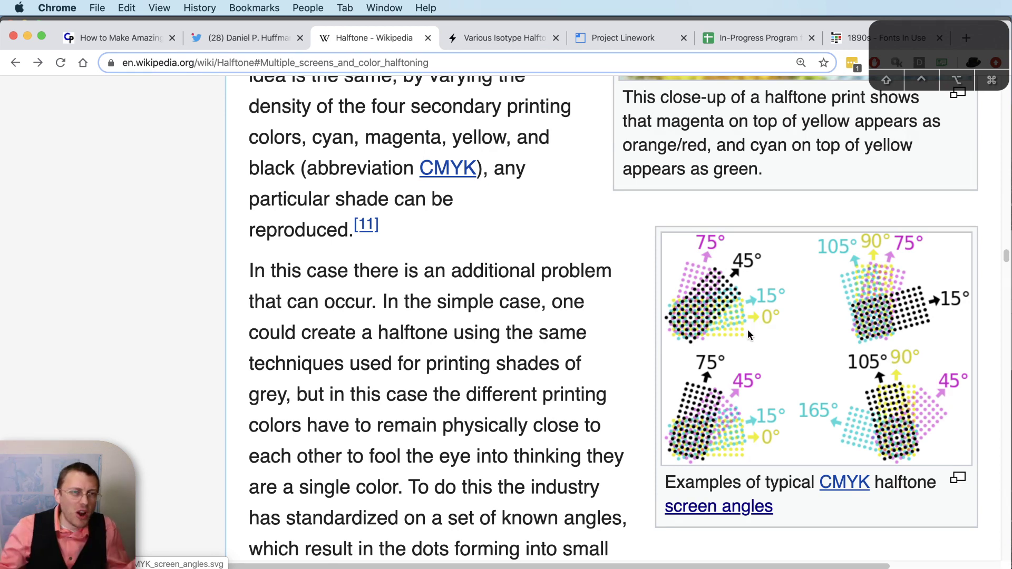
{"action": "key", "text": "super+Tab"}
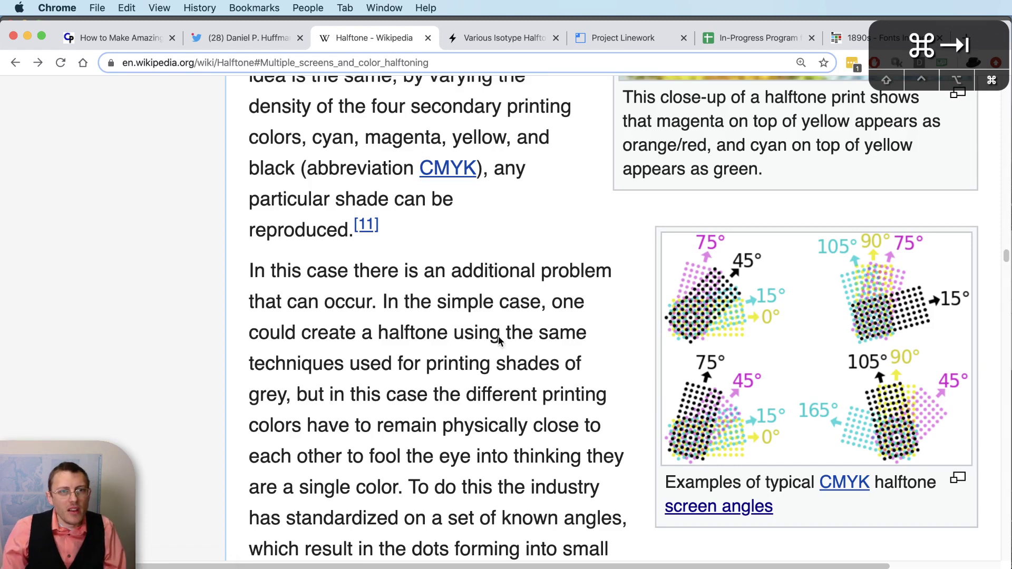
{"action": "left_click", "coordinate": [565, 507]}
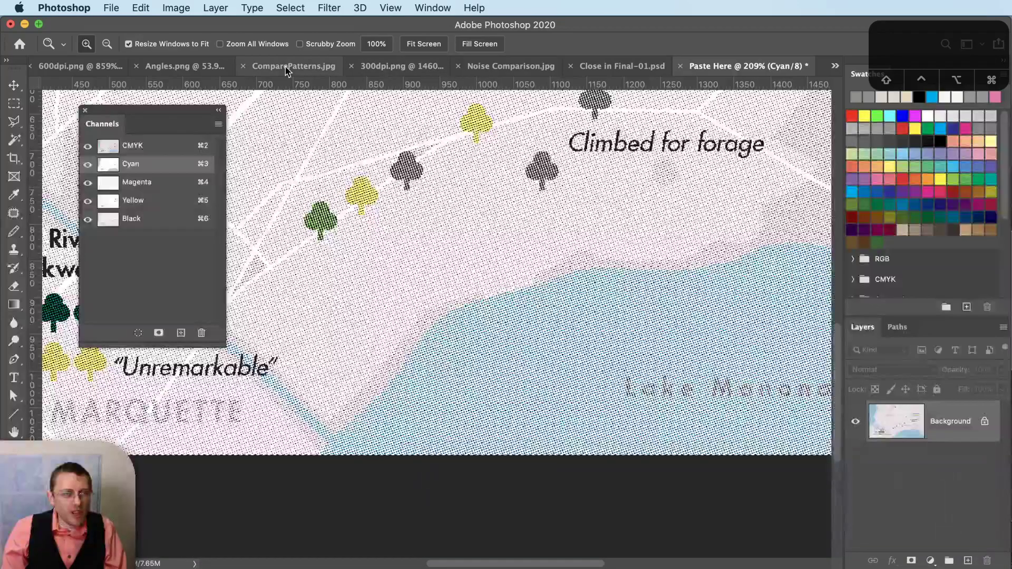
- Zoom into the Angles.png screen-angle chart
{"action": "left_click", "coordinate": [194, 68]}
{"action": "left_click_drag", "start_coordinate": [556, 349], "coordinate": [611, 389]}
{"action": "scroll", "coordinate": [613, 388], "scroll_direction": "down", "scroll_amount": 3}
{"action": "scroll", "coordinate": [613, 389], "scroll_direction": "down", "scroll_amount": 3}
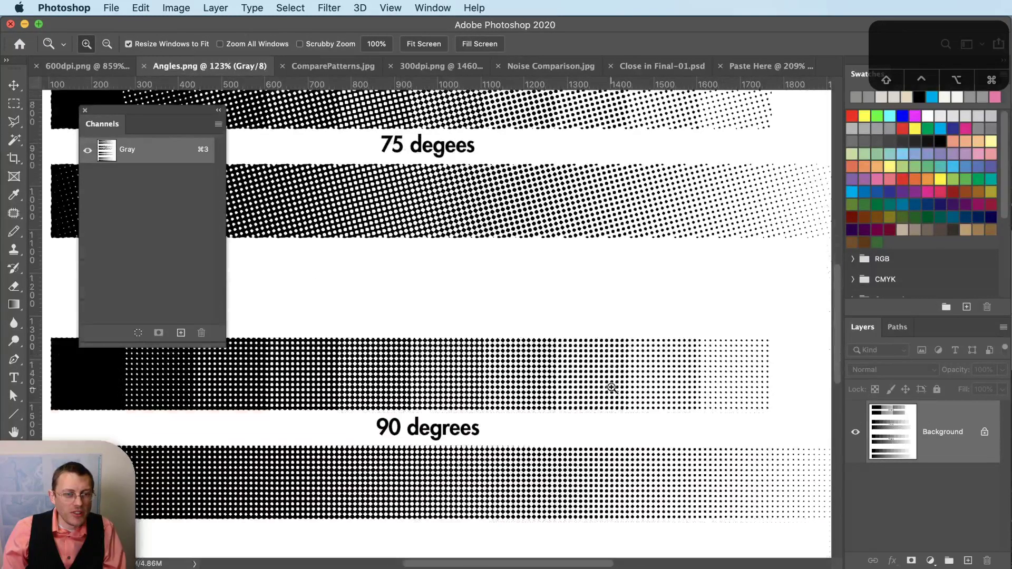
{"action": "scroll", "coordinate": [432, 434], "scroll_direction": "up", "scroll_amount": 7}
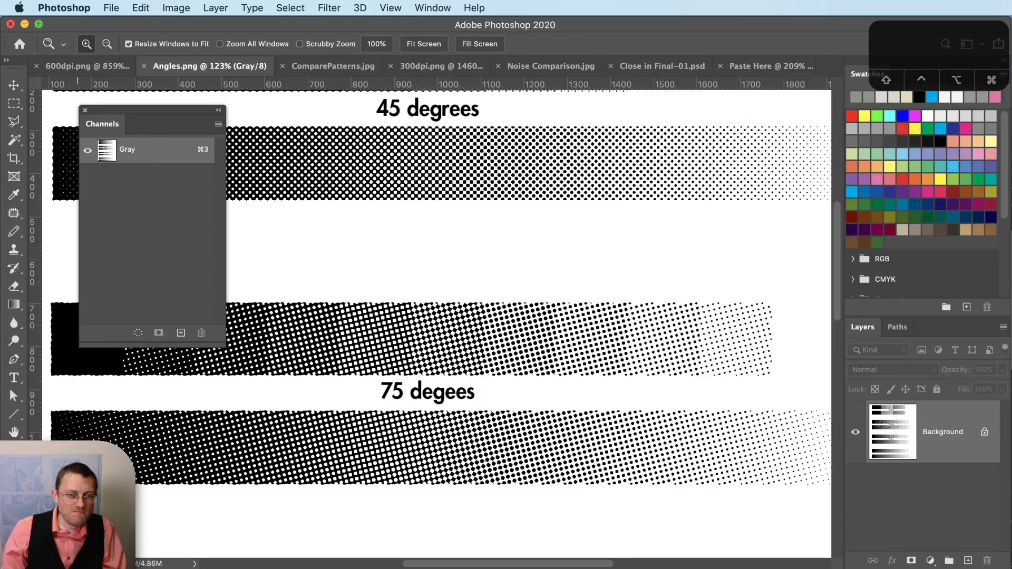
- Marquee-select the 75° halftone strip, then return to the Close in Final-01 map
{"action": "left_click", "coordinate": [14, 103]}
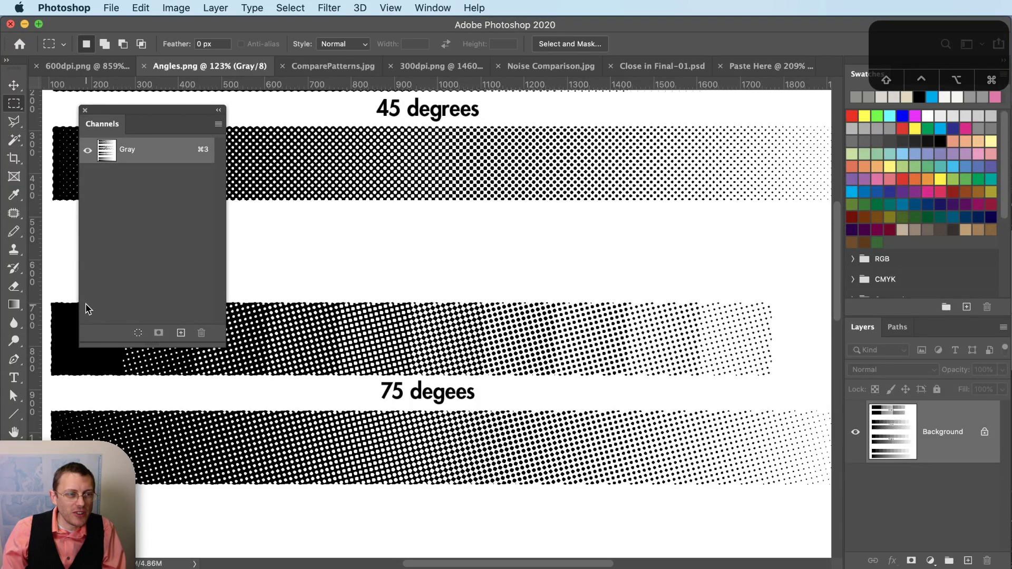
{"action": "left_click_drag", "start_coordinate": [66, 414], "coordinate": [807, 484]}
{"action": "scroll", "coordinate": [705, 355], "scroll_direction": "up", "scroll_amount": 5}
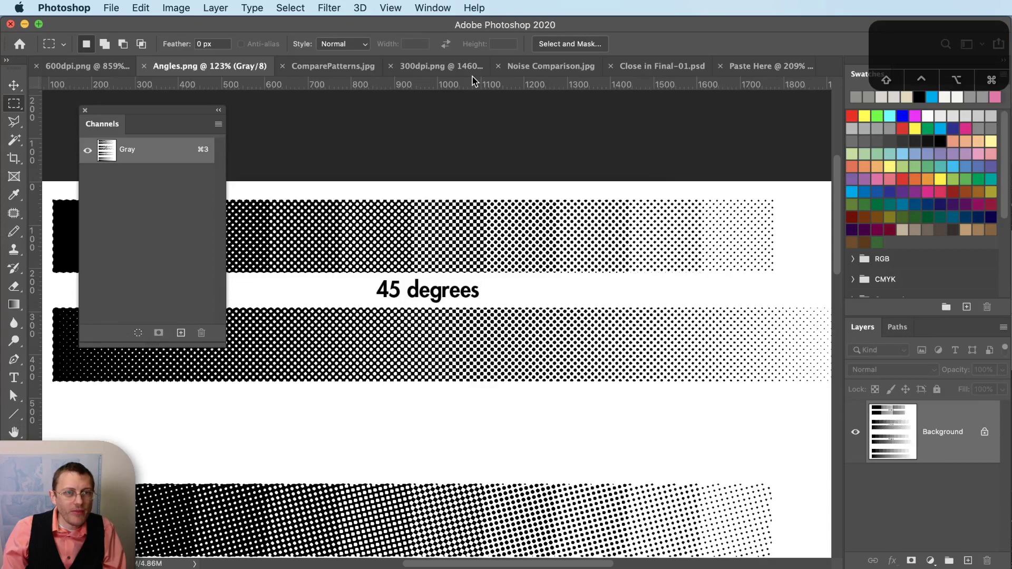
{"action": "left_click", "coordinate": [679, 70]}
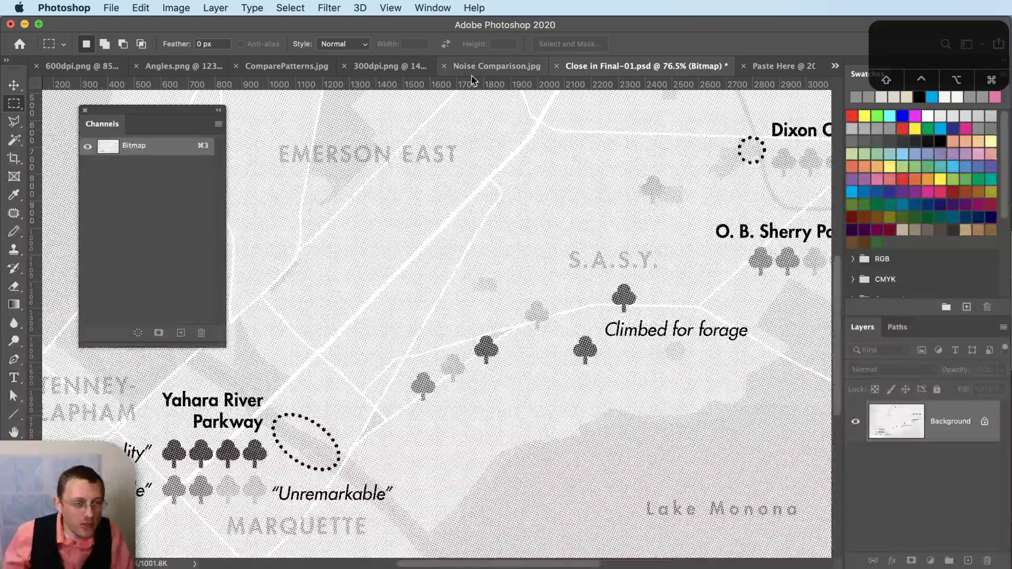
- Undo the 75° bitmap conversion and view the Black channel on its own
{"action": "key", "text": "super+z"}
{"action": "left_click", "coordinate": [176, 8]}
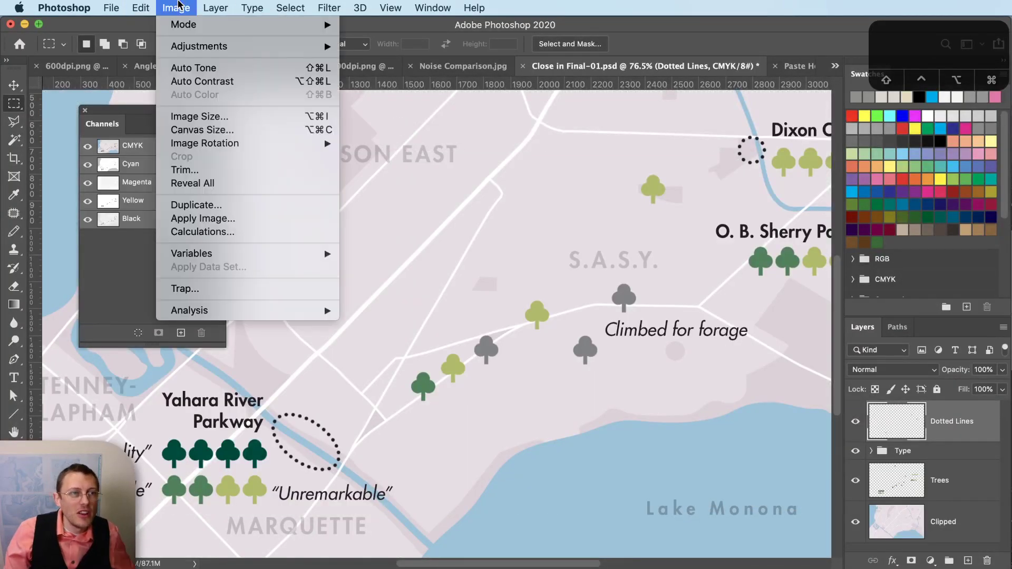
{"action": "mouse_move", "coordinate": [295, 25]}
{"action": "key", "text": "Escape"}
{"action": "left_click", "coordinate": [165, 164]}
{"action": "left_click", "coordinate": [133, 218]}
- Flatten the Black plate into a 600 ppi Bitmap with a 90 lpi, 45°, round halftone
{"action": "left_click", "coordinate": [177, 7]}
{"action": "mouse_move", "coordinate": [211, 25]}
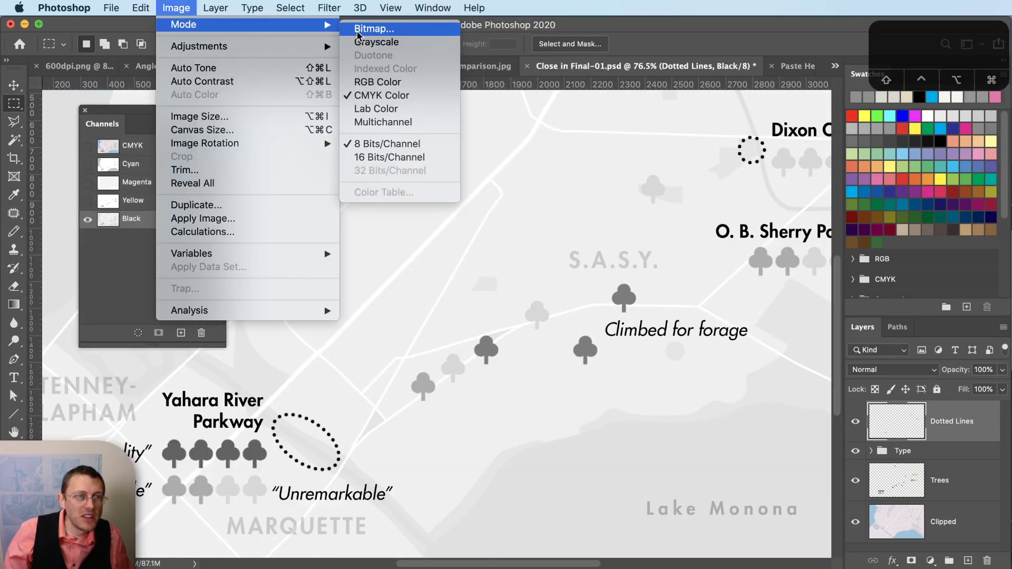
{"action": "left_click", "coordinate": [438, 43]}
{"action": "left_click", "coordinate": [1006, 326]}
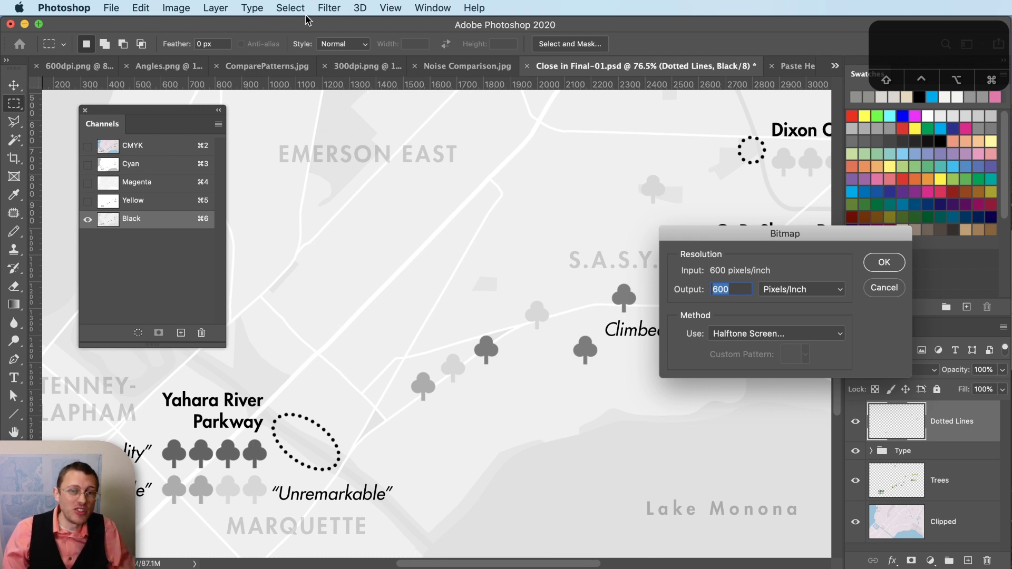
{"action": "left_click", "coordinate": [893, 263]}
{"action": "left_click_drag", "start_coordinate": [617, 289], "coordinate": [644, 245]}
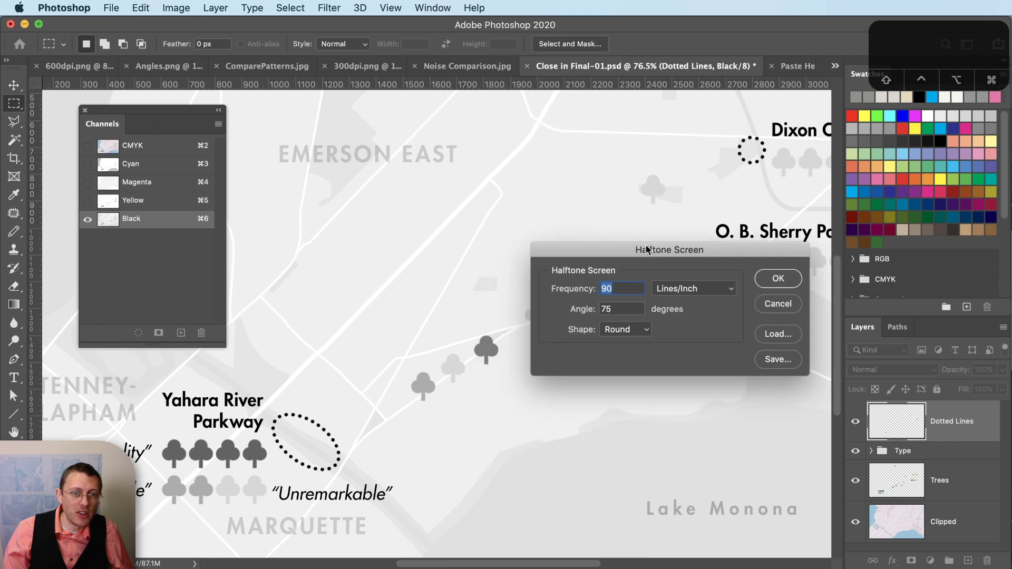
{"action": "key", "text": "Tab"}
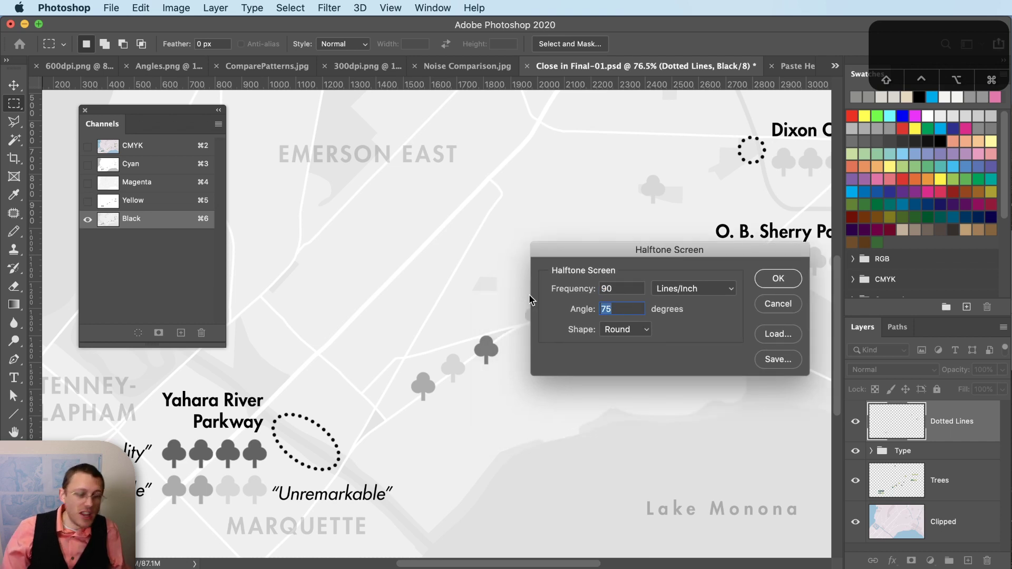
{"action": "type", "text": "45"}
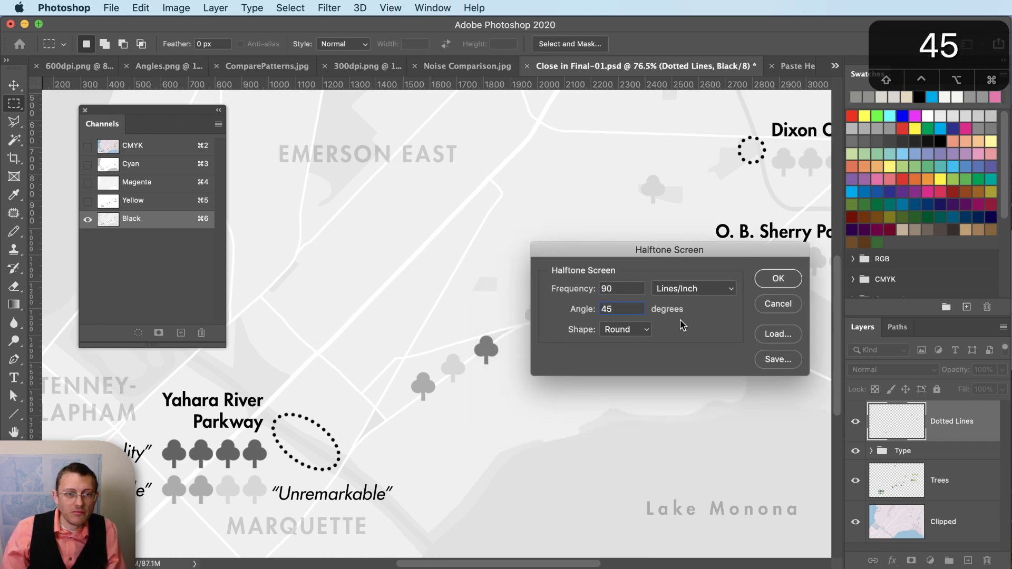
{"action": "left_click", "coordinate": [778, 280]}
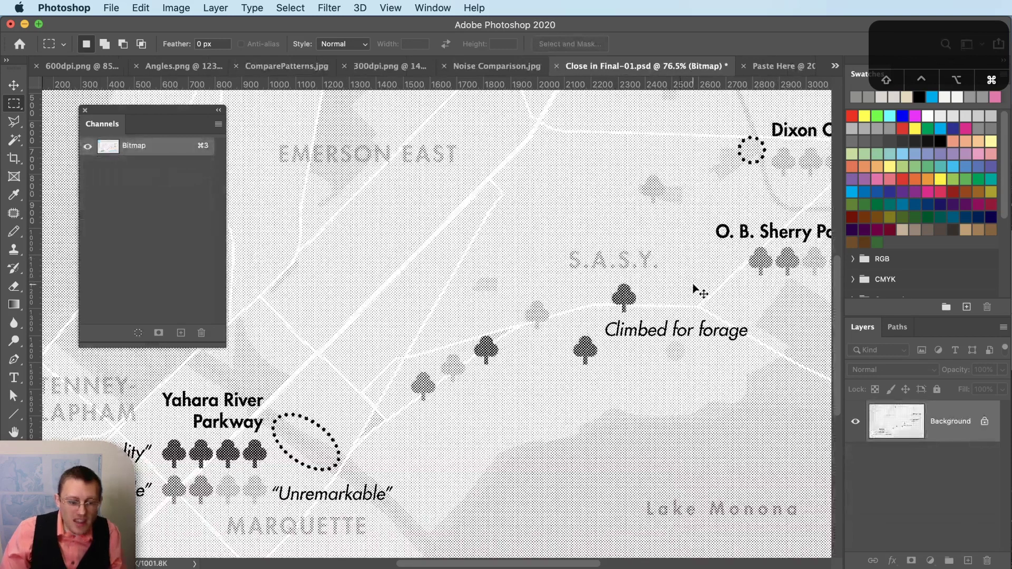
- Copy the 45° halftone bitmap, trial-paste it into Paste Here's Black channel, then undo it
{"action": "key", "text": "super+a"}
{"action": "key", "text": "super+c"}
{"action": "left_click", "coordinate": [775, 66]}
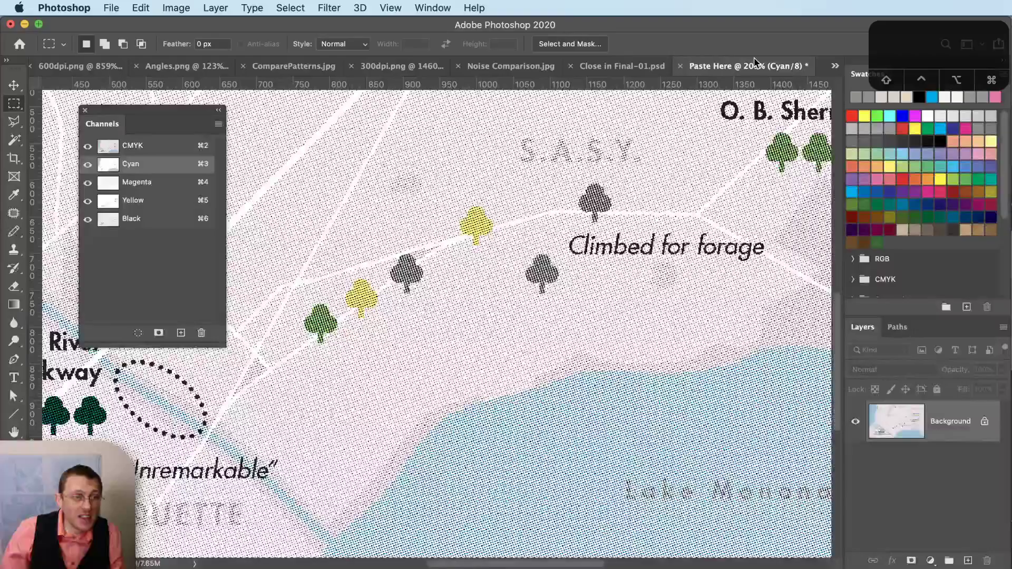
{"action": "left_click", "coordinate": [155, 221]}
{"action": "key", "text": "super+v"}
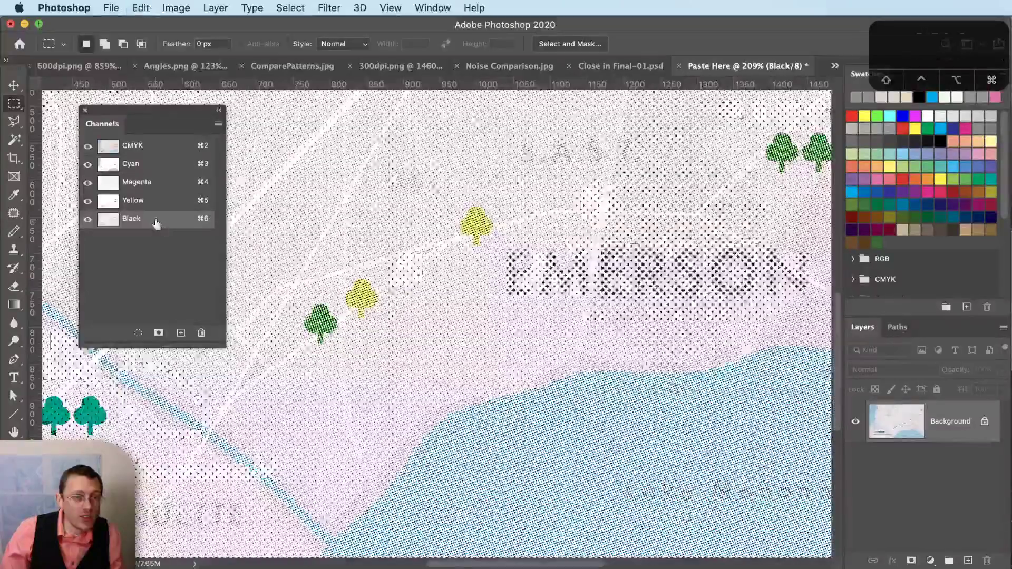
{"action": "key", "text": "super+z"}
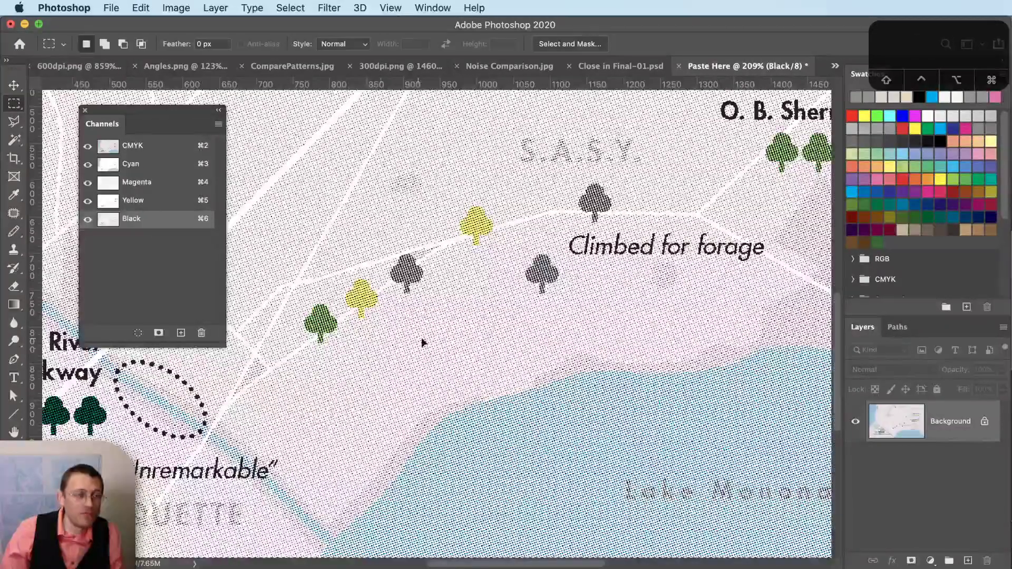
- Browse the Image and Edit menus for a way to change the resolution
{"action": "scroll", "coordinate": [612, 464], "scroll_direction": "down", "scroll_amount": 10, "text": "alt"}
{"action": "scroll", "coordinate": [452, 308], "scroll_direction": "up", "scroll_amount": 4, "text": "alt"}
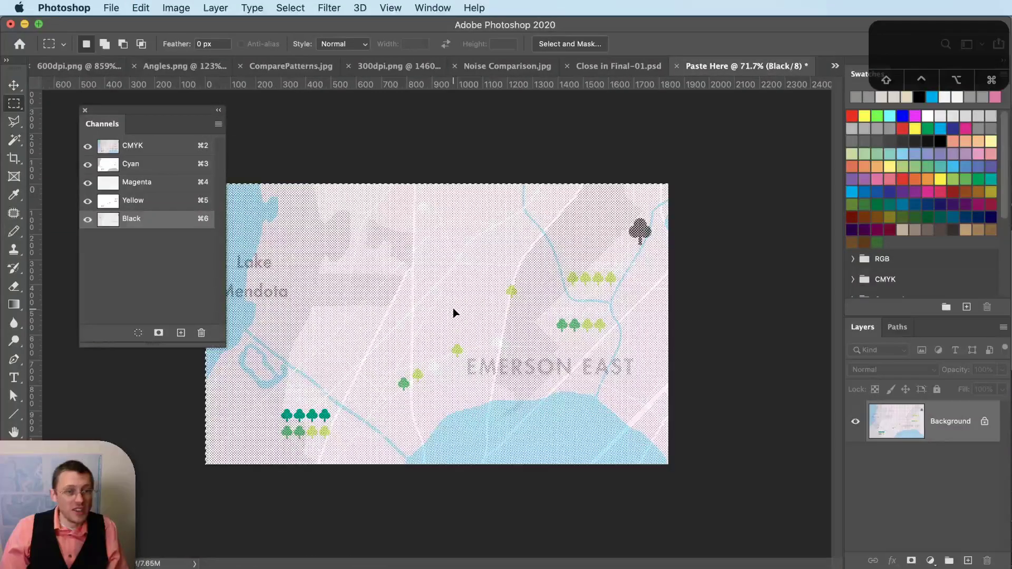
{"action": "left_click", "coordinate": [176, 7]}
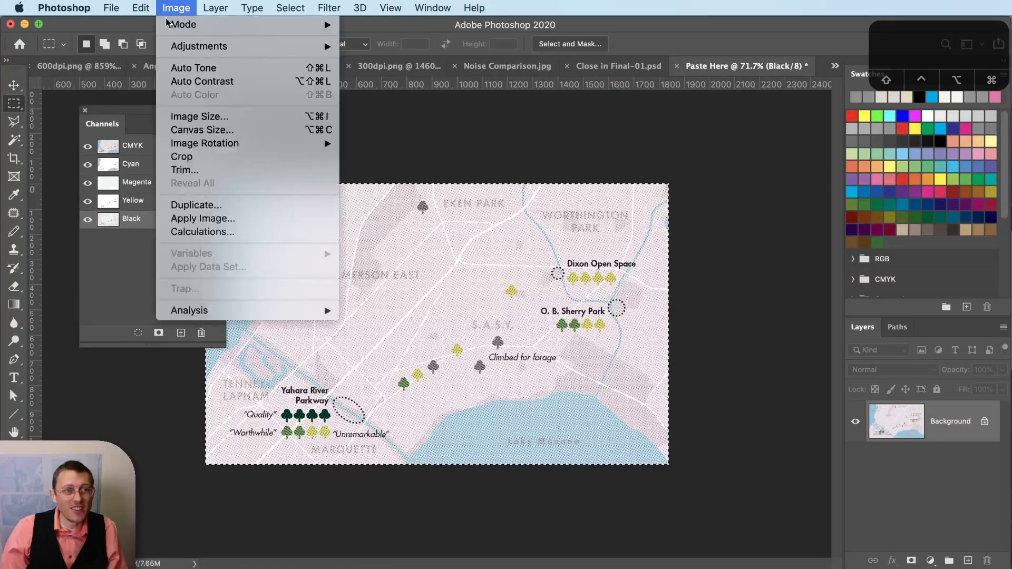
{"action": "left_click", "coordinate": [193, 6]}
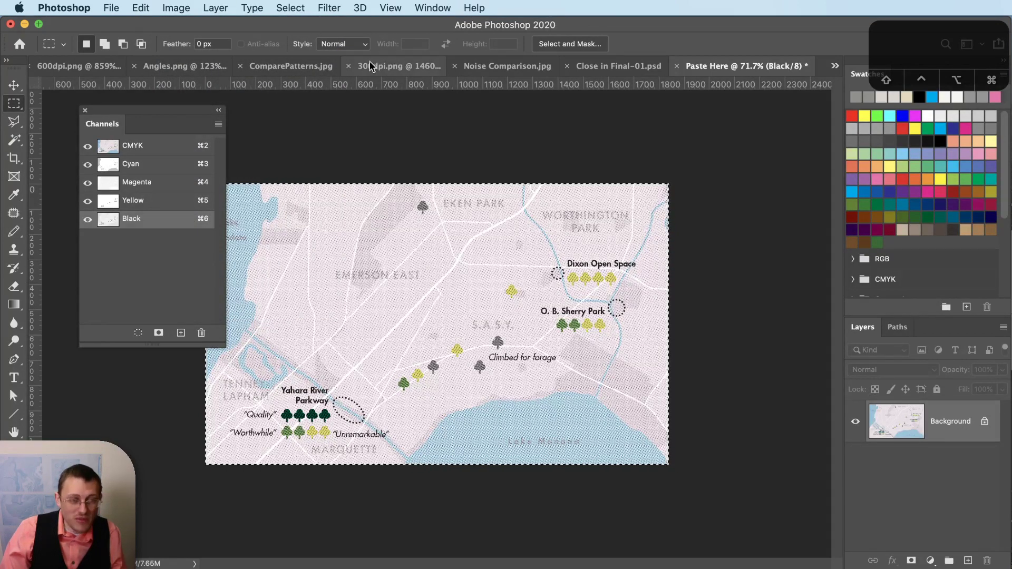
{"action": "left_click", "coordinate": [147, 6]}
- Resize the Paste Here map to a resolution of 600 ppi
{"action": "mouse_move", "coordinate": [176, 7]}
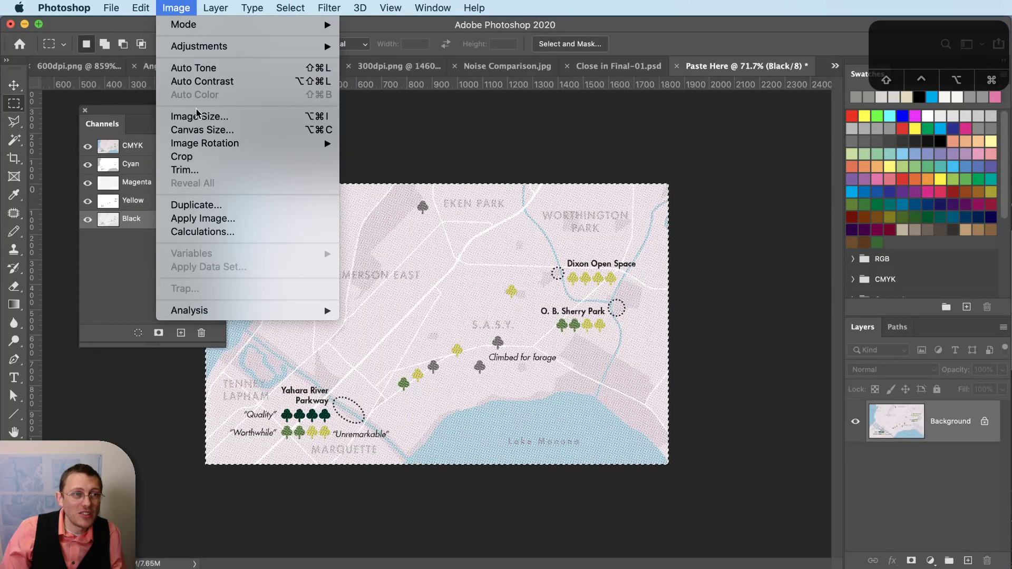
{"action": "left_click", "coordinate": [196, 117]}
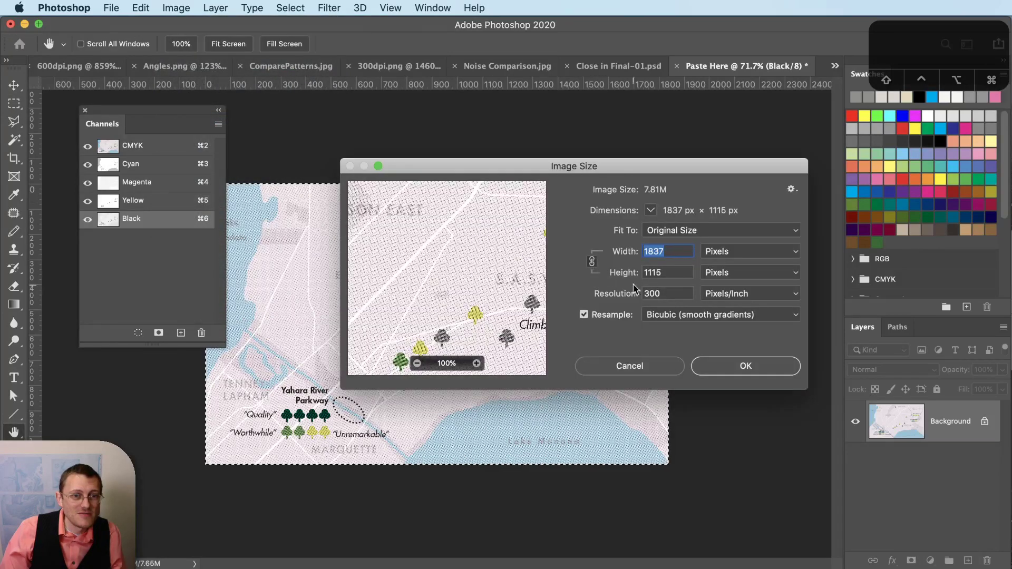
{"action": "type", "text": "600"}
{"action": "key", "text": "Return"}
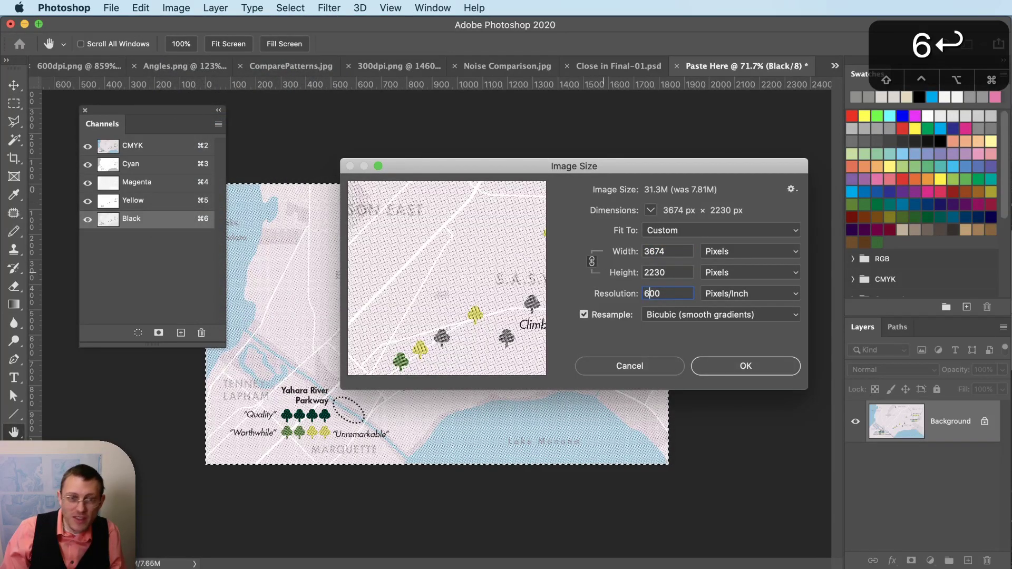
- Paste the 45° halftone into the Black channel and zoom to check the dots
{"action": "key", "text": "super+v"}
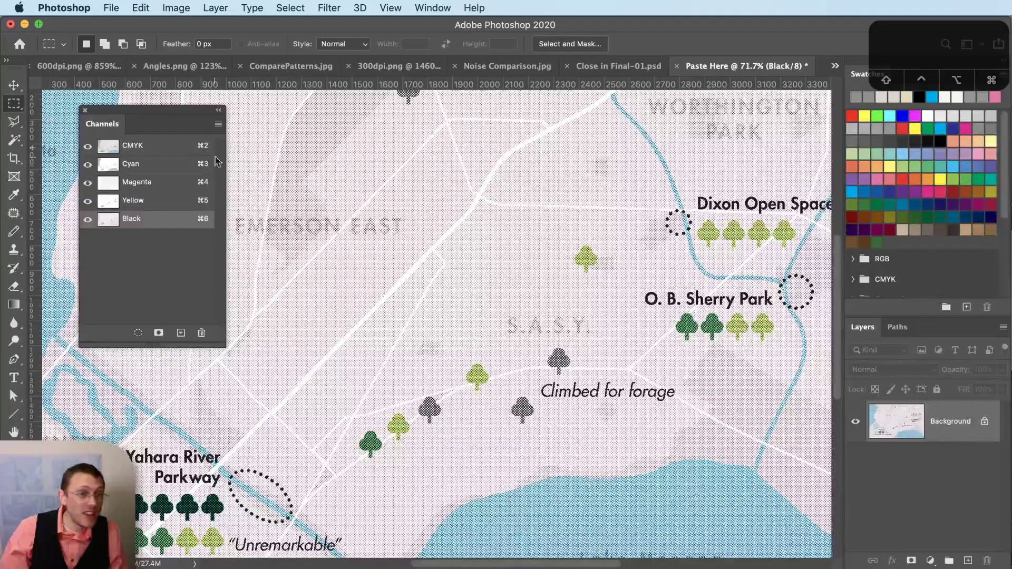
{"action": "scroll", "coordinate": [382, 287], "scroll_direction": "down", "scroll_amount": 2}
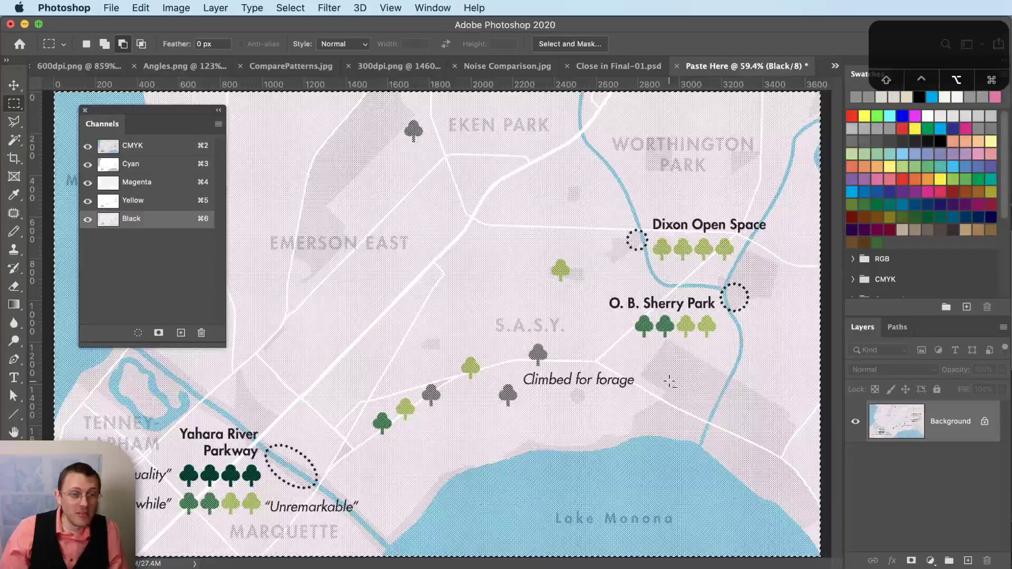
{"action": "scroll", "coordinate": [591, 457], "scroll_direction": "up", "scroll_amount": 5}
{"action": "scroll", "coordinate": [592, 456], "scroll_direction": "up", "scroll_amount": 4}
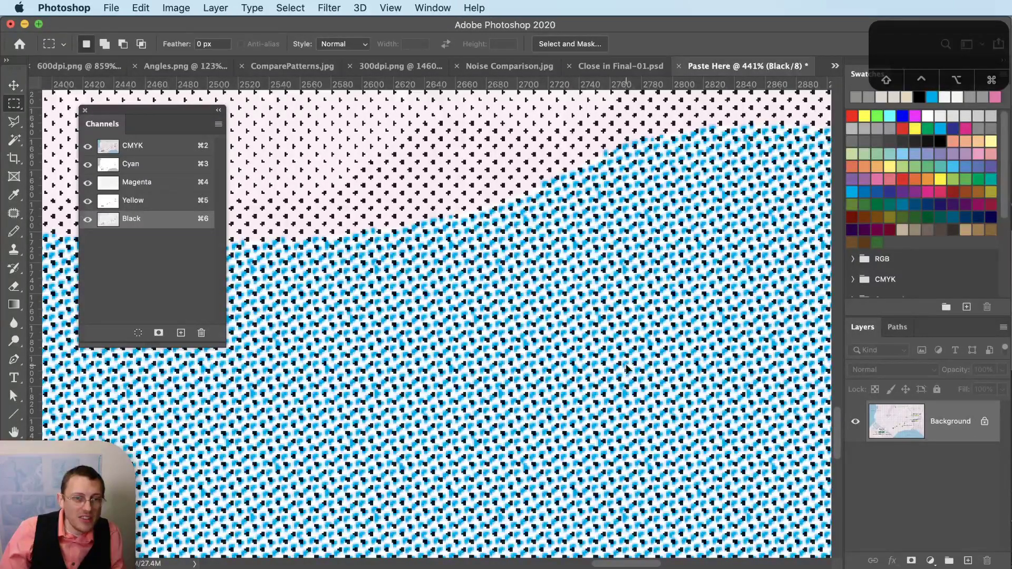
{"action": "scroll", "coordinate": [551, 417], "scroll_direction": "down", "scroll_amount": 4}
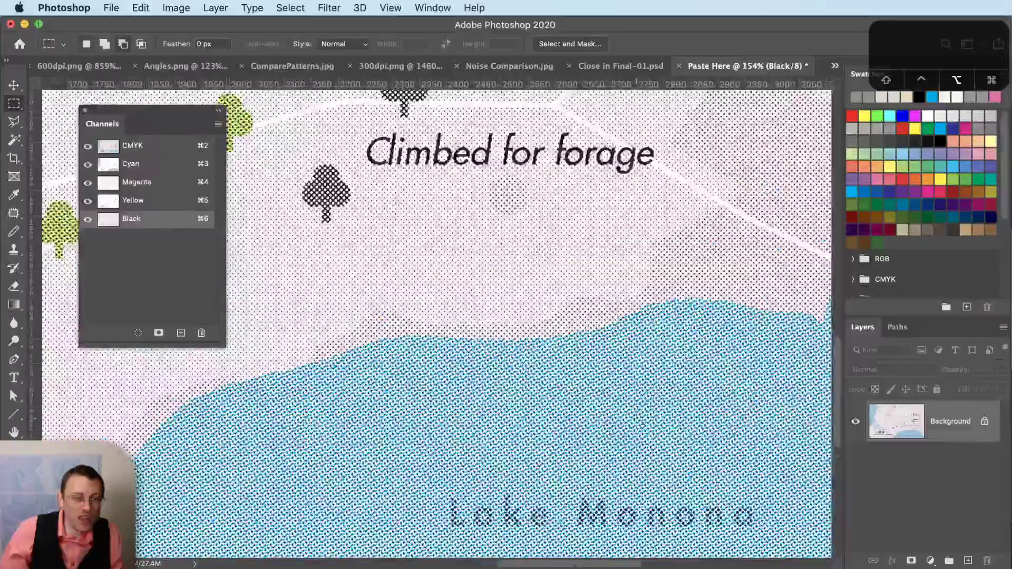
{"action": "scroll", "coordinate": [402, 418], "scroll_direction": "down", "scroll_amount": 2}
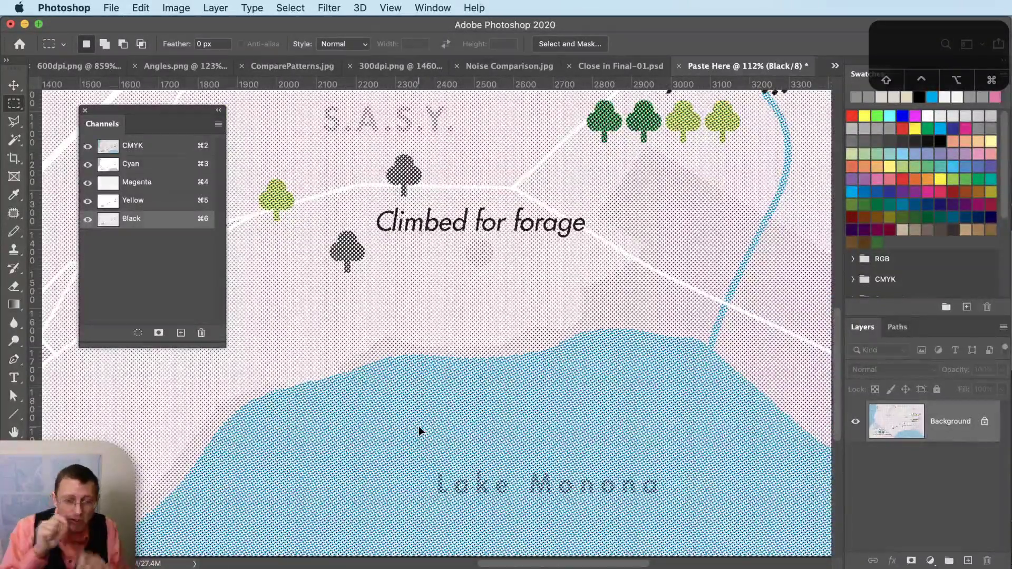
{"action": "key", "text": "super+Tab"}
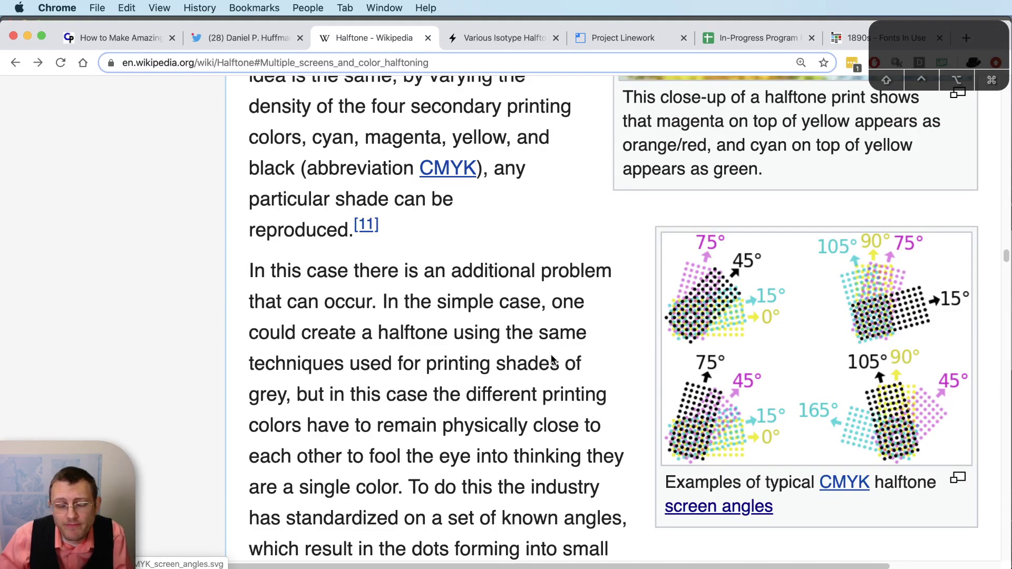
{"action": "key", "text": "super+Tab"}
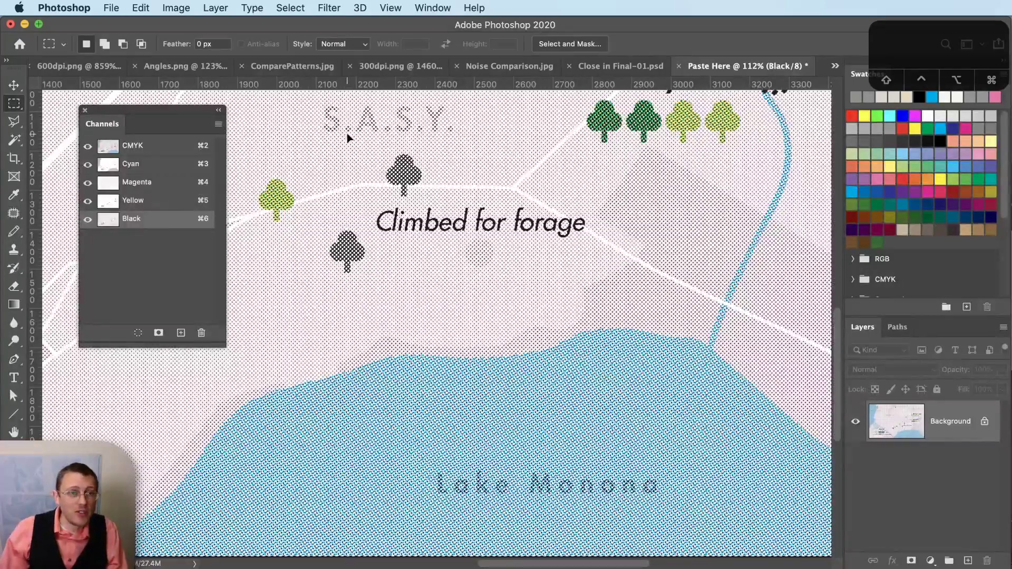
- Undo the bitmap conversion in Close in Final-01 and view its Cyan channel alone
{"action": "left_click", "coordinate": [139, 170]}
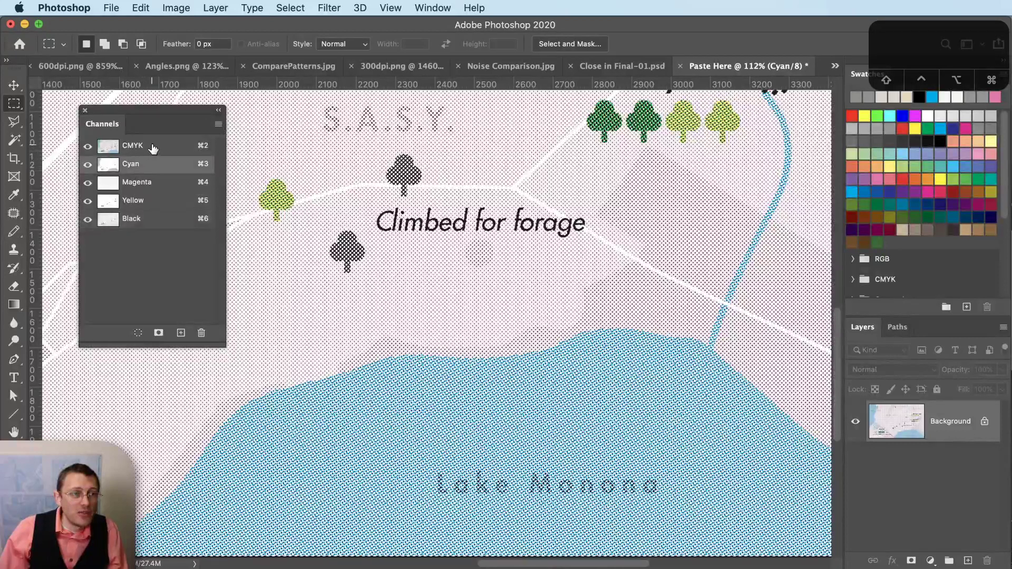
{"action": "left_click", "coordinate": [153, 147]}
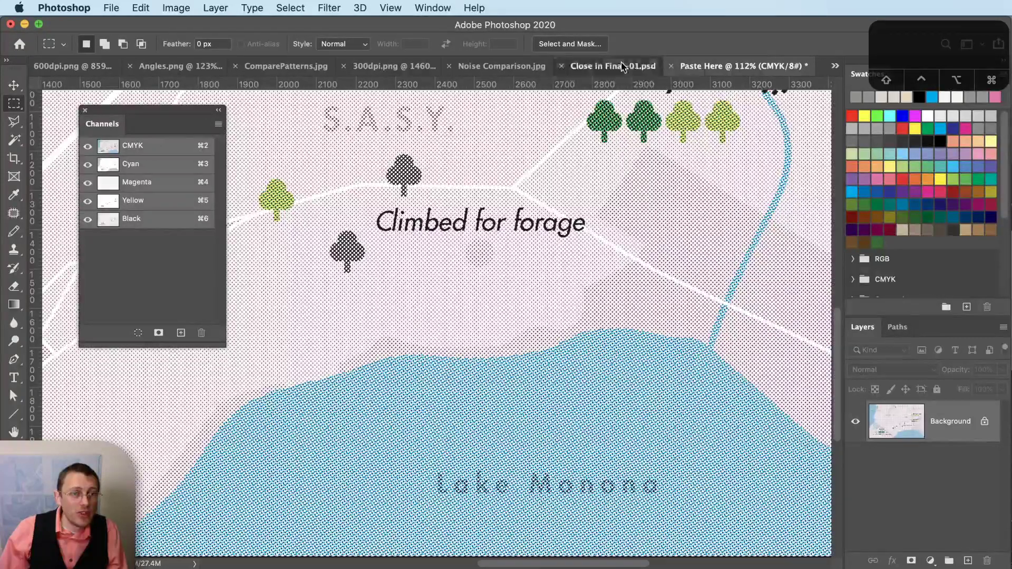
{"action": "left_click", "coordinate": [622, 65]}
{"action": "key", "text": "super+z"}
{"action": "key", "text": "super+z"}
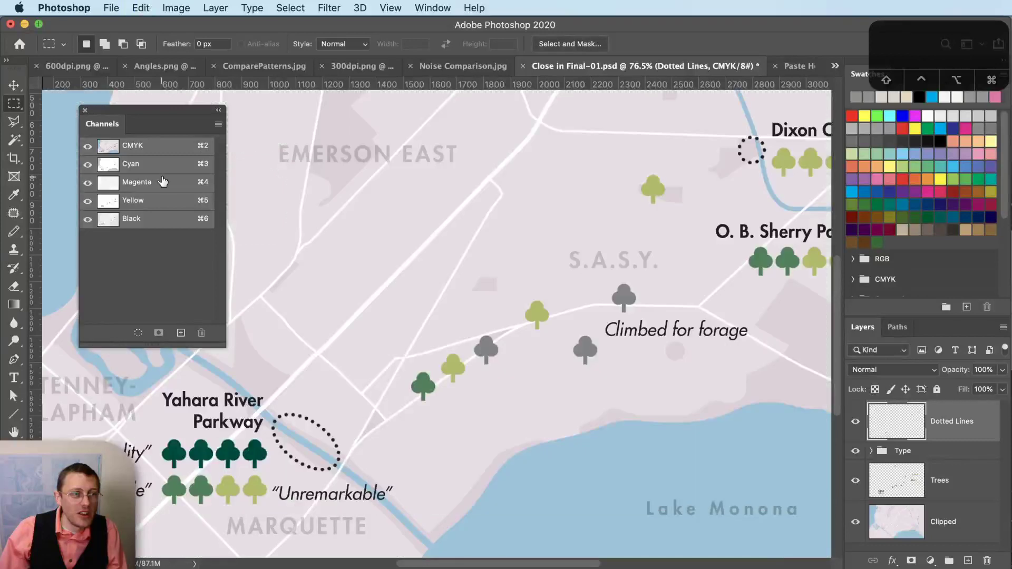
{"action": "left_click", "coordinate": [160, 165]}
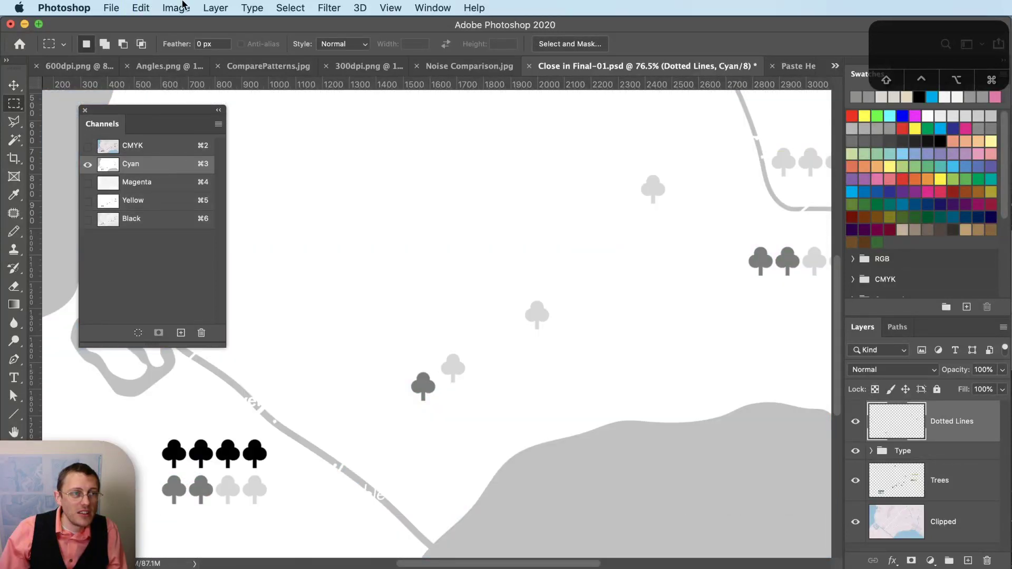
{"action": "left_click", "coordinate": [187, 5]}
- Flatten and convert the map to a 600 ppi round-dot Bitmap halftone at 70 lpi, 75°, then select all
{"action": "mouse_move", "coordinate": [193, 25]}
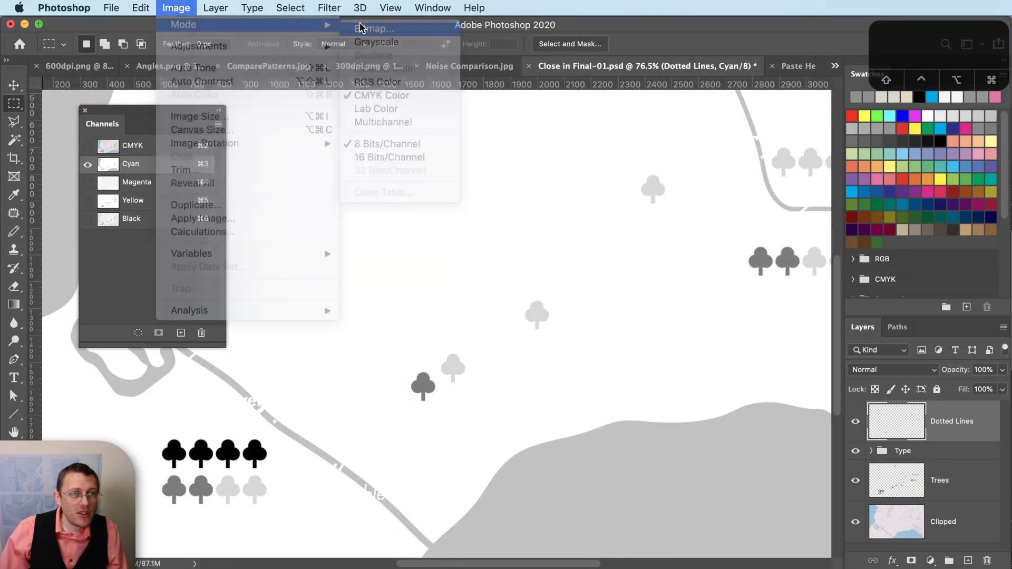
{"action": "left_click", "coordinate": [361, 28]}
{"action": "key", "text": "Return"}
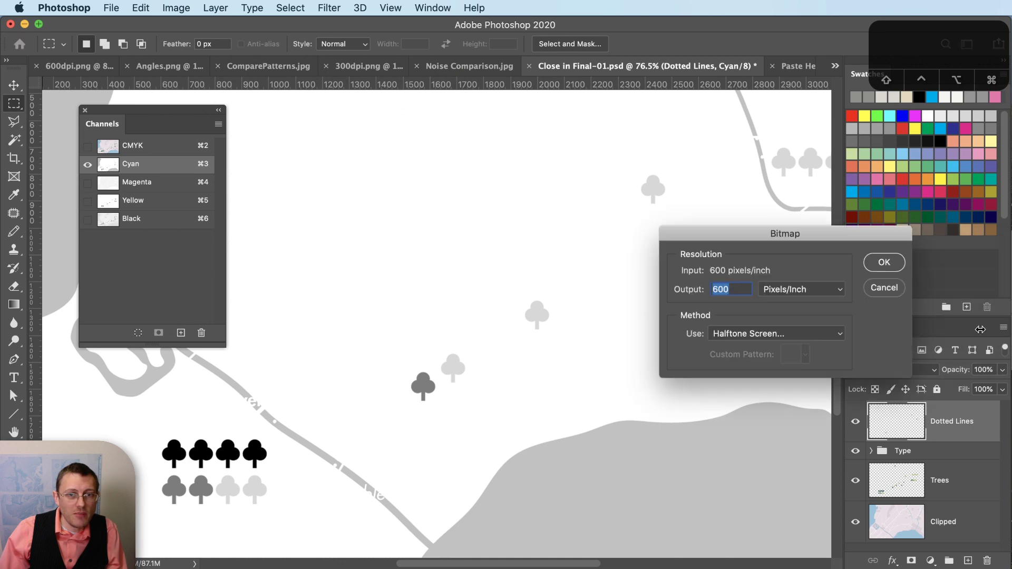
{"action": "left_click", "coordinate": [876, 263]}
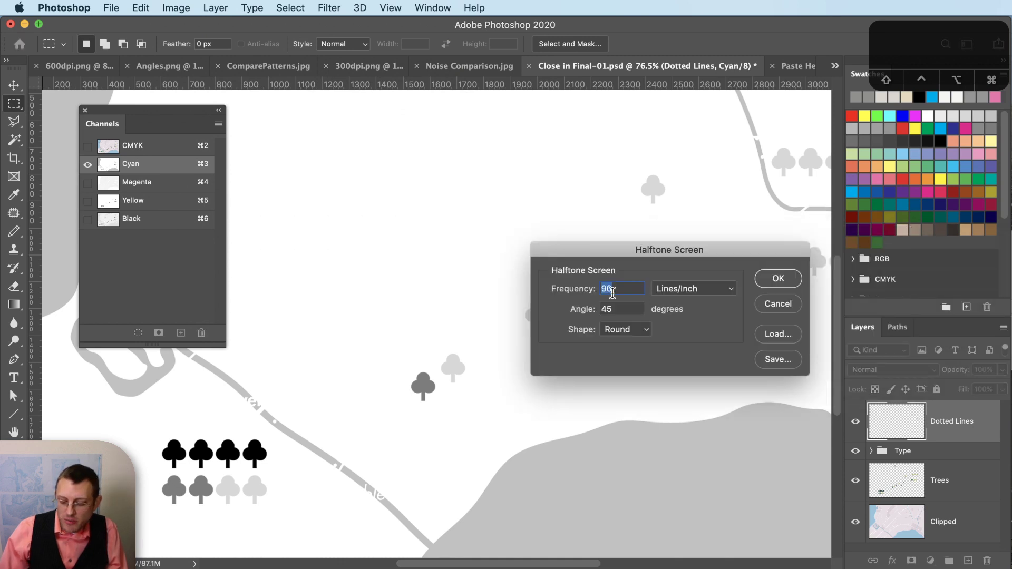
{"action": "type", "text": "70"}
{"action": "key", "text": "Tab"}
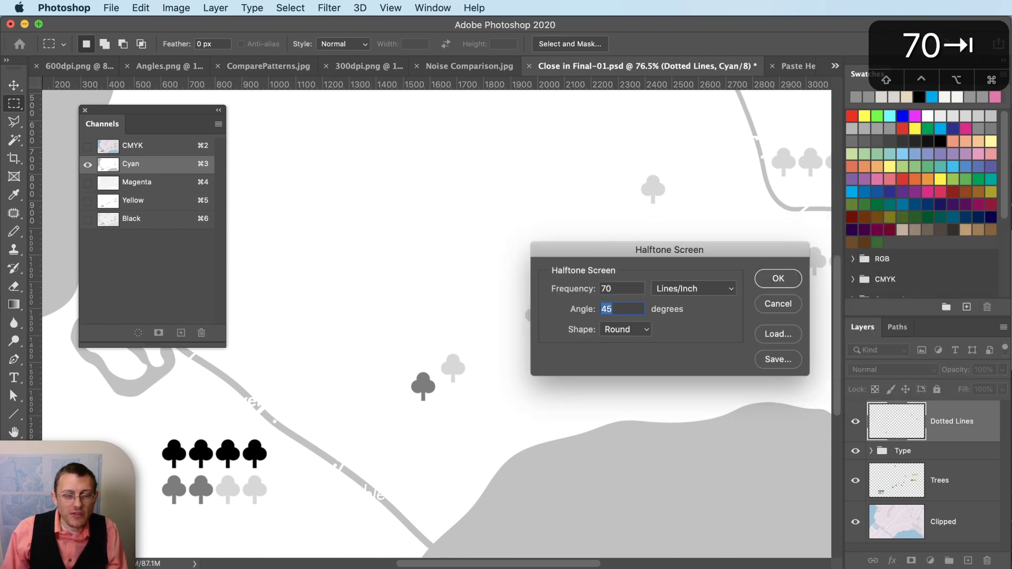
{"action": "type", "text": "75"}
{"action": "key", "text": "Tab"}
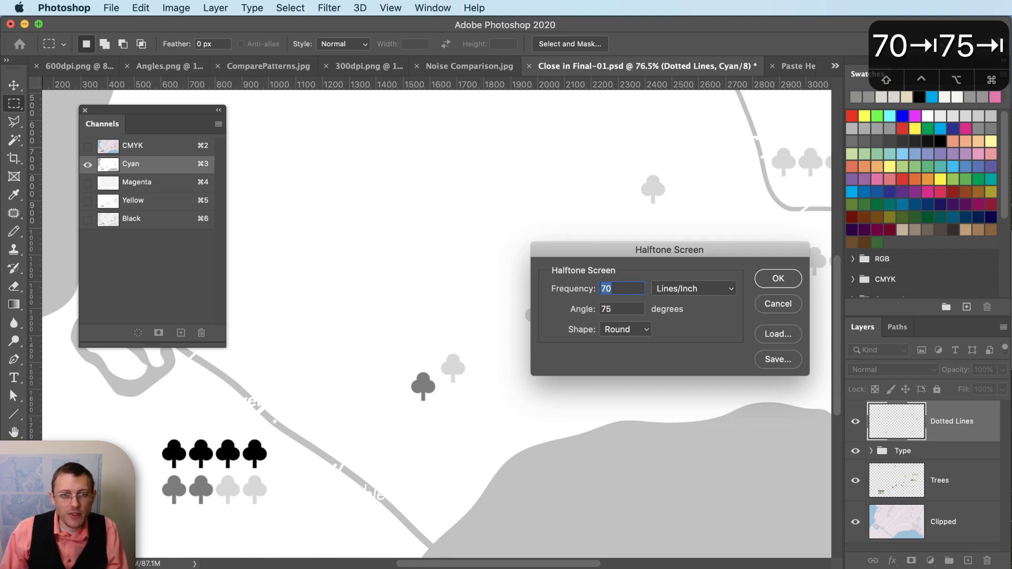
{"action": "left_click", "coordinate": [795, 283]}
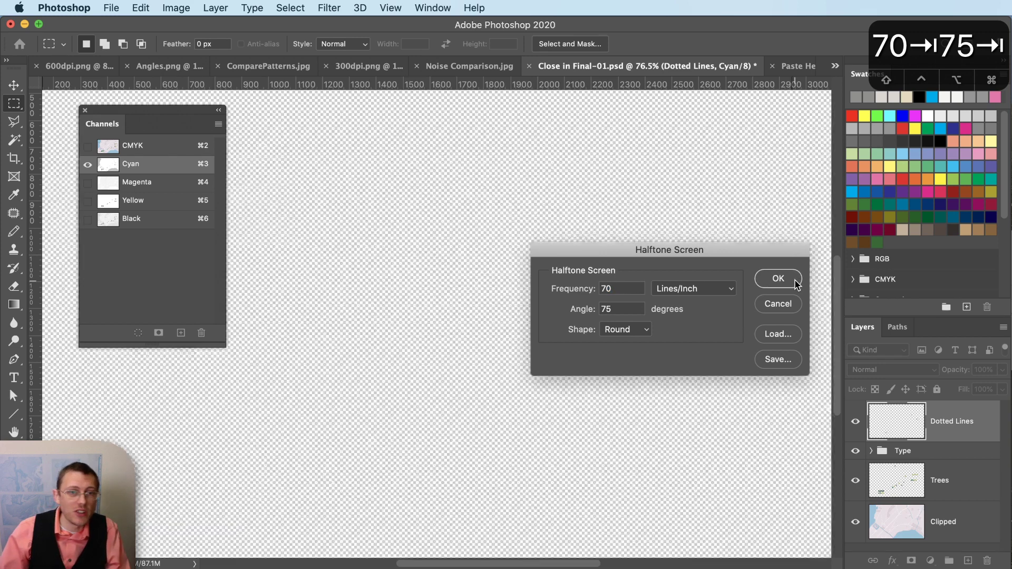
{"action": "key", "text": "super+a"}
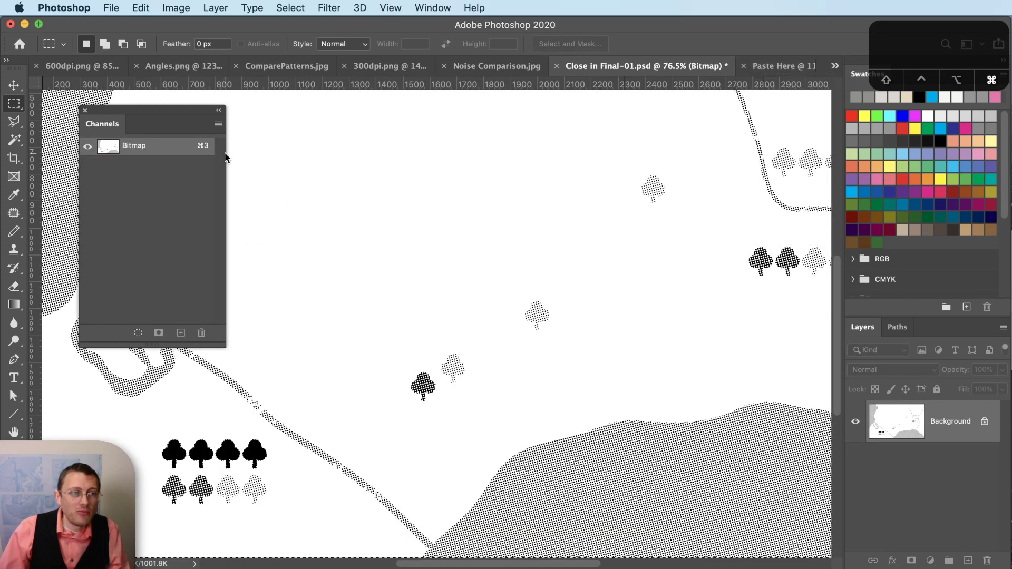
- Undo back to colour, select Trees, hide Dotted Lines and Type, and view Cyan and Magenta
{"action": "key", "text": "super+z"}
{"action": "key", "text": "super+z"}
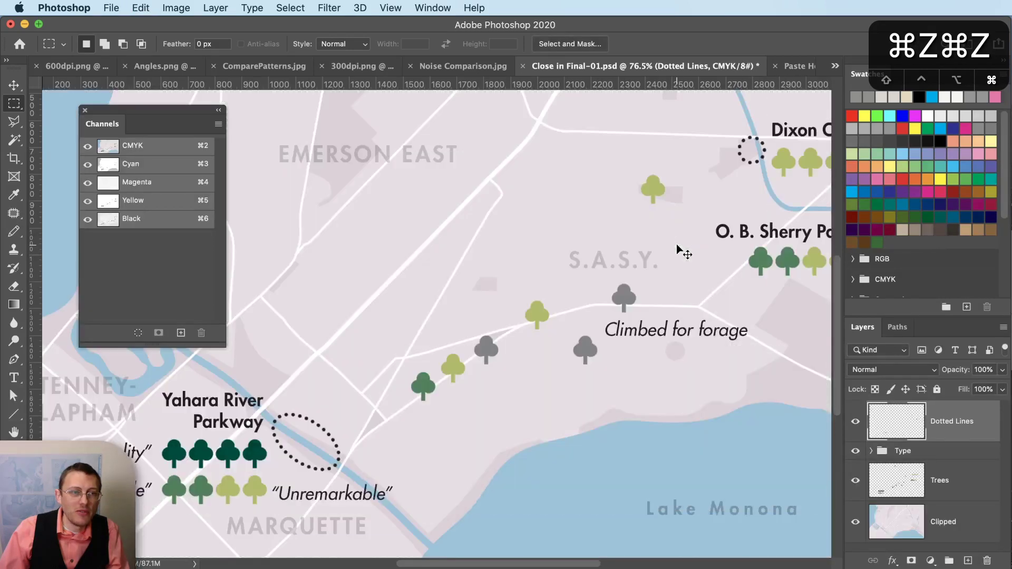
{"action": "left_click", "coordinate": [965, 483]}
{"action": "left_click_drag", "start_coordinate": [856, 451], "coordinate": [857, 429]}
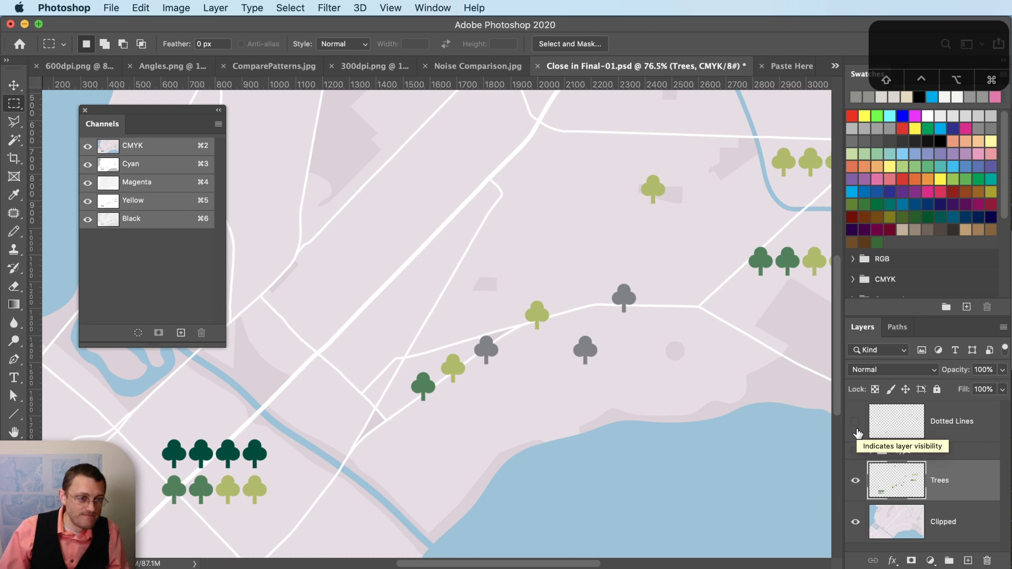
{"action": "left_click", "coordinate": [149, 167]}
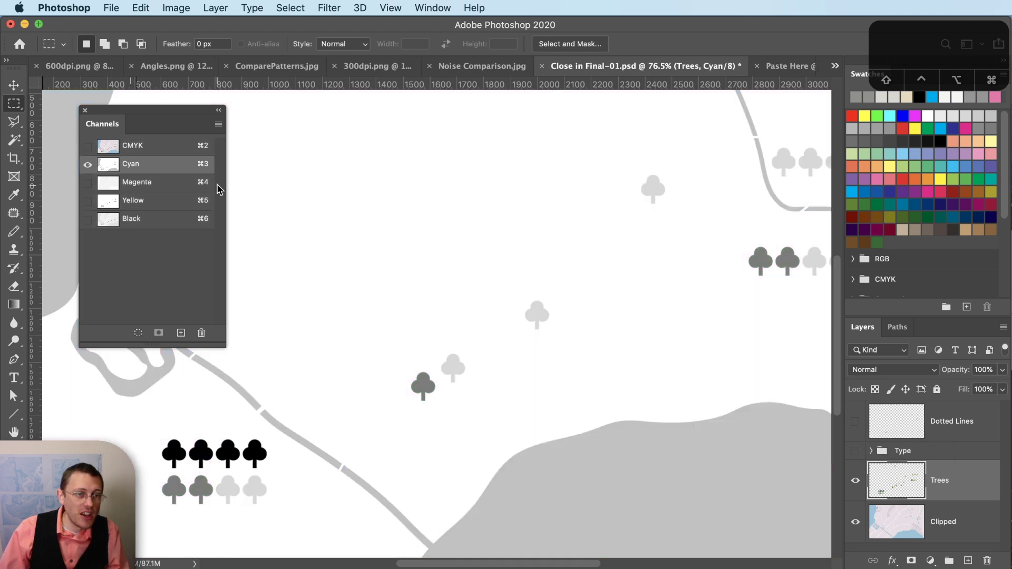
{"action": "left_click", "coordinate": [153, 185]}
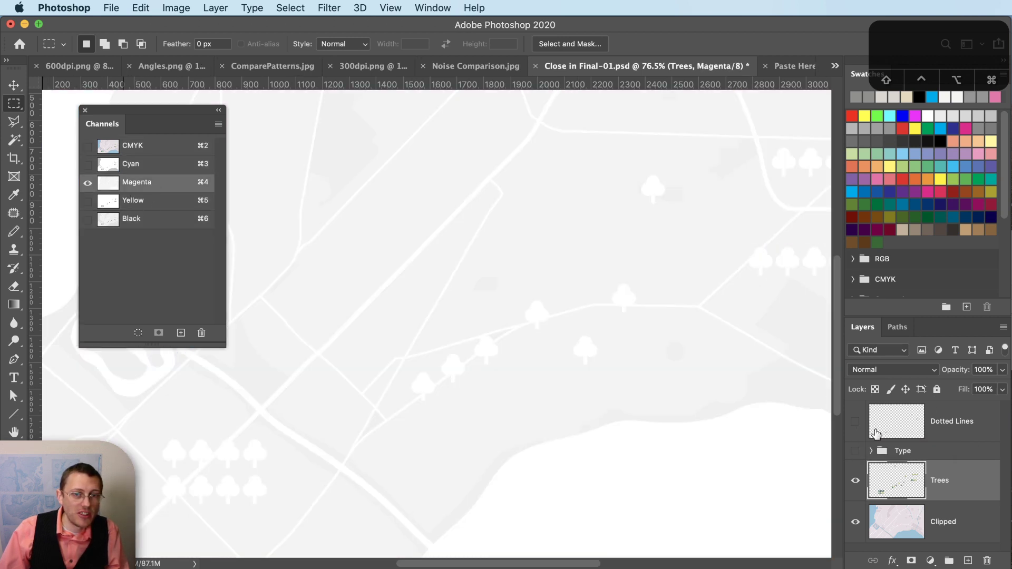
- Toggle the text labels to compare, ending on the CMYK composite with labels hidden
{"action": "left_click", "coordinate": [856, 452]}
{"action": "left_click", "coordinate": [856, 451]}
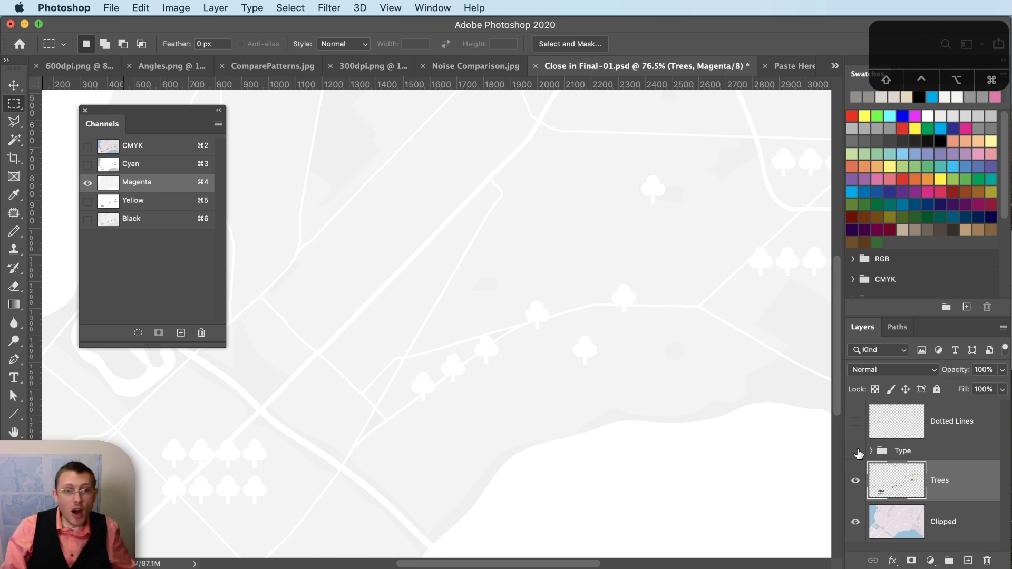
{"action": "left_click", "coordinate": [855, 451]}
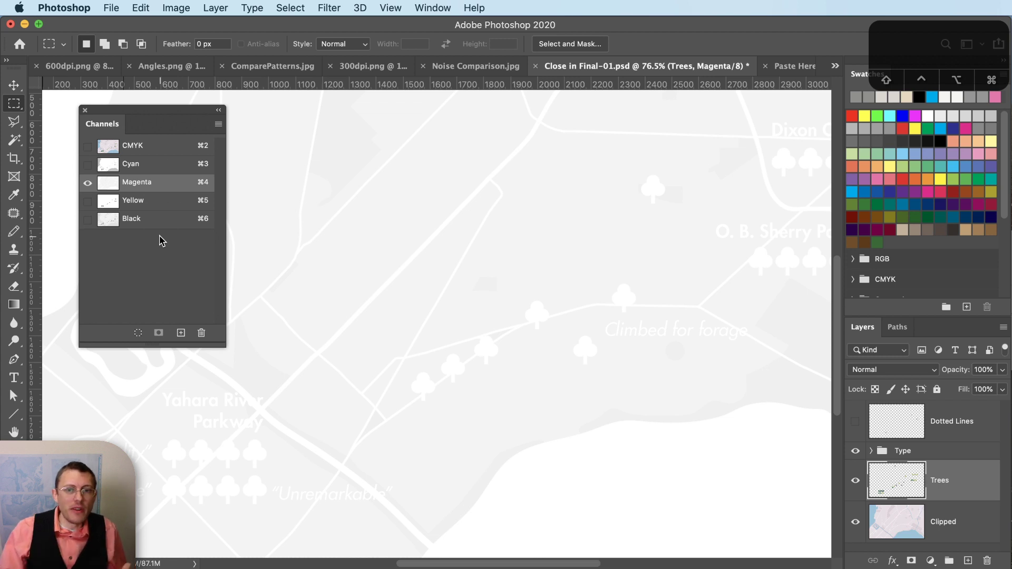
{"action": "left_click", "coordinate": [855, 452]}
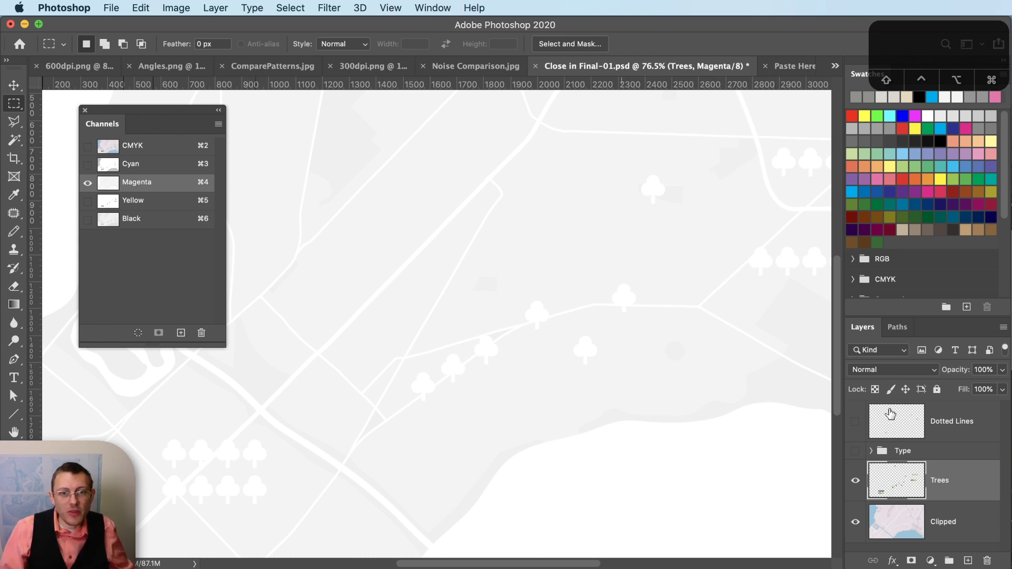
{"action": "left_click", "coordinate": [855, 452]}
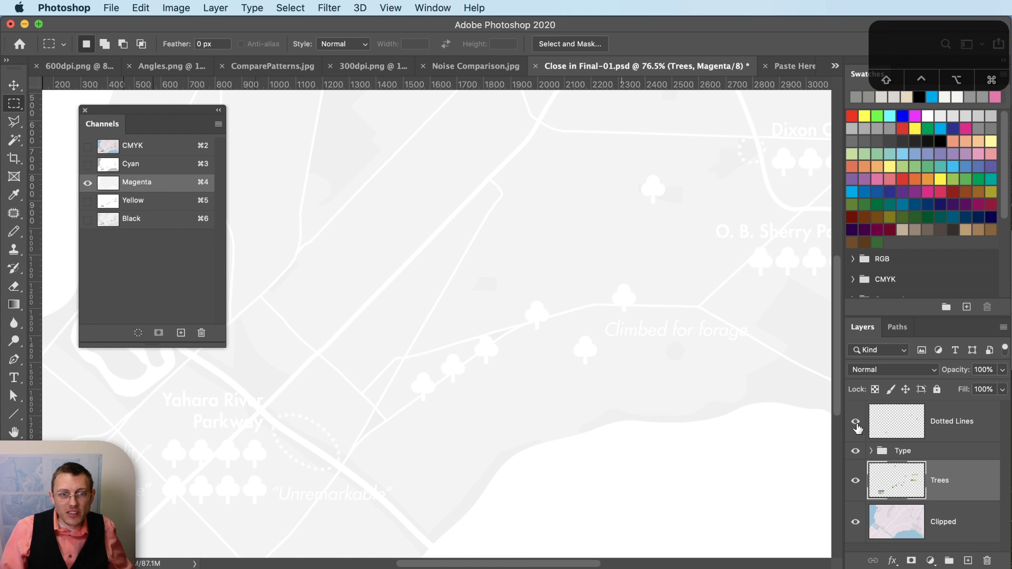
{"action": "left_click", "coordinate": [90, 148]}
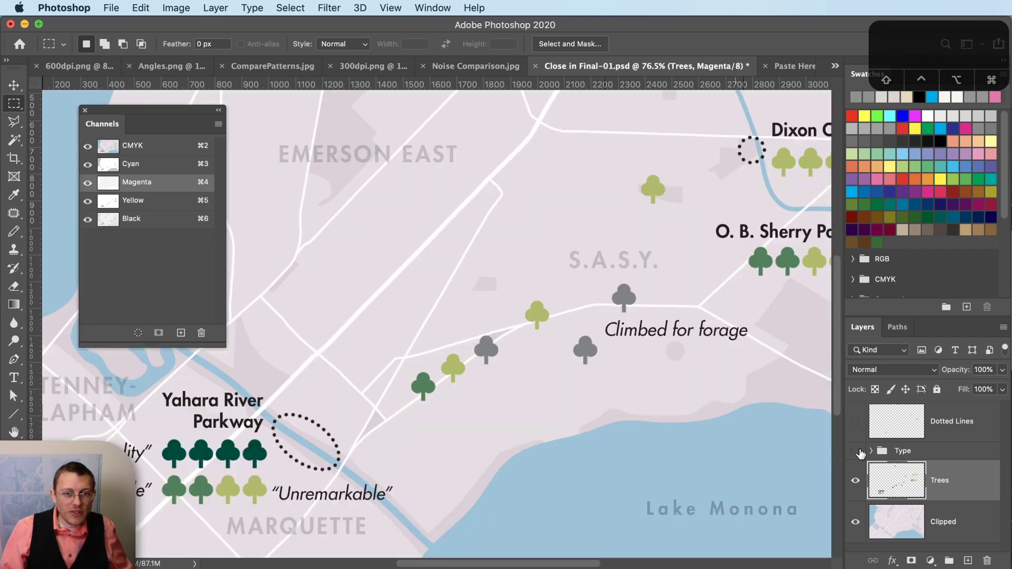
{"action": "left_click", "coordinate": [858, 452]}
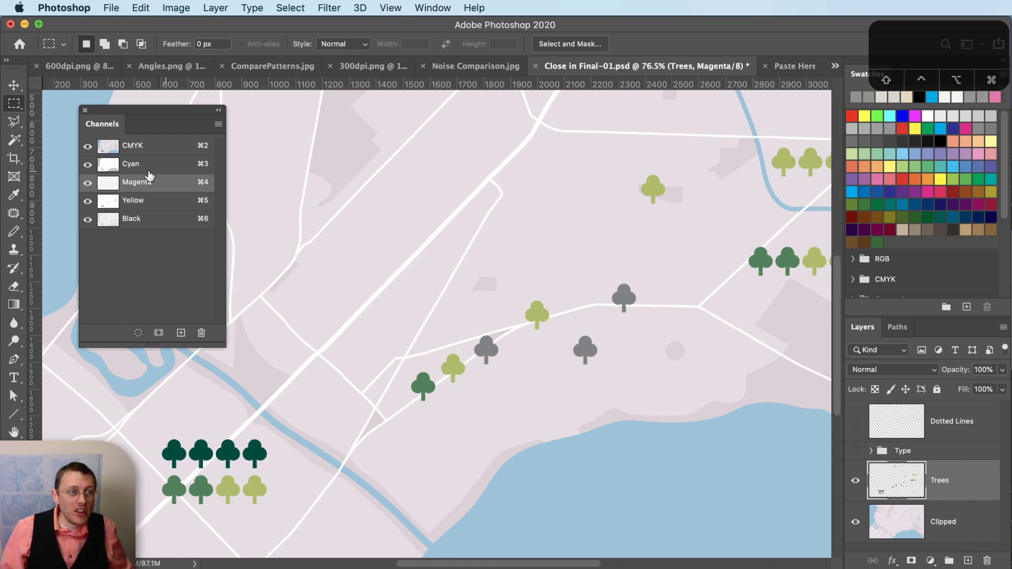
- View the Cyan, Magenta, Yellow and Black plates one by one against the full-colour composite
{"action": "left_click", "coordinate": [131, 167]}
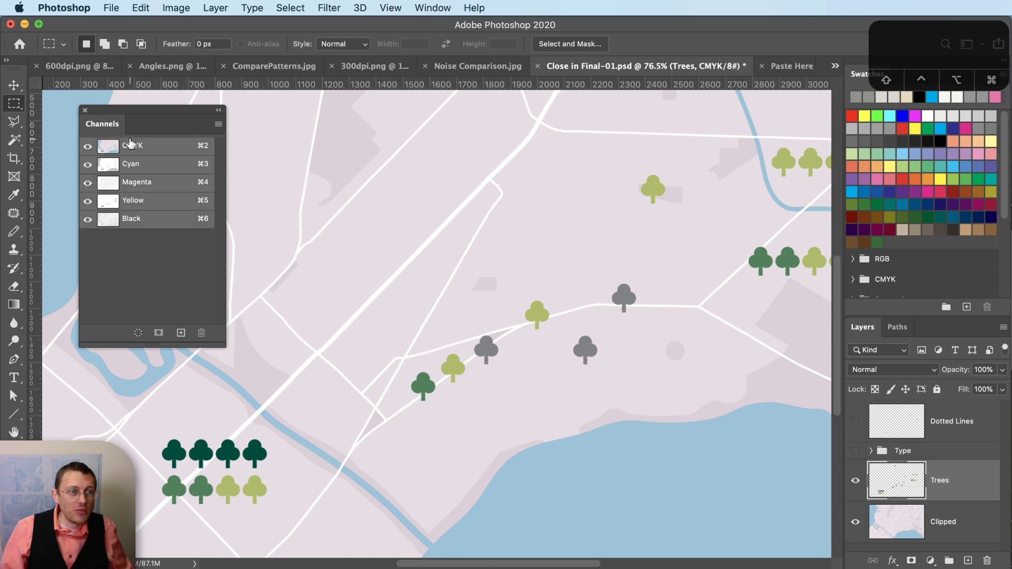
{"action": "left_click", "coordinate": [158, 180]}
{"action": "left_click", "coordinate": [146, 166]}
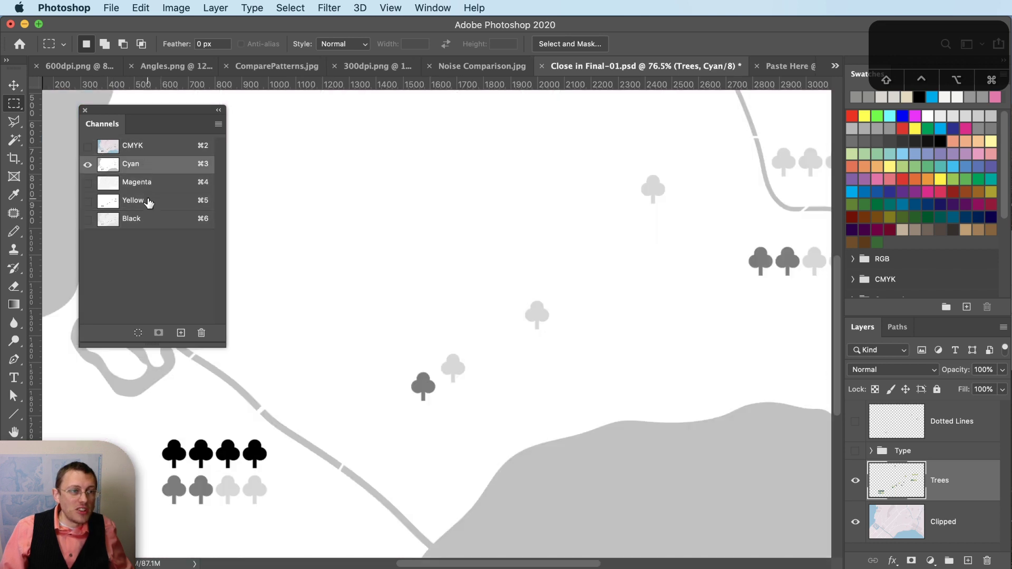
{"action": "left_click", "coordinate": [163, 152]}
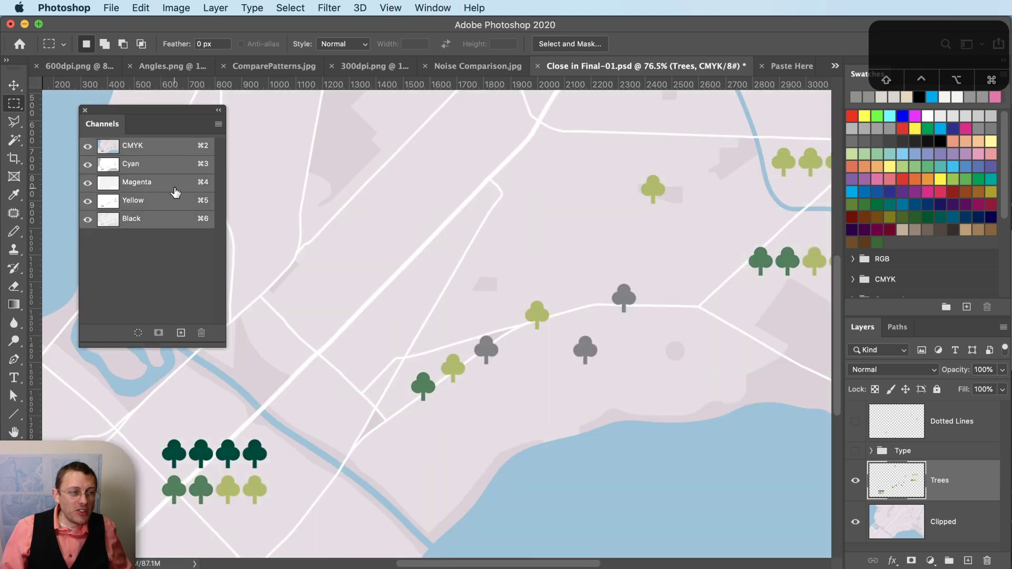
{"action": "left_click", "coordinate": [175, 187]}
{"action": "left_click", "coordinate": [158, 201]}
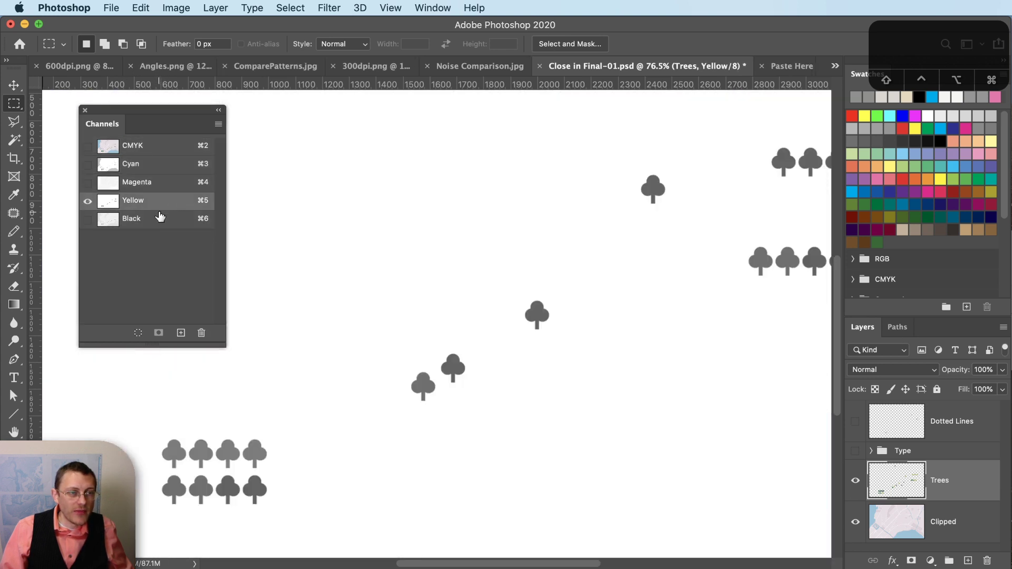
{"action": "left_click", "coordinate": [158, 218]}
{"action": "left_click", "coordinate": [154, 201]}
{"action": "left_click", "coordinate": [147, 182]}
{"action": "left_click", "coordinate": [145, 168]}
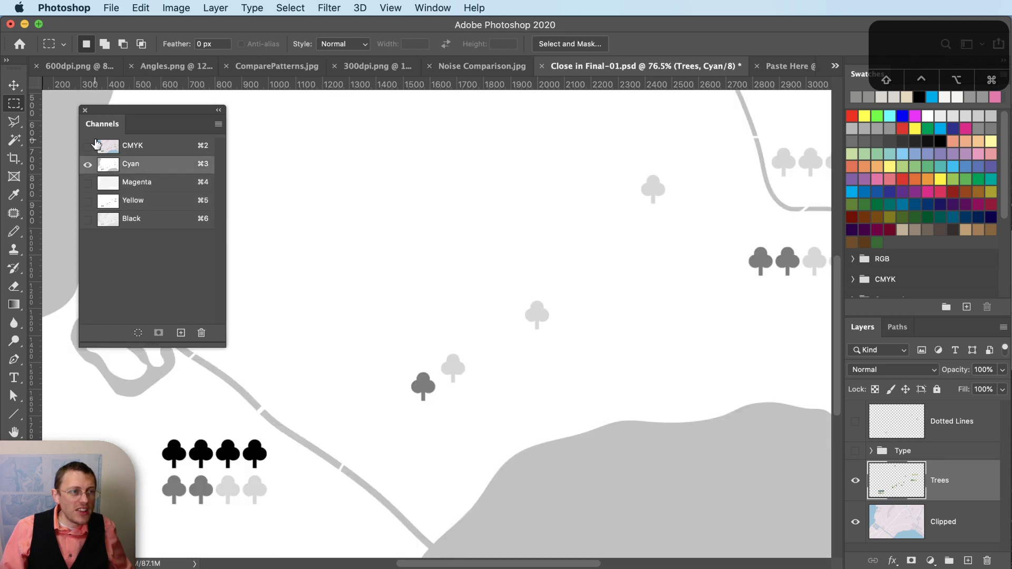
{"action": "left_click", "coordinate": [88, 146]}
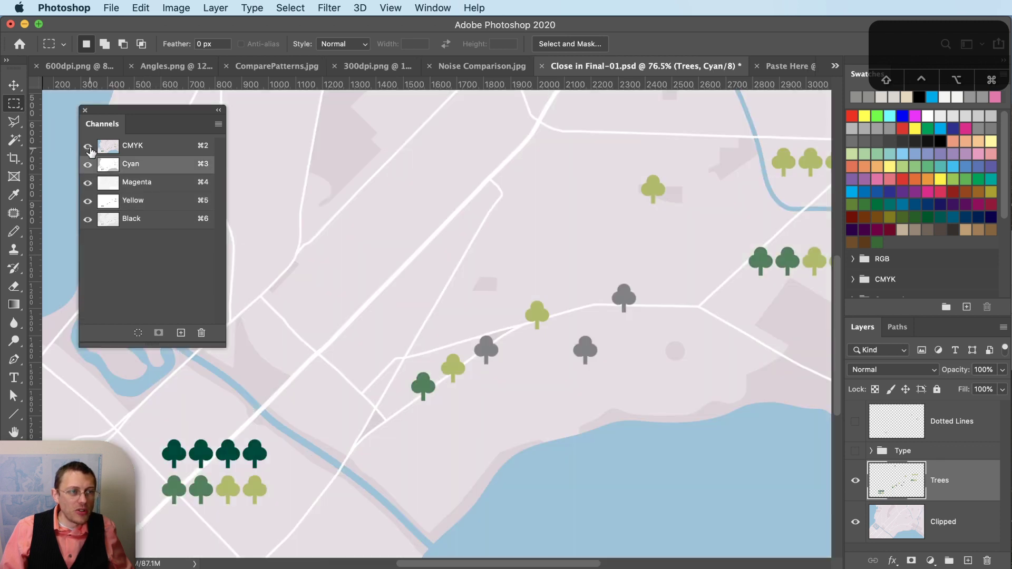
- Cycle the active channel among Magenta, Black, Yellow and Cyan, finishing on Cyan alone
{"action": "left_click", "coordinate": [160, 185]}
{"action": "left_click", "coordinate": [165, 221]}
{"action": "left_click", "coordinate": [153, 204]}
{"action": "left_click", "coordinate": [151, 178]}
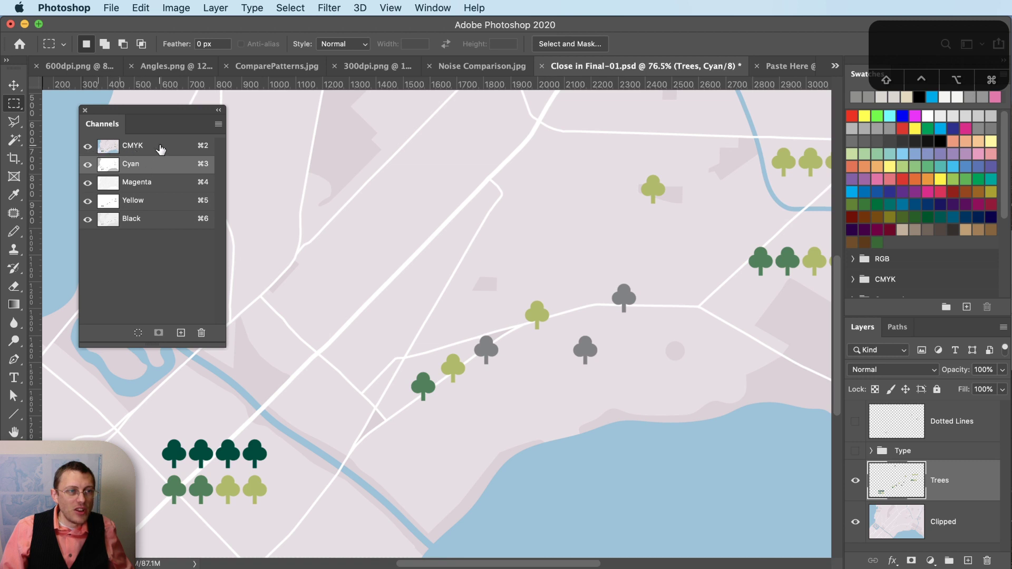
{"action": "left_click", "coordinate": [160, 148]}
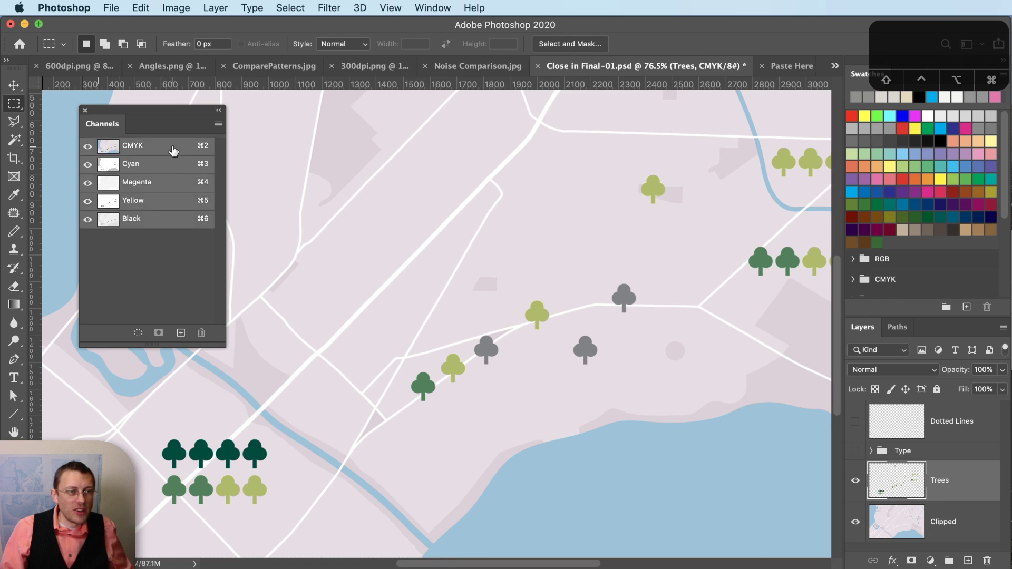
{"action": "left_click", "coordinate": [160, 184]}
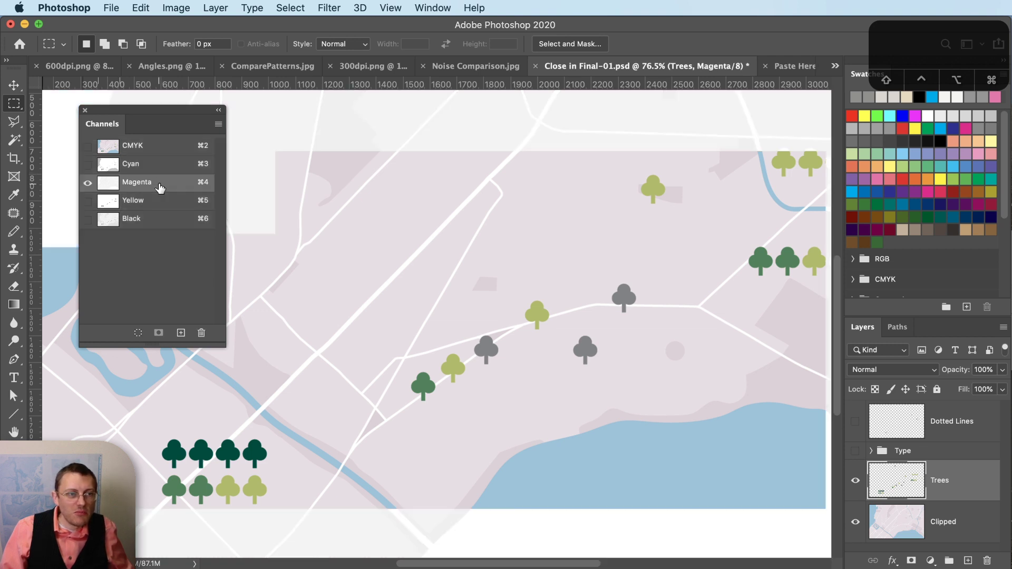
{"action": "left_click", "coordinate": [87, 147]}
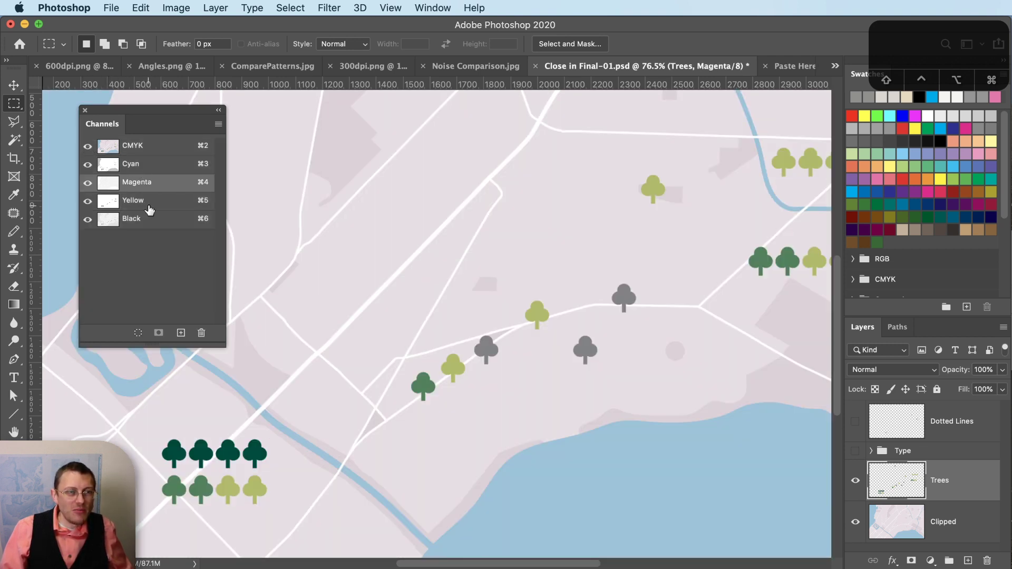
{"action": "left_click", "coordinate": [148, 206]}
{"action": "left_click", "coordinate": [152, 219]}
{"action": "left_click", "coordinate": [168, 202]}
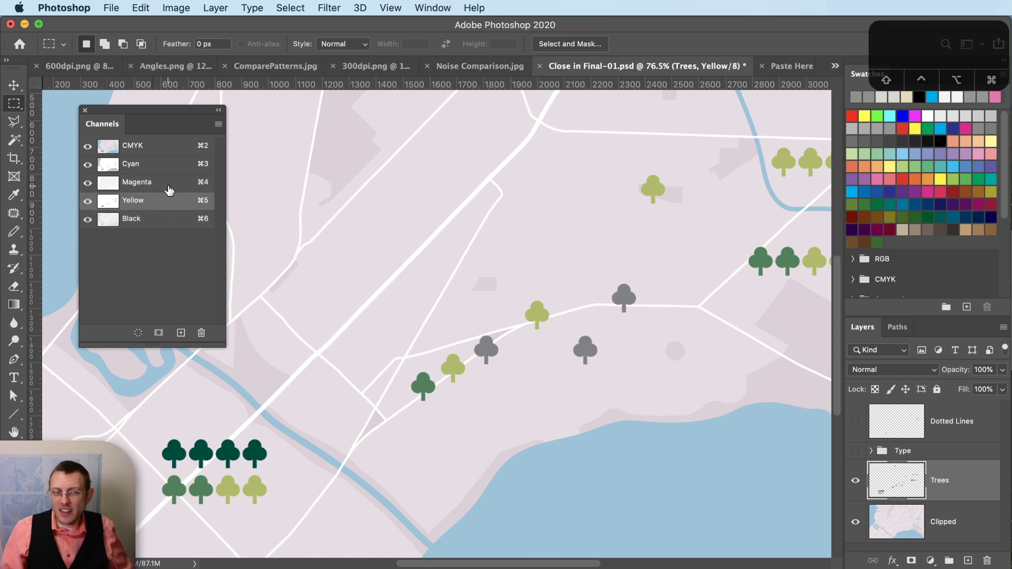
{"action": "left_click", "coordinate": [164, 167]}
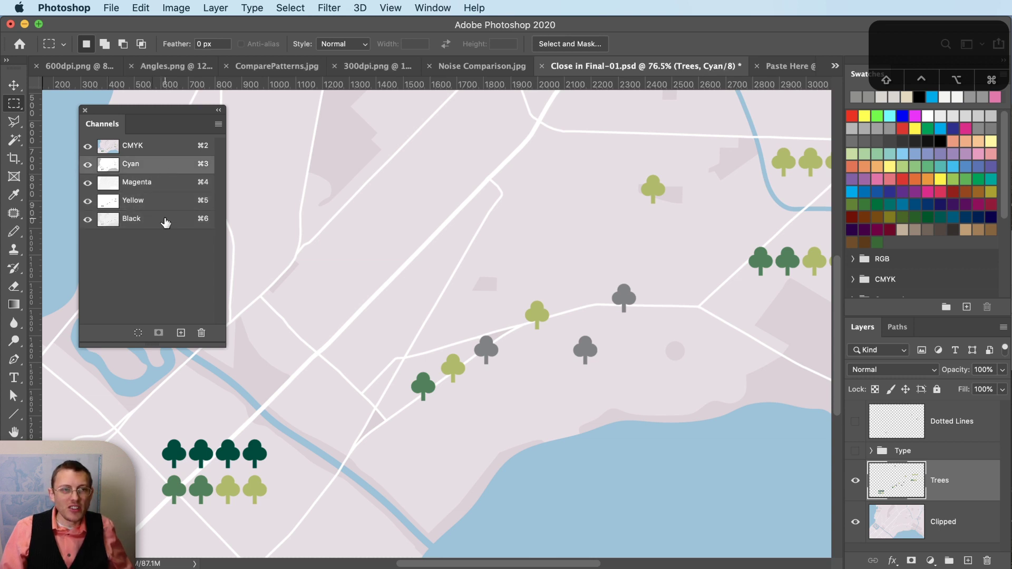
{"action": "left_click", "coordinate": [160, 201]}
{"action": "left_click", "coordinate": [150, 154]}
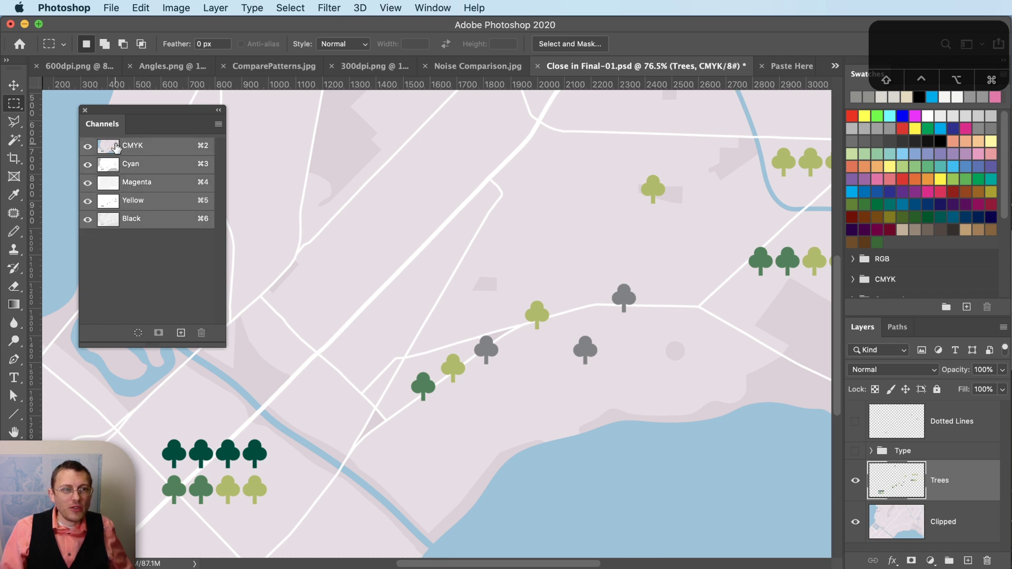
{"action": "left_click", "coordinate": [168, 190]}
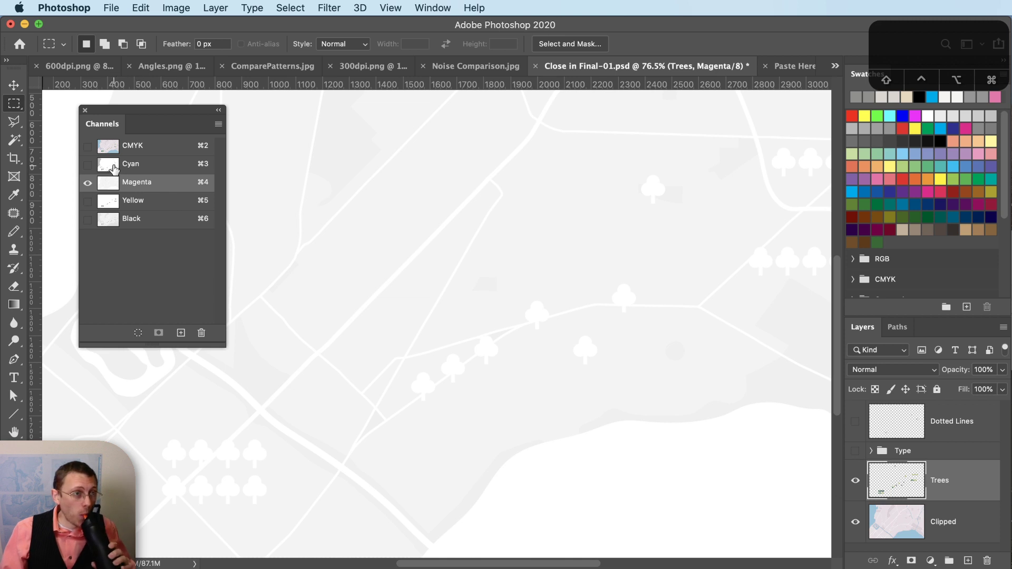
{"action": "left_click", "coordinate": [137, 166]}
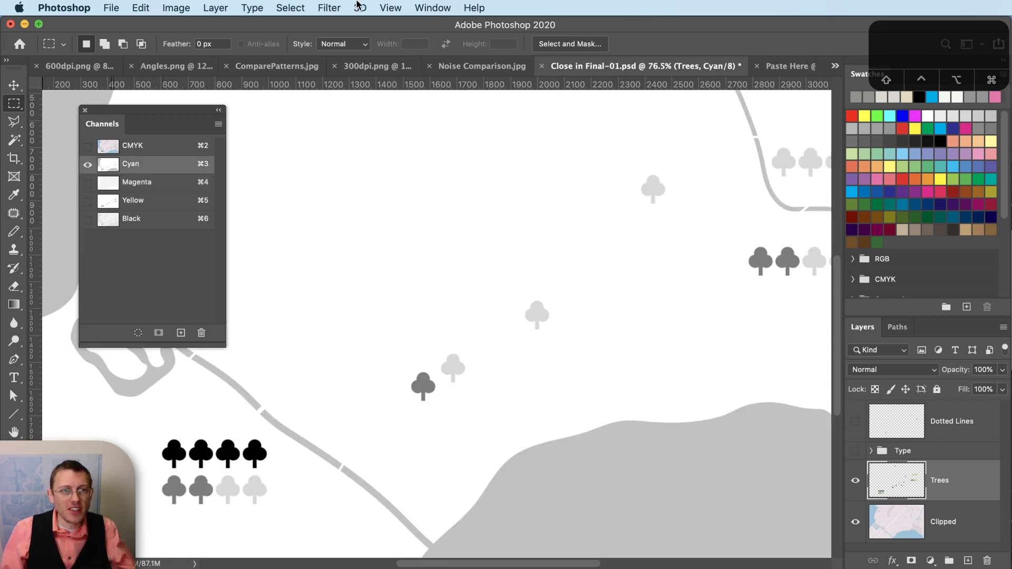
- Flatten the Cyan plate into a 600 ppi Bitmap halftone at 70 lpi, 75°, and select all
{"action": "left_click", "coordinate": [176, 8]}
{"action": "mouse_move", "coordinate": [218, 33]}
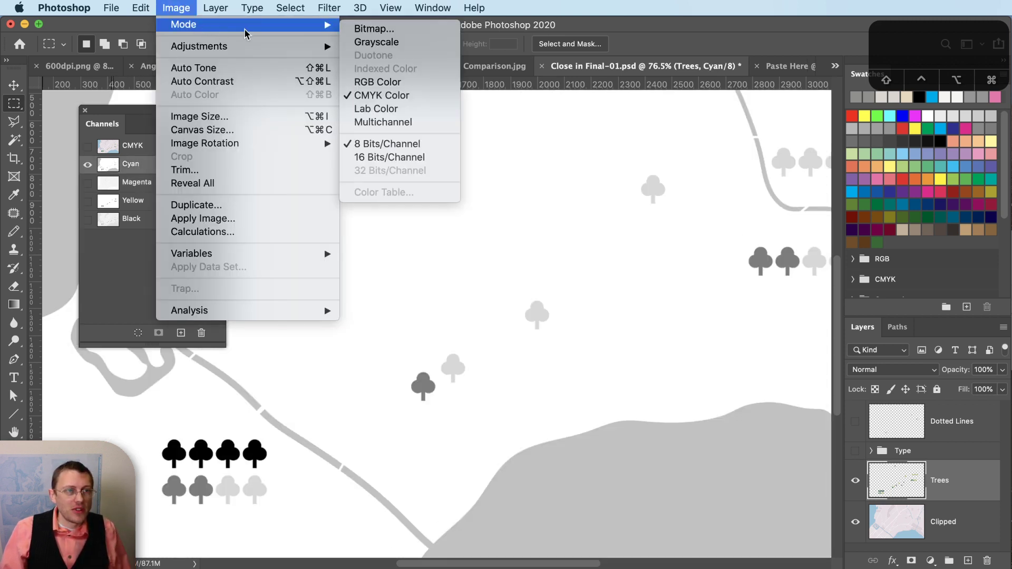
{"action": "left_click", "coordinate": [375, 28]}
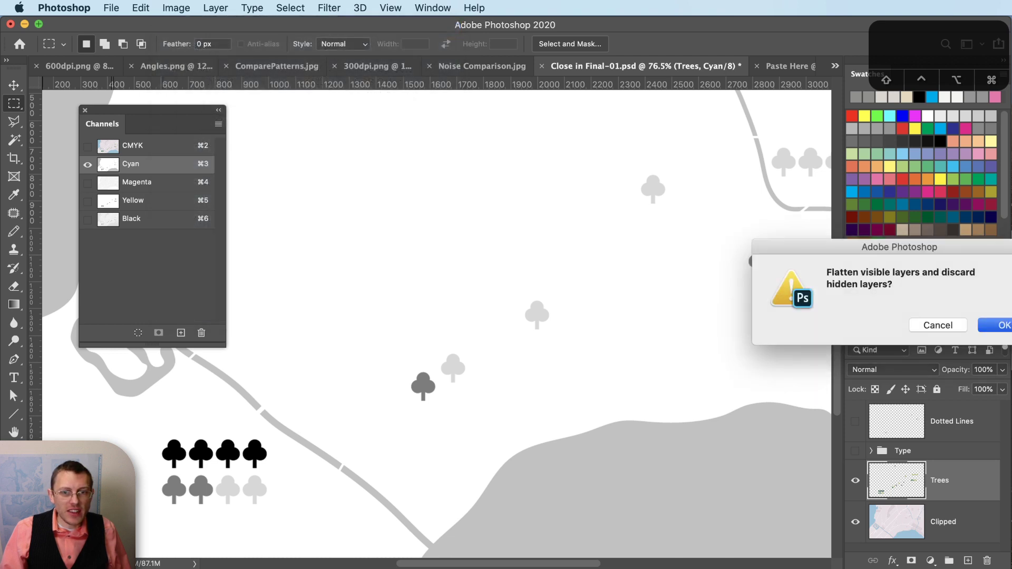
{"action": "left_click", "coordinate": [1002, 325]}
{"action": "left_click", "coordinate": [876, 264]}
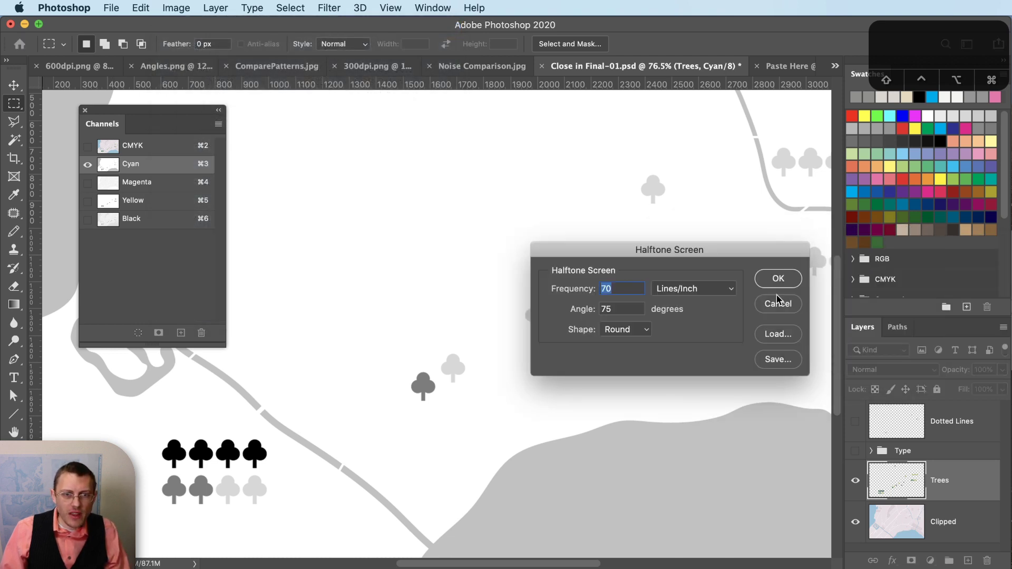
{"action": "left_click", "coordinate": [780, 281]}
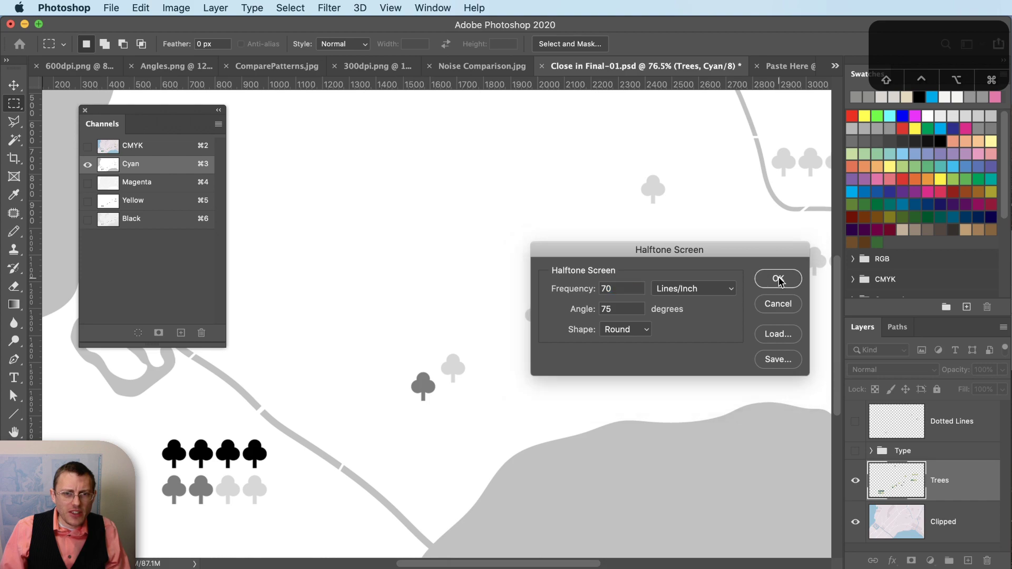
{"action": "key", "text": "super+a"}
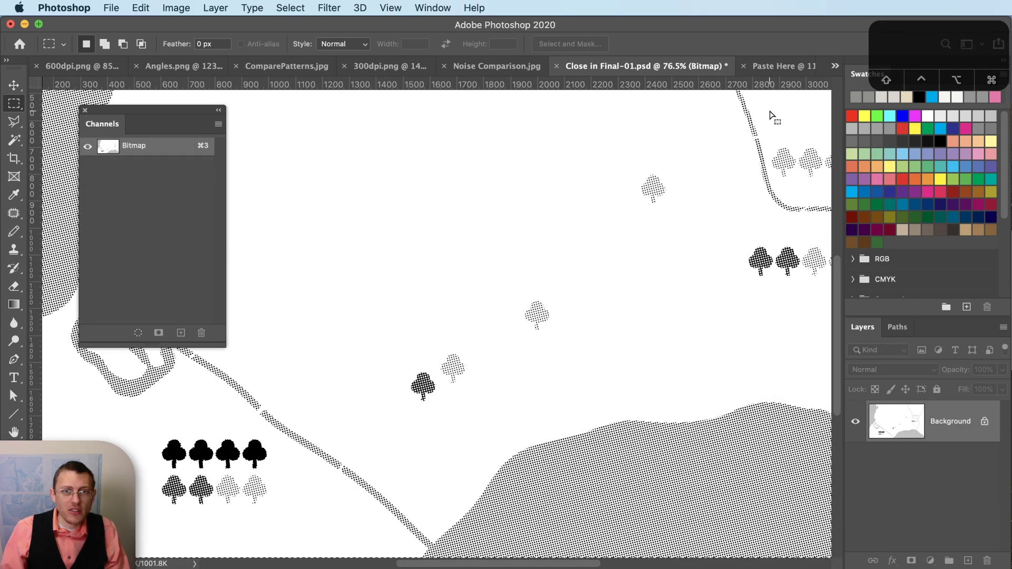
- Paste the halftone into Paste Here's Cyan channel, then undo Close in Final-01's conversion
{"action": "left_click", "coordinate": [784, 67]}
{"action": "left_click", "coordinate": [144, 174]}
{"action": "key", "text": "super+v"}
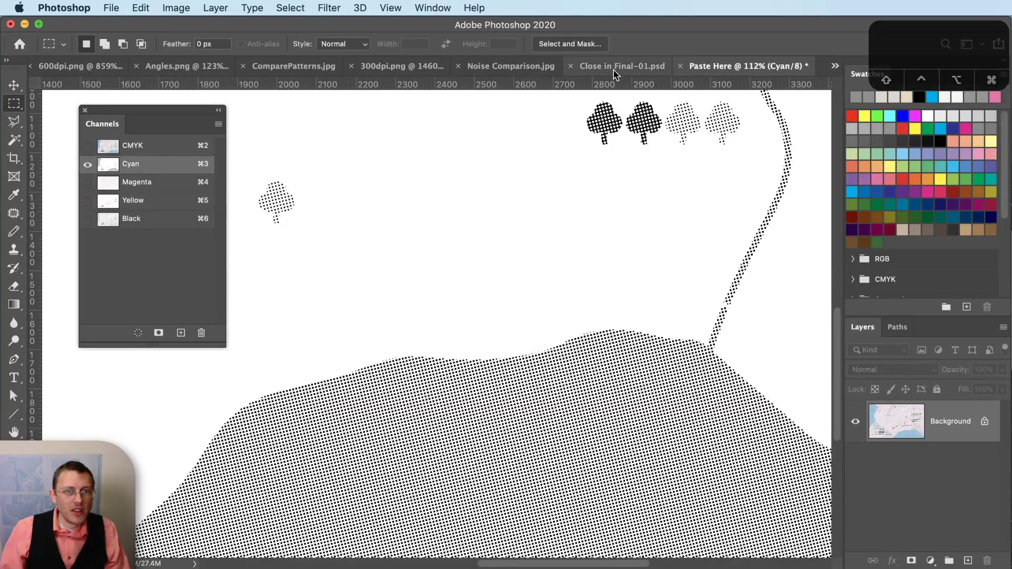
{"action": "left_click", "coordinate": [622, 66]}
{"action": "key", "text": "super+z"}
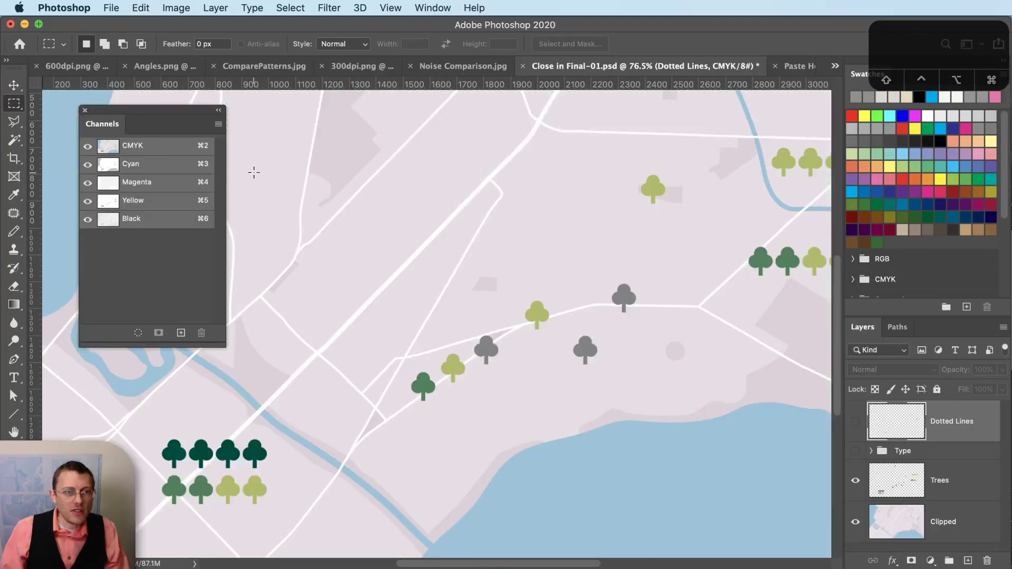
- With the Magenta plate shown, flatten the map and convert it to a 600 ppi halftone Bitmap
{"action": "left_click", "coordinate": [155, 184]}
{"action": "left_click", "coordinate": [173, 7]}
{"action": "mouse_move", "coordinate": [180, 25]}
{"action": "left_click", "coordinate": [425, 27]}
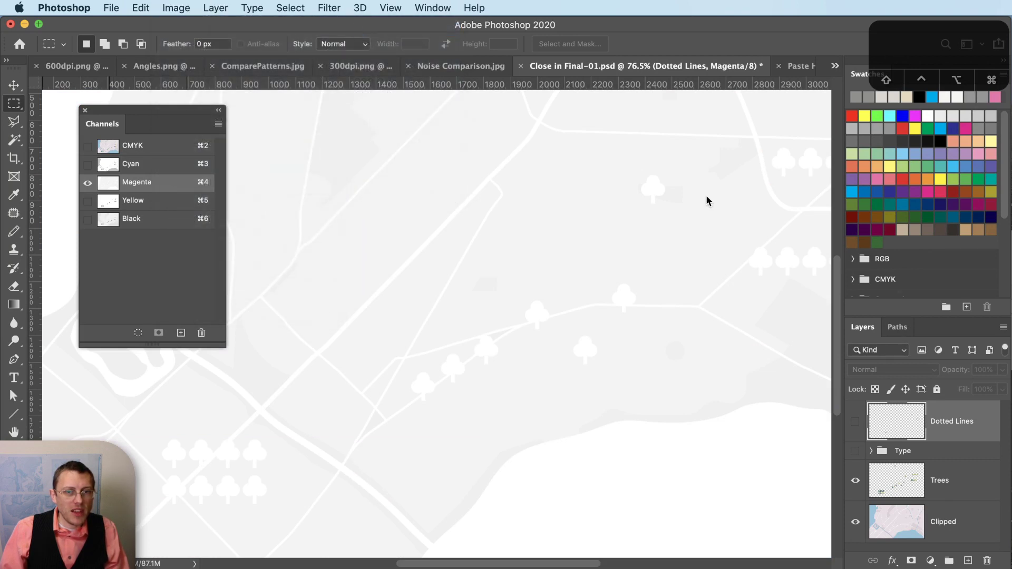
{"action": "left_click", "coordinate": [999, 325]}
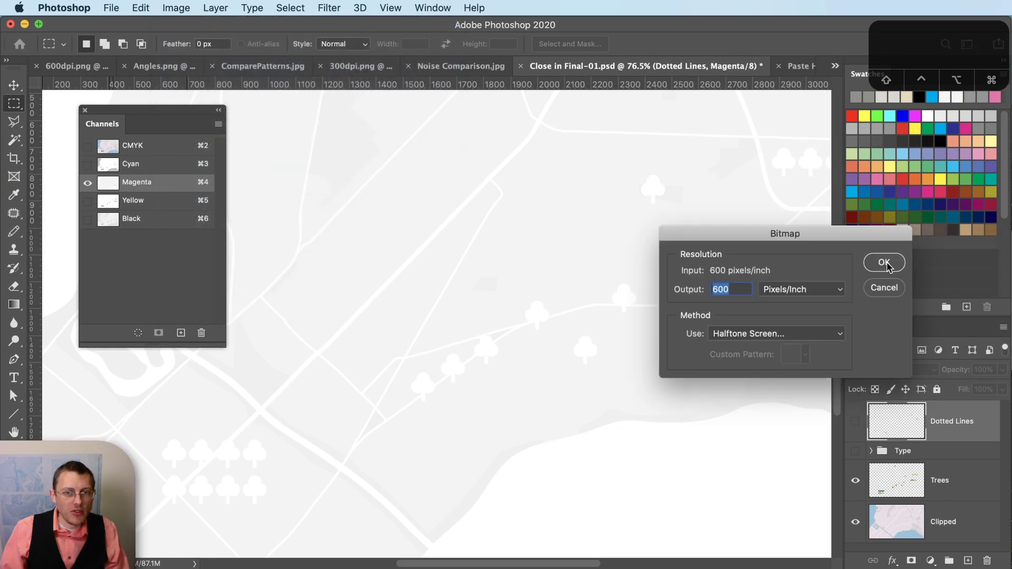
{"action": "left_click", "coordinate": [865, 265]}
- Set a 15° screen angle, select all, and target Paste Here's Magenta channel
{"action": "double_click", "coordinate": [616, 309]}
{"action": "type", "text": "15"}
{"action": "key", "text": "Tab"}
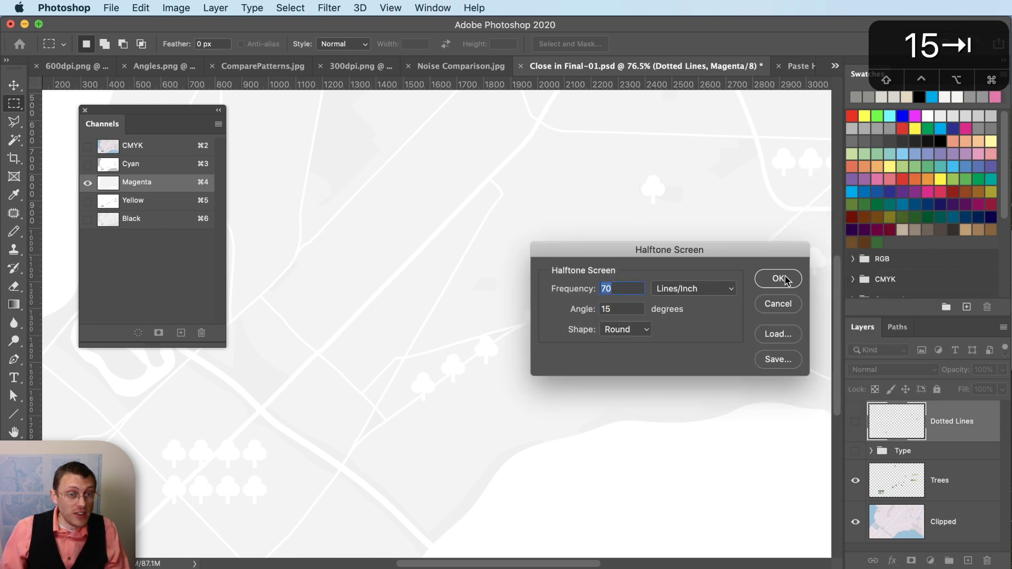
{"action": "left_click", "coordinate": [779, 278]}
{"action": "key", "text": "super+a"}
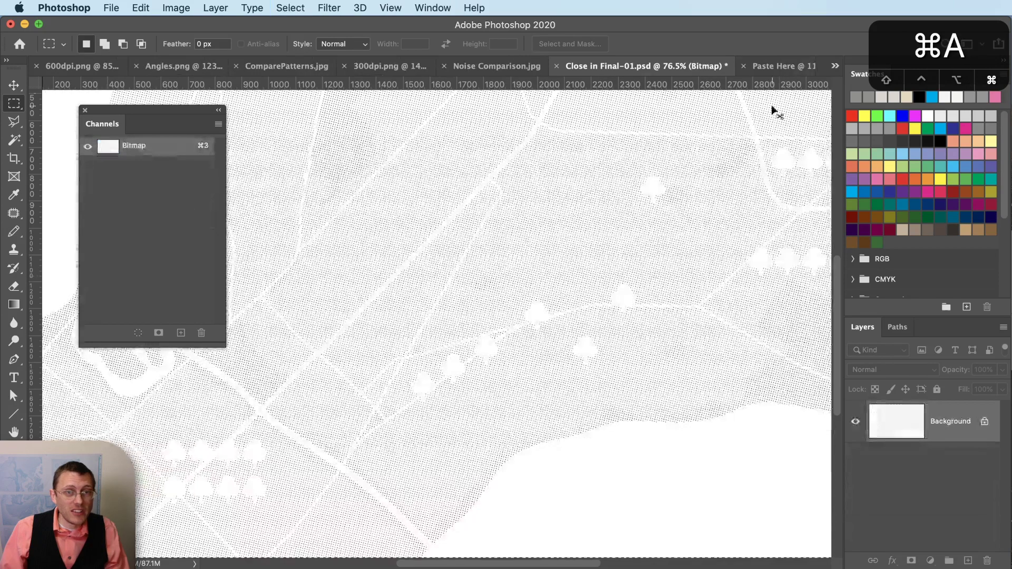
{"action": "left_click", "coordinate": [775, 66]}
{"action": "left_click", "coordinate": [181, 183]}
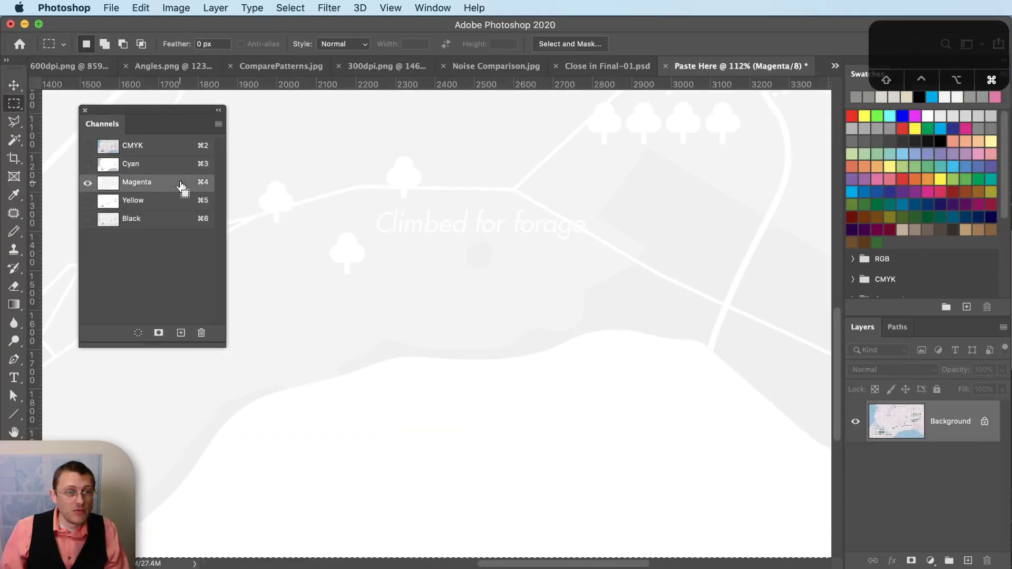
- Target Paste Here's Yellow channel, then undo Close in Final-01 back to the layered colour map
{"action": "left_click", "coordinate": [170, 200]}
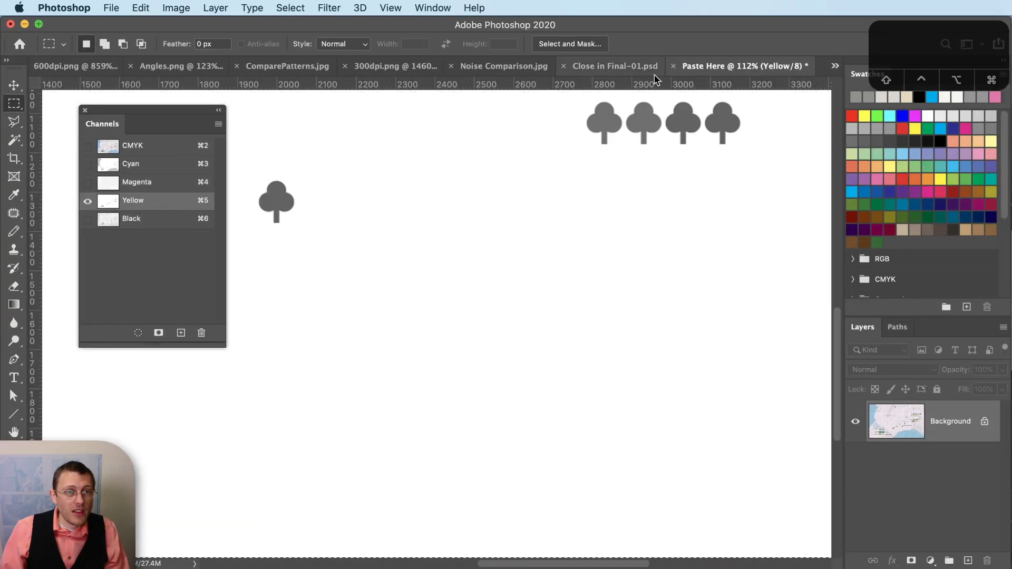
{"action": "left_click", "coordinate": [643, 73]}
{"action": "key", "text": "super+z"}
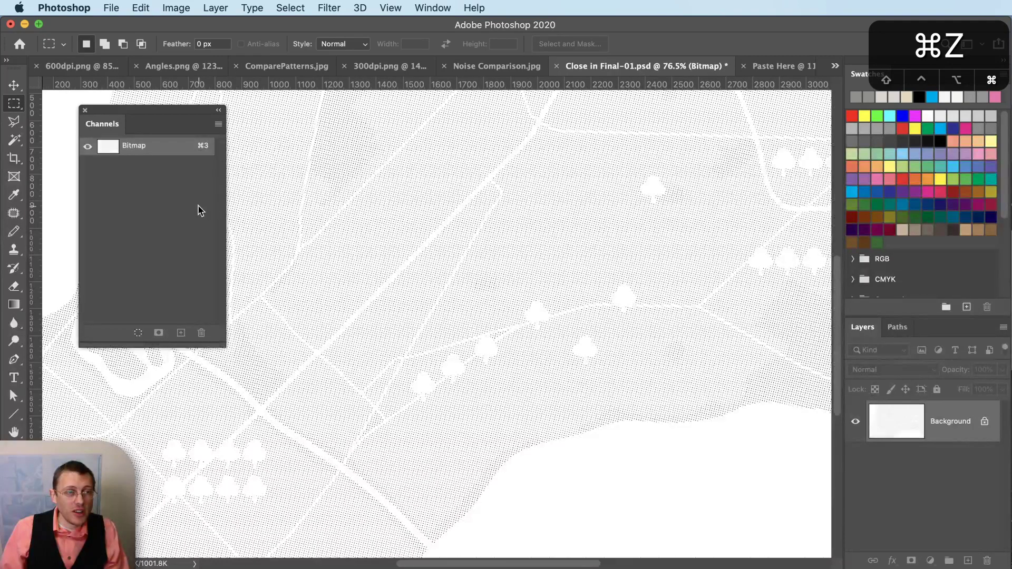
{"action": "key", "text": "super+z"}
- Convert the Yellow plate into a flattened 600 ppi Bitmap halftone at 90°, and select all
{"action": "left_click", "coordinate": [166, 205]}
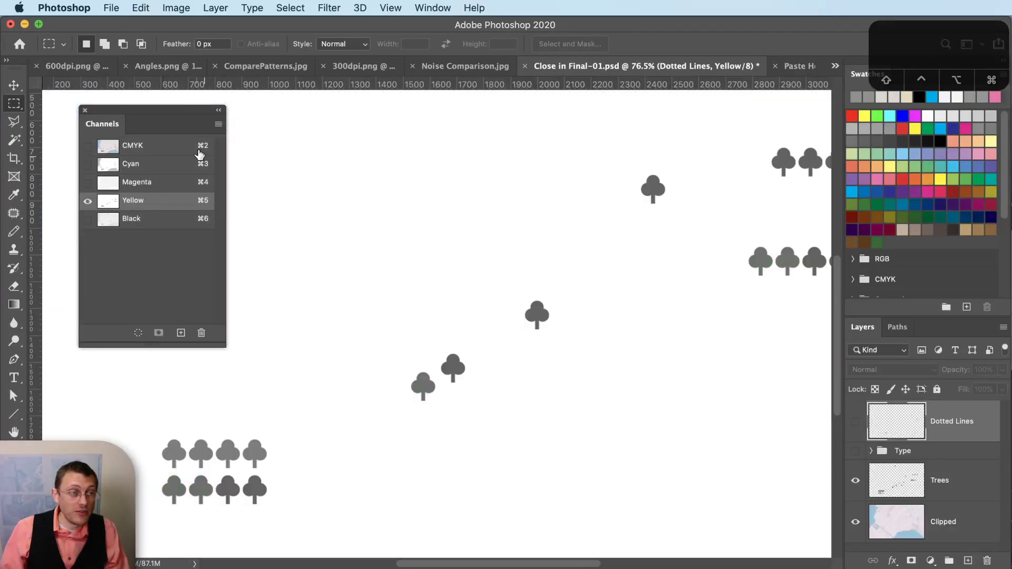
{"action": "left_click", "coordinate": [174, 7]}
{"action": "mouse_move", "coordinate": [181, 25]}
{"action": "left_click", "coordinate": [442, 32]}
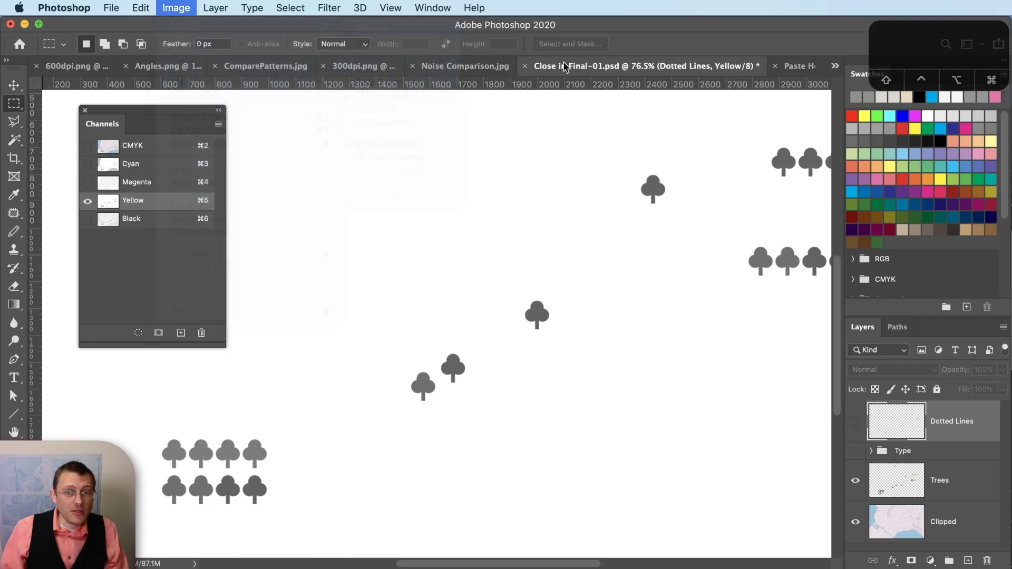
{"action": "left_click", "coordinate": [1004, 327]}
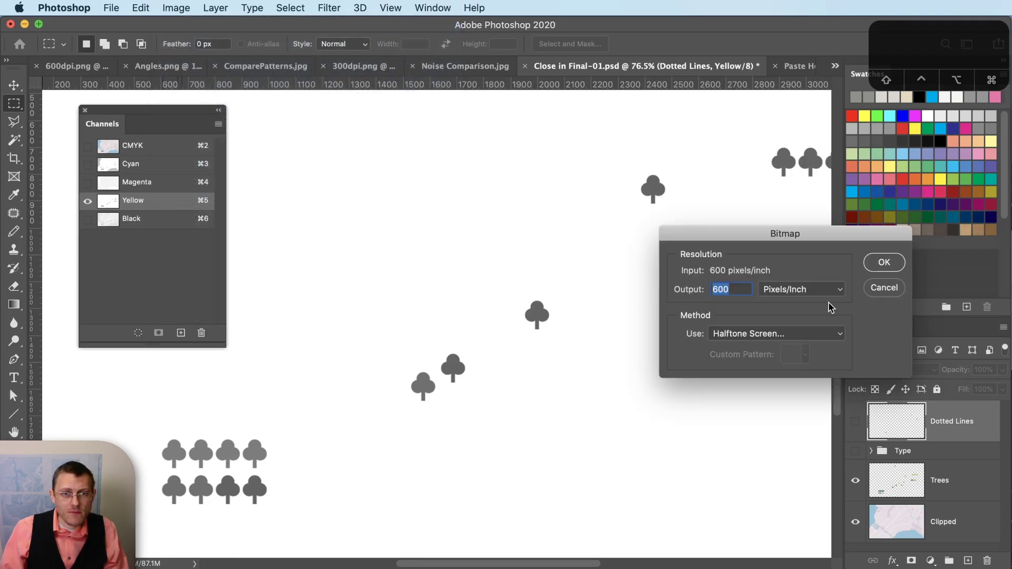
{"action": "left_click", "coordinate": [885, 262]}
{"action": "key", "text": "Tab"}
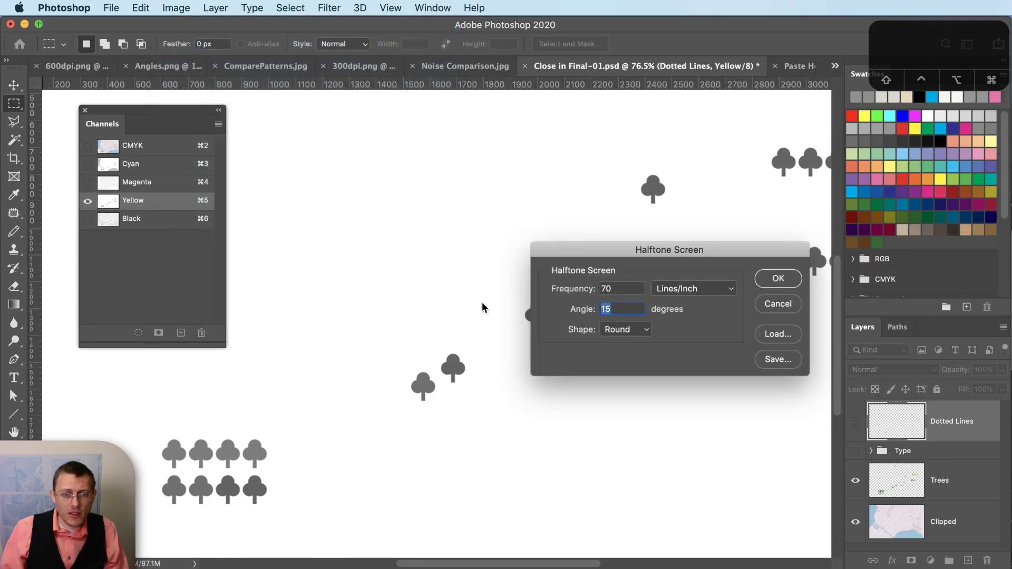
{"action": "type", "text": "90"}
{"action": "key", "text": "Return"}
{"action": "key", "text": "super+a"}
- Paste the 90° halftone into Paste Here's Yellow channel and undo the original's conversion
{"action": "left_click", "coordinate": [780, 66]}
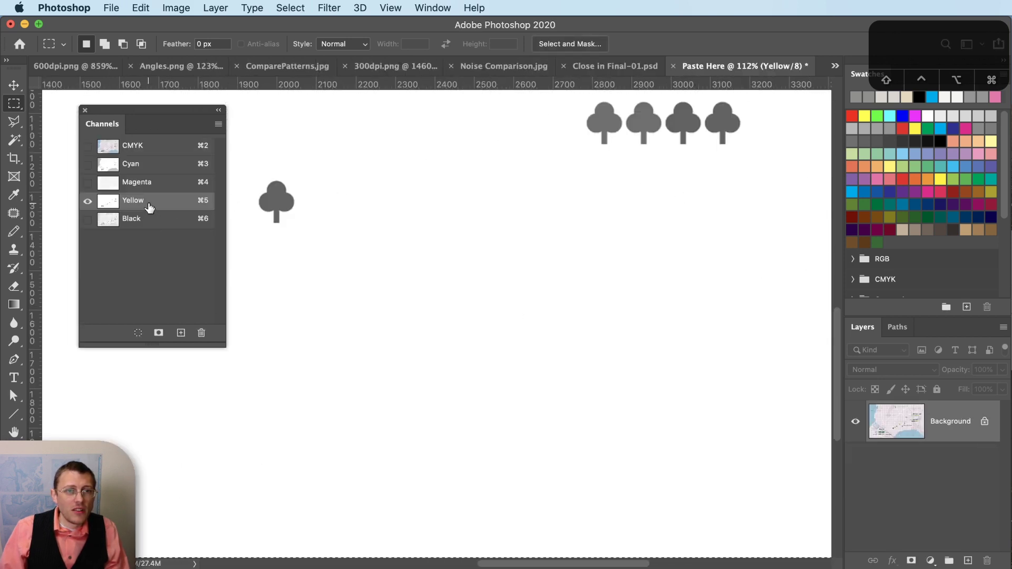
{"action": "key", "text": "super+v"}
{"action": "left_click", "coordinate": [604, 67]}
{"action": "key", "text": "super+z"}
{"action": "key", "text": "super+z"}
- Show the type labels and dotted outlines, and view the Black channel alone
{"action": "left_click", "coordinate": [856, 451]}
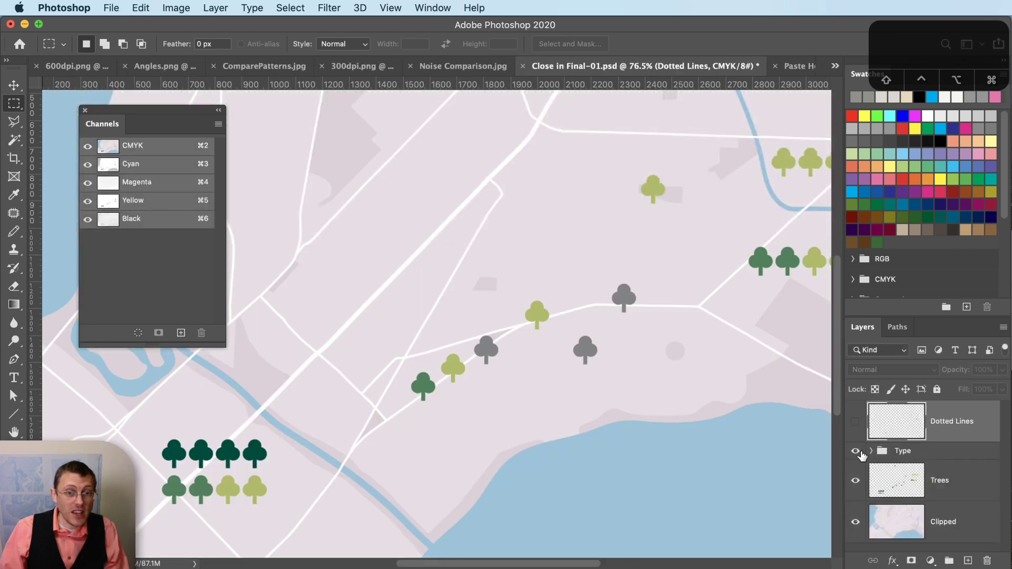
{"action": "left_click", "coordinate": [857, 422]}
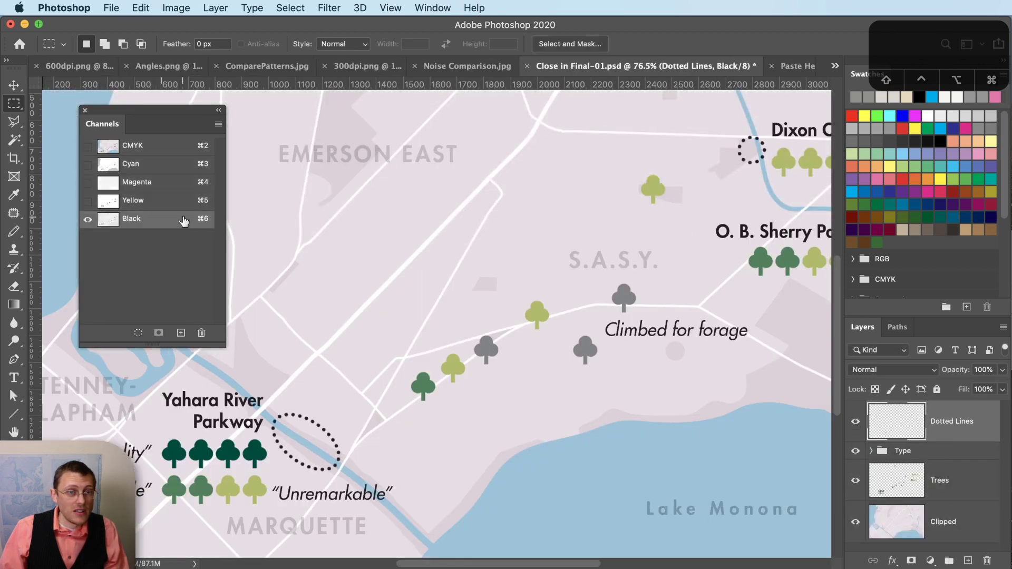
{"action": "left_click", "coordinate": [185, 219]}
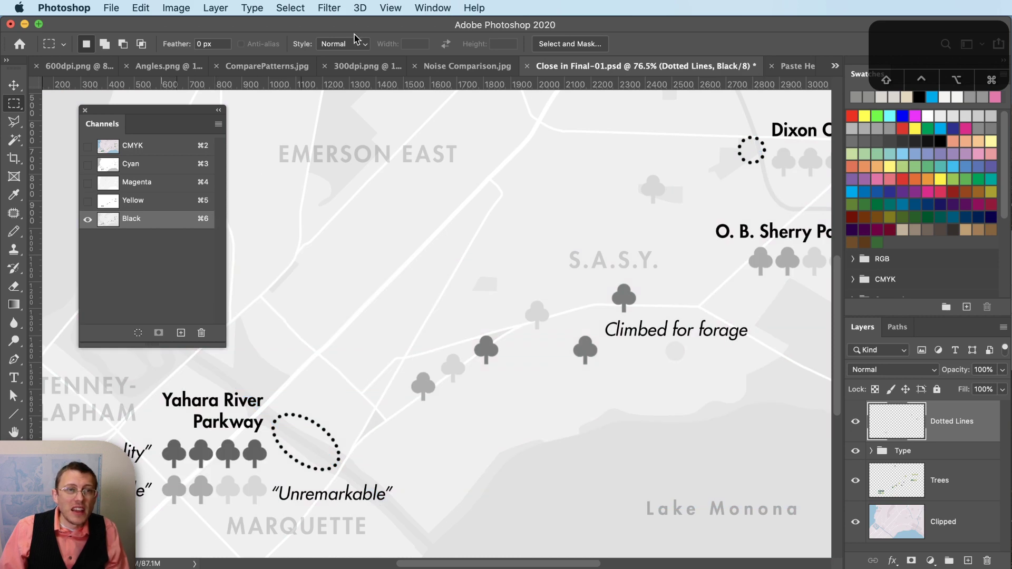
- Flatten the map into a 600 ppi Bitmap halftone with a 45° screen angle
{"action": "left_click", "coordinate": [176, 8]}
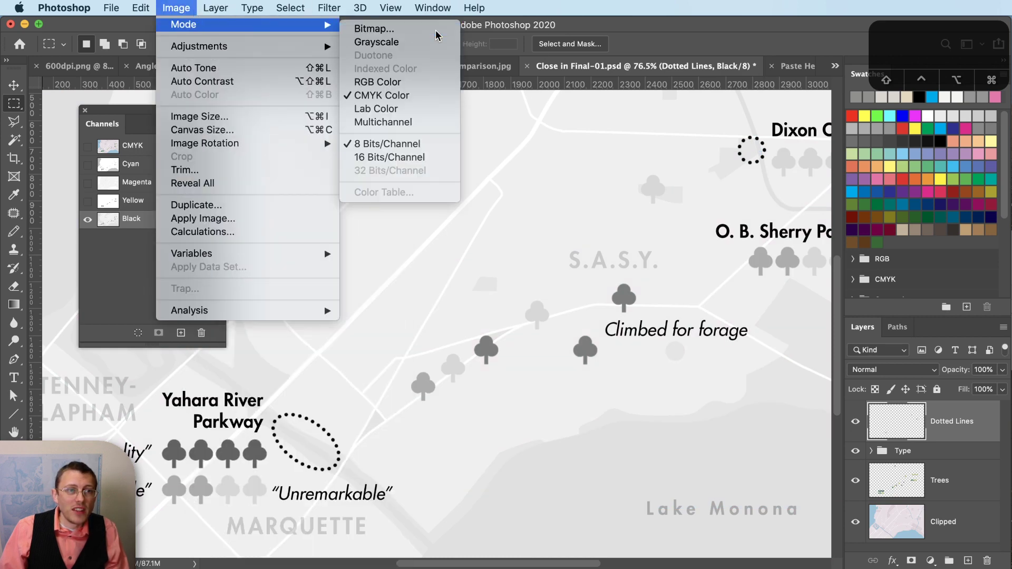
{"action": "left_click", "coordinate": [732, 159]}
{"action": "key", "text": "Return"}
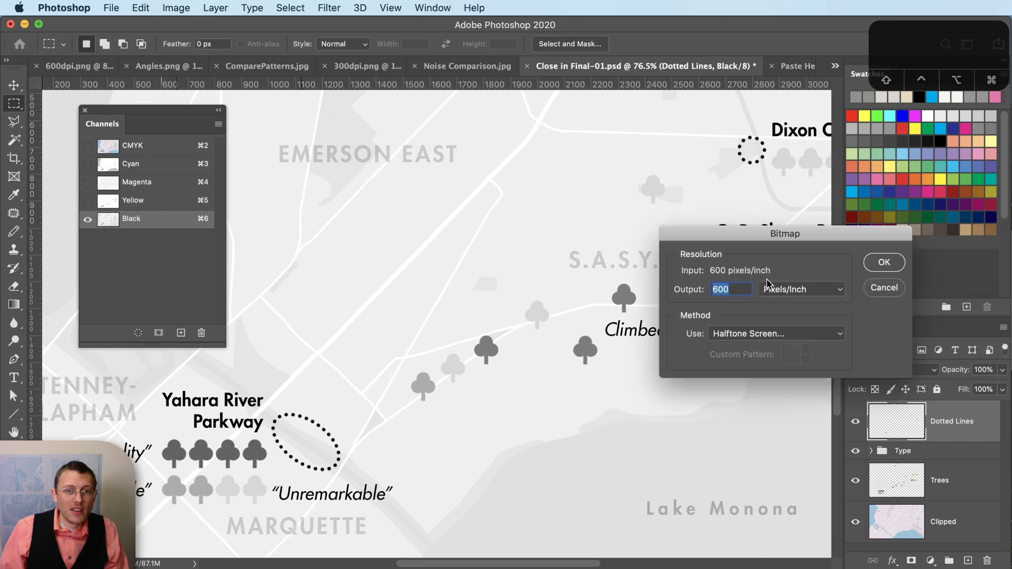
{"action": "left_click", "coordinate": [885, 263]}
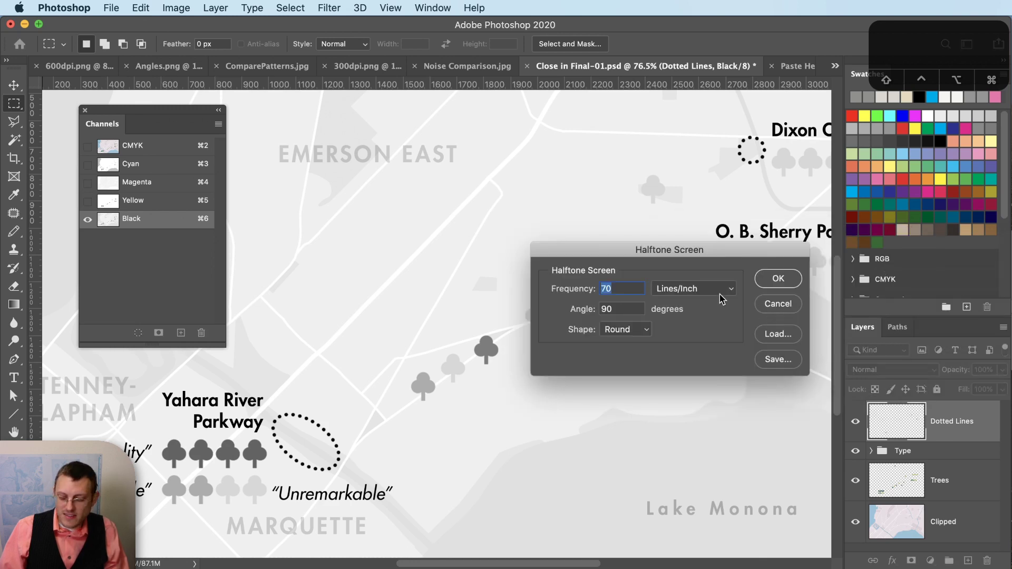
{"action": "key", "text": "Tab"}
{"action": "type", "text": "45"}
{"action": "left_click", "coordinate": [779, 279]}
- Copy the 45° halftone and paste it into Paste Here's Black channel
{"action": "key", "text": "super+a"}
{"action": "key", "text": "super+c"}
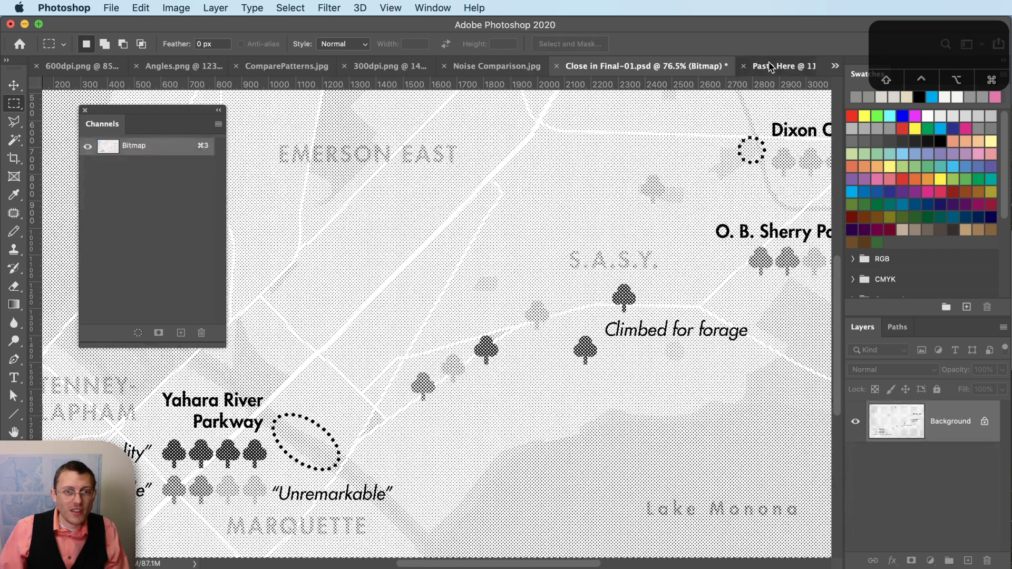
{"action": "left_click", "coordinate": [776, 66]}
{"action": "left_click", "coordinate": [164, 218]}
{"action": "key", "text": "super+v"}
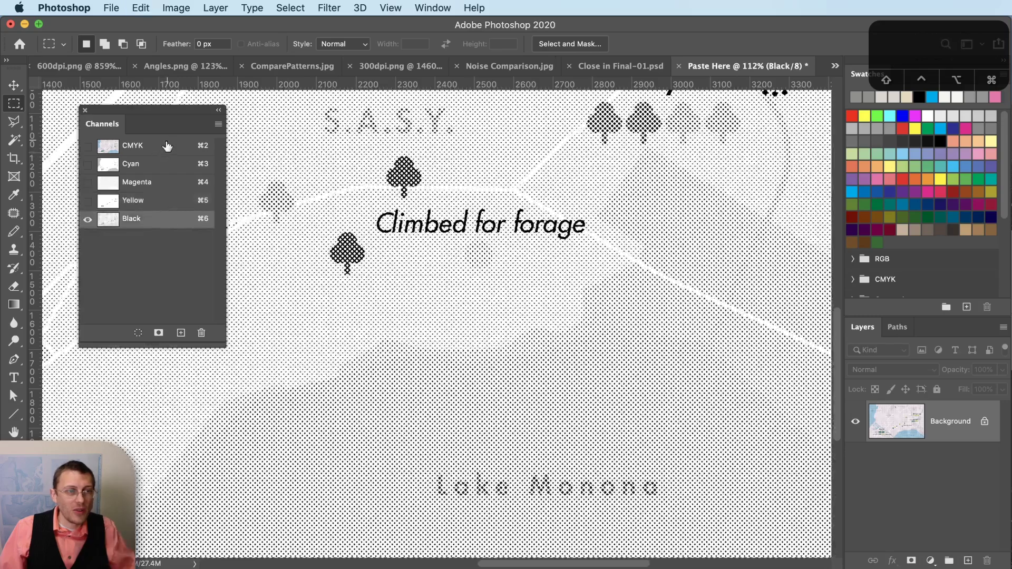
- Show the CMYK composite channel and zoom in to inspect the halftone dots of all four plates
{"action": "left_click", "coordinate": [164, 145]}
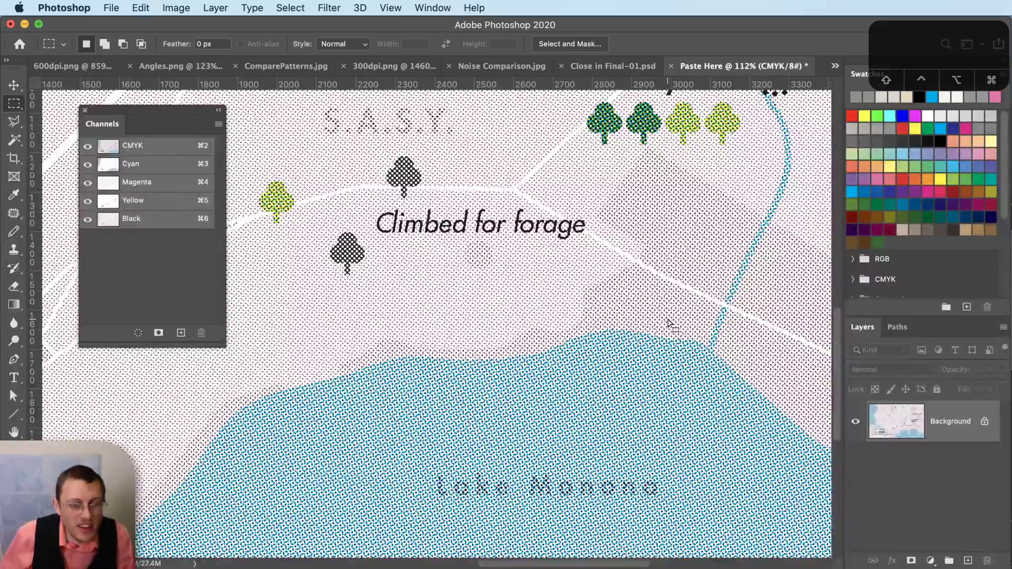
{"action": "scroll", "coordinate": [659, 327], "scroll_direction": "down", "scroll_amount": 2}
{"action": "scroll", "coordinate": [657, 330], "scroll_direction": "down", "scroll_amount": 5}
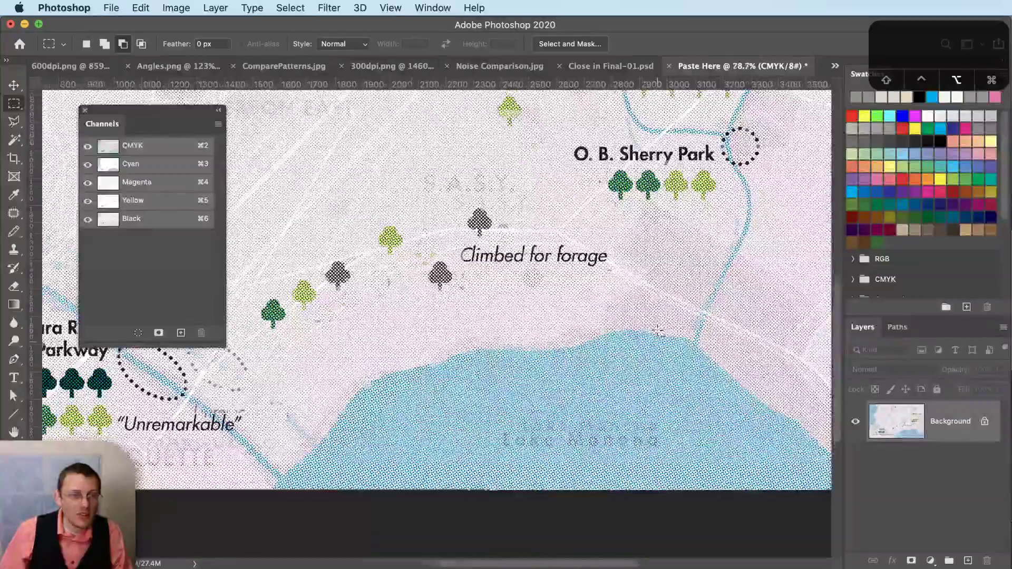
{"action": "scroll", "coordinate": [455, 426], "scroll_direction": "up", "scroll_amount": 3}
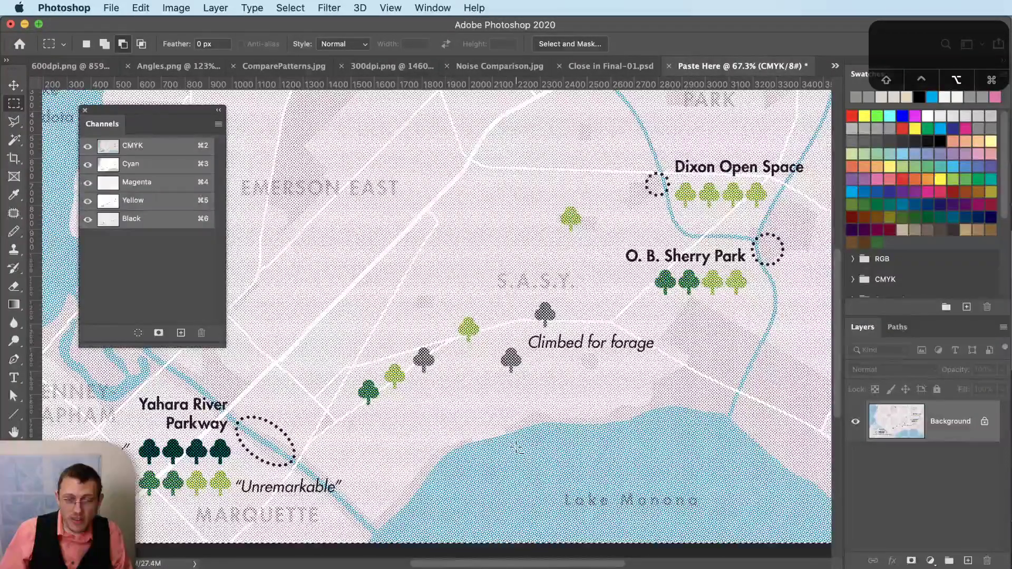
{"action": "scroll", "coordinate": [517, 450], "scroll_direction": "up", "scroll_amount": 4}
{"action": "scroll", "coordinate": [516, 450], "scroll_direction": "up", "scroll_amount": 3}
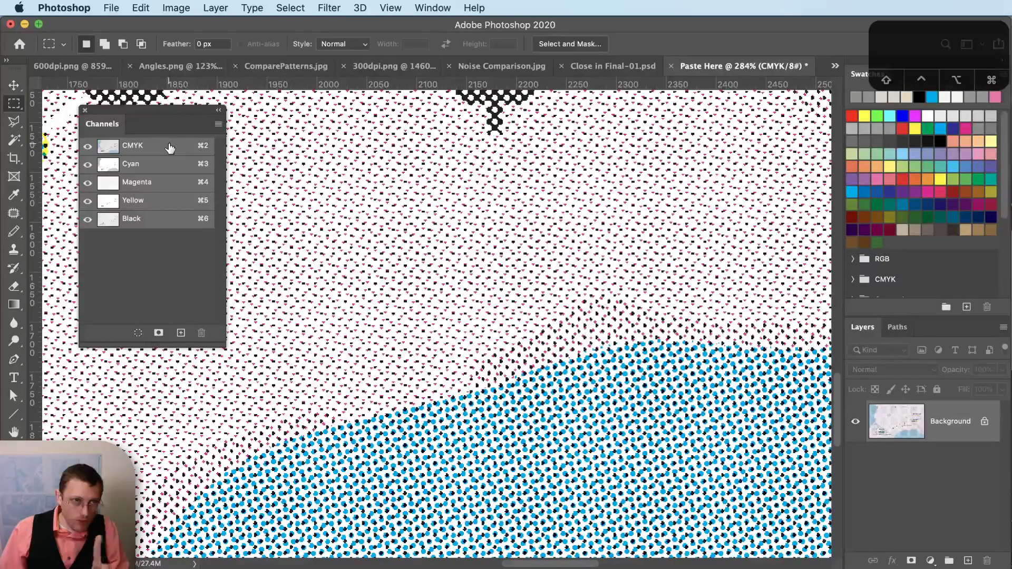
- Apply a Gaussian Blur with a 1.0-pixel radius to the whole CMYK halftone map
{"action": "left_click", "coordinate": [334, 6]}
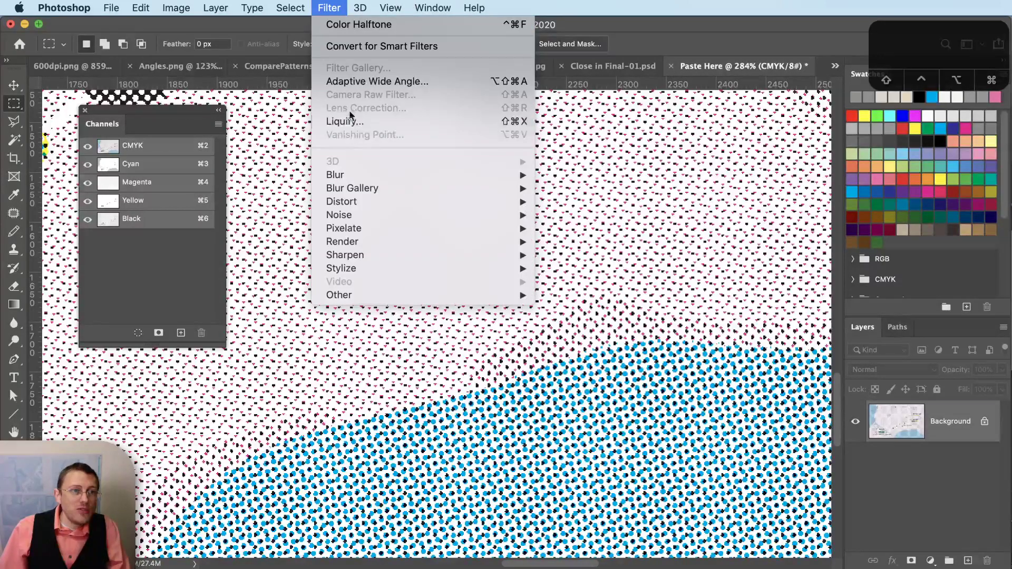
{"action": "mouse_move", "coordinate": [354, 176]}
{"action": "left_click", "coordinate": [568, 228]}
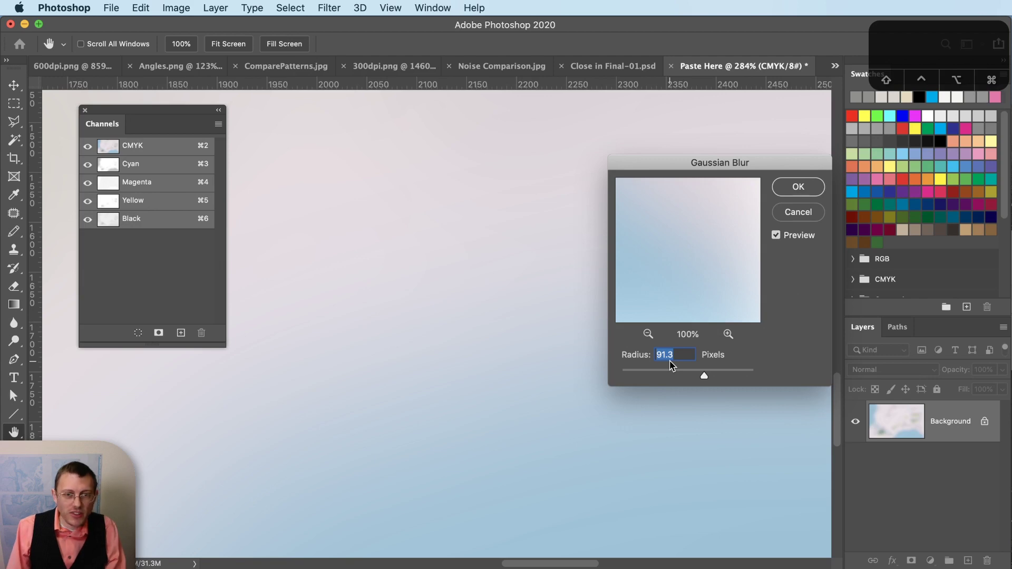
{"action": "type", "text": ".5"}
{"action": "key", "text": "Tab"}
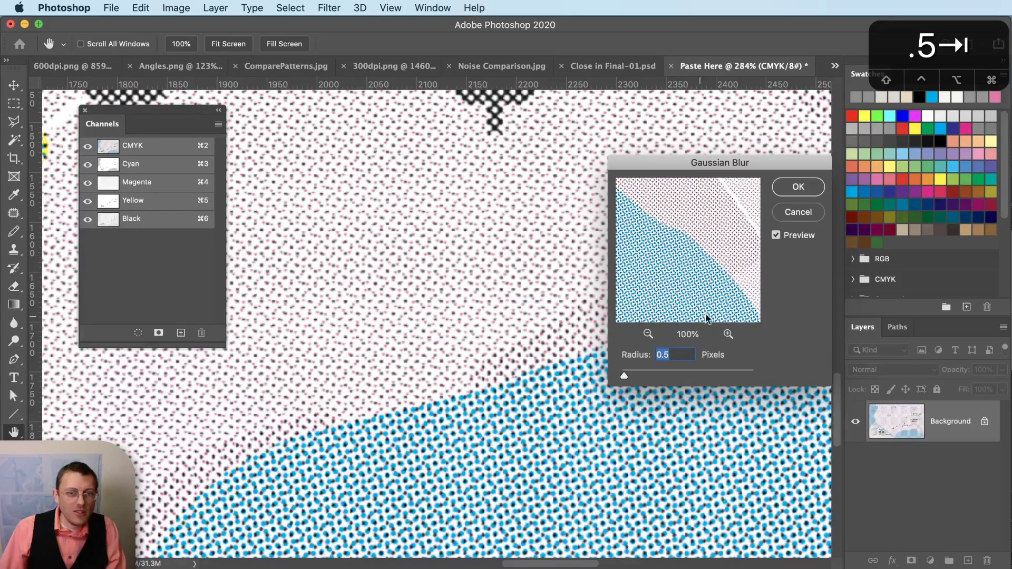
{"action": "type", "text": "1"}
{"action": "key", "text": "Tab"}
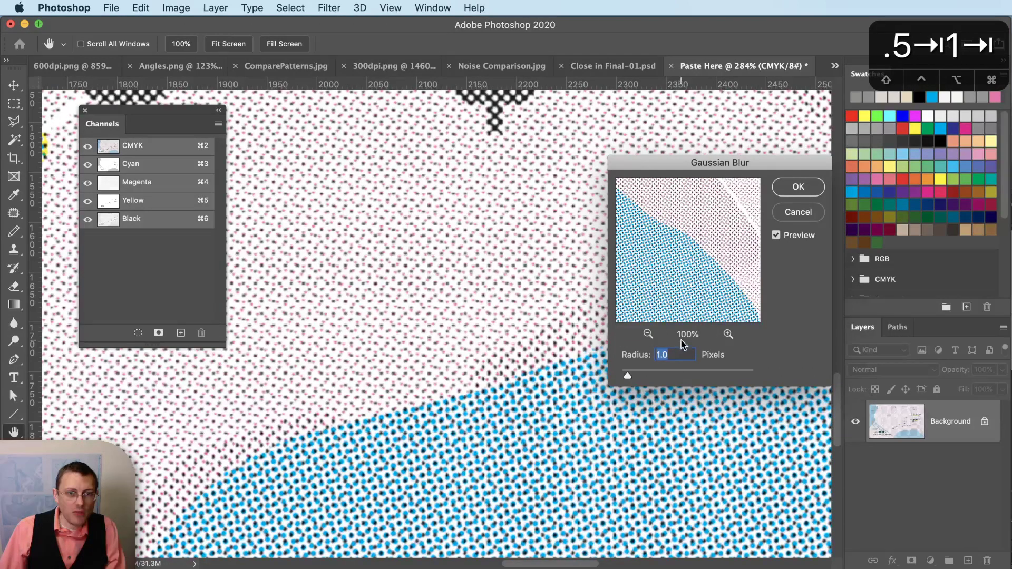
{"action": "left_click", "coordinate": [799, 187]}
{"action": "key", "text": "m"}
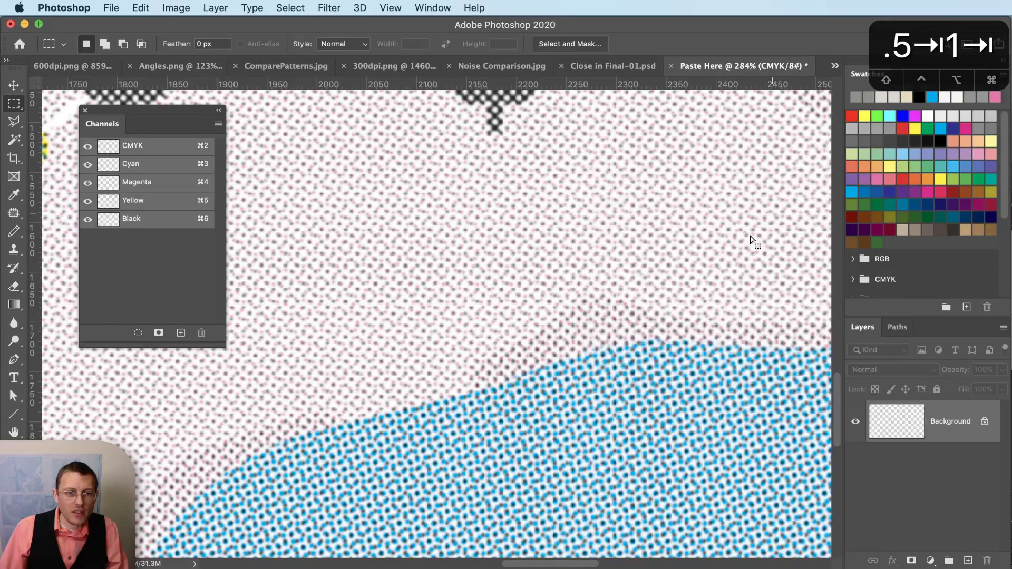
{"action": "scroll", "coordinate": [684, 274], "scroll_direction": "down", "scroll_amount": 3}
{"action": "scroll", "coordinate": [684, 275], "scroll_direction": "down", "scroll_amount": 3}
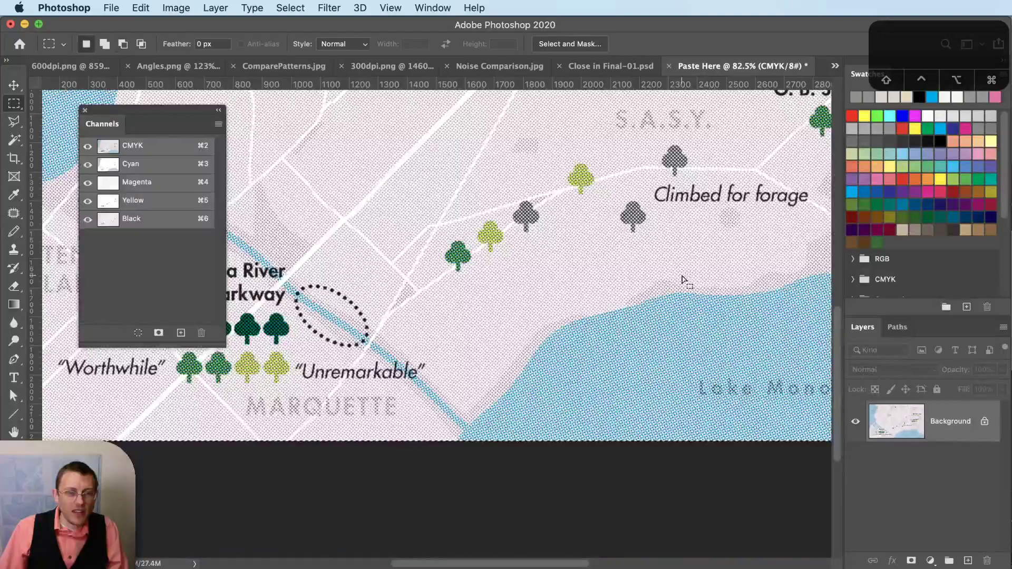
{"action": "scroll", "coordinate": [674, 293], "scroll_direction": "up", "scroll_amount": 2}
{"action": "key", "text": "super+z"}
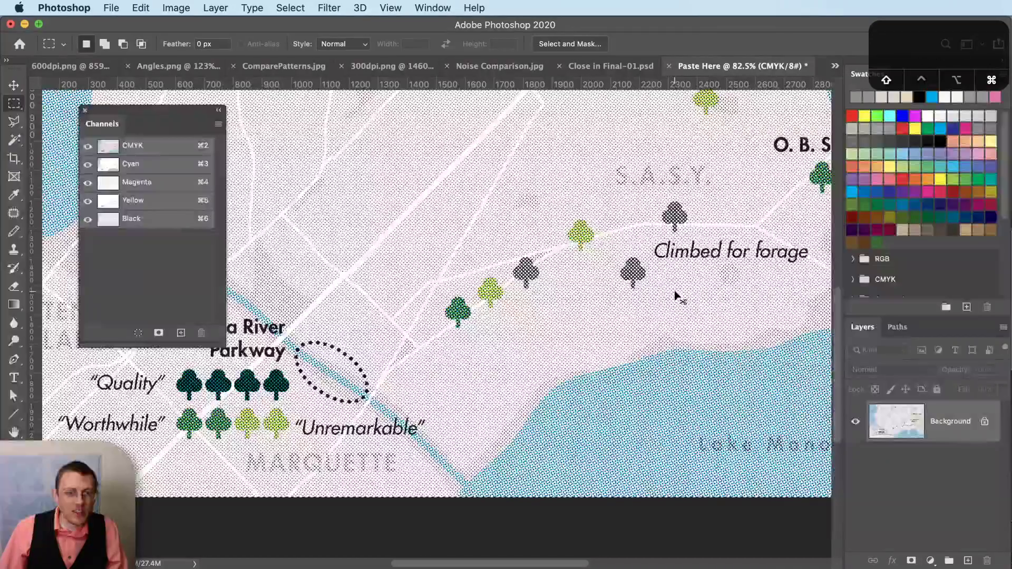
{"action": "key", "text": "super+shift+z"}
{"action": "key", "text": "super+z"}
{"action": "key", "text": "super+shift+z"}
{"action": "scroll", "coordinate": [649, 338], "scroll_direction": "up", "scroll_amount": 2}
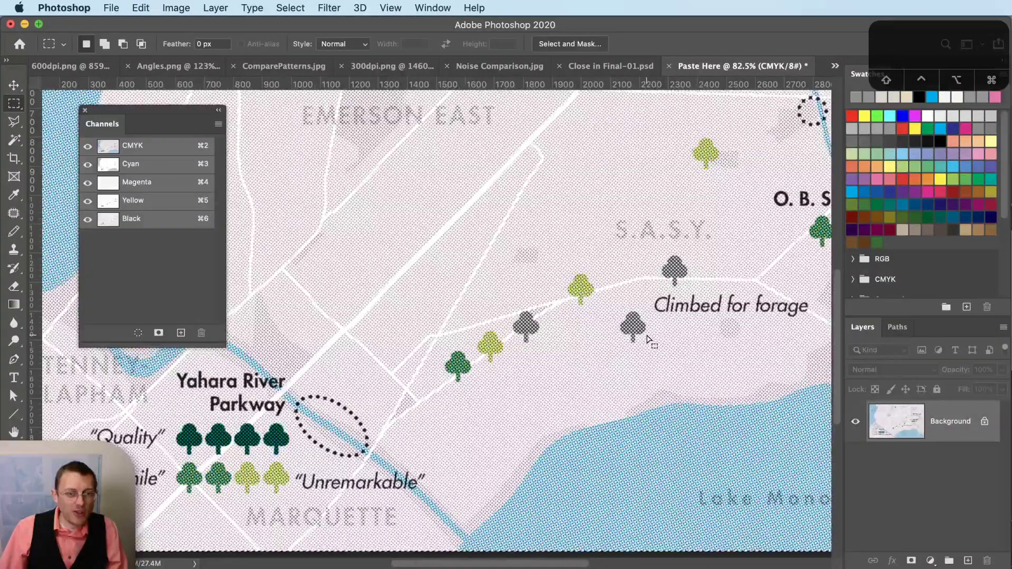
{"action": "scroll", "coordinate": [650, 337], "scroll_direction": "up", "scroll_amount": 1}
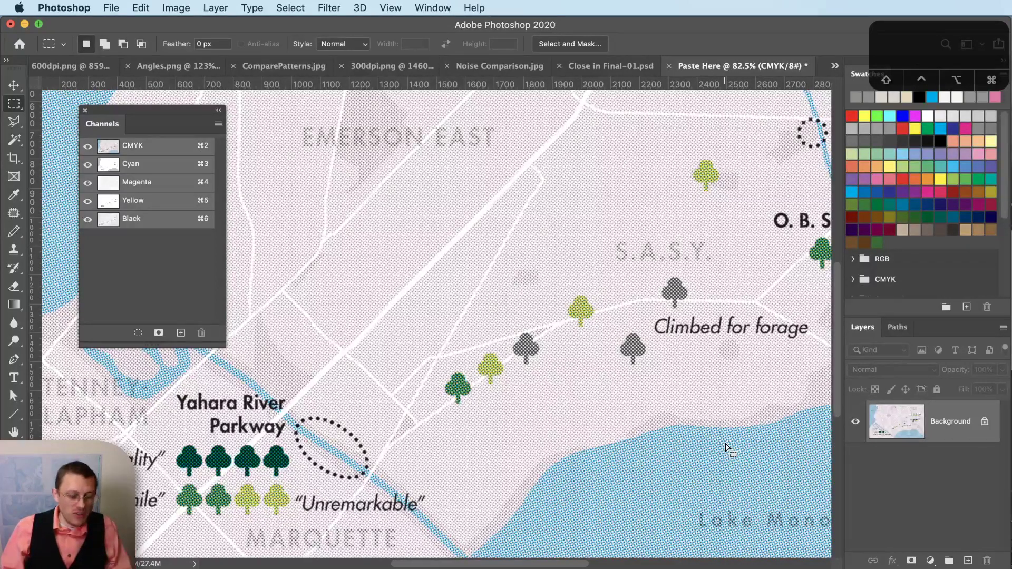
{"action": "scroll", "coordinate": [726, 447], "scroll_direction": "up", "scroll_amount": 10}
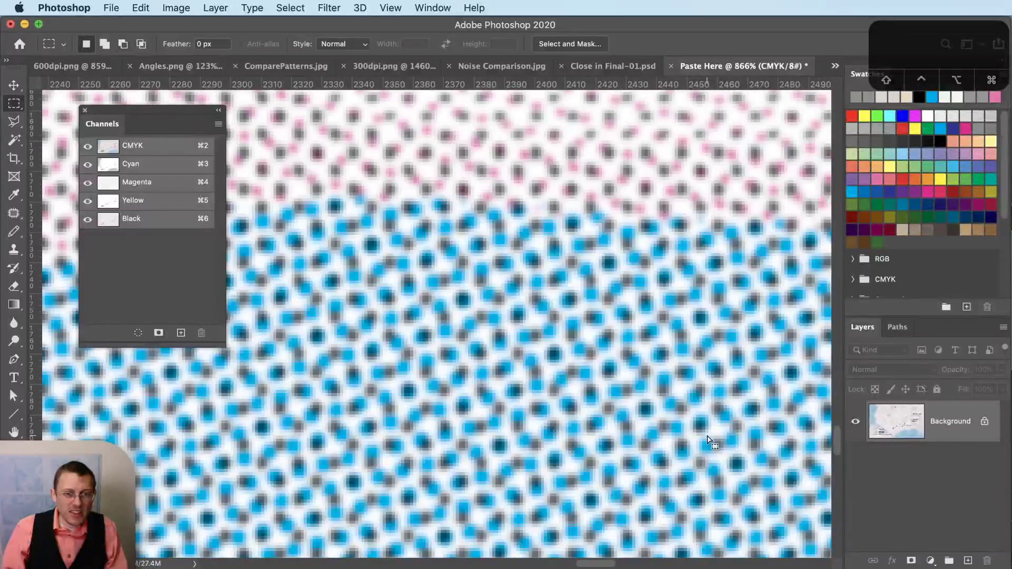
{"action": "scroll", "coordinate": [720, 454], "scroll_direction": "down", "scroll_amount": 10}
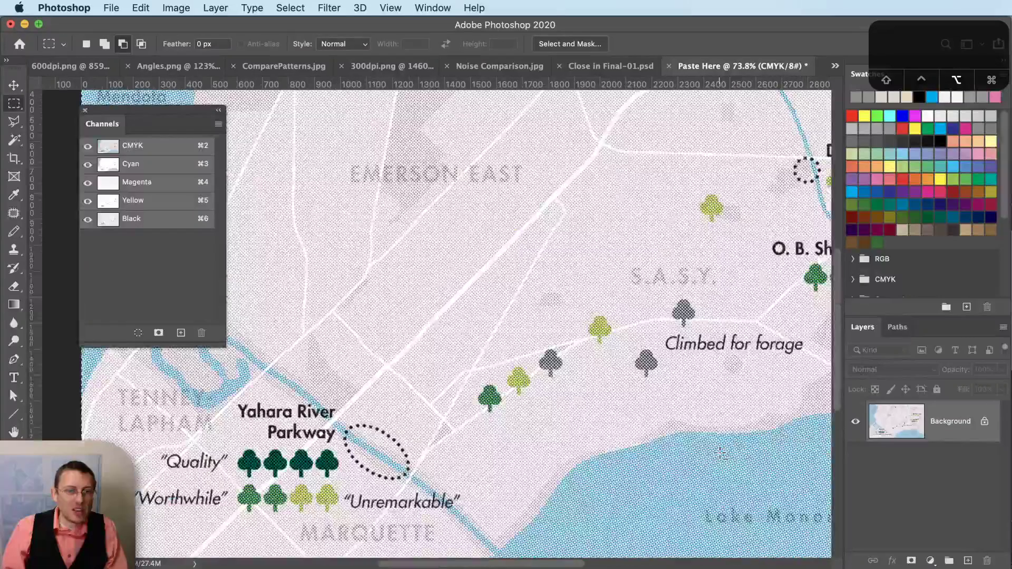
{"action": "scroll", "coordinate": [721, 454], "scroll_direction": "down", "scroll_amount": 3}
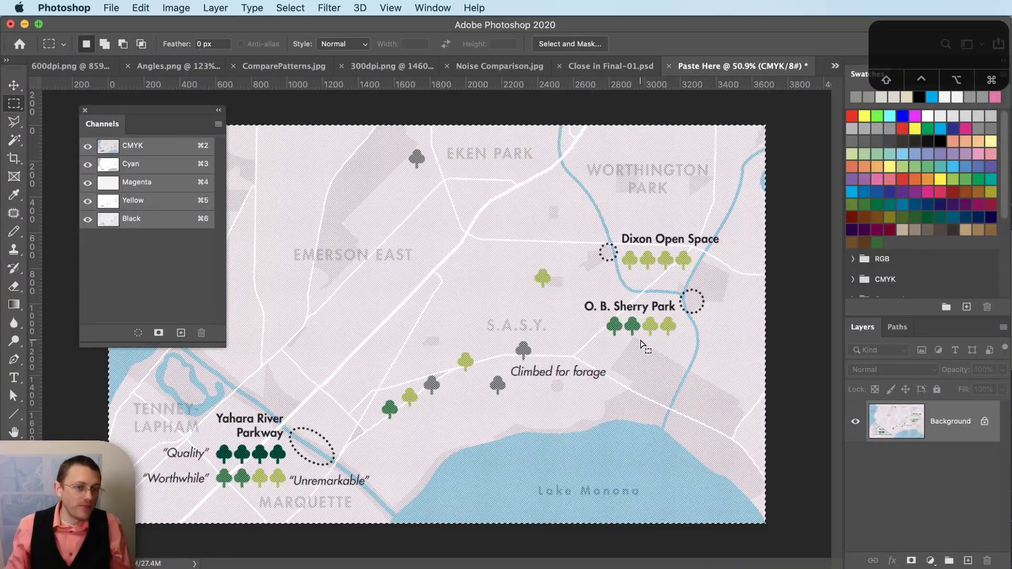
- View the Cyan and Magenta plates individually, then select the Yellow channel for editing
{"action": "left_click", "coordinate": [117, 167]}
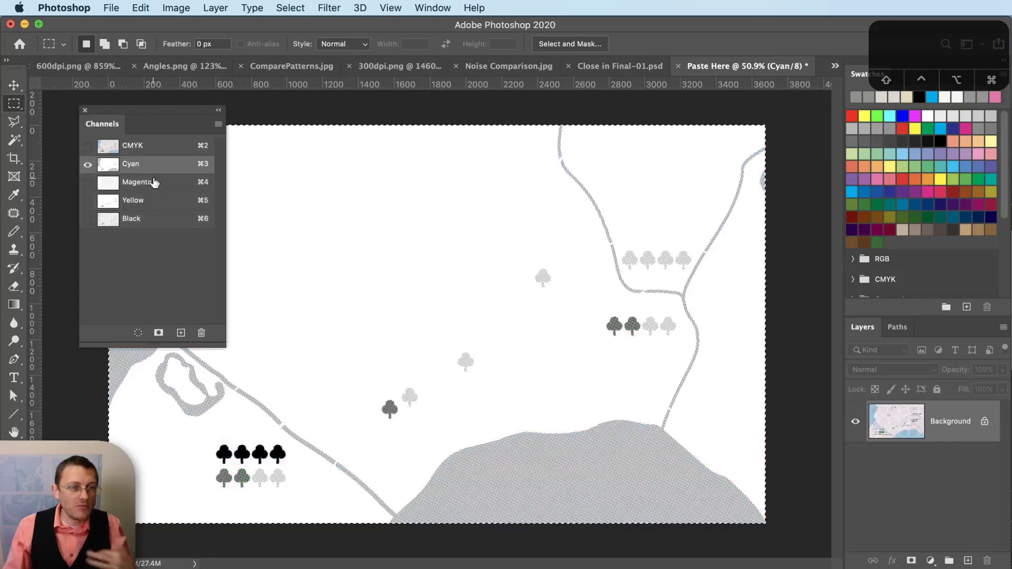
{"action": "left_click", "coordinate": [151, 184]}
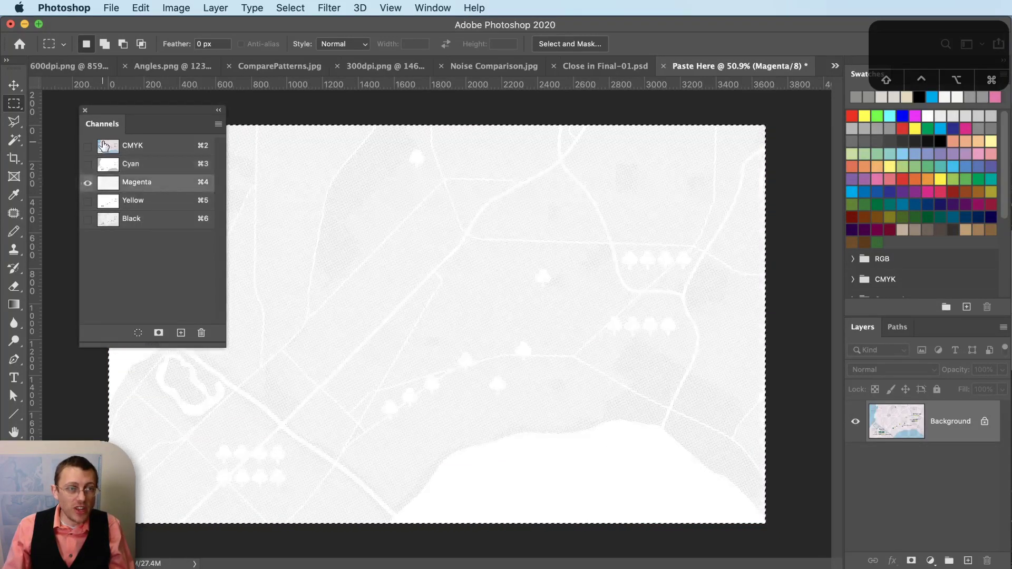
{"action": "key", "text": "v"}
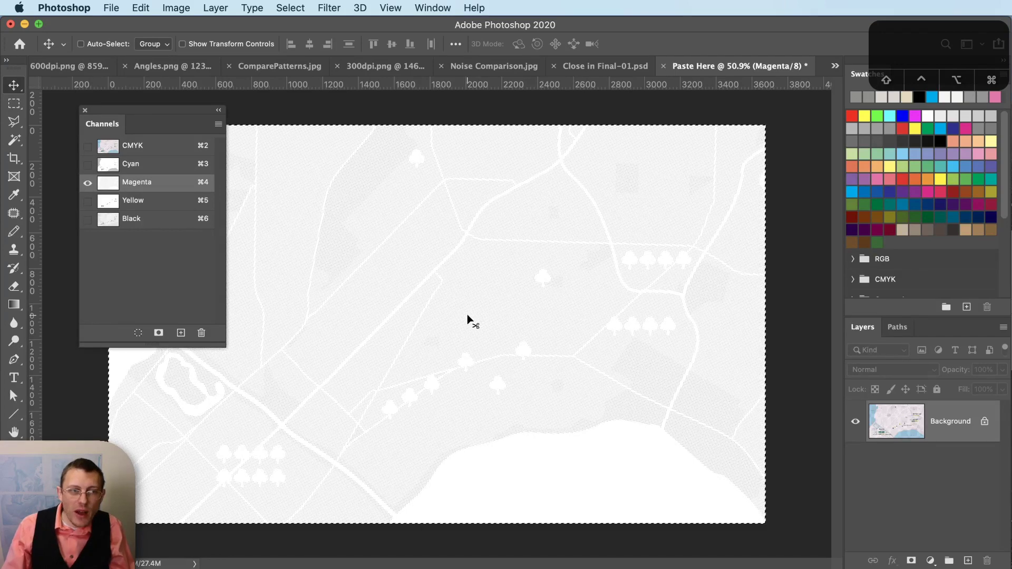
{"action": "left_click", "coordinate": [163, 200]}
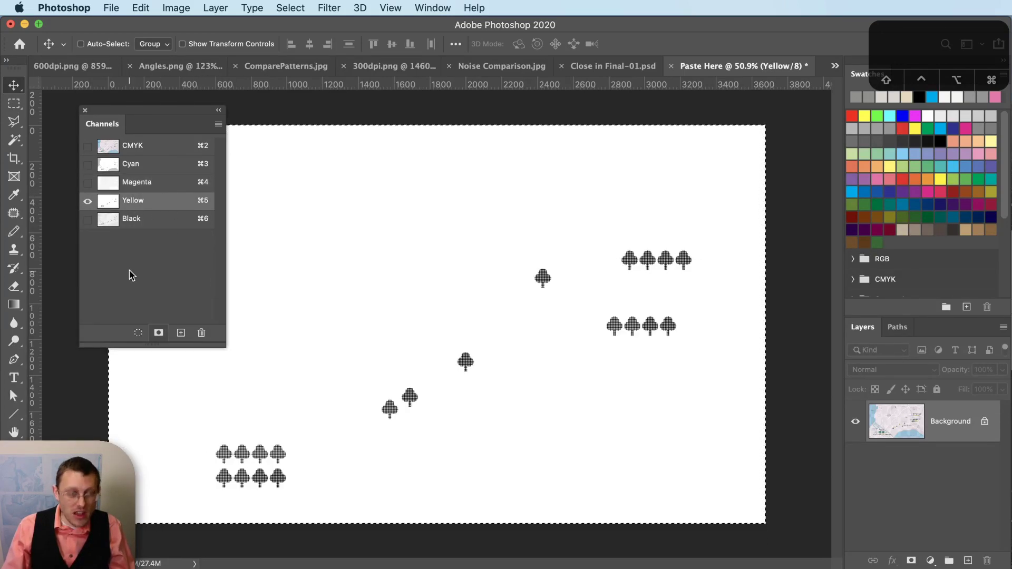
- Nudge the Yellow plate one pixel right and two up, then return to the CMYK composite
{"action": "key", "text": "v"}
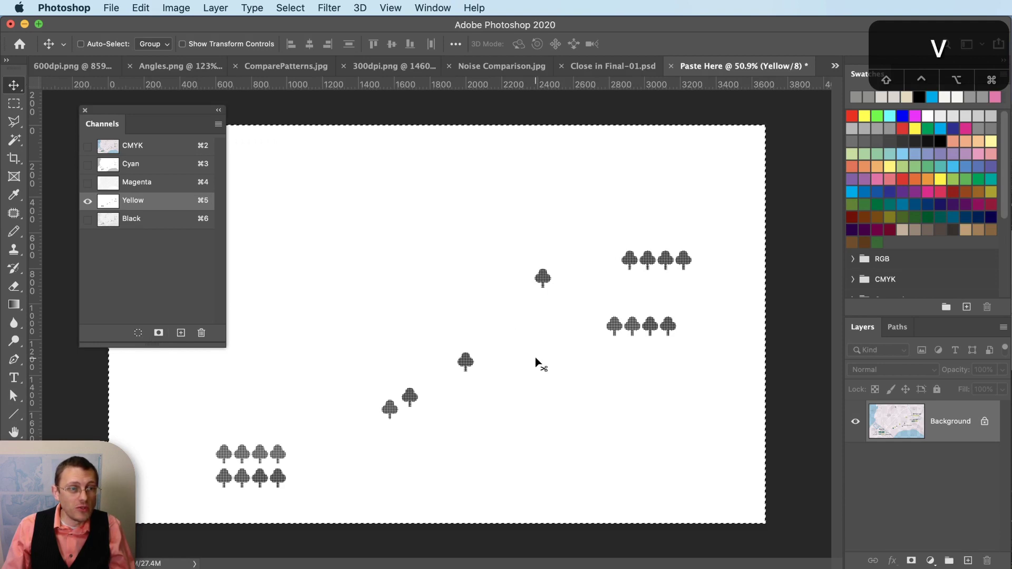
{"action": "key", "text": "Right"}
{"action": "key", "text": "Right"}
{"action": "key", "text": "Right"}
{"action": "key", "text": "Right"}
{"action": "key", "text": "Right"}
{"action": "key", "text": "Up"}
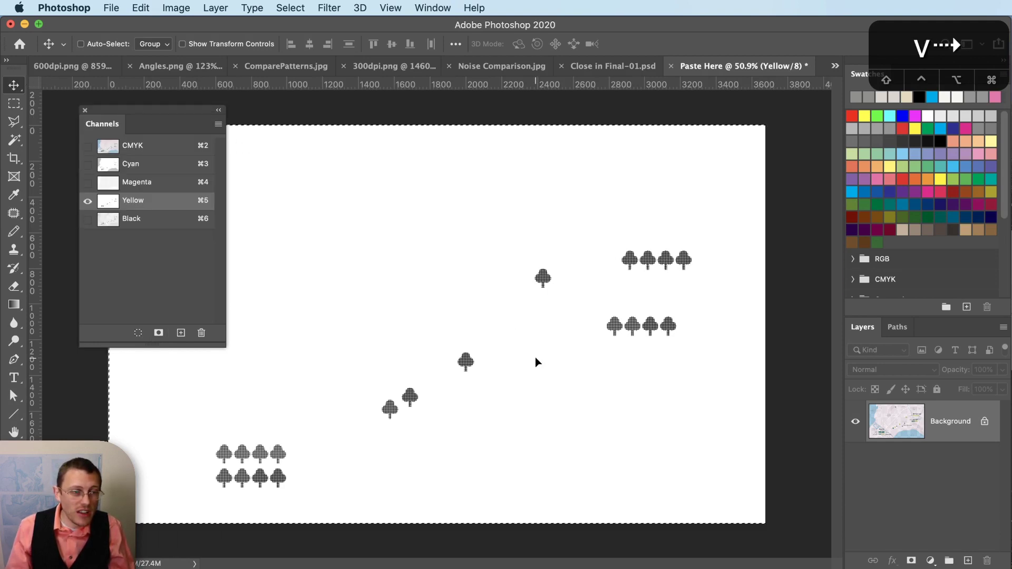
{"action": "key", "text": "Up"}
{"action": "key", "text": "Up"}
{"action": "key", "text": "Up"}
{"action": "key", "text": "Up"}
{"action": "key", "text": "Up"}
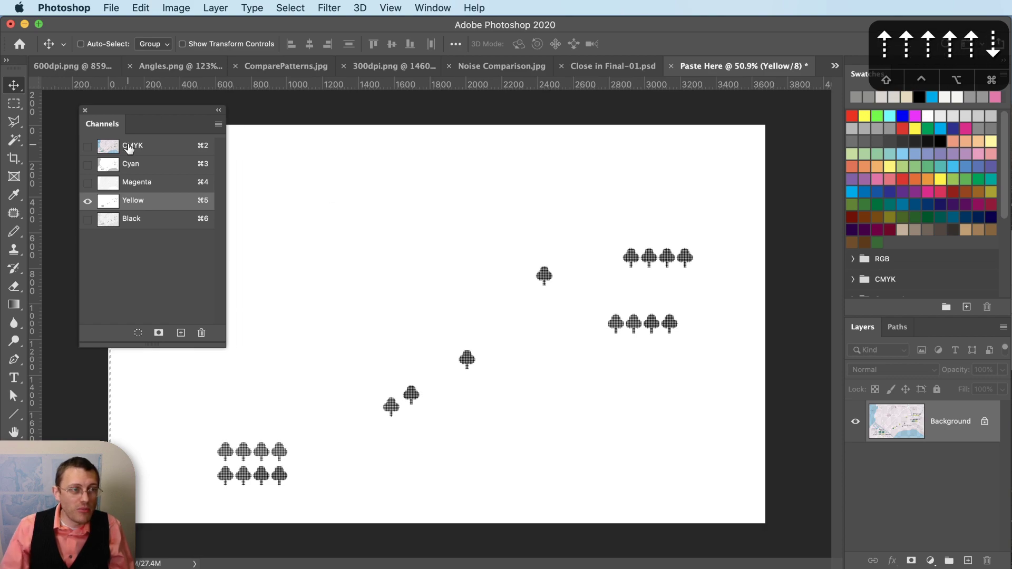
{"action": "left_click", "coordinate": [129, 145]}
{"action": "scroll", "coordinate": [195, 483], "scroll_direction": "up", "scroll_amount": 5}
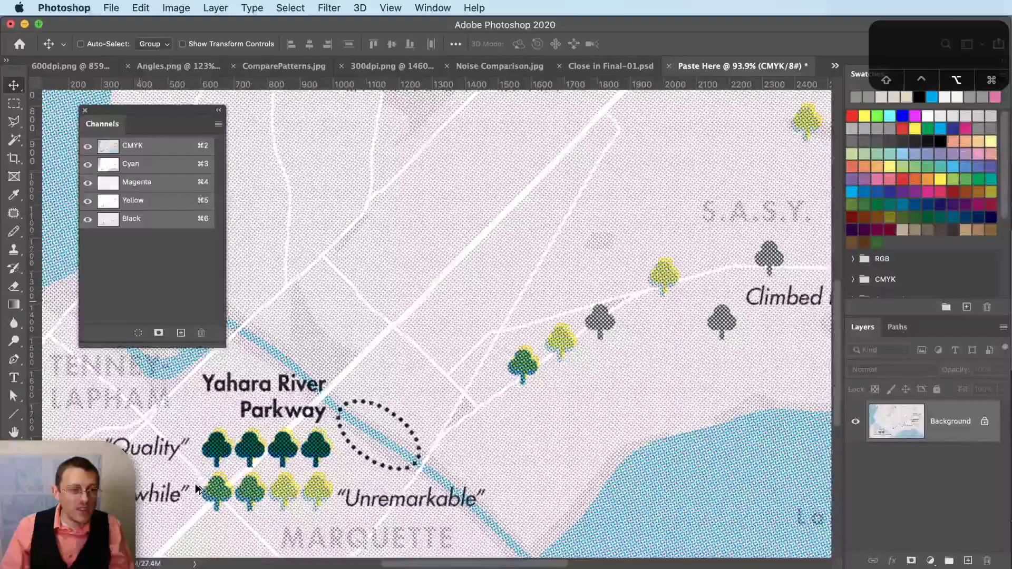
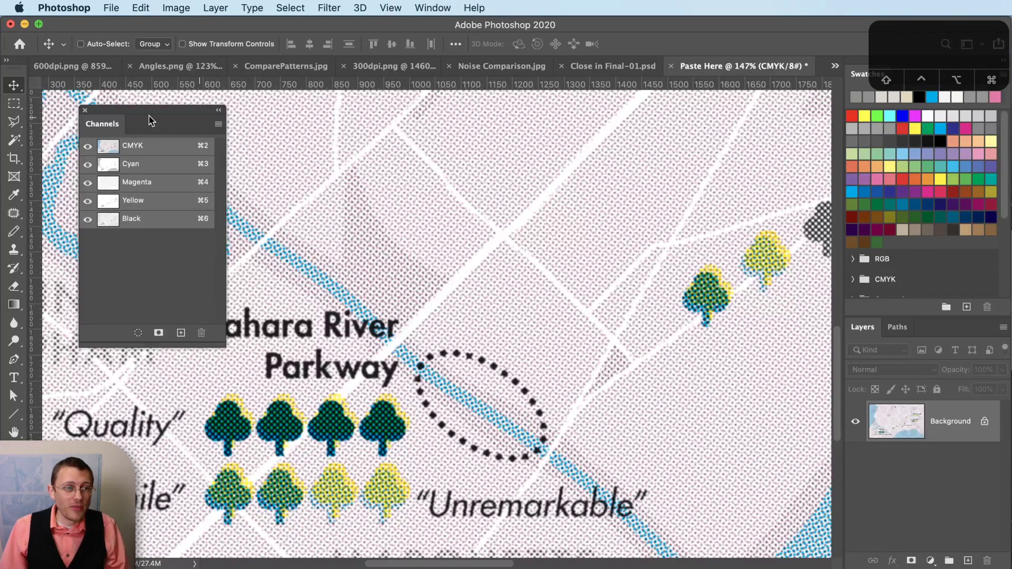
- View the Magenta and Yellow channels alone, then return to the full CMYK composite
{"action": "left_click", "coordinate": [167, 185]}
{"action": "left_click", "coordinate": [169, 203]}
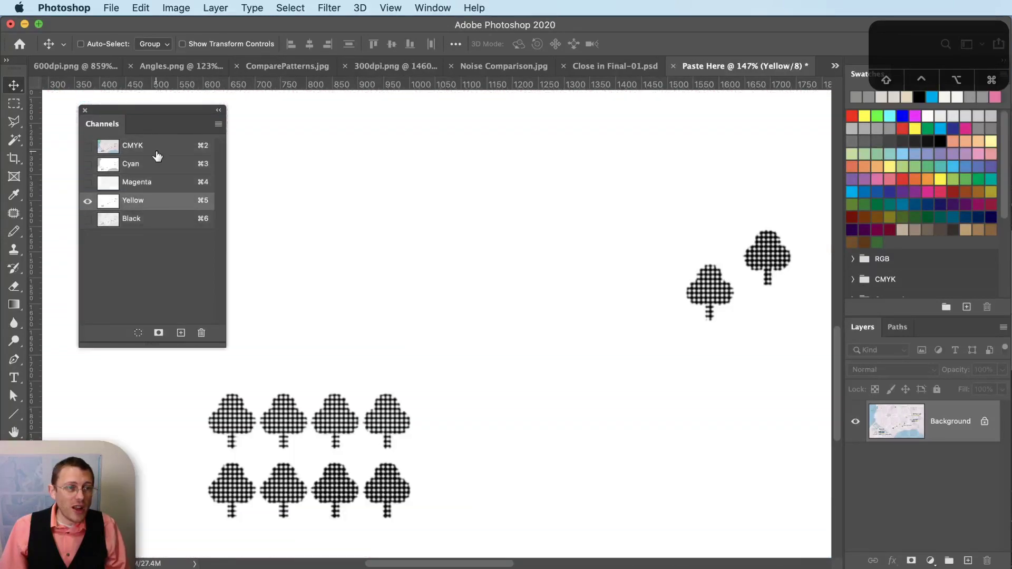
{"action": "left_click", "coordinate": [87, 149]}
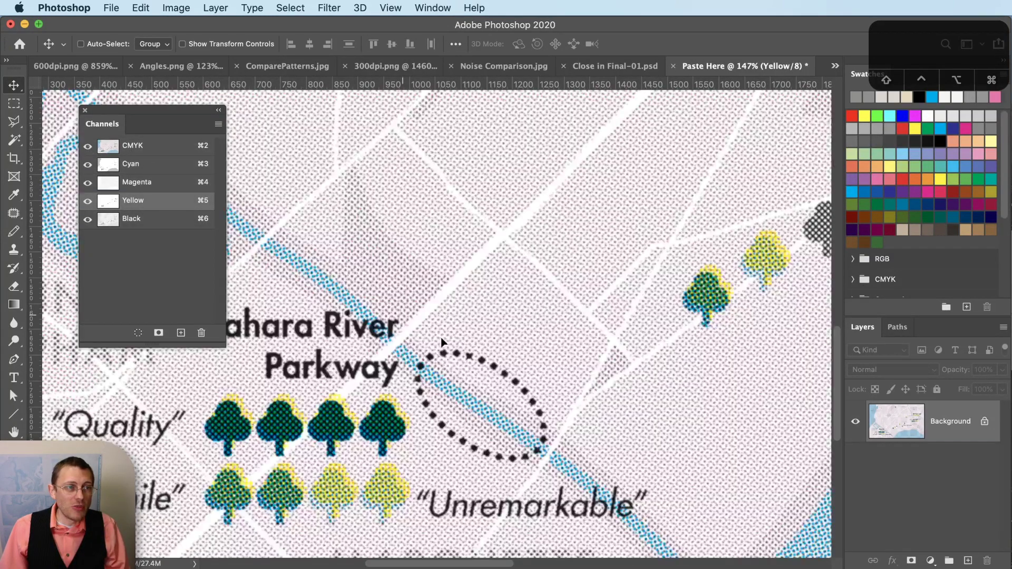
- Test and undo a Magenta shift, then offset Yellow 14 px right, nudged one pixel back left
{"action": "left_click", "coordinate": [158, 183]}
{"action": "key", "text": "v"}
{"action": "left_click_drag", "start_coordinate": [450, 270], "coordinate": [428, 226]}
{"action": "key", "text": "super+z"}
{"action": "key", "text": "super+z"}
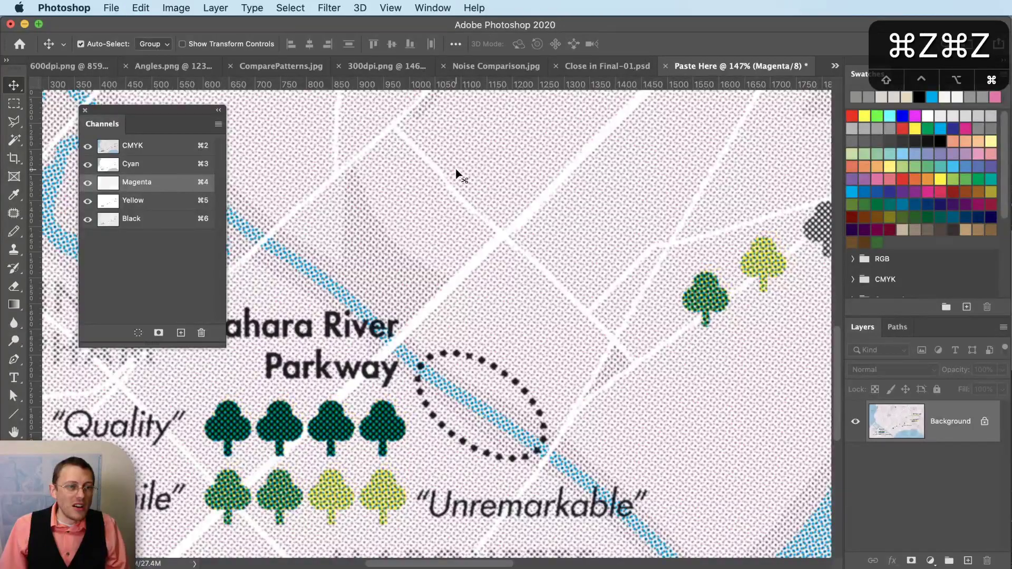
{"action": "left_click", "coordinate": [182, 202]}
{"action": "left_click_drag", "start_coordinate": [366, 318], "coordinate": [373, 313]}
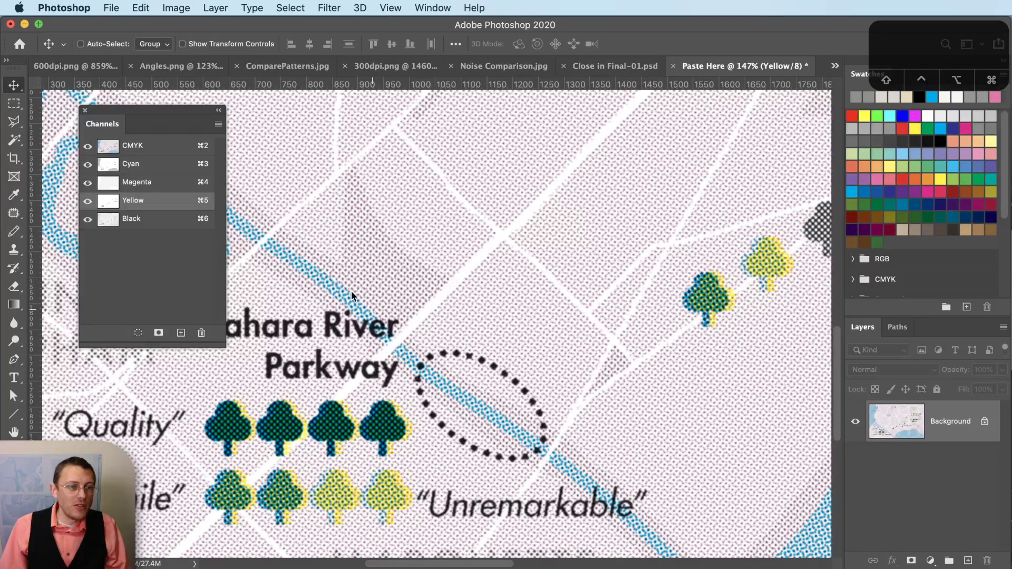
{"action": "key", "text": "Left"}
{"action": "key", "text": "Left"}
{"action": "key", "text": "Left"}
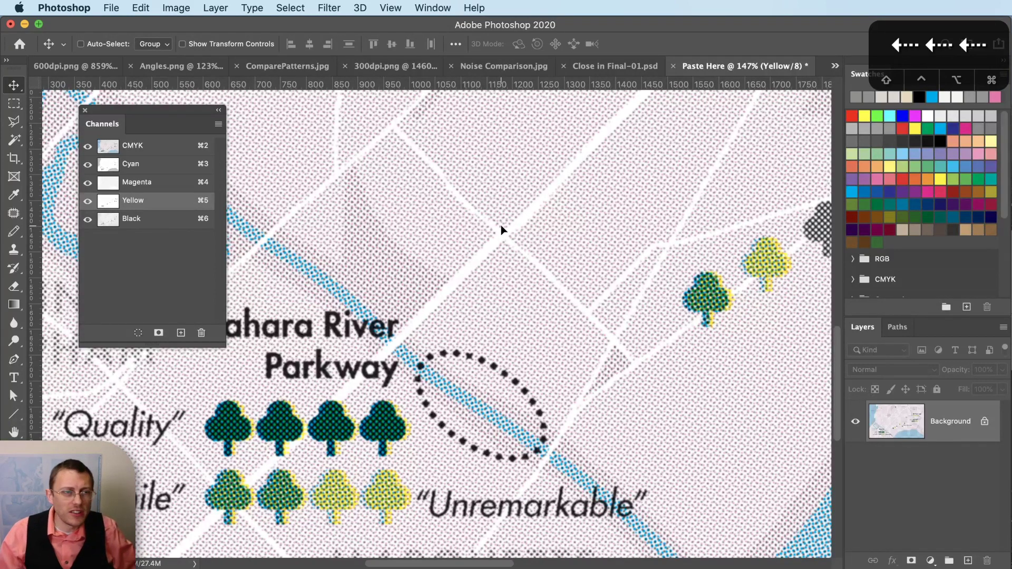
- Return to Photoshop and bring up the Close in Final-01.psd document
{"action": "key", "text": "super+Tab"}
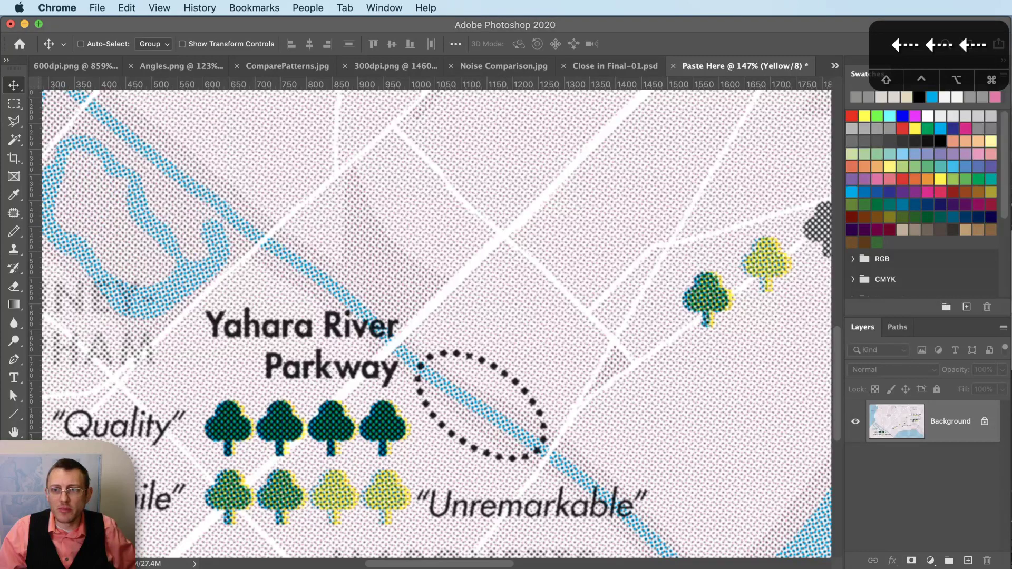
{"action": "left_click", "coordinate": [598, 21]}
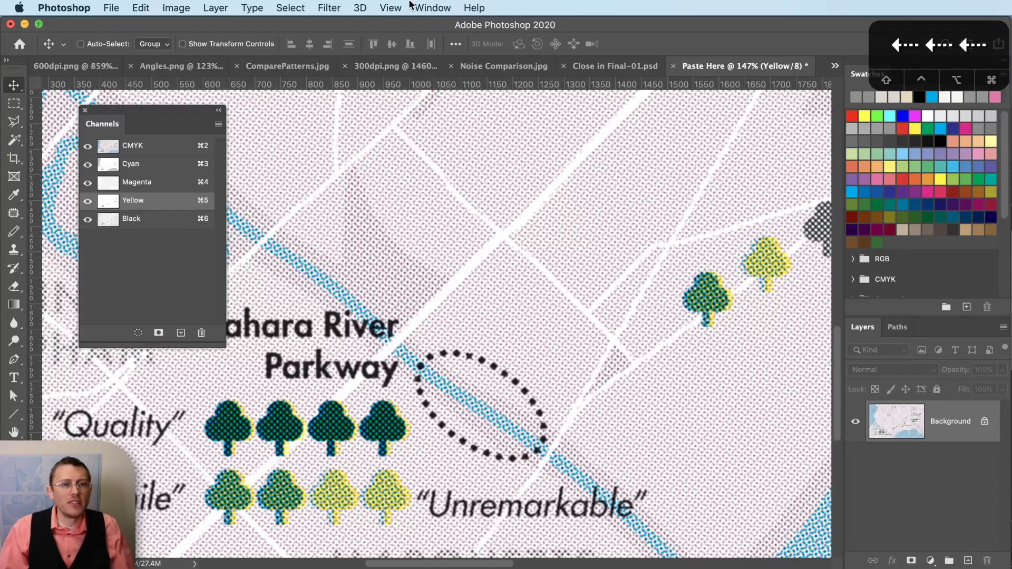
{"action": "scroll", "coordinate": [580, 345], "scroll_direction": "down", "scroll_amount": 5}
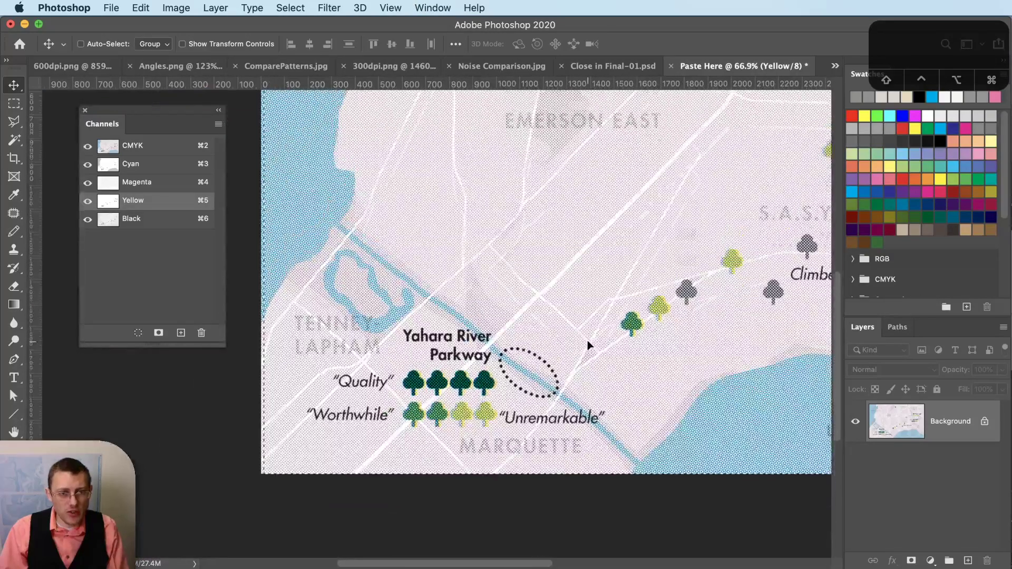
{"action": "scroll", "coordinate": [682, 393], "scroll_direction": "up", "scroll_amount": 5}
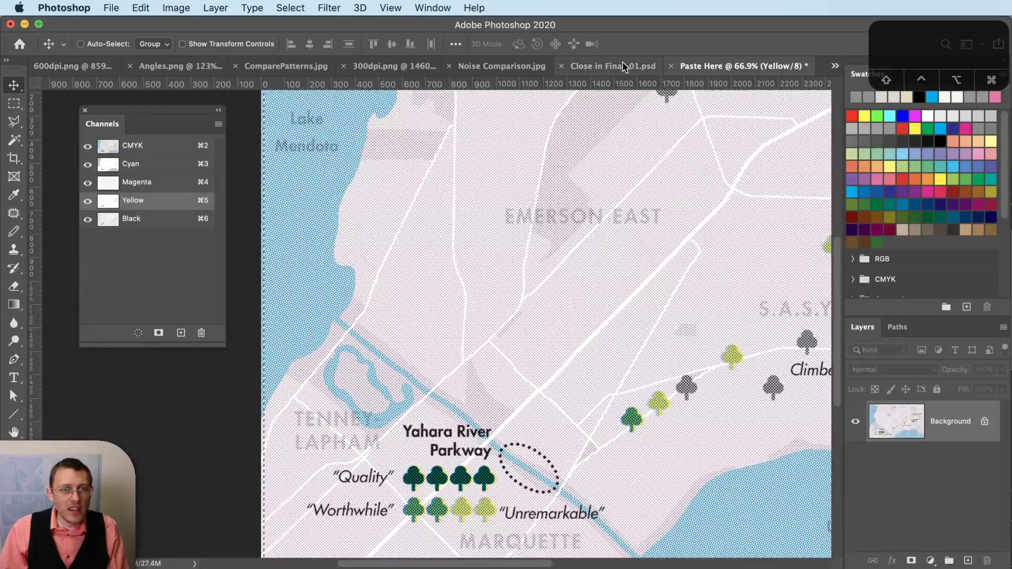
{"action": "left_click", "coordinate": [624, 66]}
- Add a new layer above Dotted Lines and fill it with black
{"action": "key", "text": "super+shift+c"}
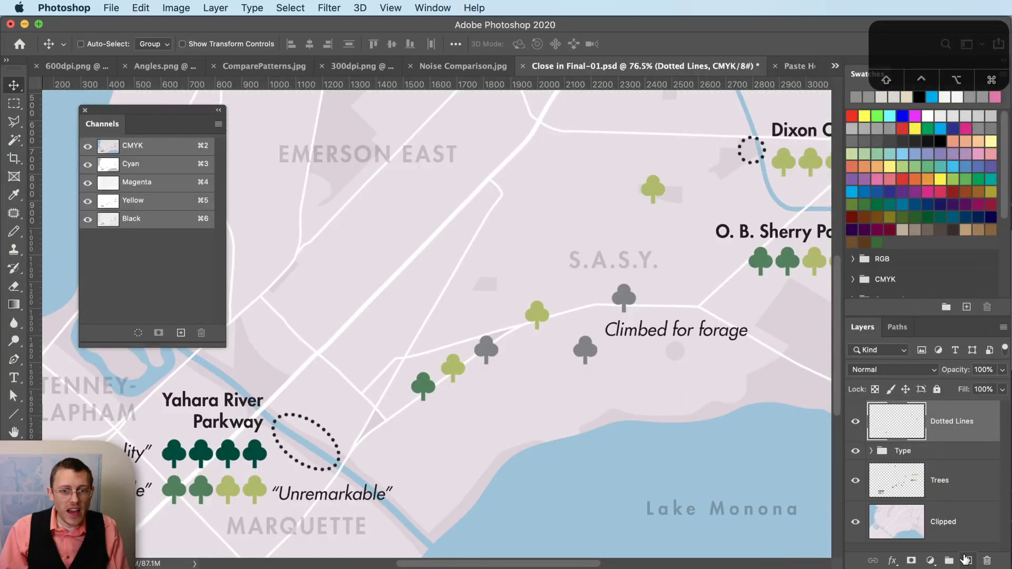
{"action": "left_click", "coordinate": [968, 560]}
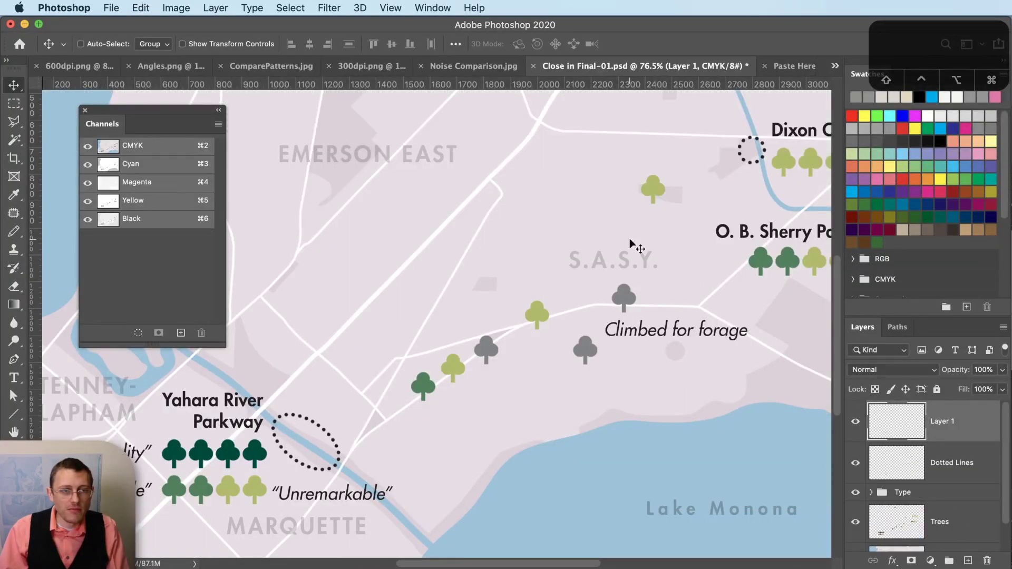
{"action": "scroll", "coordinate": [527, 322], "scroll_direction": "down", "scroll_amount": 2}
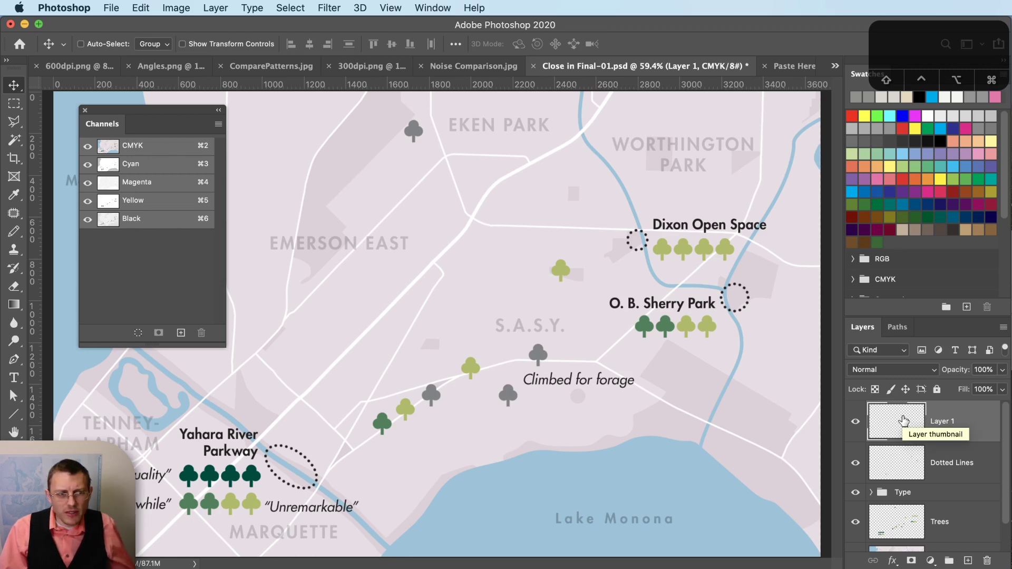
{"action": "left_click", "coordinate": [141, 8]}
{"action": "left_click", "coordinate": [192, 233]}
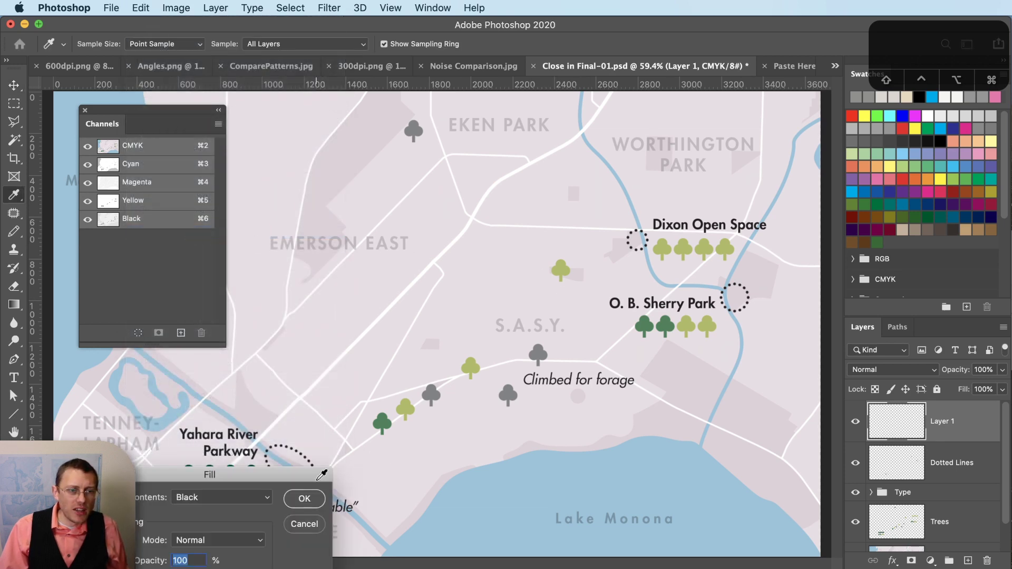
{"action": "left_click", "coordinate": [311, 500]}
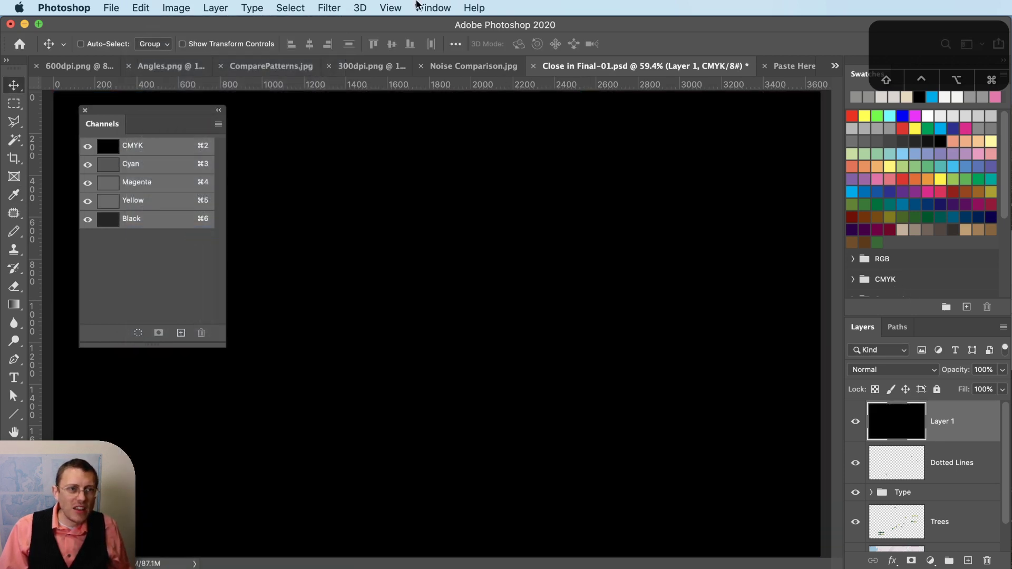
- Apply Gaussian monochromatic Add Noise to the black layer
{"action": "left_click", "coordinate": [329, 8]}
{"action": "mouse_move", "coordinate": [352, 216]}
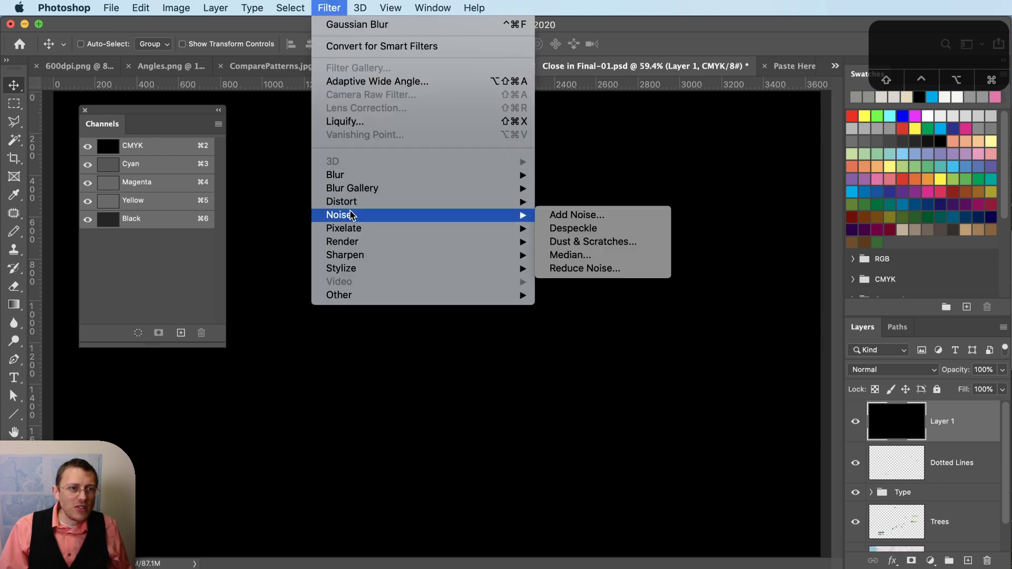
{"action": "left_click", "coordinate": [574, 217]}
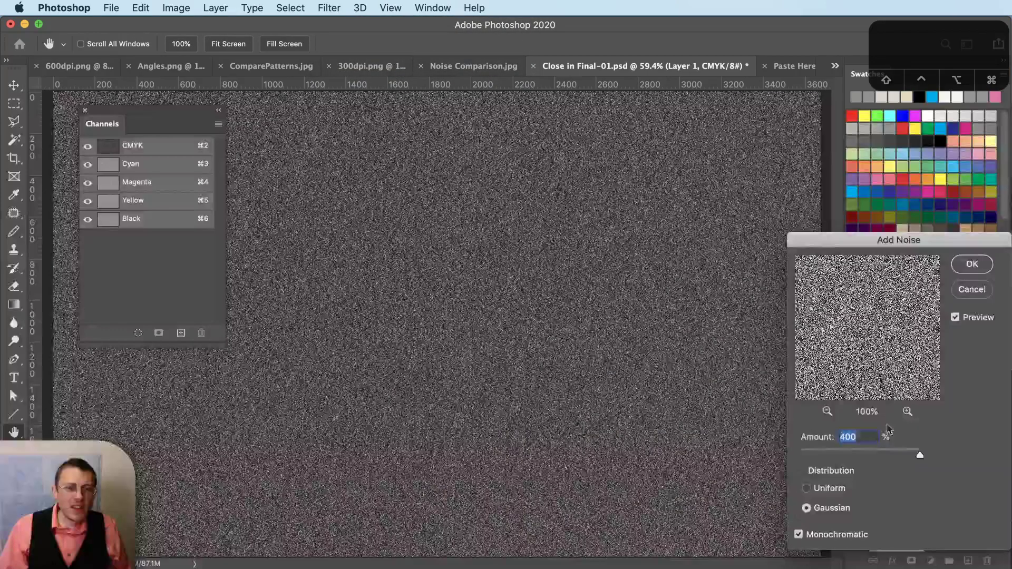
{"action": "left_click", "coordinate": [979, 264]}
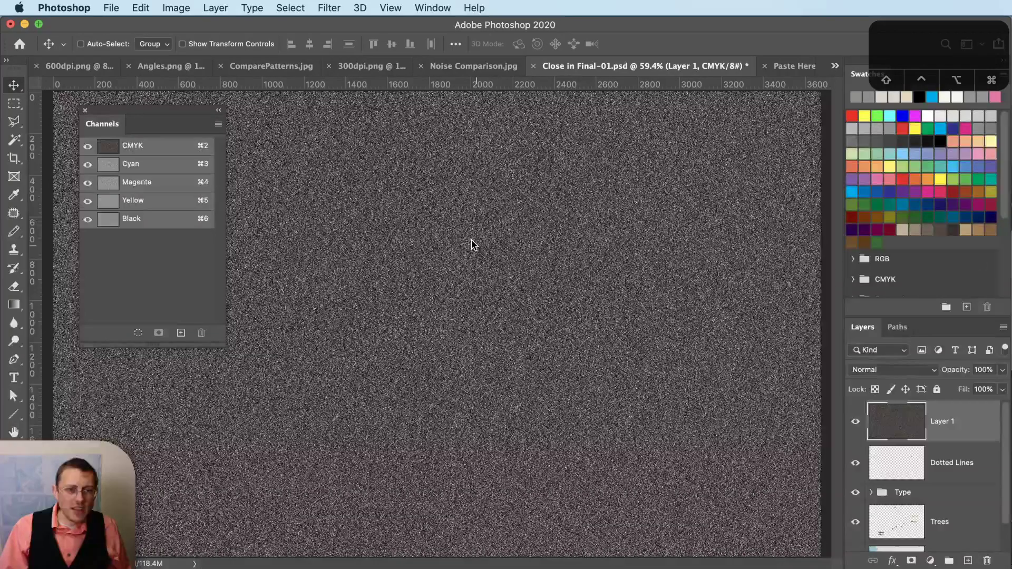
- Set the noise layer's blend mode to Soft Light at 30% opacity
{"action": "left_click", "coordinate": [929, 370]}
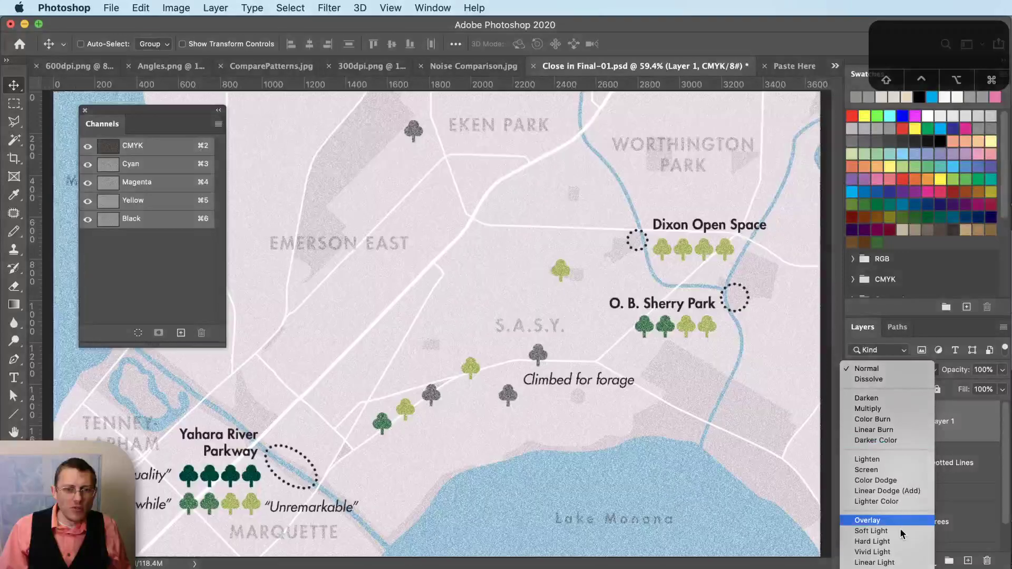
{"action": "left_click", "coordinate": [900, 530]}
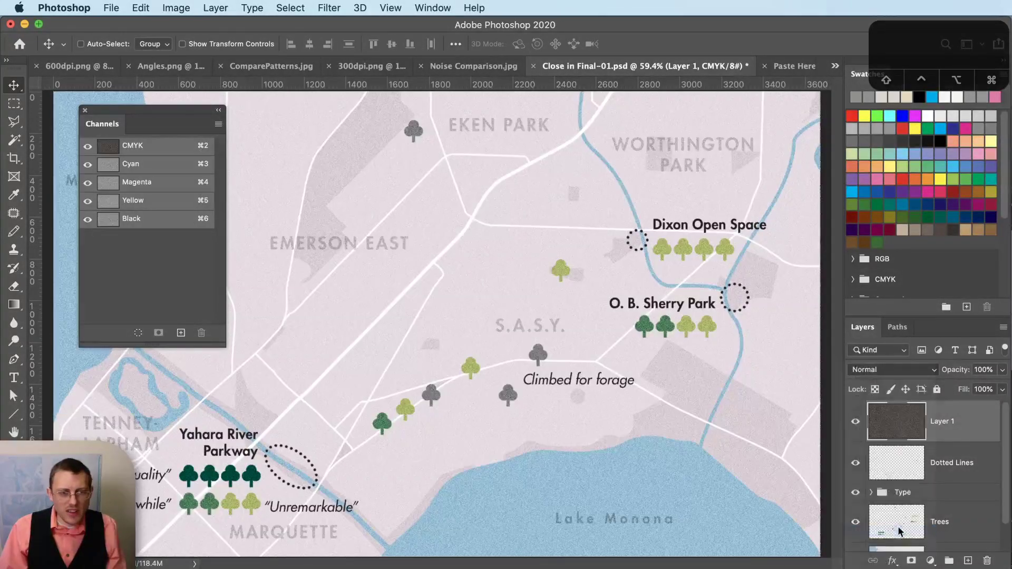
{"action": "scroll", "coordinate": [712, 482], "scroll_direction": "up", "scroll_amount": 8}
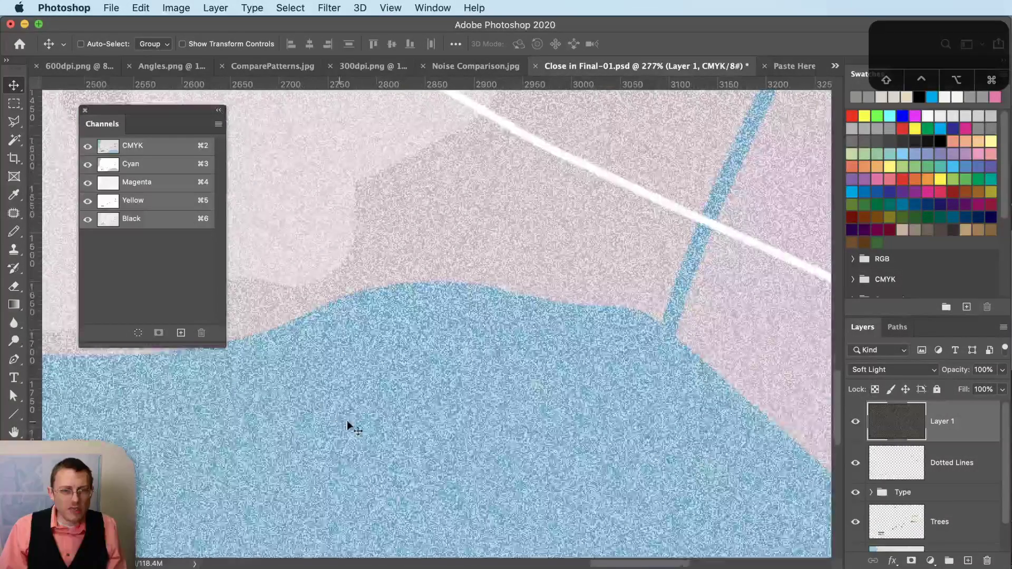
{"action": "left_click", "coordinate": [981, 369]}
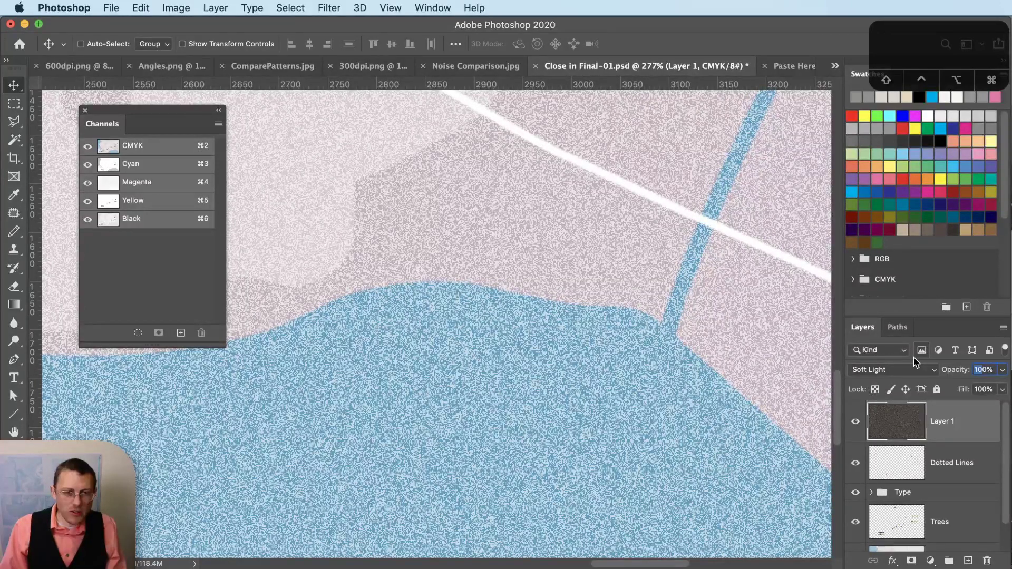
{"action": "type", "text": "3"}
{"action": "key", "text": "Return"}
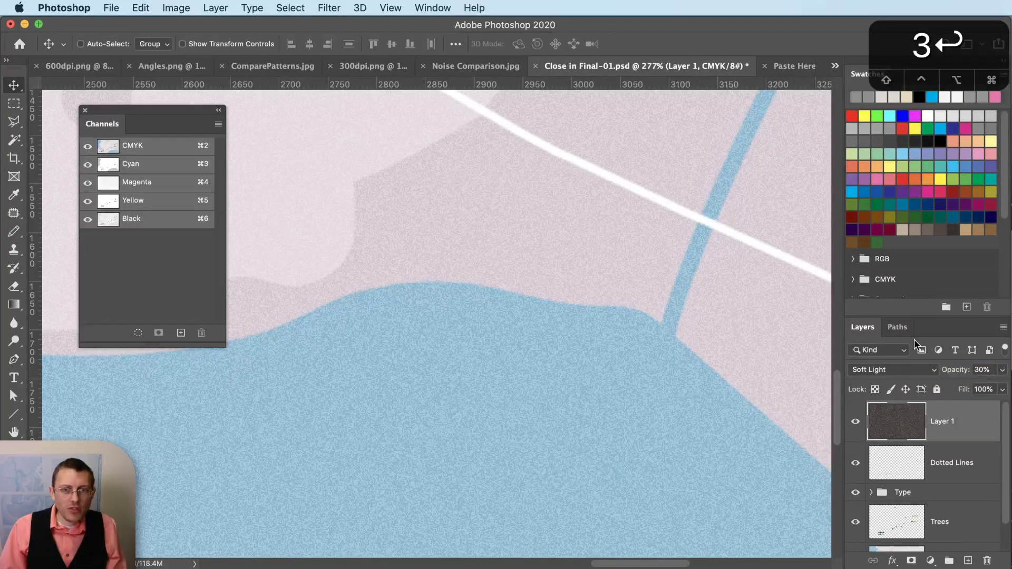
- Check the Cyan channel alone, then return to the composite colour view
{"action": "scroll", "coordinate": [751, 334], "scroll_direction": "down", "scroll_amount": 3, "text": "alt"}
{"action": "scroll", "coordinate": [751, 338], "scroll_direction": "down", "scroll_amount": 3, "text": "alt"}
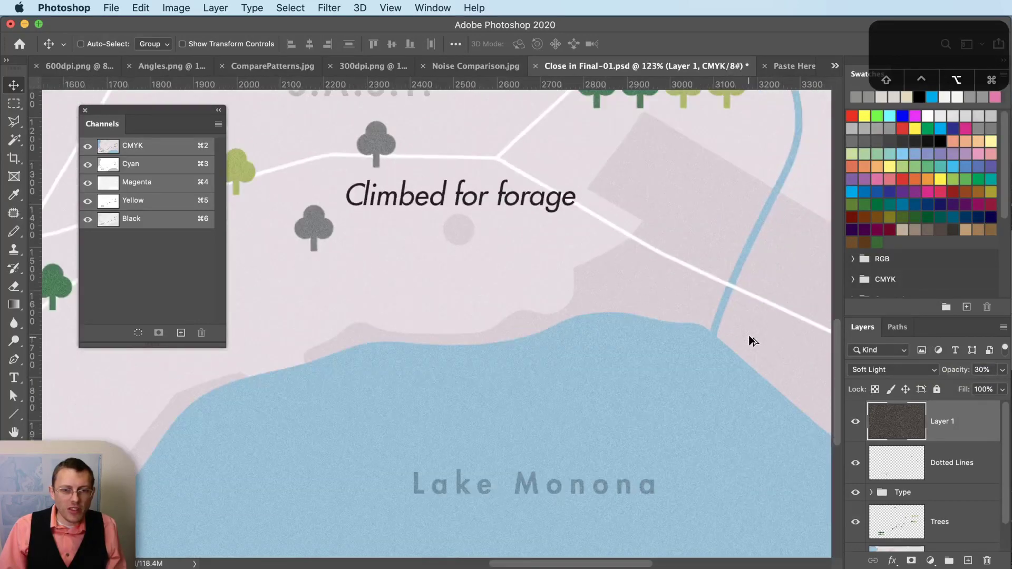
{"action": "left_click", "coordinate": [180, 166]}
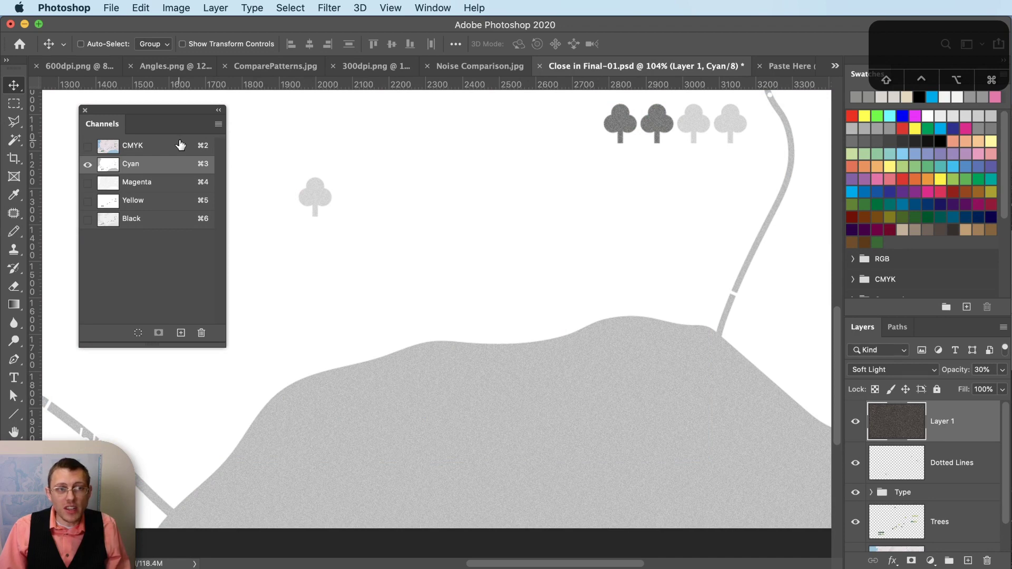
{"action": "left_click", "coordinate": [181, 146]}
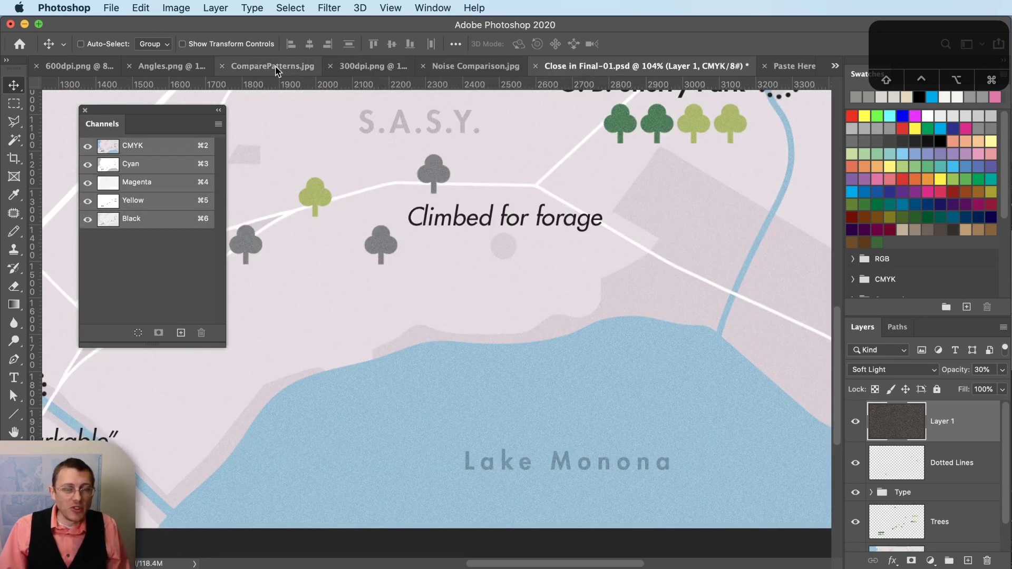
- In Noise Comparison.jpg, zoom in closely to inspect the grain, then zoom back out
{"action": "left_click", "coordinate": [505, 68]}
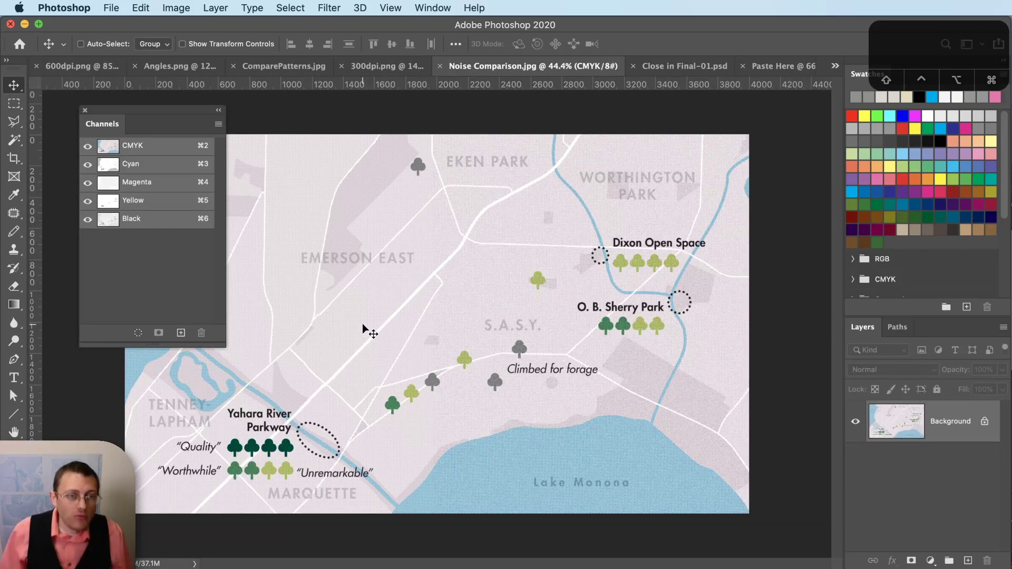
{"action": "key", "text": "z"}
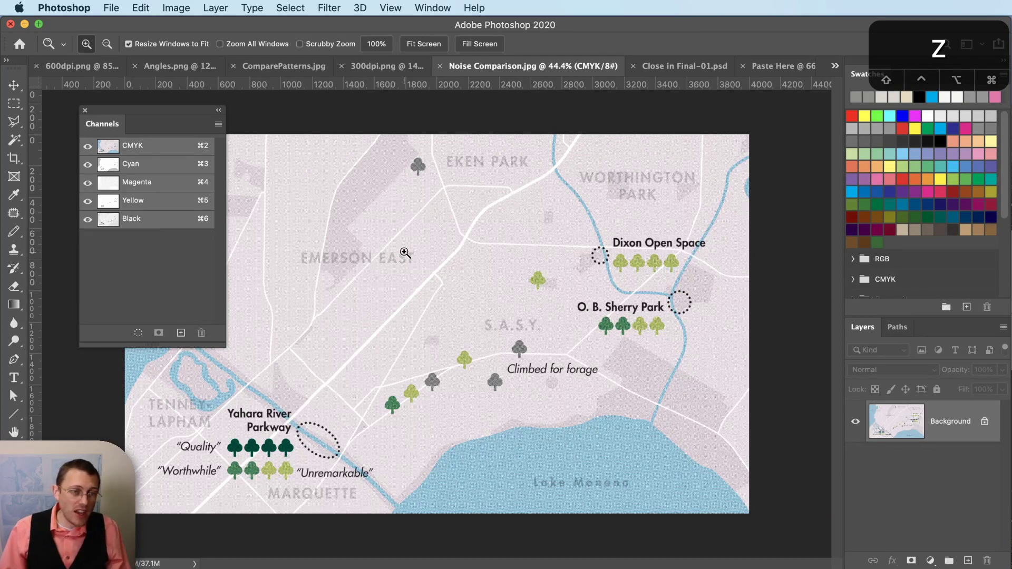
{"action": "left_click", "coordinate": [440, 272]}
{"action": "left_click", "coordinate": [437, 274]}
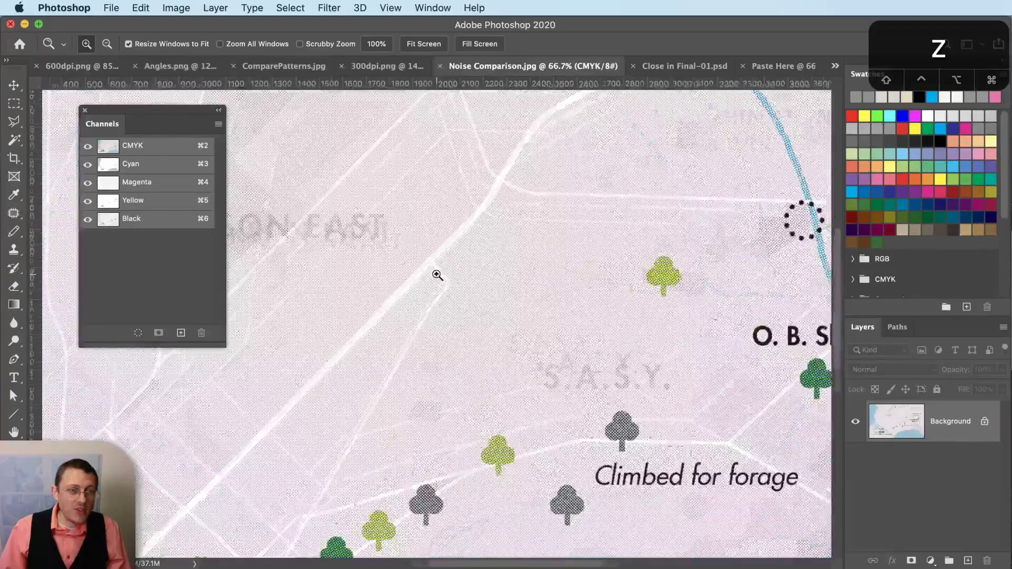
{"action": "left_click", "coordinate": [438, 274]}
{"action": "left_click", "coordinate": [437, 273]}
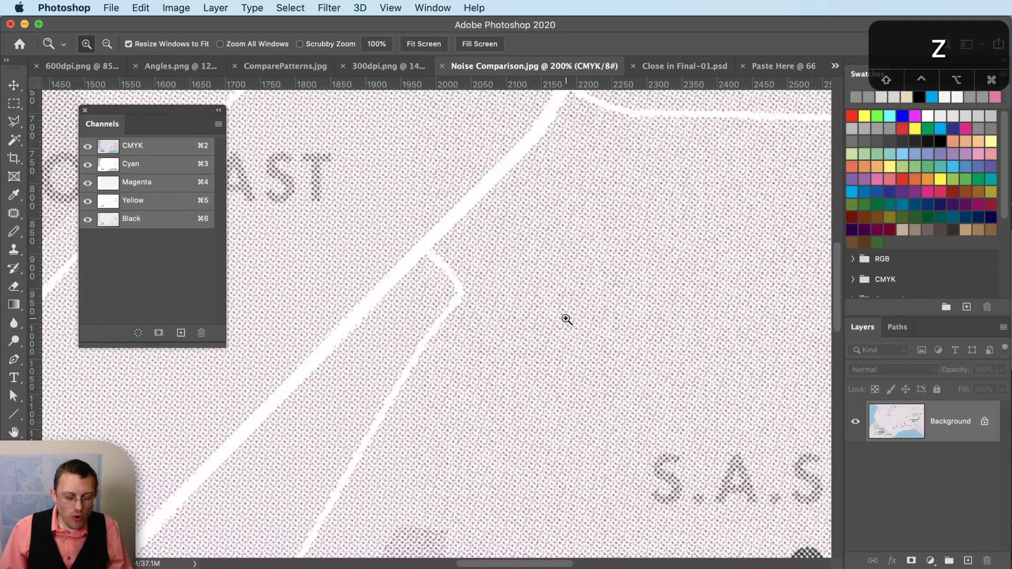
{"action": "key", "text": "alt"}
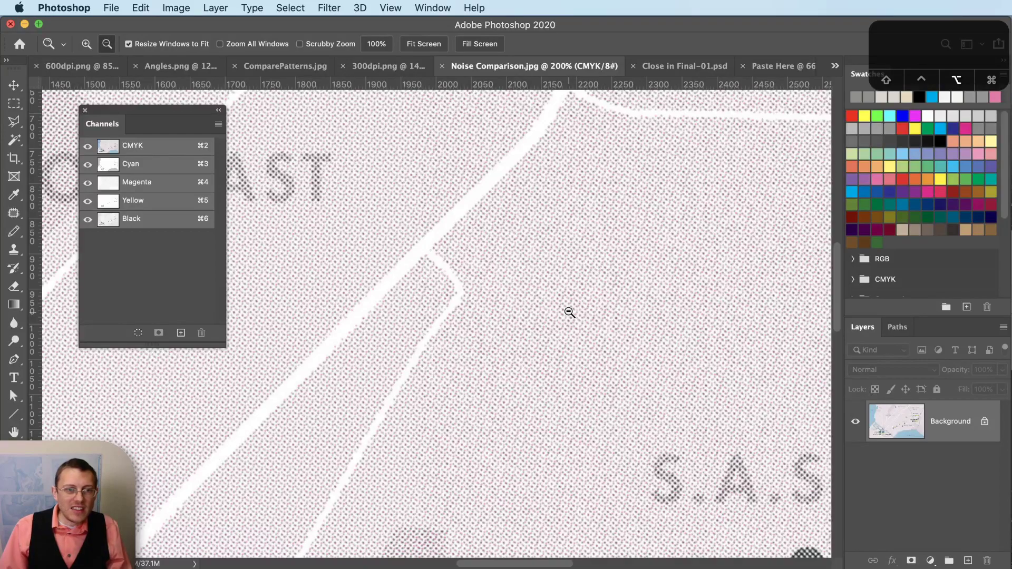
{"action": "left_click", "coordinate": [569, 312], "text": "alt"}
{"action": "left_click", "coordinate": [568, 312], "text": "alt"}
{"action": "left_click", "coordinate": [569, 312], "text": "alt"}
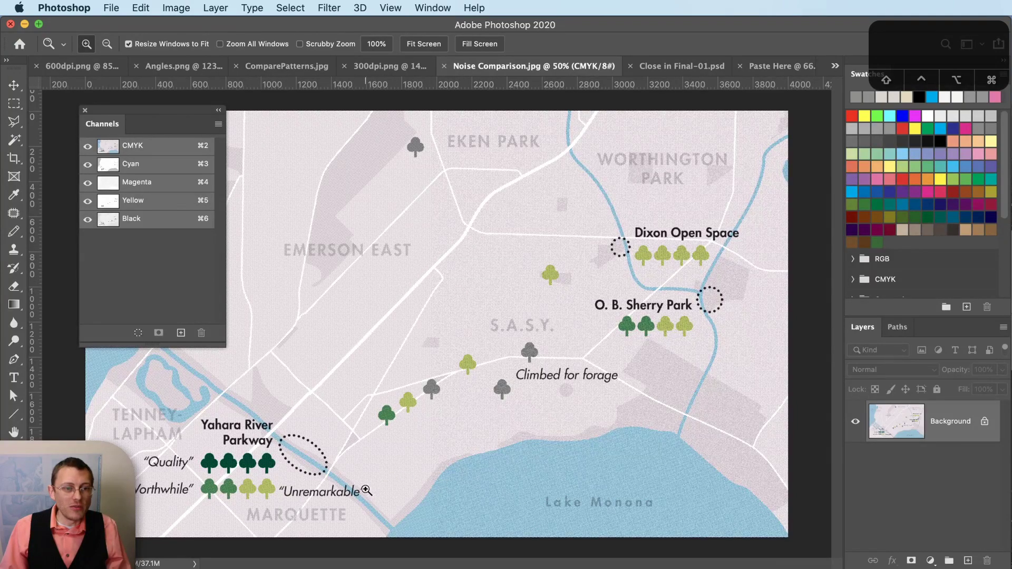
- Zoom into the lake shore halftone, then back out to the whole map at 38.9%
{"action": "left_click_drag", "start_coordinate": [398, 493], "coordinate": [460, 528]}
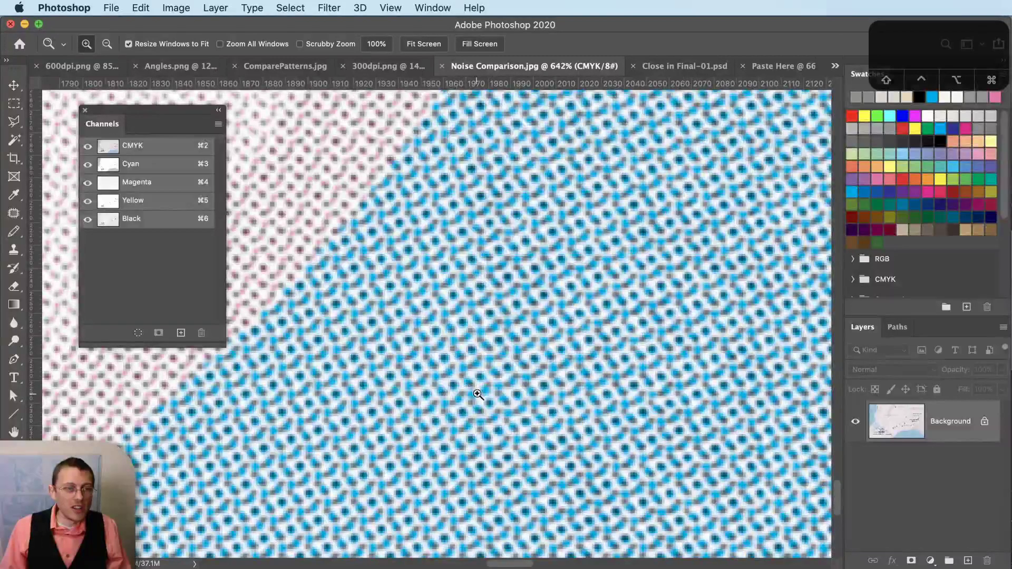
{"action": "left_click", "coordinate": [533, 416], "text": "alt"}
{"action": "left_click", "coordinate": [538, 417], "text": "alt"}
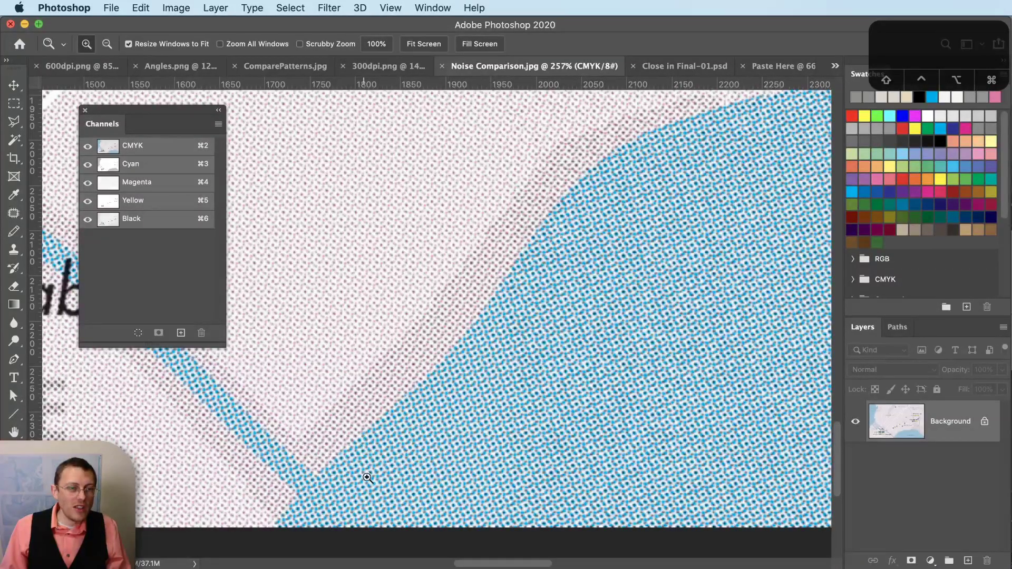
{"action": "left_click", "coordinate": [462, 299], "text": "alt"}
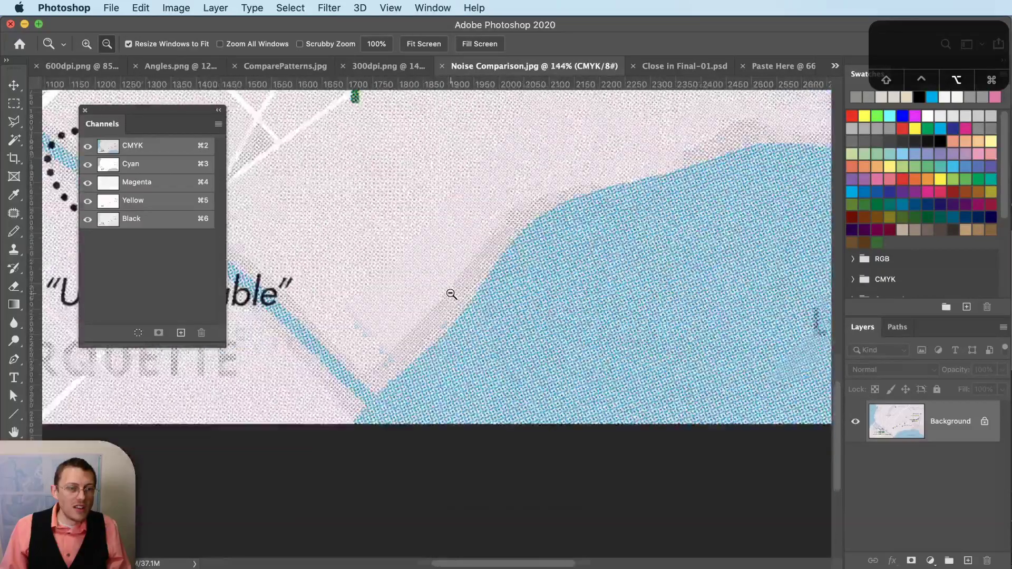
{"action": "scroll", "coordinate": [452, 322], "scroll_direction": "up", "scroll_amount": 3}
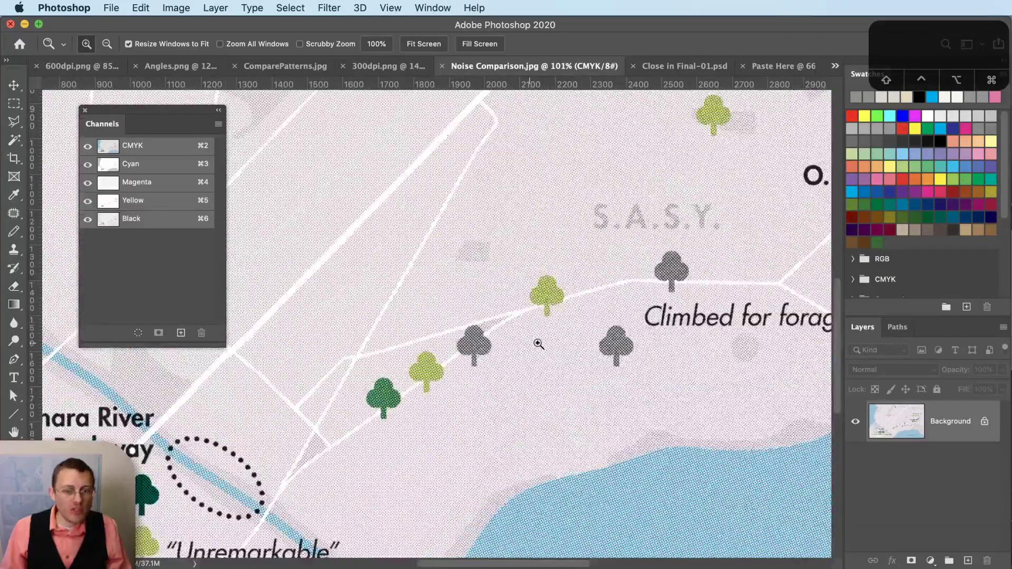
{"action": "left_click", "coordinate": [543, 346], "text": "alt"}
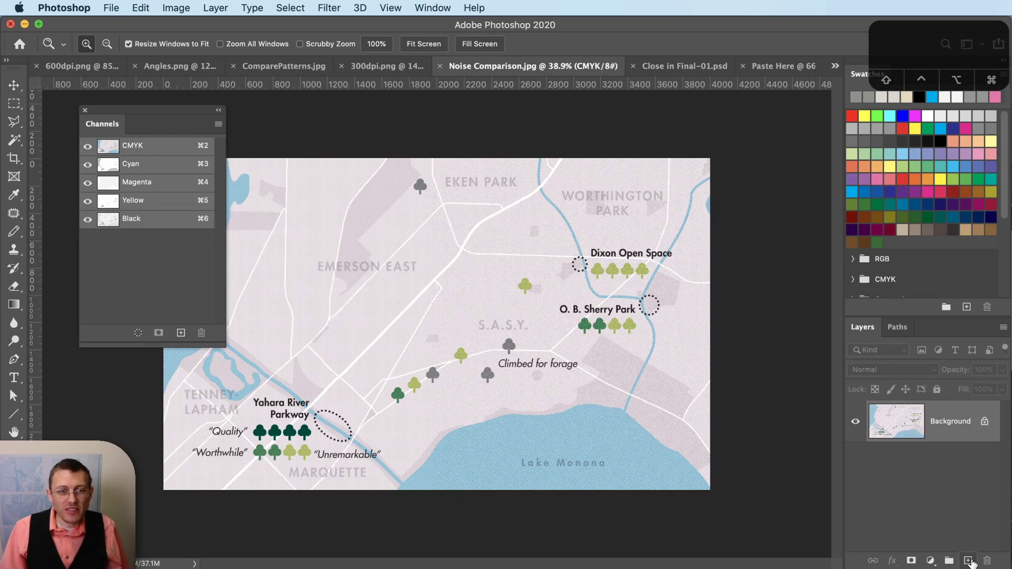
- Add a new empty layer above the Background, then switch to the web browser
{"action": "left_click", "coordinate": [969, 561]}
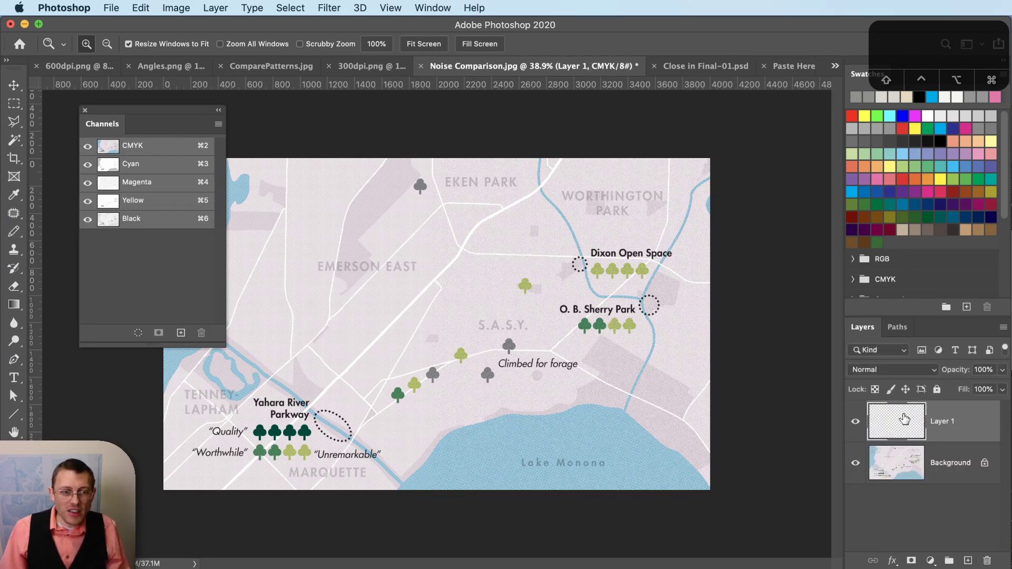
{"action": "key", "text": "super+Tab"}
{"action": "key", "text": "super+Tab"}
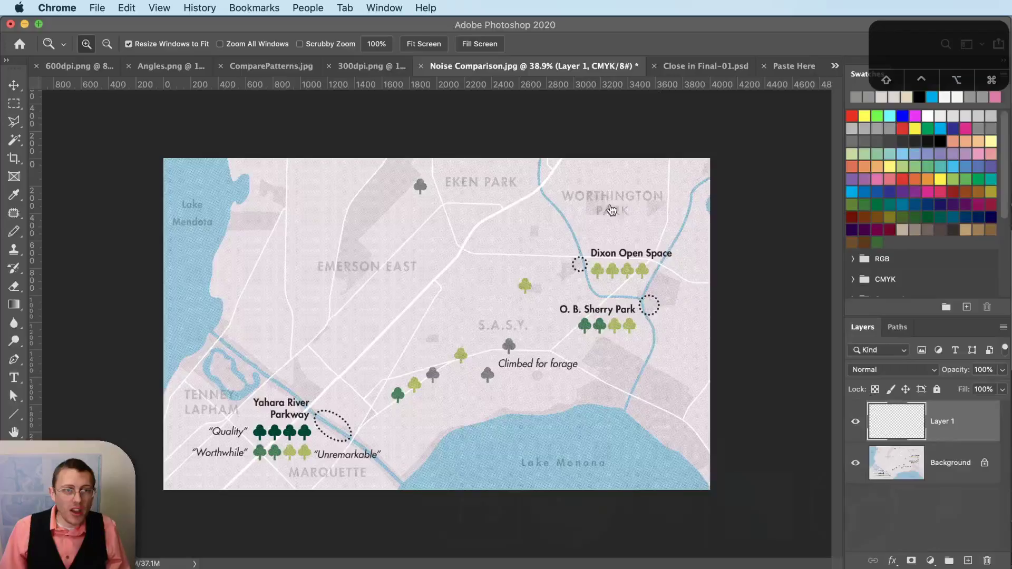
{"action": "key", "text": "super+Tab"}
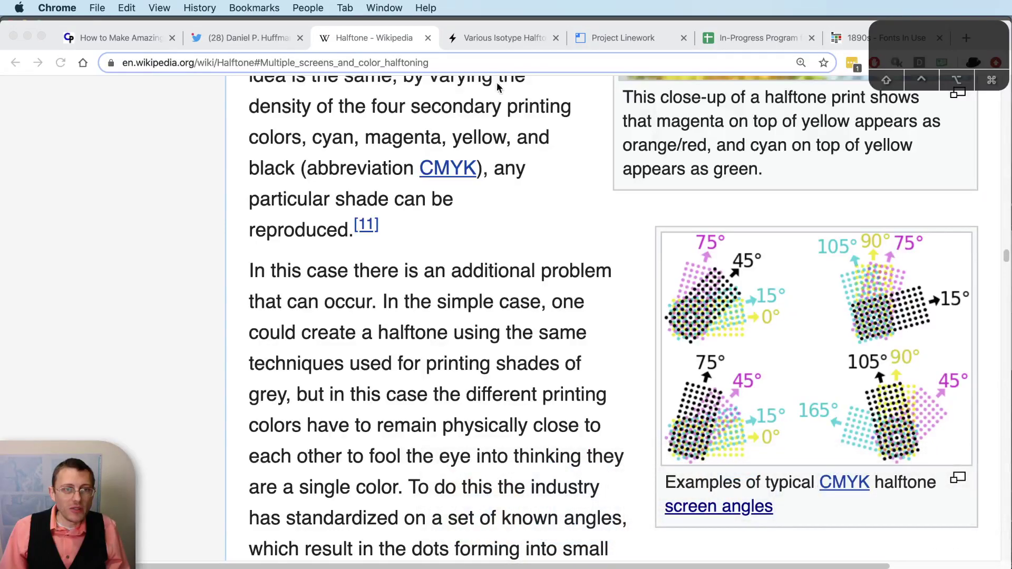
- Search Google Images for 'old paper texture' and browse the results before returning to Photoshop
{"action": "left_click", "coordinate": [504, 61]}
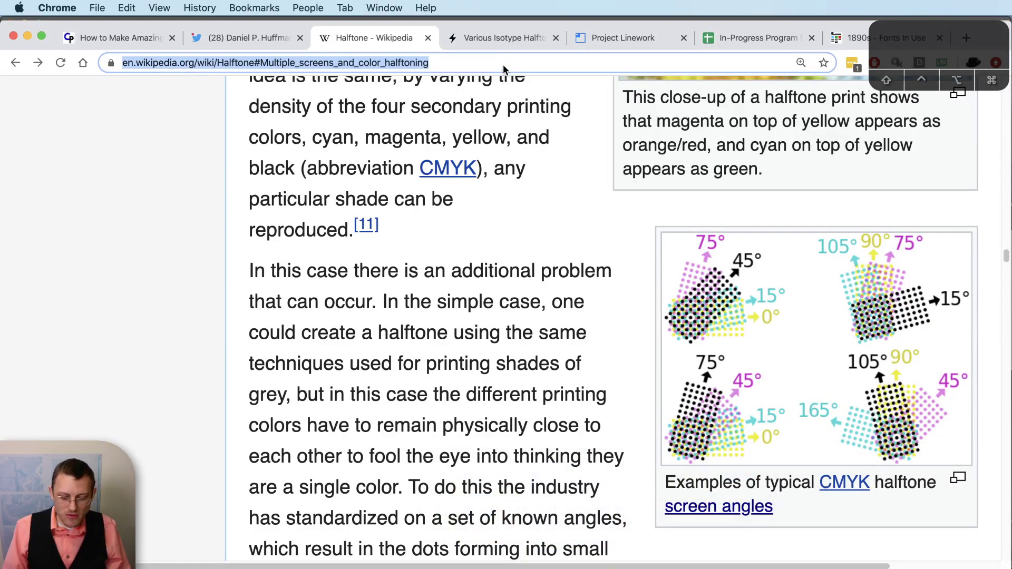
{"action": "type", "text": "old paper"}
{"action": "type", "text": " texture"}
{"action": "key", "text": "Return"}
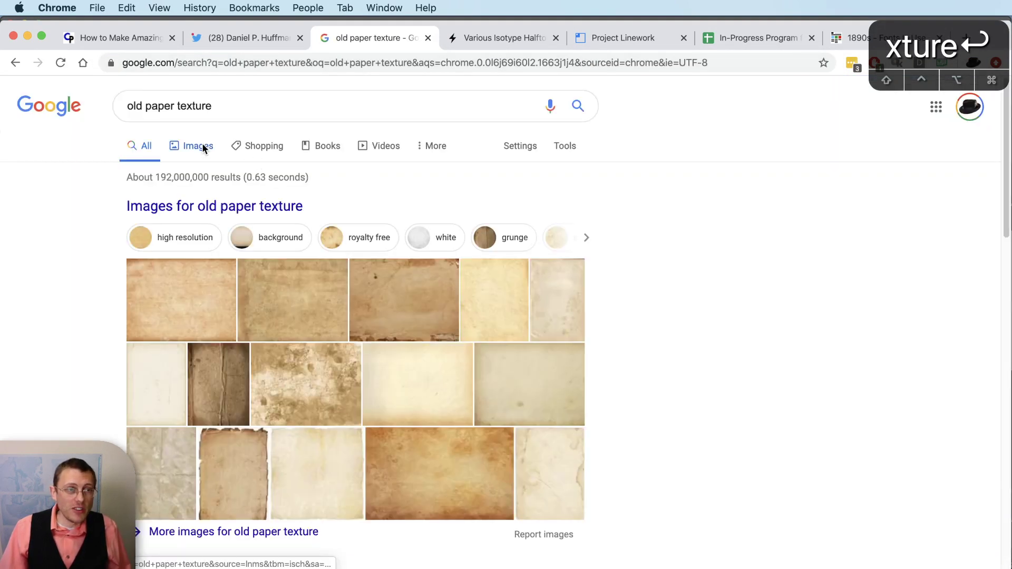
{"action": "left_click", "coordinate": [200, 145]}
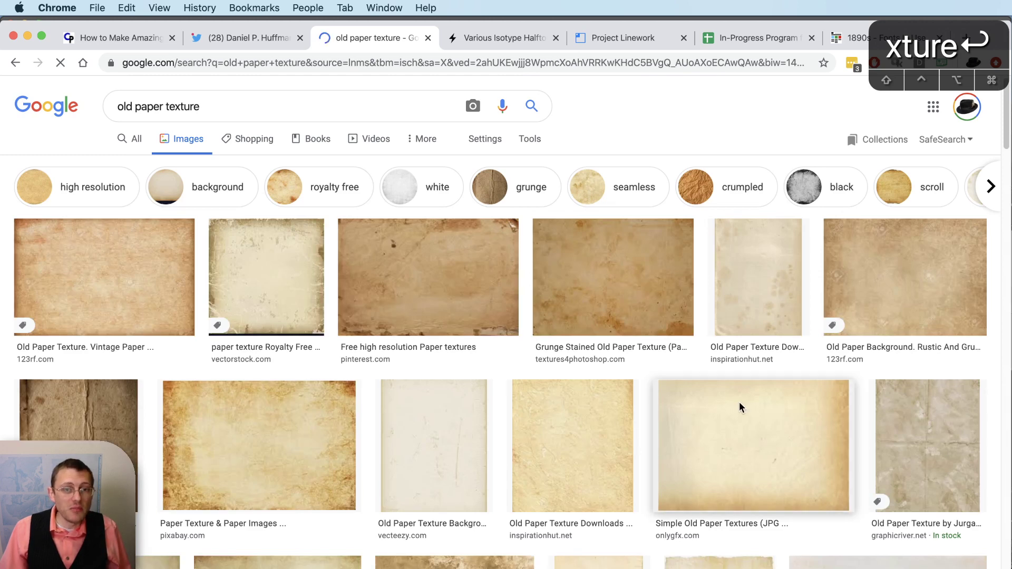
{"action": "scroll", "coordinate": [740, 404], "scroll_direction": "down", "scroll_amount": 3}
{"action": "scroll", "coordinate": [738, 405], "scroll_direction": "down", "scroll_amount": 2}
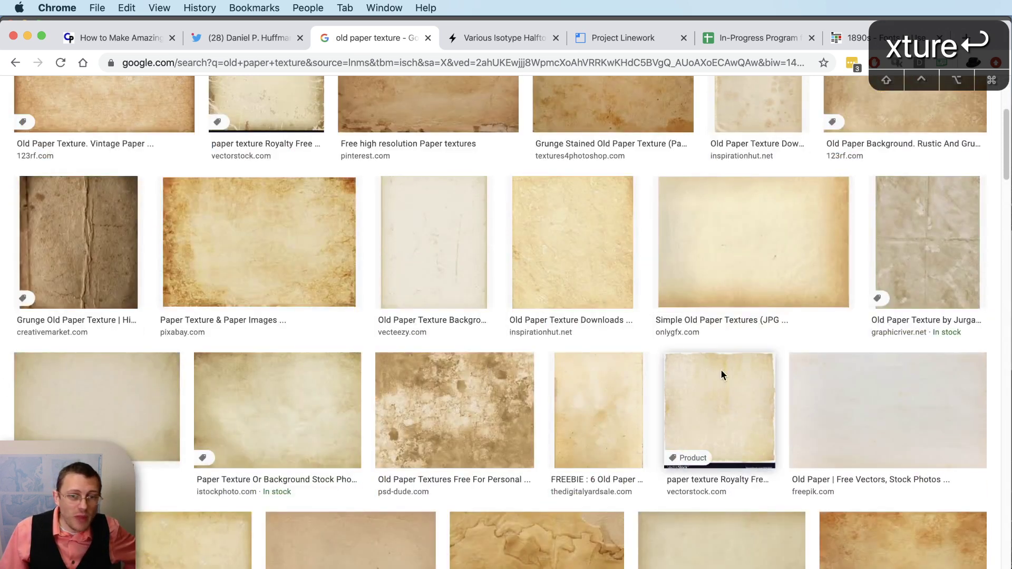
{"action": "scroll", "coordinate": [580, 362], "scroll_direction": "up", "scroll_amount": 4}
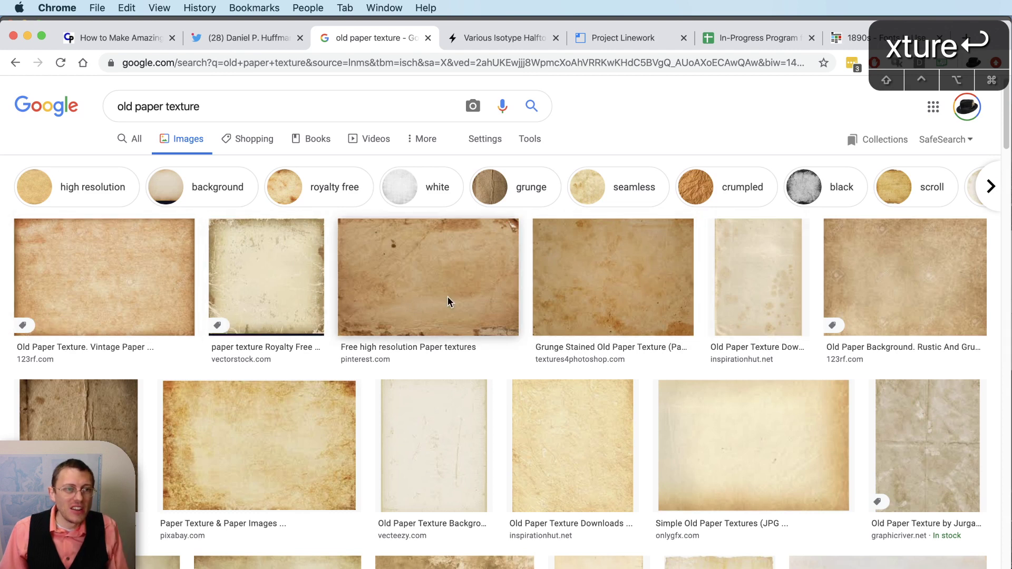
{"action": "scroll", "coordinate": [803, 314], "scroll_direction": "down", "scroll_amount": 2}
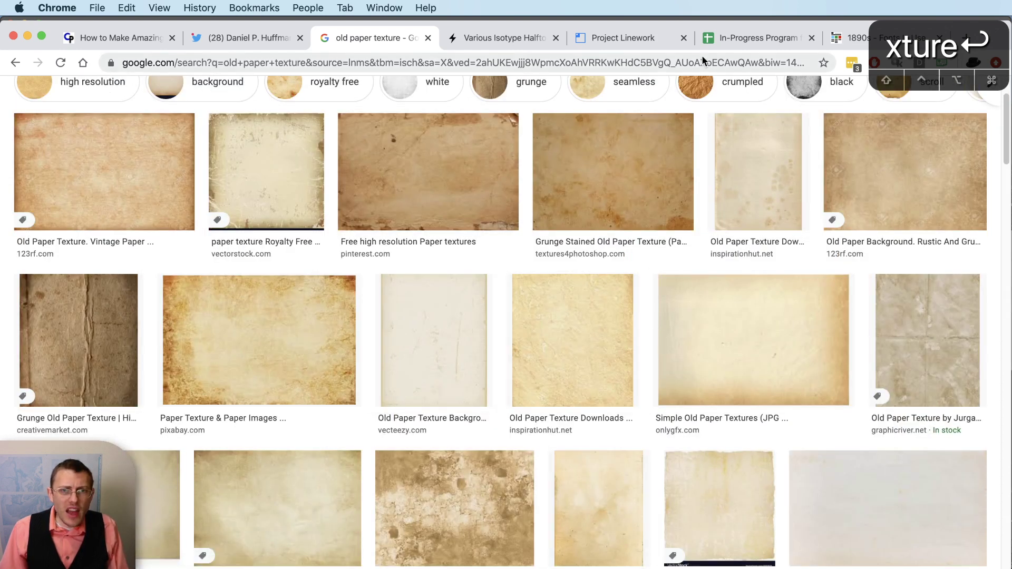
{"action": "key", "text": "super+Tab"}
{"action": "key", "text": "super+Tab"}
{"action": "key", "text": "super+Tab"}
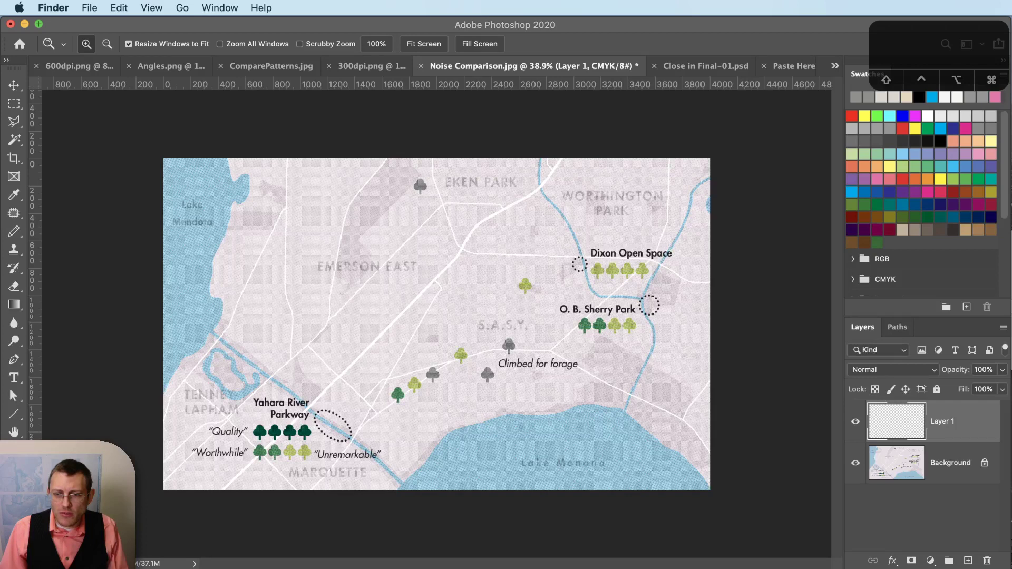
- Place the ivory paper texture on the map, proportionally scaled past the canvas edges
{"action": "left_click_drag", "start_coordinate": [571, 444], "coordinate": [359, 286]}
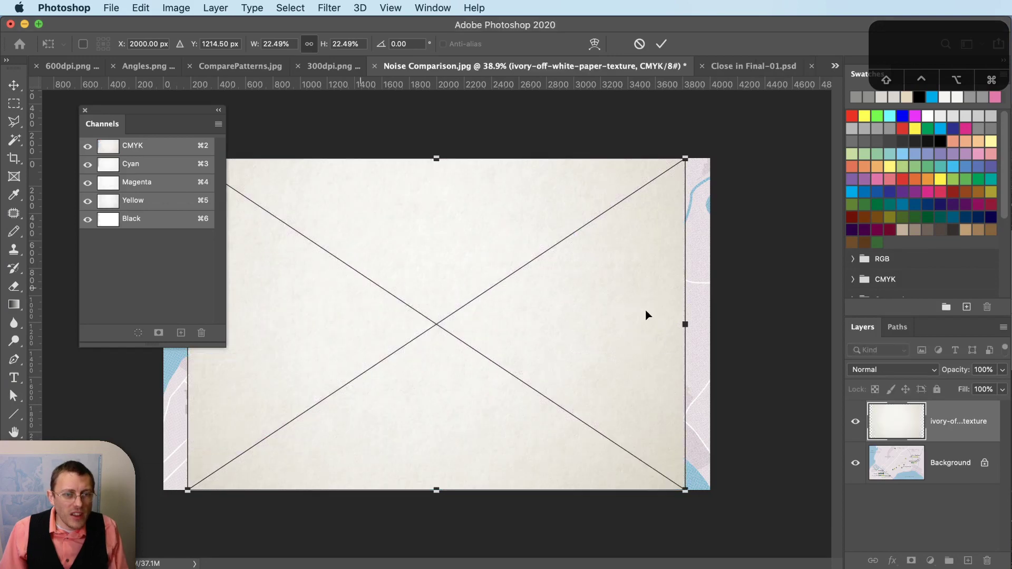
{"action": "left_click_drag", "start_coordinate": [685, 325], "coordinate": [742, 315]}
{"action": "key", "text": "shift"}
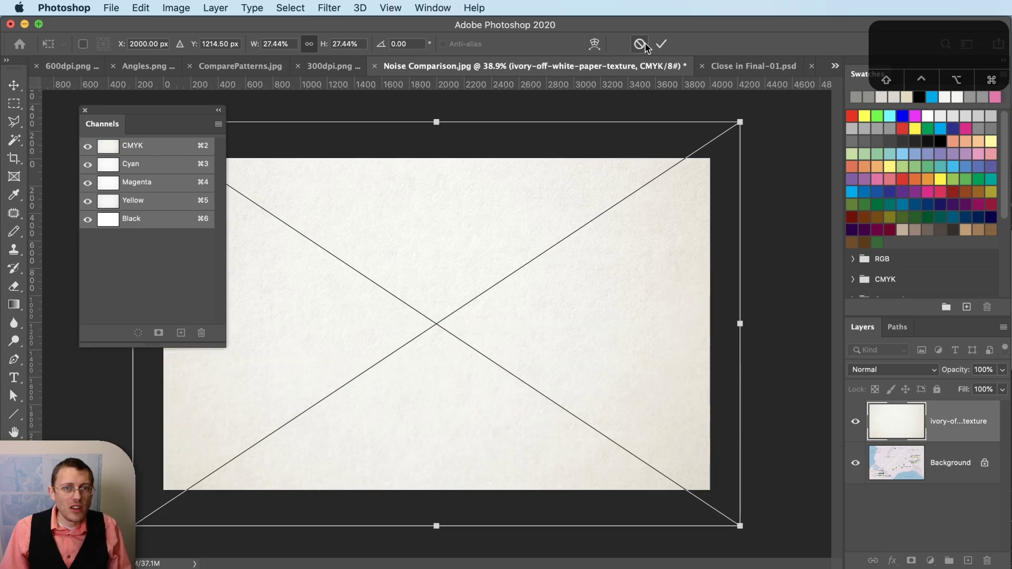
{"action": "left_click", "coordinate": [662, 44]}
- Blend the texture layer with Multiply and toggle its visibility to compare
{"action": "left_click", "coordinate": [929, 372]}
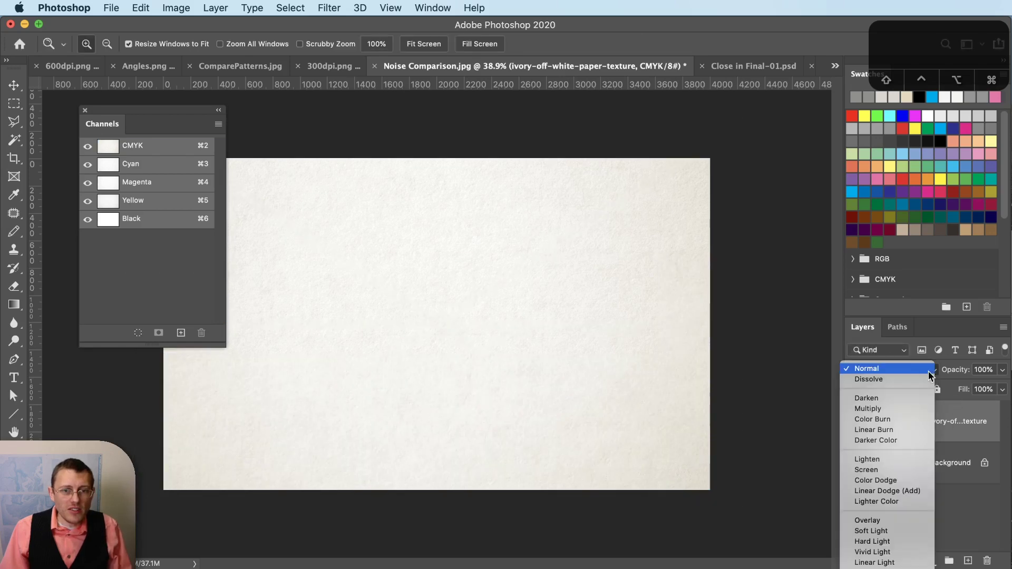
{"action": "left_click", "coordinate": [918, 411]}
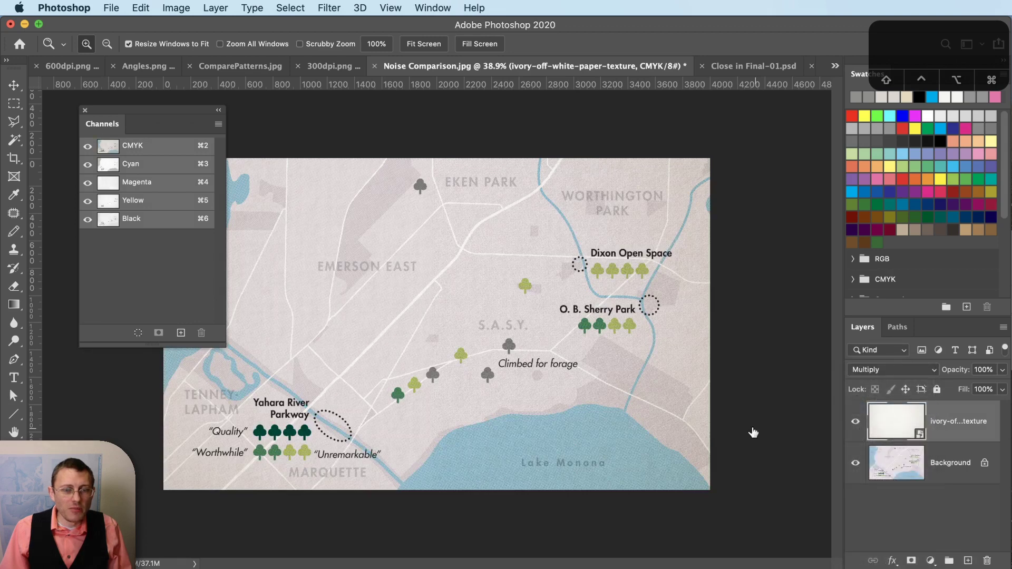
{"action": "left_click", "coordinate": [856, 422]}
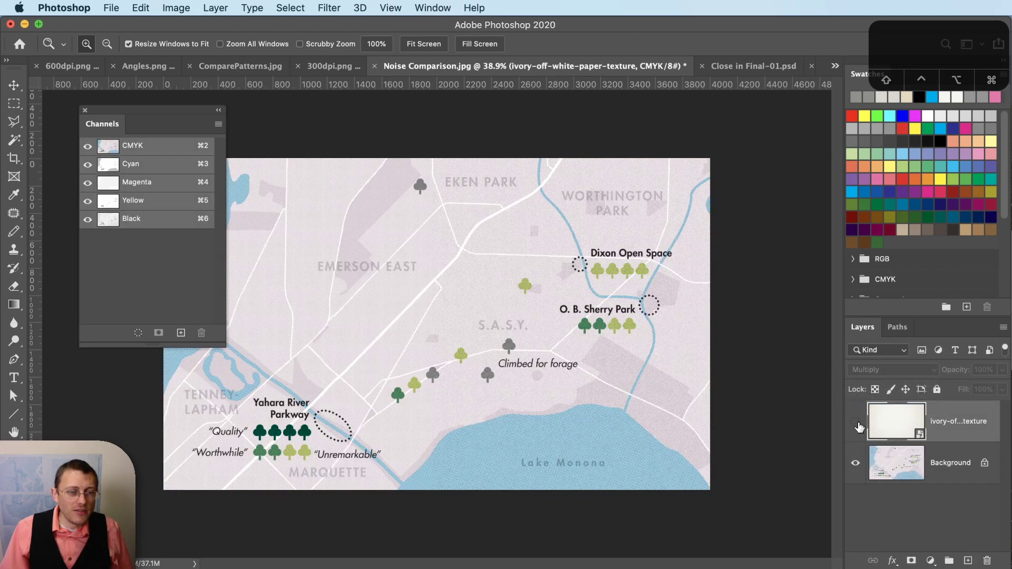
{"action": "left_click", "coordinate": [857, 423]}
{"action": "left_click", "coordinate": [857, 423]}
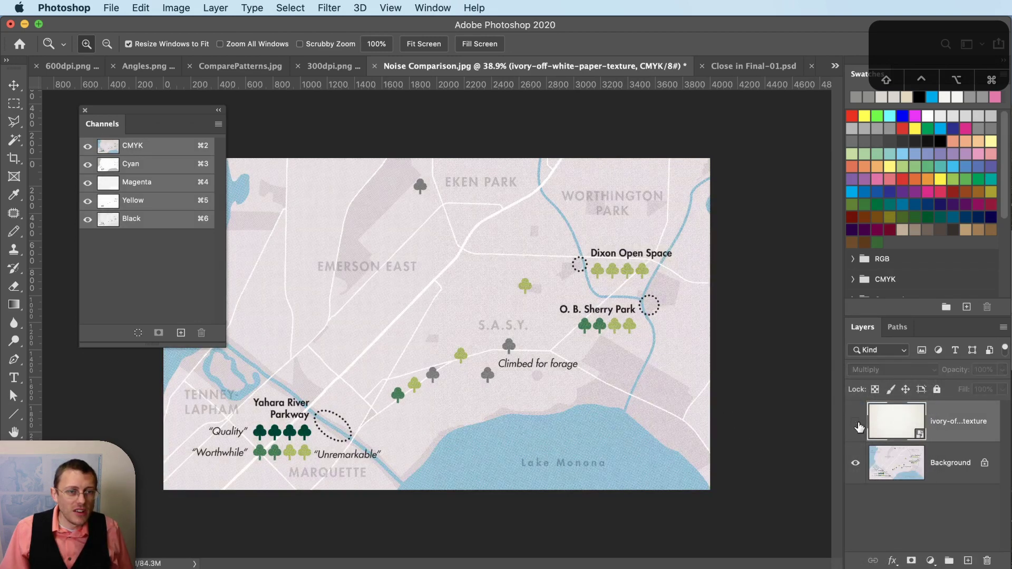
{"action": "left_click", "coordinate": [856, 423]}
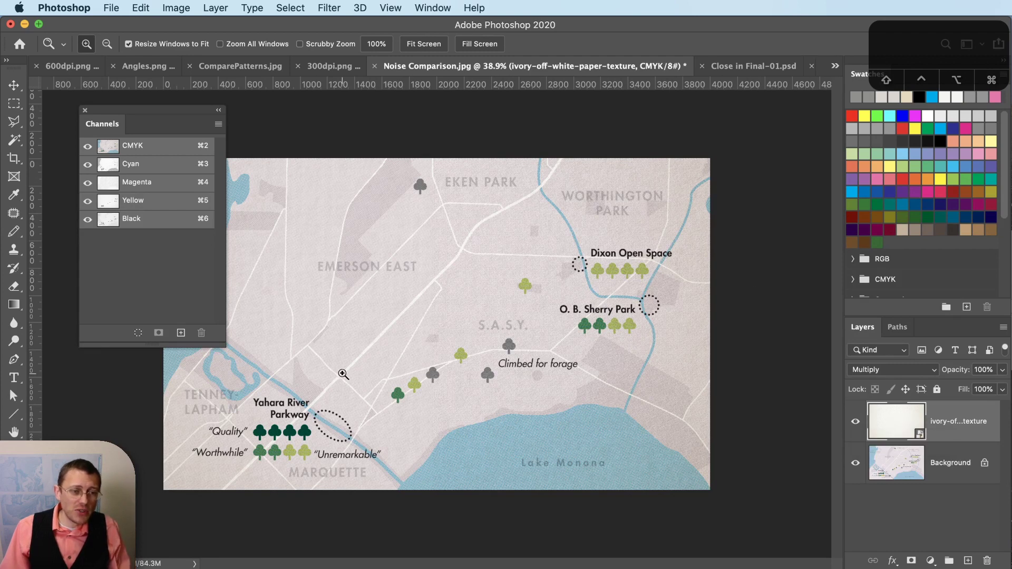
- Zoom around the map to a close-up of the Lake Monona shoreline
{"action": "key", "text": "alt"}
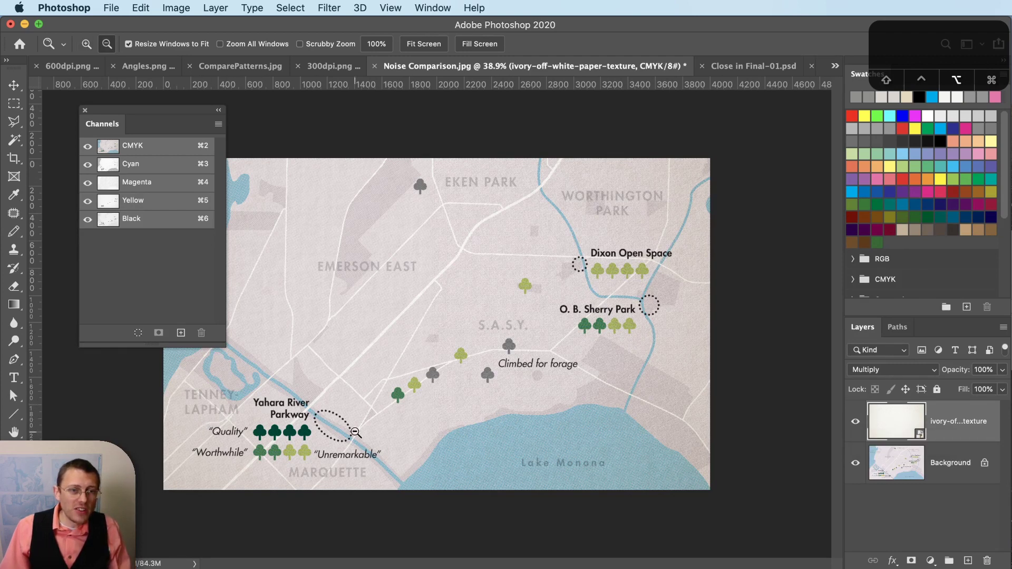
{"action": "key", "text": "alt"}
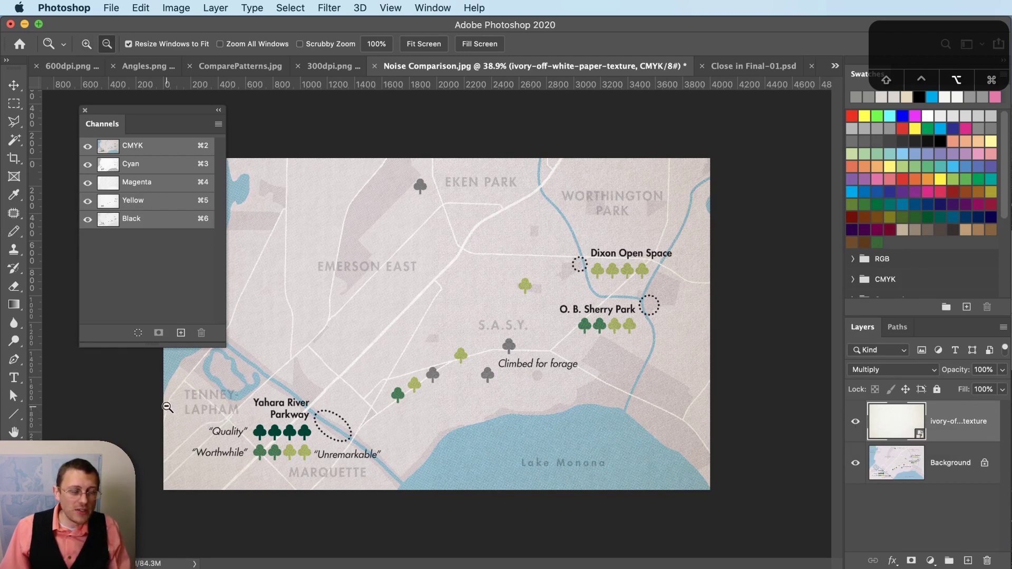
{"action": "scroll", "coordinate": [174, 407], "scroll_direction": "up", "scroll_amount": 3}
{"action": "key", "text": "alt"}
{"action": "scroll", "coordinate": [280, 416], "scroll_direction": "down", "scroll_amount": 1}
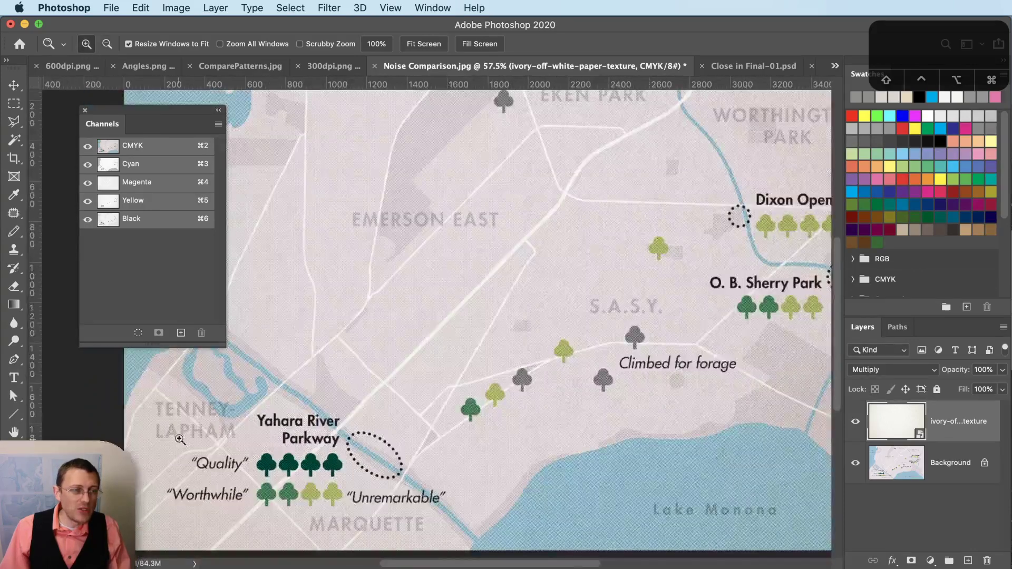
{"action": "scroll", "coordinate": [279, 401], "scroll_direction": "down", "scroll_amount": 2}
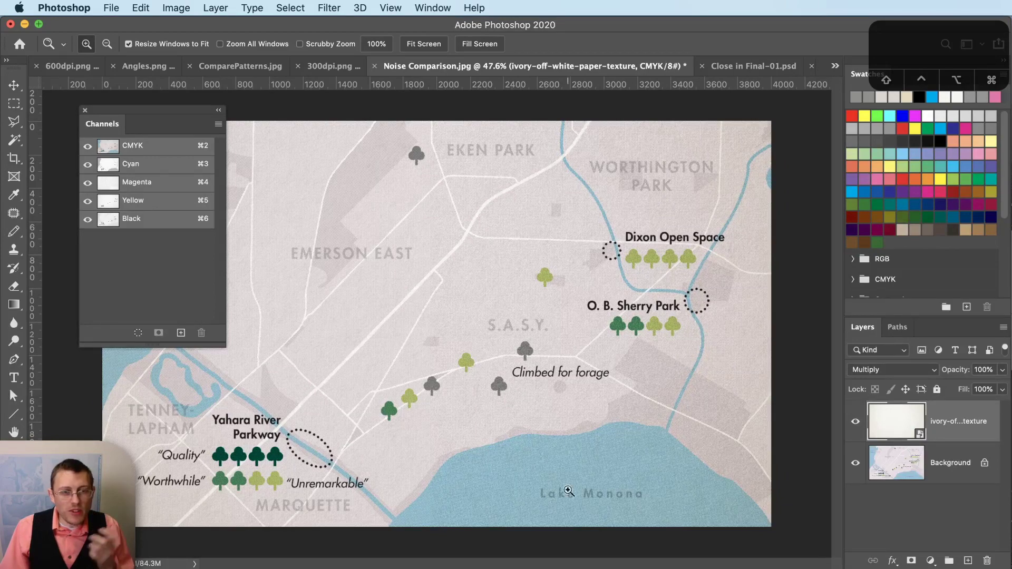
{"action": "left_click_drag", "start_coordinate": [791, 468], "coordinate": [716, 536]}
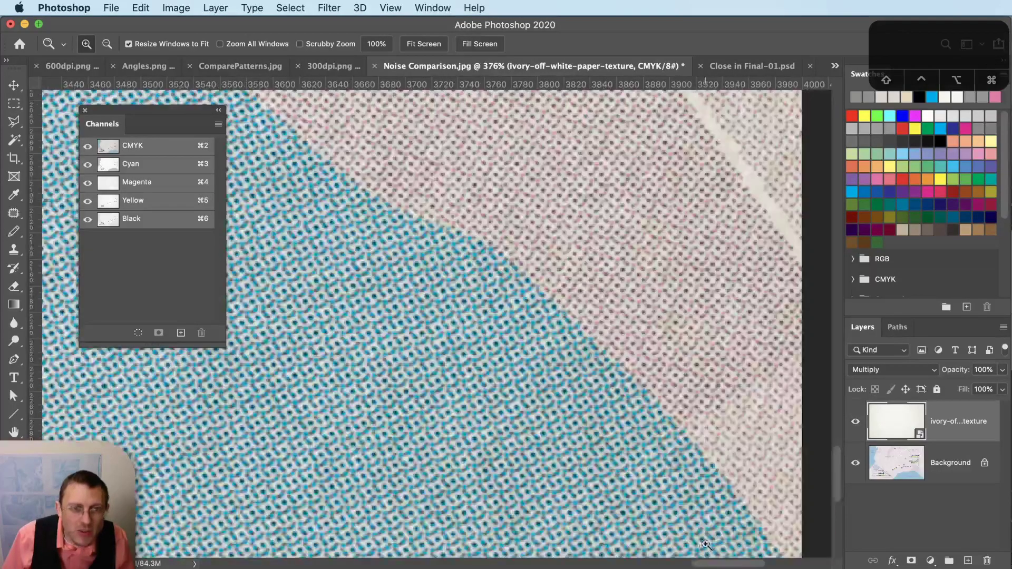
{"action": "scroll", "coordinate": [745, 421], "scroll_direction": "down", "scroll_amount": 2}
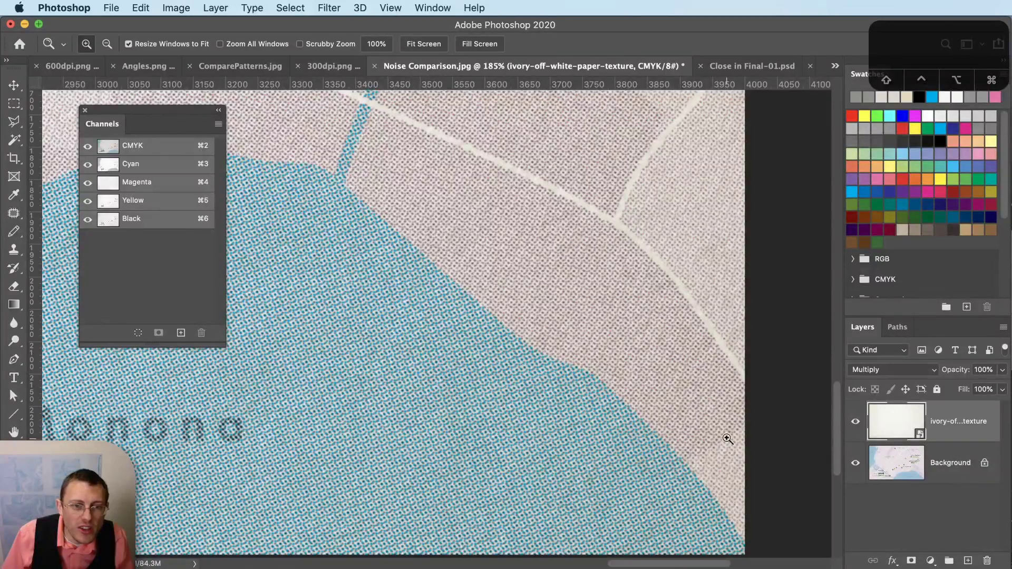
{"action": "scroll", "coordinate": [754, 464], "scroll_direction": "down", "scroll_amount": 2}
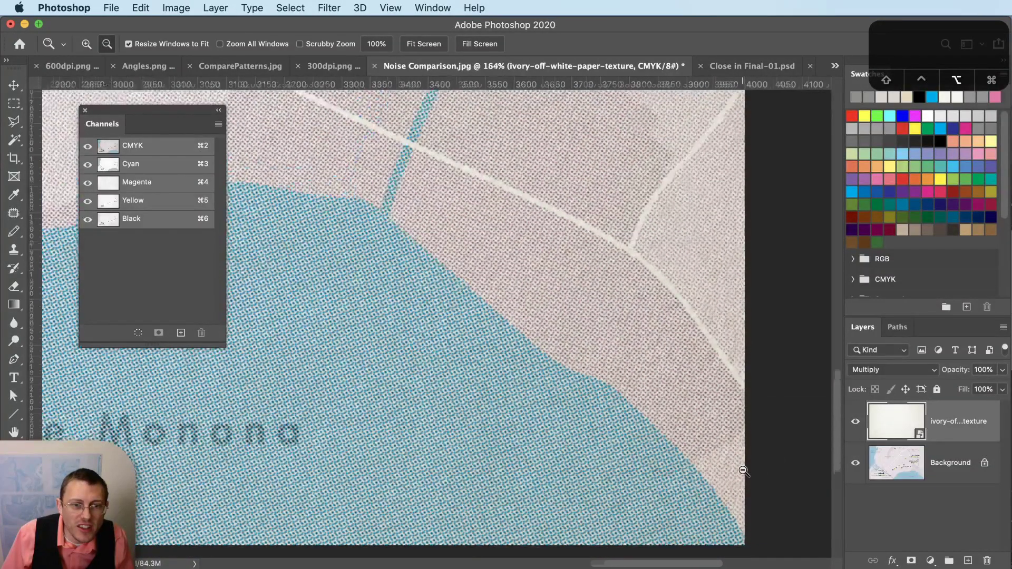
{"action": "scroll", "coordinate": [719, 465], "scroll_direction": "down", "scroll_amount": 5}
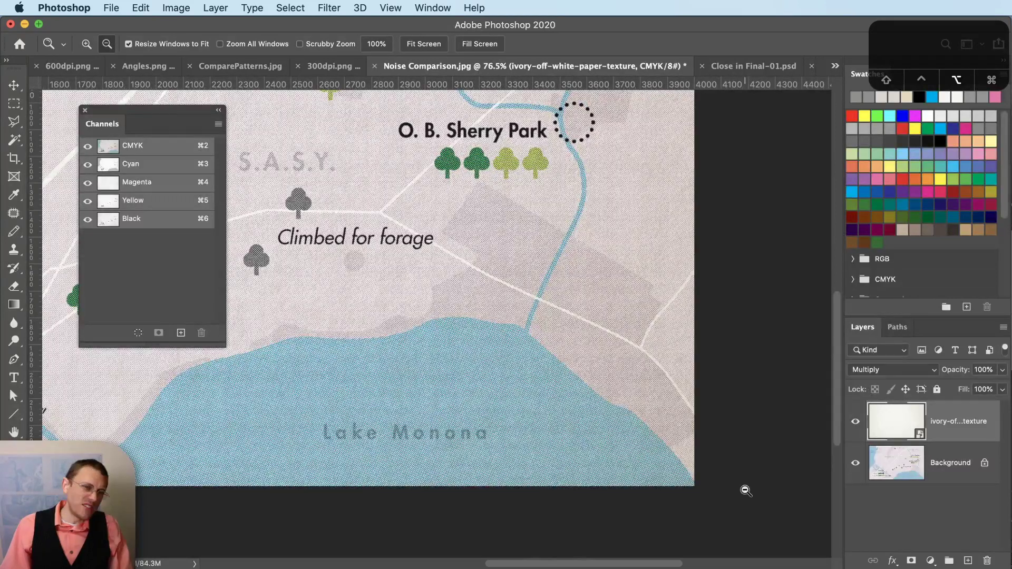
- Toggle the paper texture off and on, then switch to the Close in Final-01 document
{"action": "left_click", "coordinate": [855, 422]}
{"action": "left_click", "coordinate": [857, 423]}
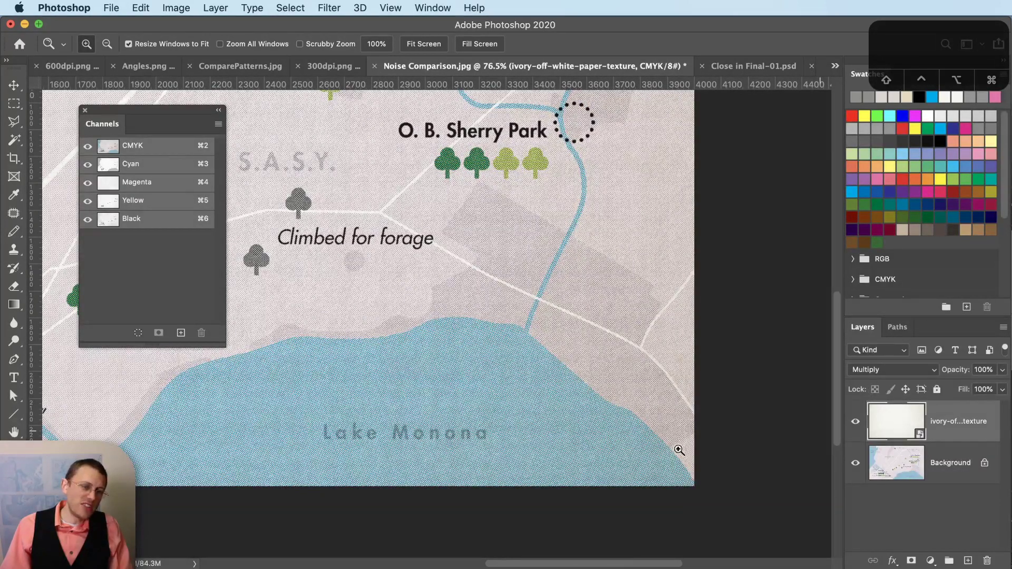
{"action": "scroll", "coordinate": [717, 426], "scroll_direction": "down", "scroll_amount": 2}
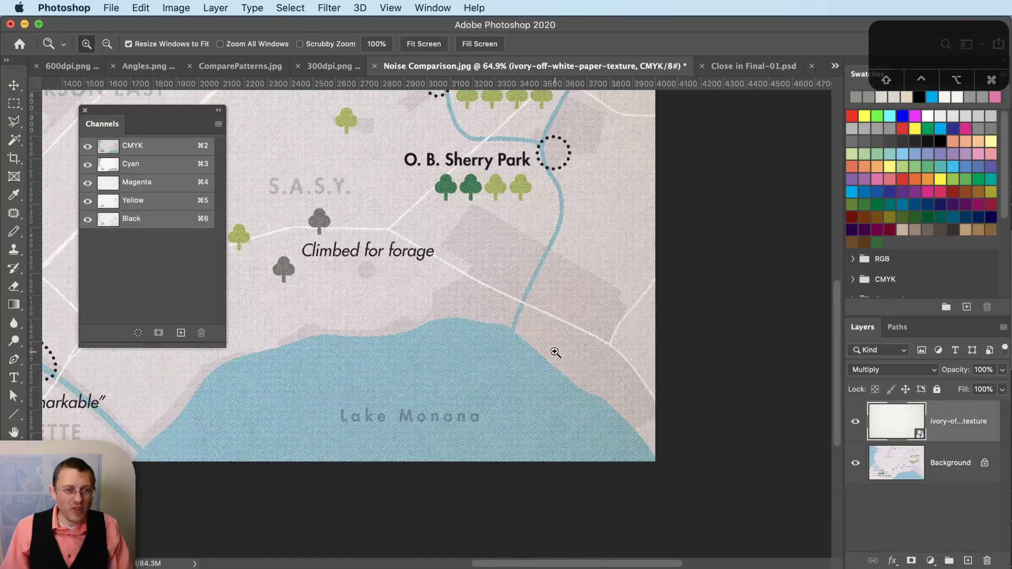
{"action": "scroll", "coordinate": [432, 371], "scroll_direction": "down", "scroll_amount": 3}
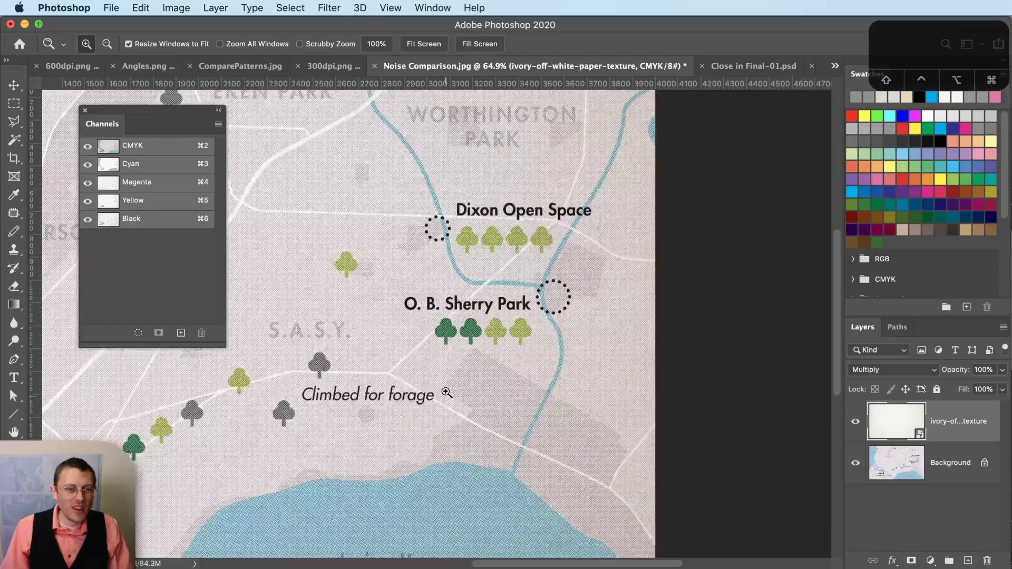
{"action": "scroll", "coordinate": [446, 360], "scroll_direction": "up", "scroll_amount": 1}
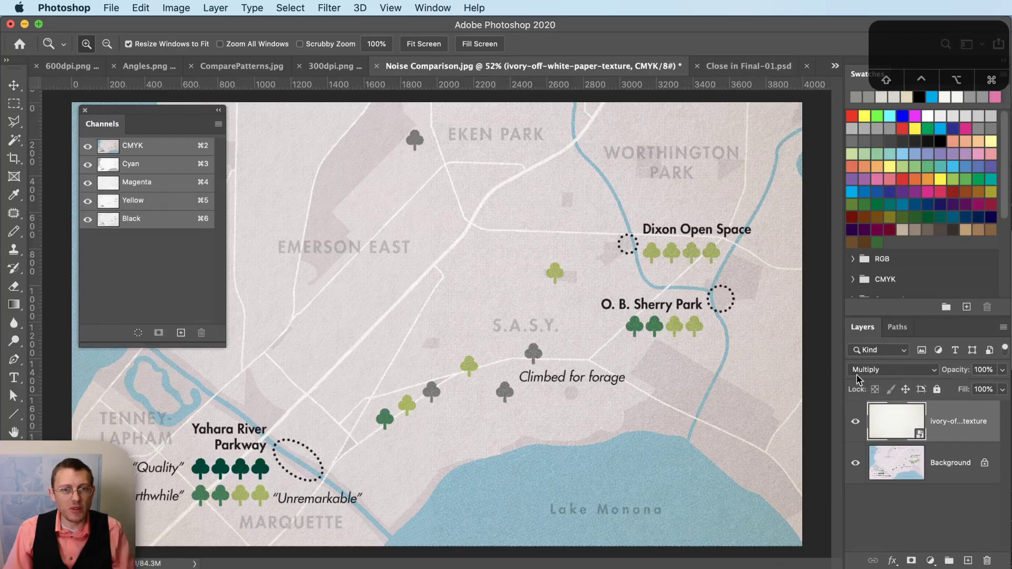
{"action": "left_click", "coordinate": [738, 66]}
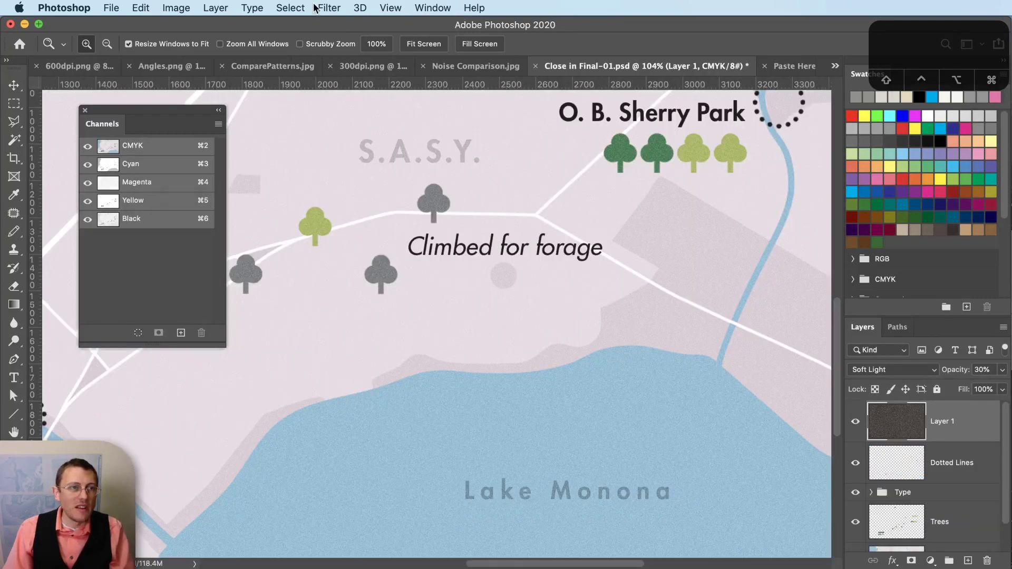
- Show only the Yellow channel and start a Bitmap conversion at 600 pixels/inch, flattening layers
{"action": "key", "text": "super+5"}
{"action": "left_click", "coordinate": [176, 7]}
{"action": "mouse_move", "coordinate": [190, 24]}
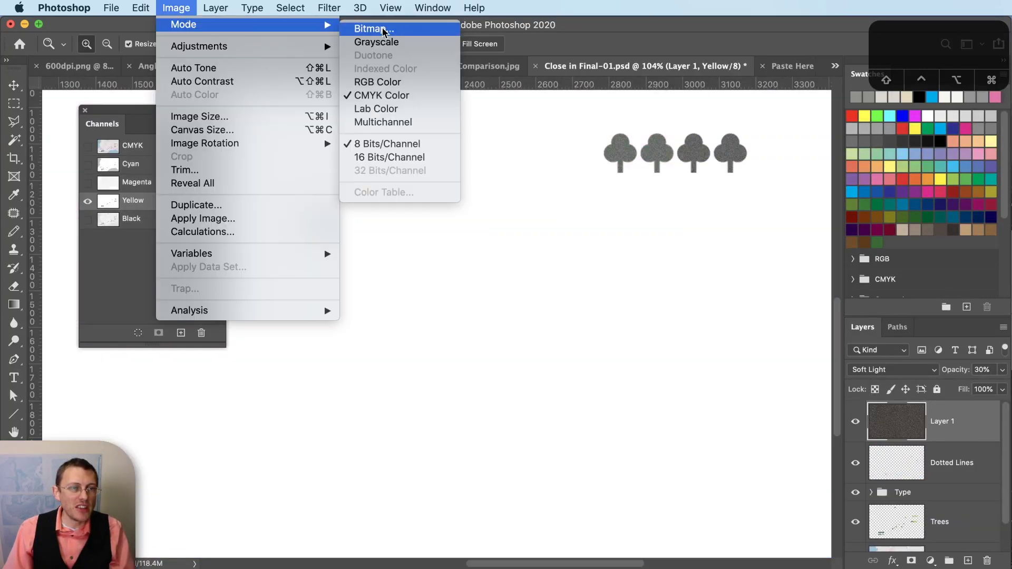
{"action": "left_click", "coordinate": [383, 30]}
{"action": "left_click", "coordinate": [1002, 326]}
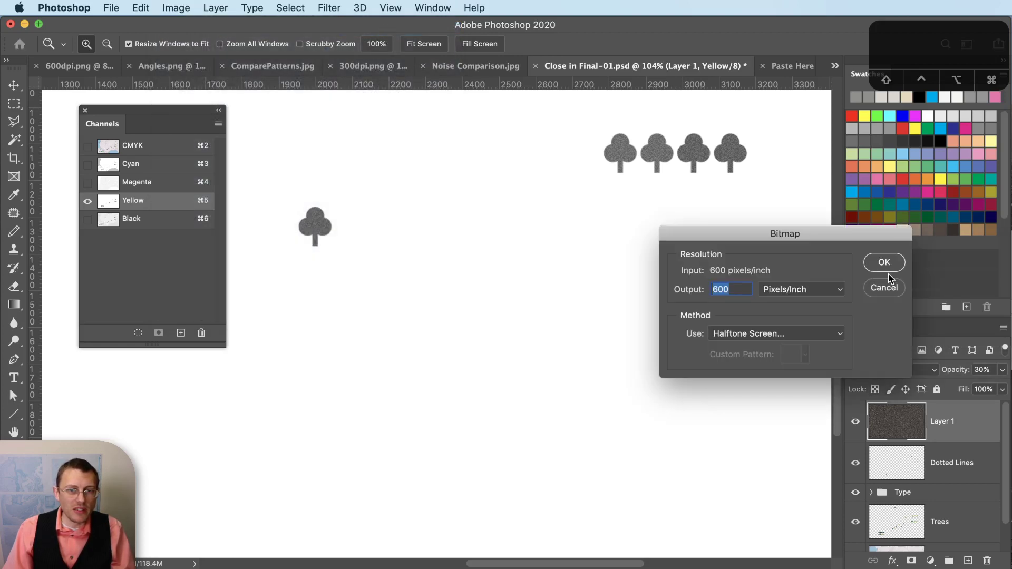
{"action": "left_click", "coordinate": [892, 269]}
- Browse the Halftone Screen dot shapes, cancel the conversion, and bring up Angles.png
{"action": "left_click", "coordinate": [614, 331]}
{"action": "left_click", "coordinate": [638, 328]}
{"action": "left_click", "coordinate": [638, 330]}
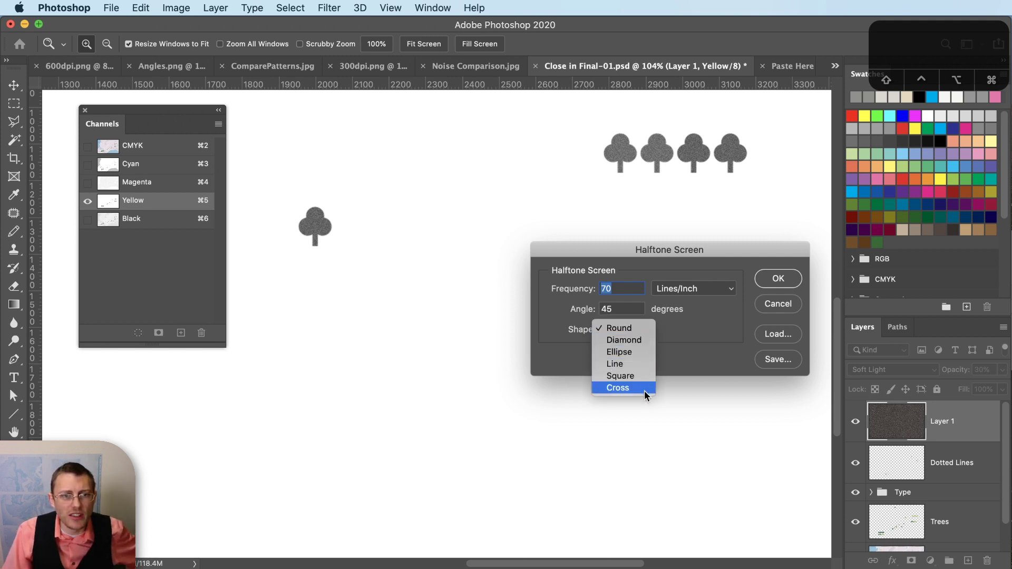
{"action": "left_click", "coordinate": [780, 310]}
{"action": "left_click", "coordinate": [779, 308]}
{"action": "left_click", "coordinate": [196, 68]}
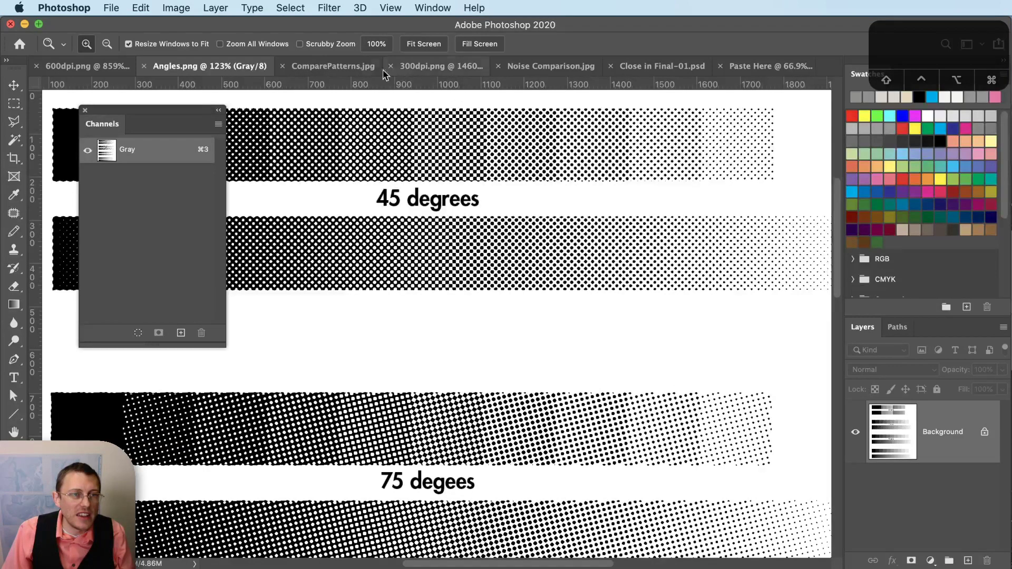
- Dock Channels with the Layers group and zoom across ComparePatterns.jpg's Round, Diamond, Cross and Square trees
{"action": "left_click", "coordinate": [317, 67]}
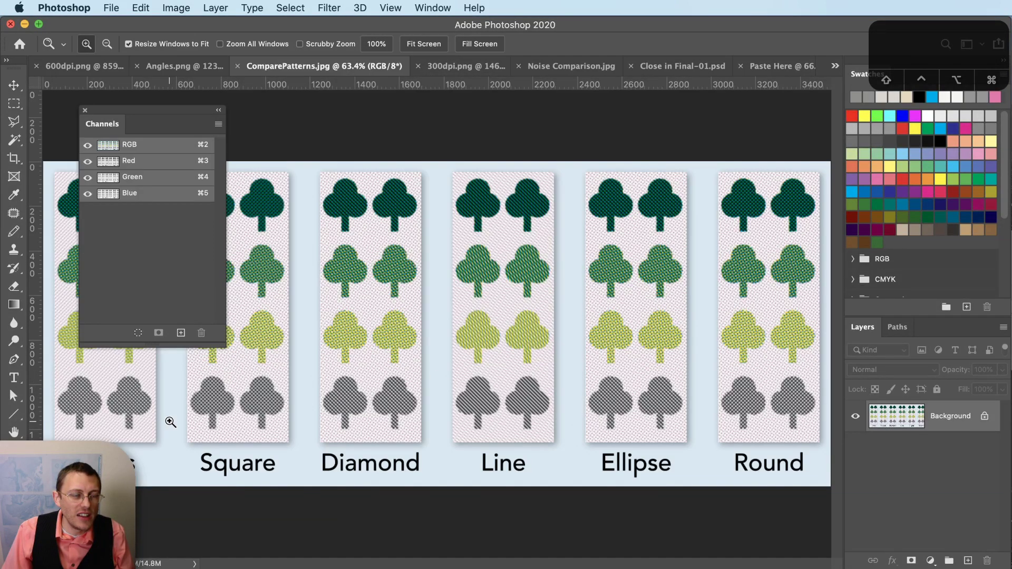
{"action": "left_click_drag", "start_coordinate": [134, 116], "coordinate": [933, 332]}
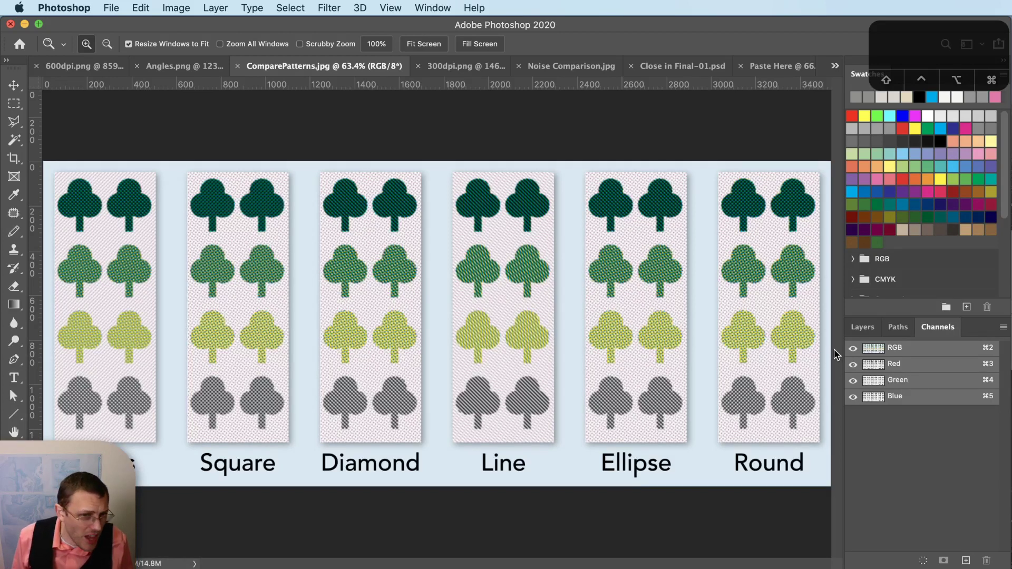
{"action": "left_click_drag", "start_coordinate": [764, 341], "coordinate": [746, 350]}
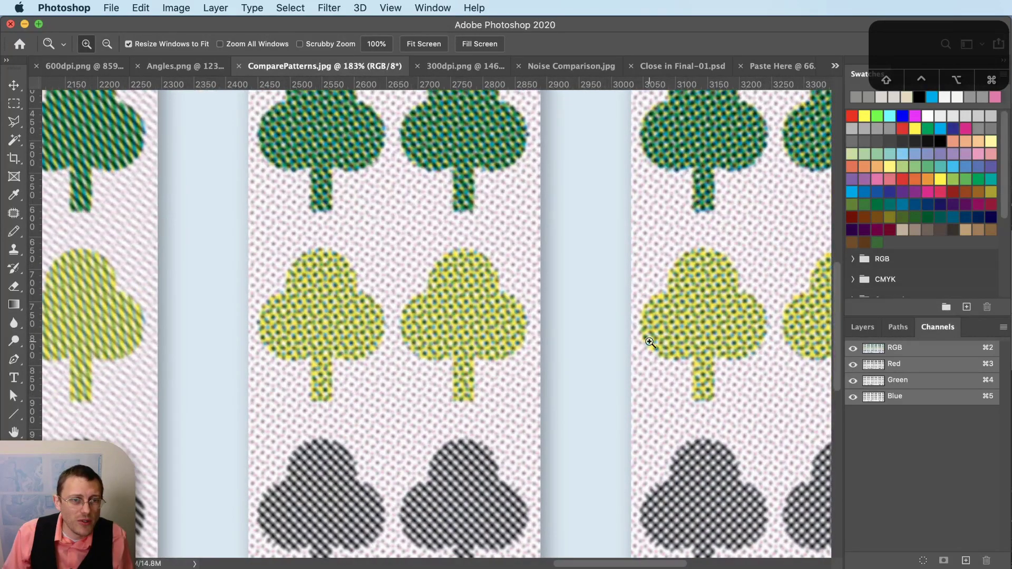
{"action": "left_click", "coordinate": [754, 348], "text": "alt"}
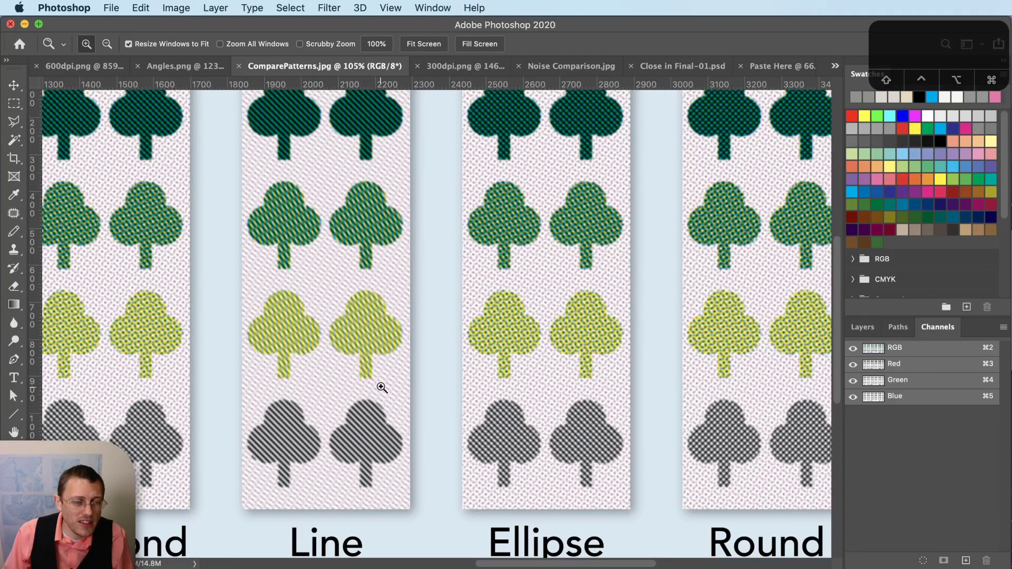
{"action": "left_click", "coordinate": [413, 383], "text": "alt"}
{"action": "left_click", "coordinate": [156, 438]}
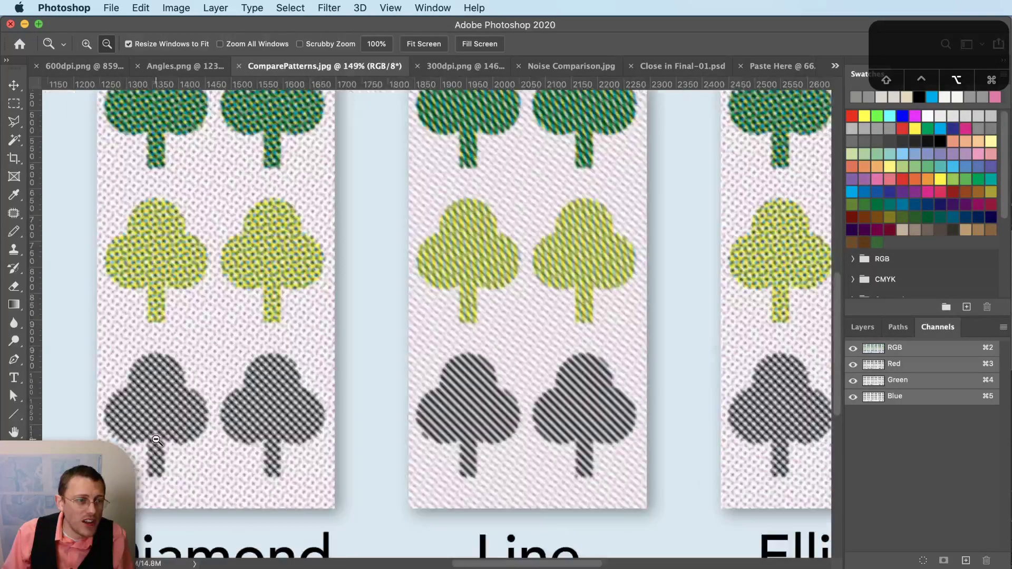
{"action": "scroll", "coordinate": [179, 428], "scroll_direction": "left", "scroll_amount": 10}
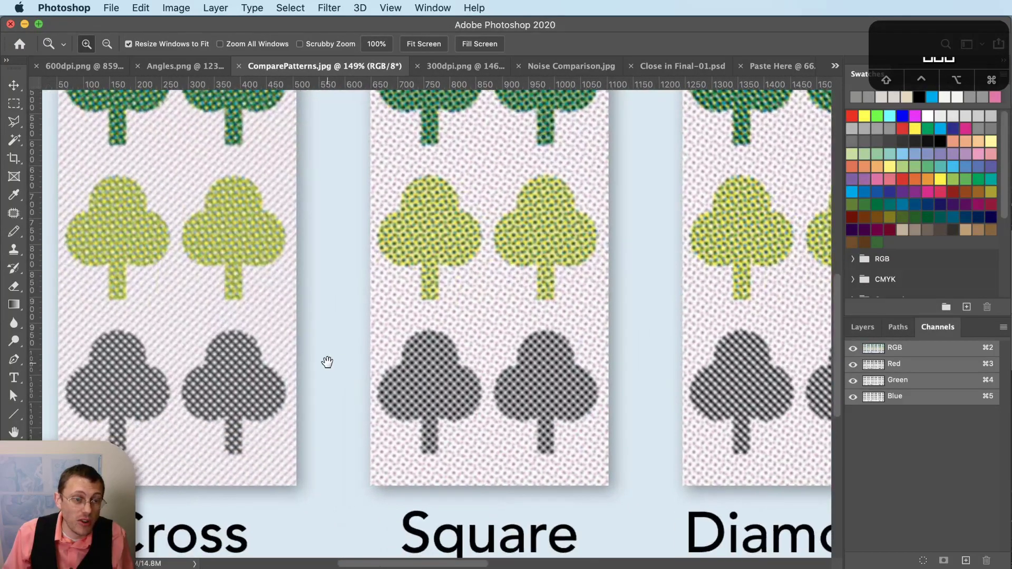
{"action": "left_click_drag", "start_coordinate": [327, 362], "coordinate": [463, 335]}
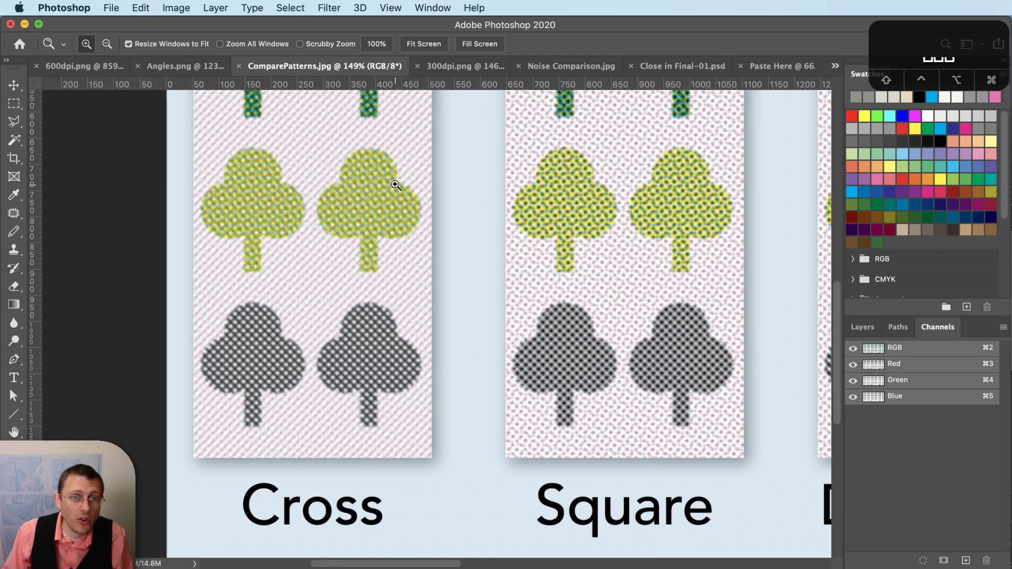
{"action": "left_click", "coordinate": [243, 342], "text": "alt"}
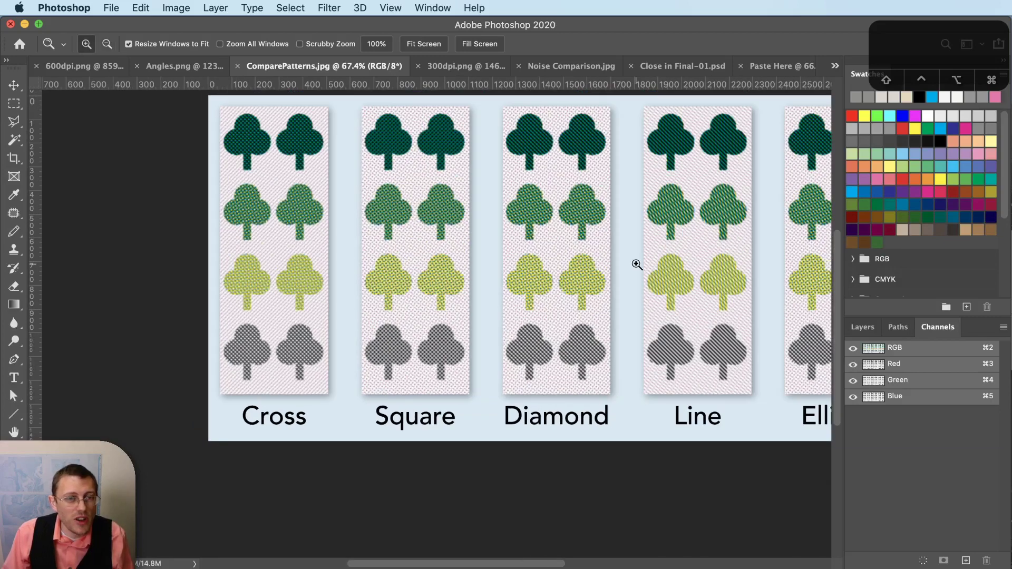
{"action": "left_click_drag", "start_coordinate": [637, 264], "coordinate": [486, 294]}
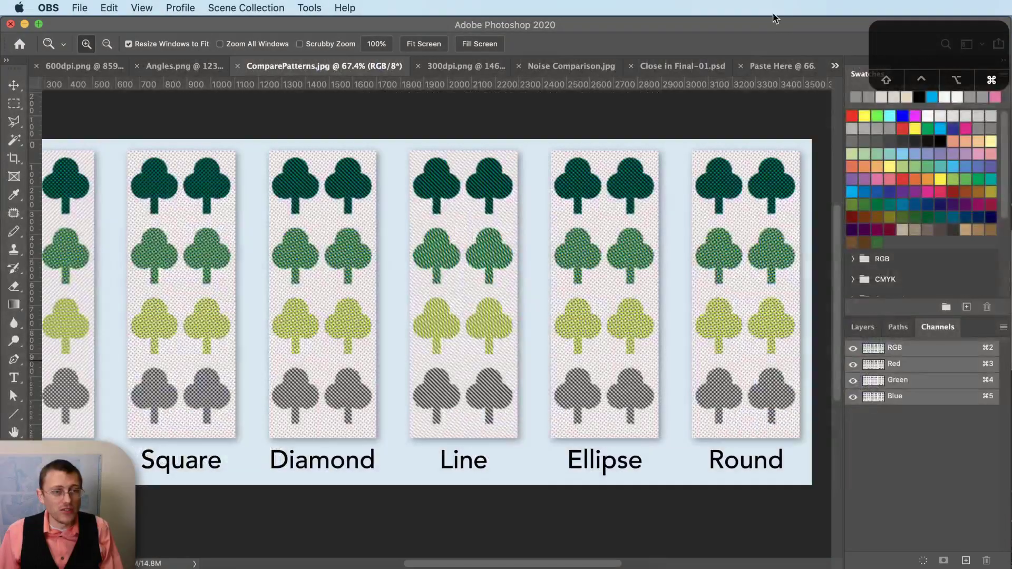
- Switch to Chrome's In-Progress Program sheet and scroll through the presenters and talk blurbs
{"action": "key", "text": "super+Tab"}
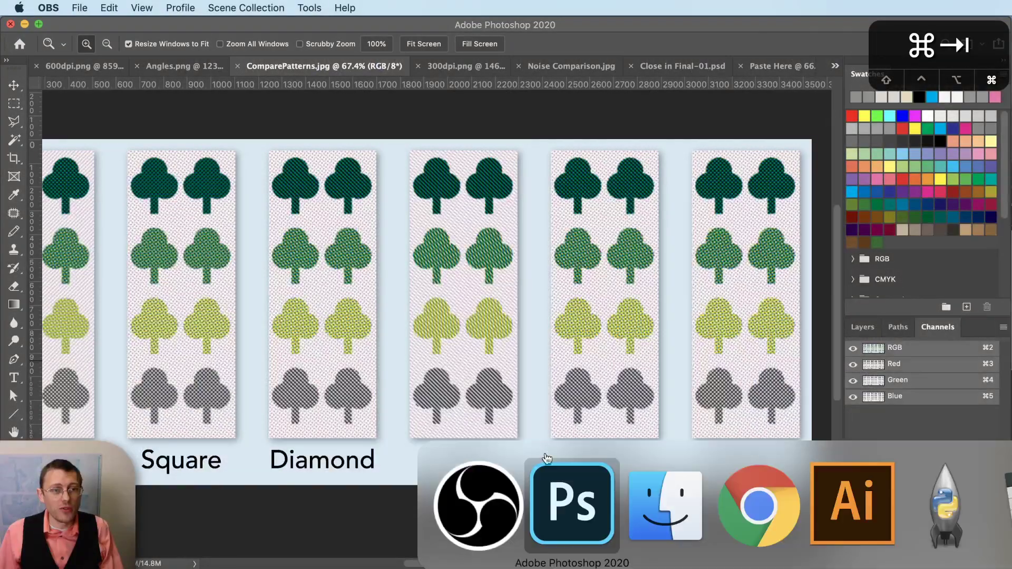
{"action": "left_click", "coordinate": [760, 535]}
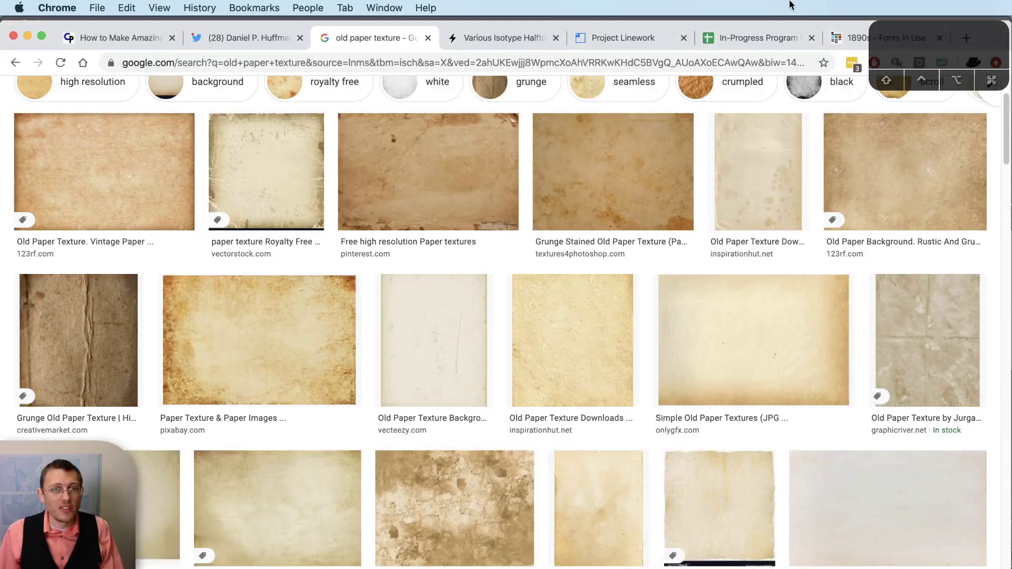
{"action": "left_click", "coordinate": [773, 37]}
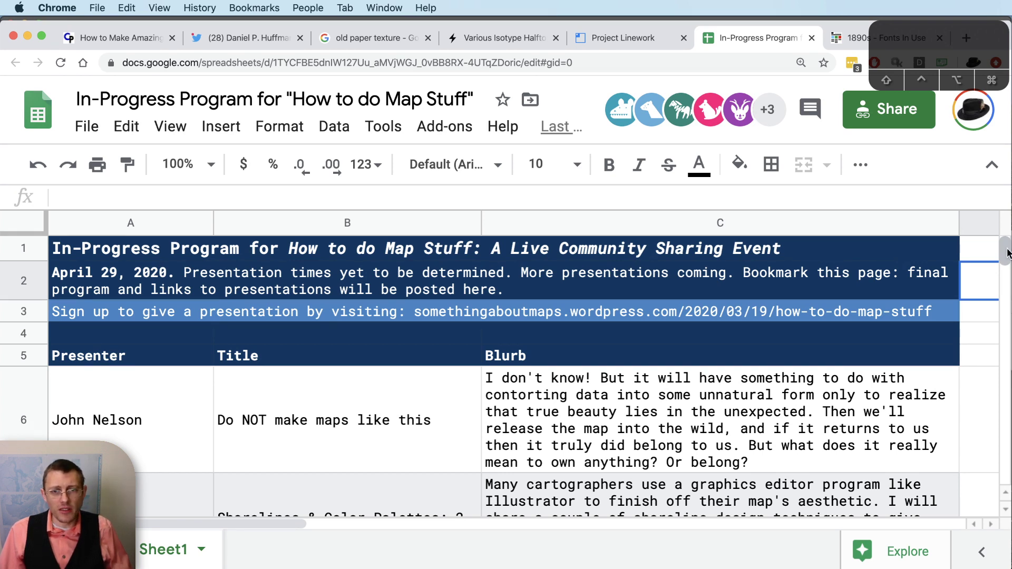
{"action": "scroll", "coordinate": [1007, 253], "scroll_direction": "down", "scroll_amount": 2}
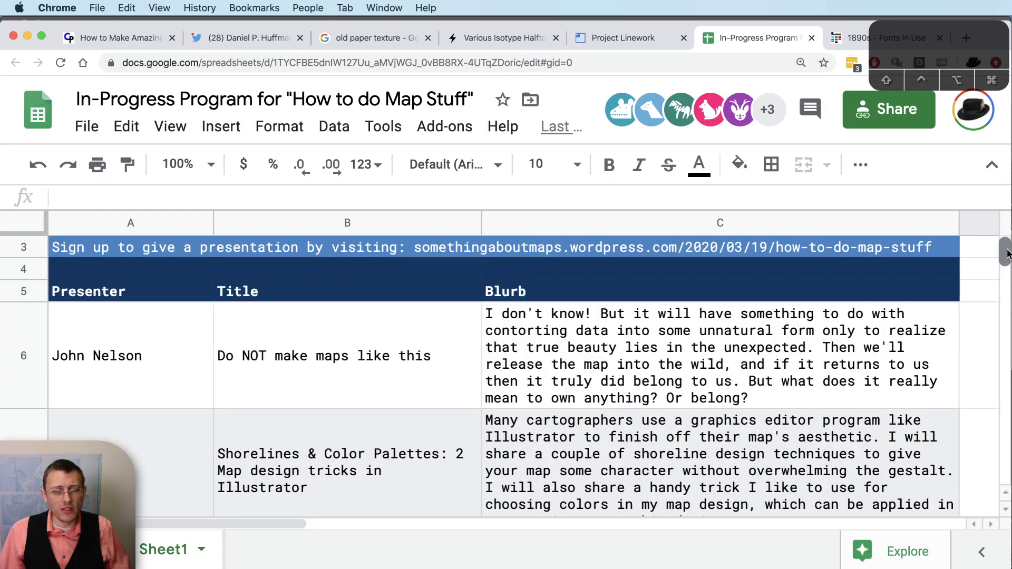
{"action": "scroll", "coordinate": [1007, 253], "scroll_direction": "down", "scroll_amount": 3}
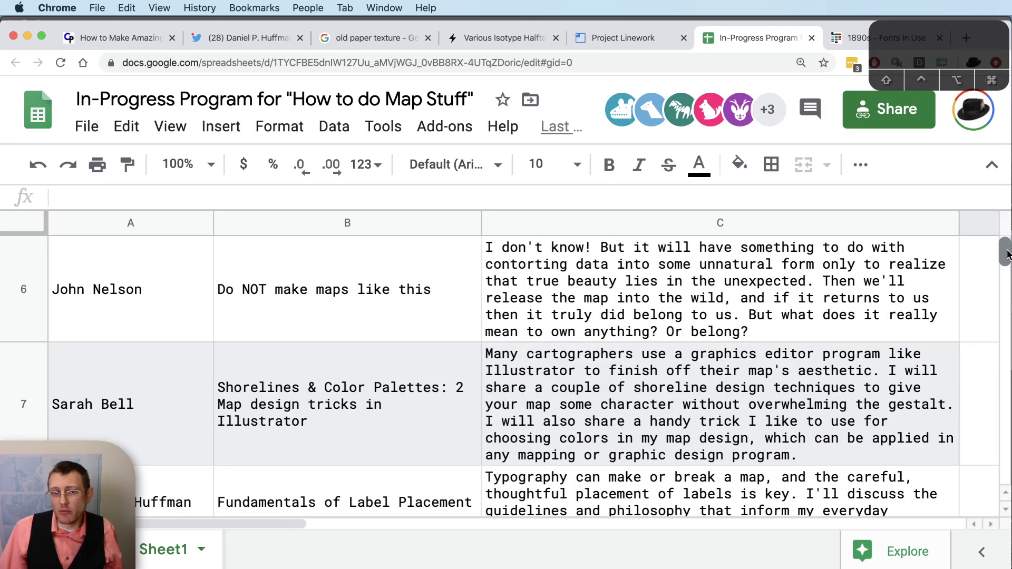
{"action": "mouse_move", "coordinate": [1007, 253]}
{"action": "left_mouse_down"}
{"action": "mouse_move", "coordinate": [1008, 272]}
{"action": "mouse_move", "coordinate": [1007, 252]}
{"action": "left_mouse_up"}
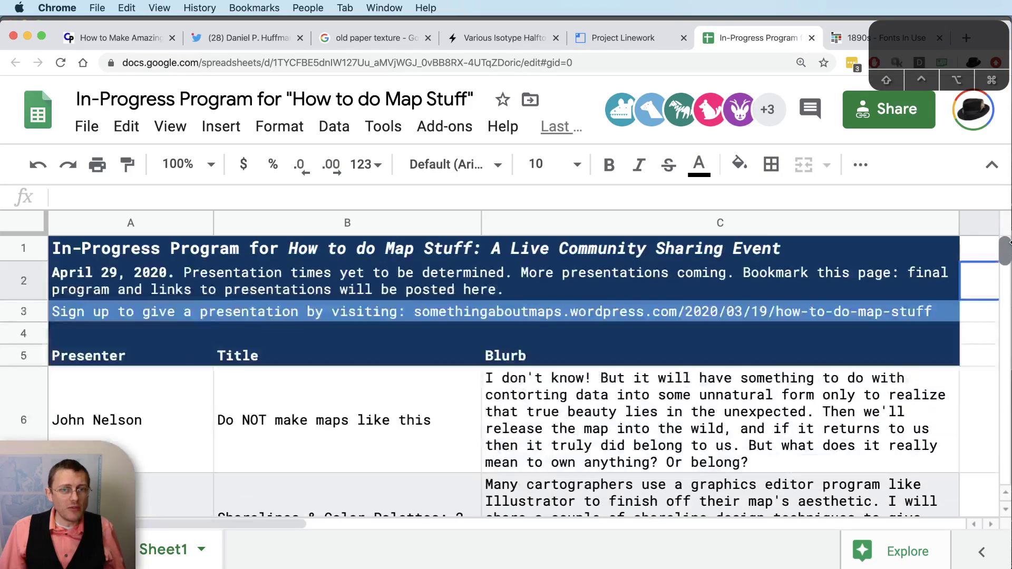
- Try the mistyped bit.lt/map-stuff address, then go back
{"action": "left_click", "coordinate": [581, 62]}
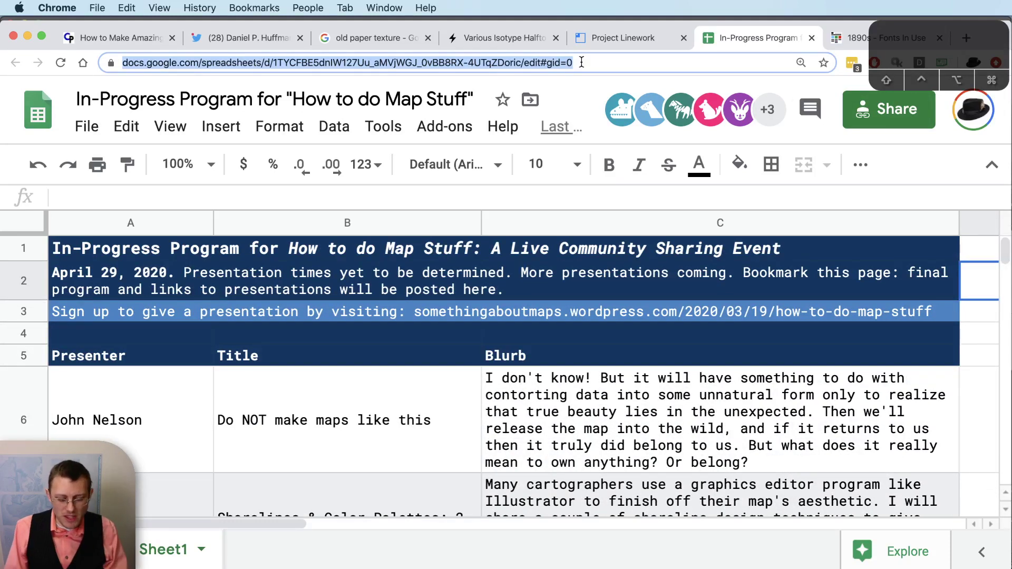
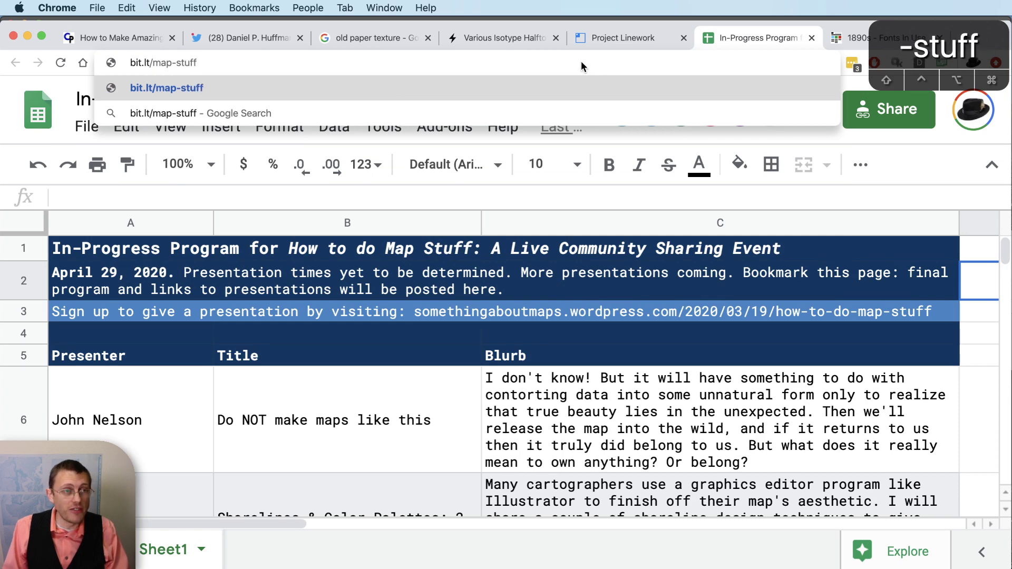
{"action": "key", "text": "Return"}
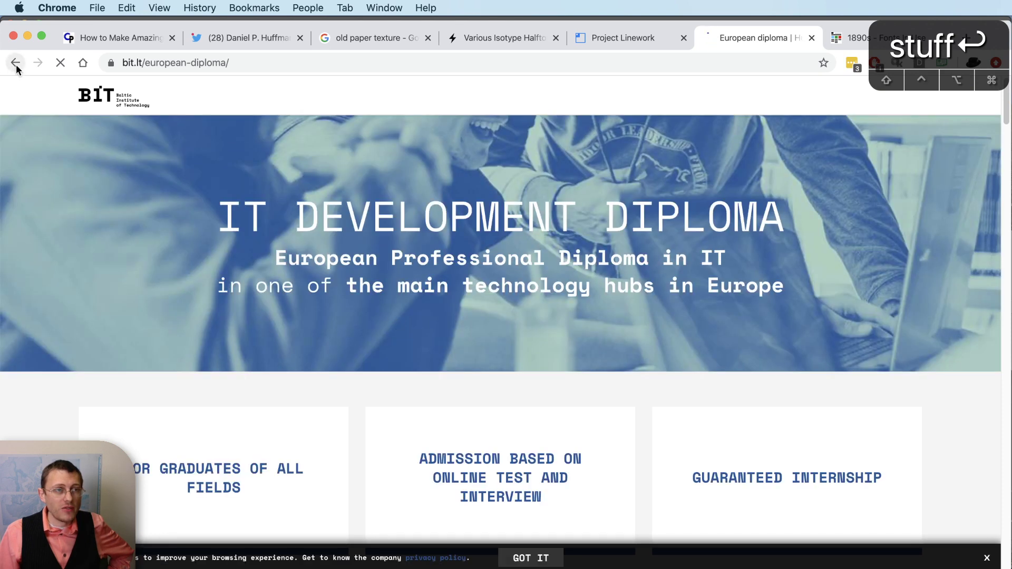
{"action": "left_click", "coordinate": [17, 66]}
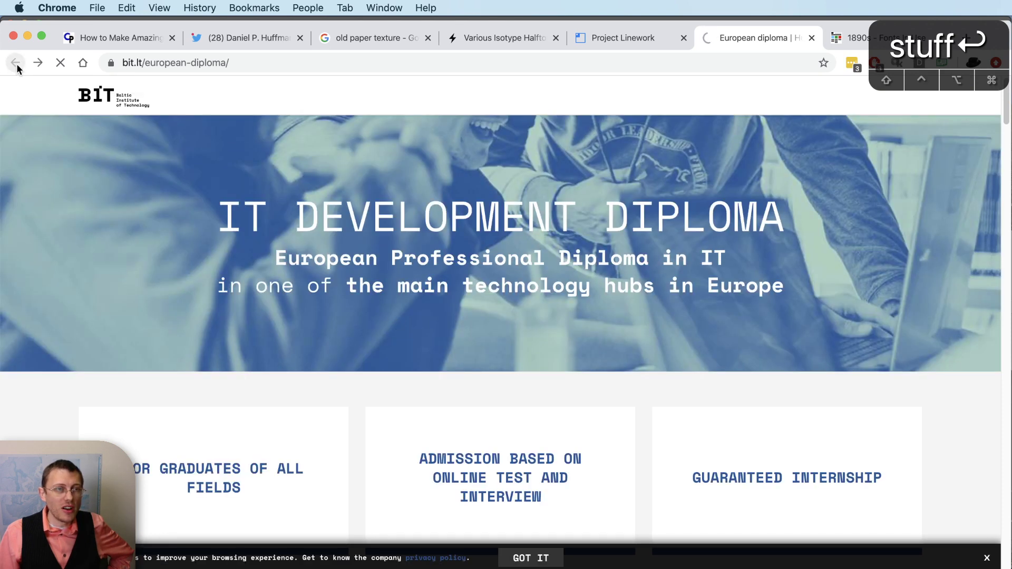
{"action": "left_click", "coordinate": [141, 64]}
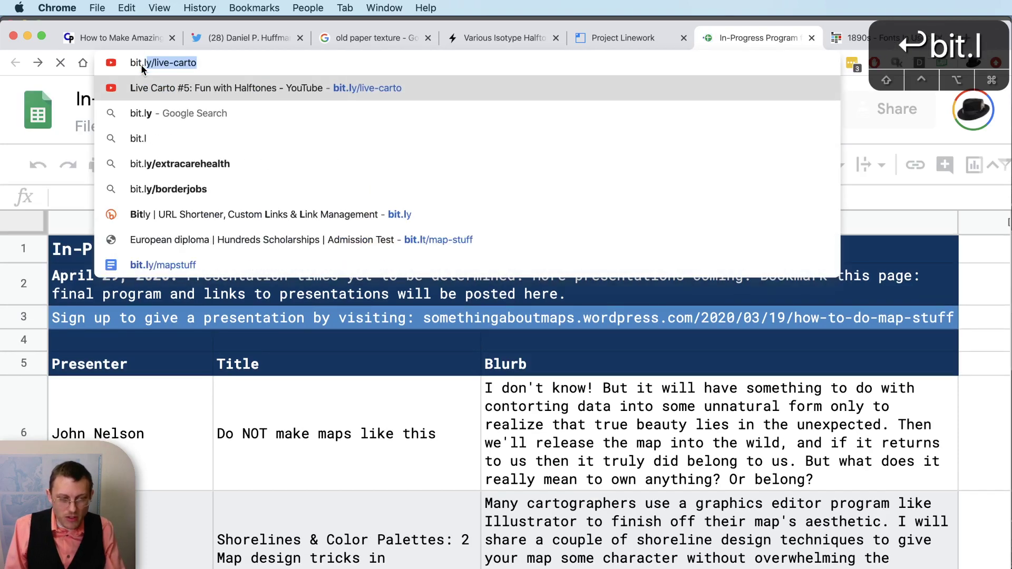
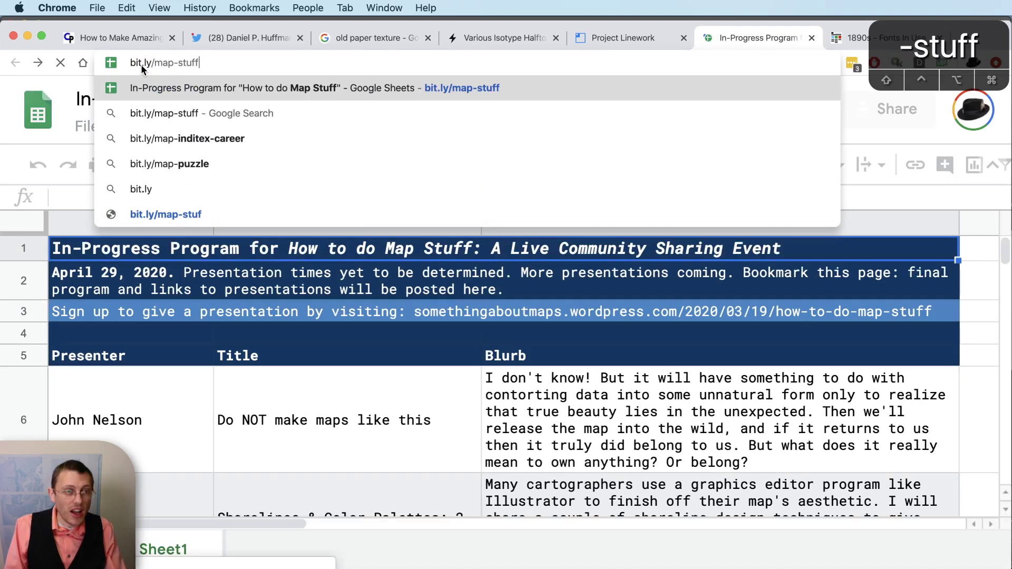
{"action": "key", "text": "Return"}
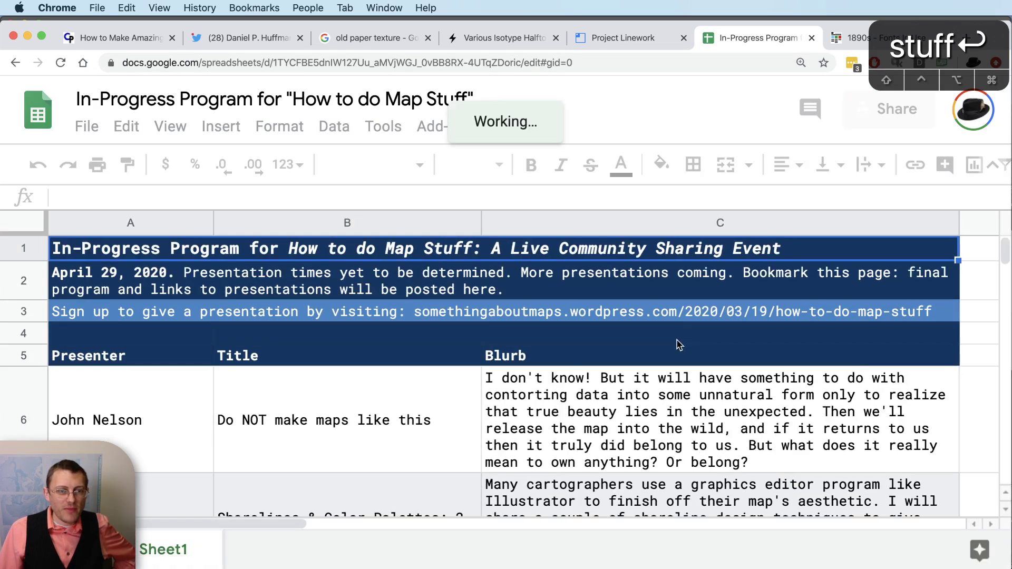
{"action": "left_click", "coordinate": [479, 316]}
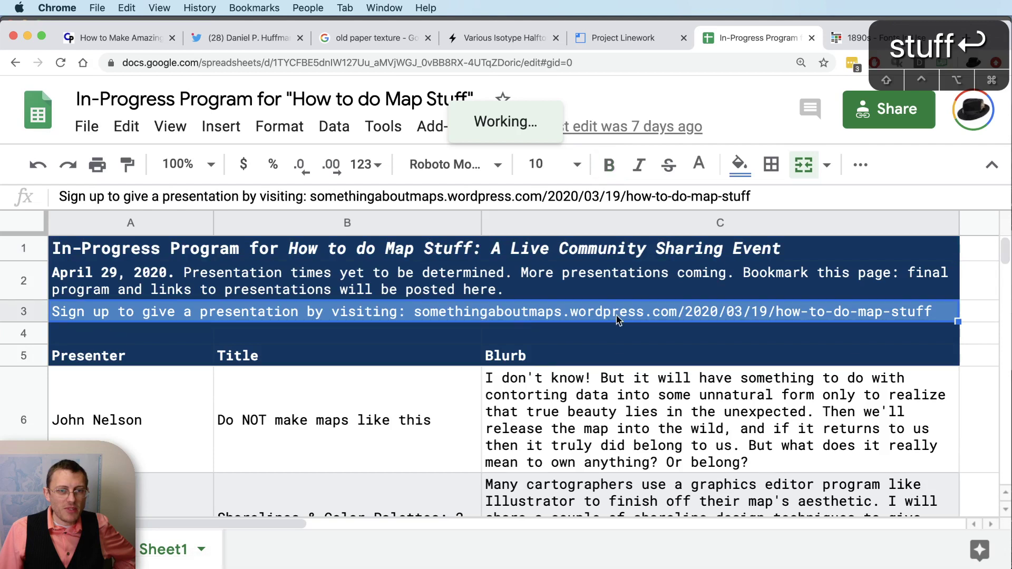